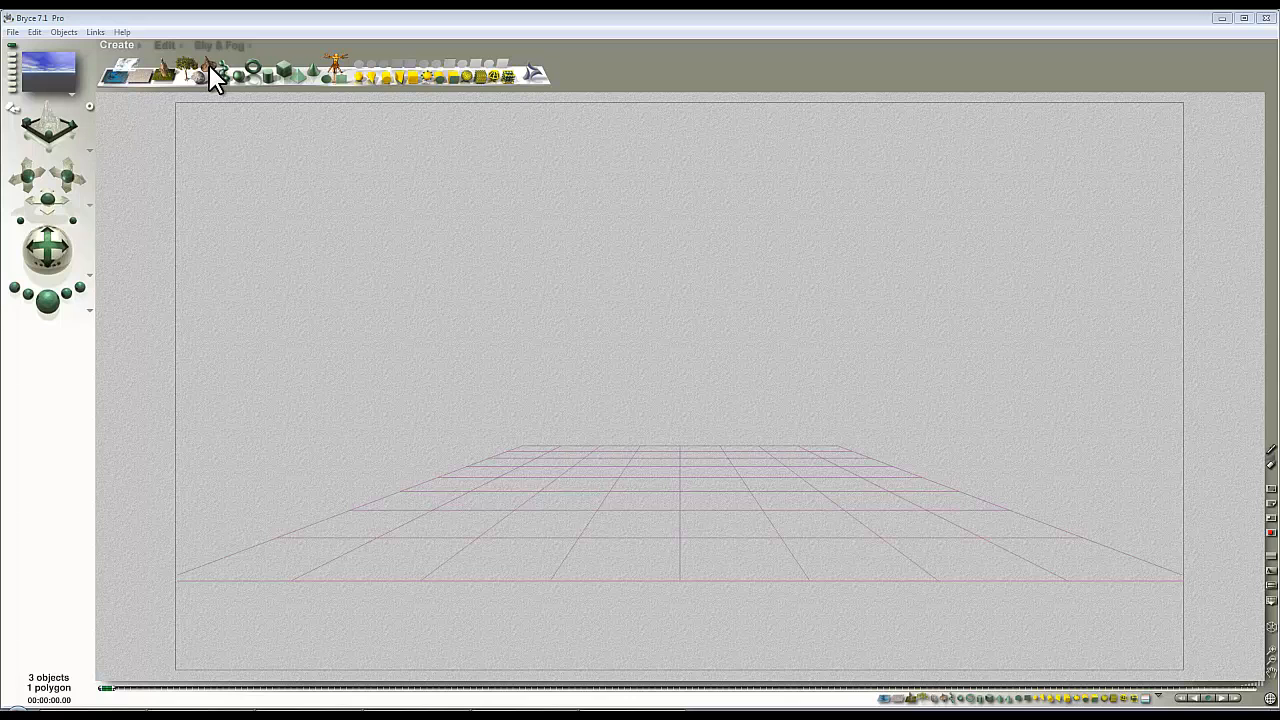
# Step: Create a lattice and shape its terrain into a pyramid using New, Invert and Square Edges, with the lower elevations clipped away
pyautogui.click(210, 70)
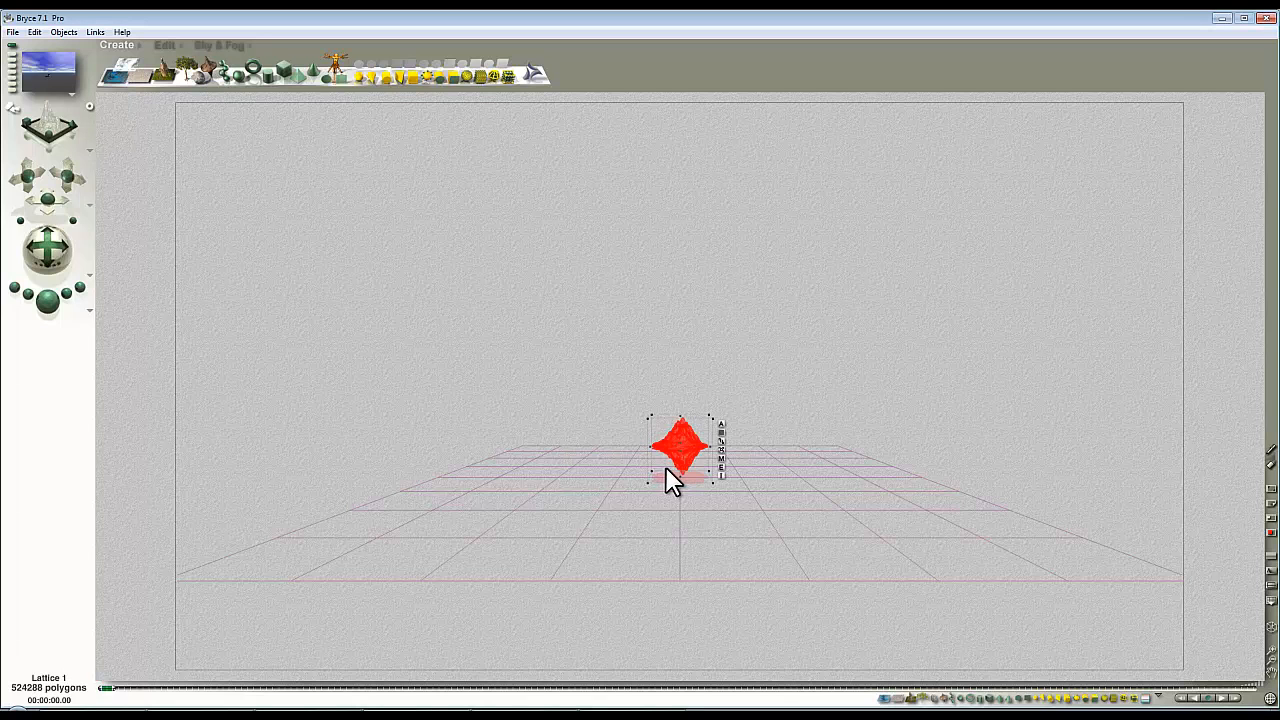
pyautogui.click(721, 467)
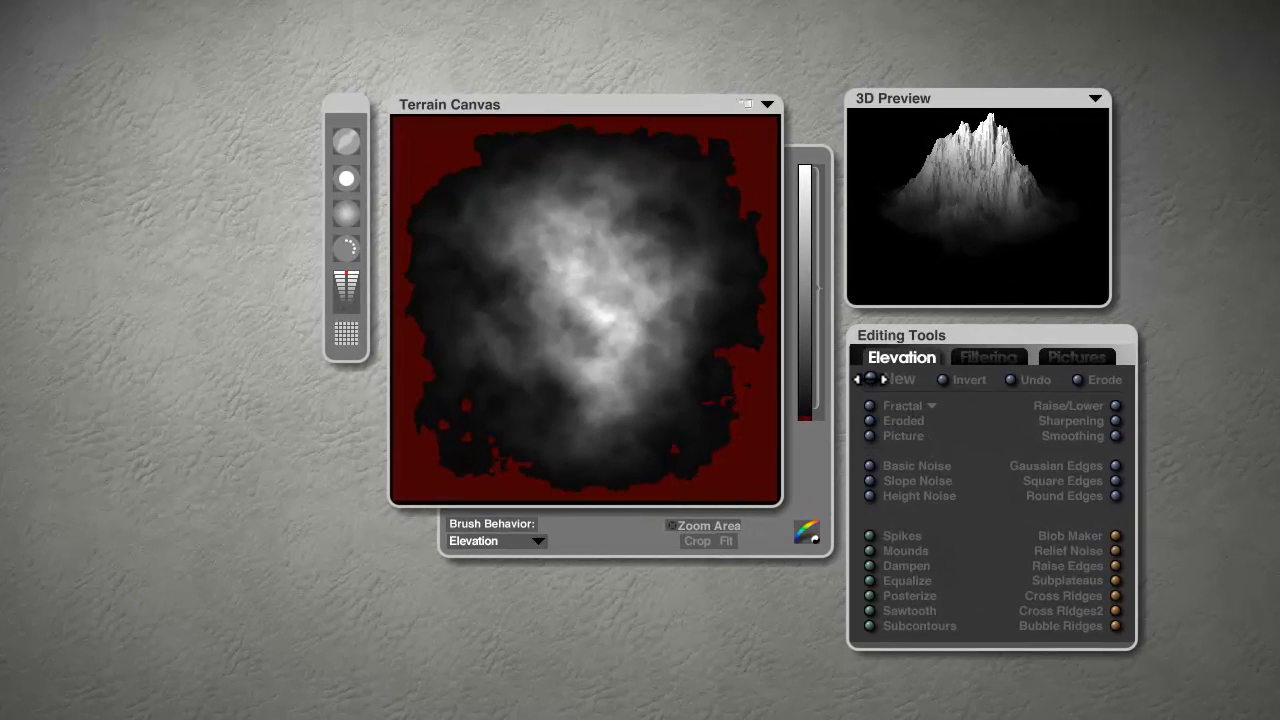
pyautogui.click(872, 379)
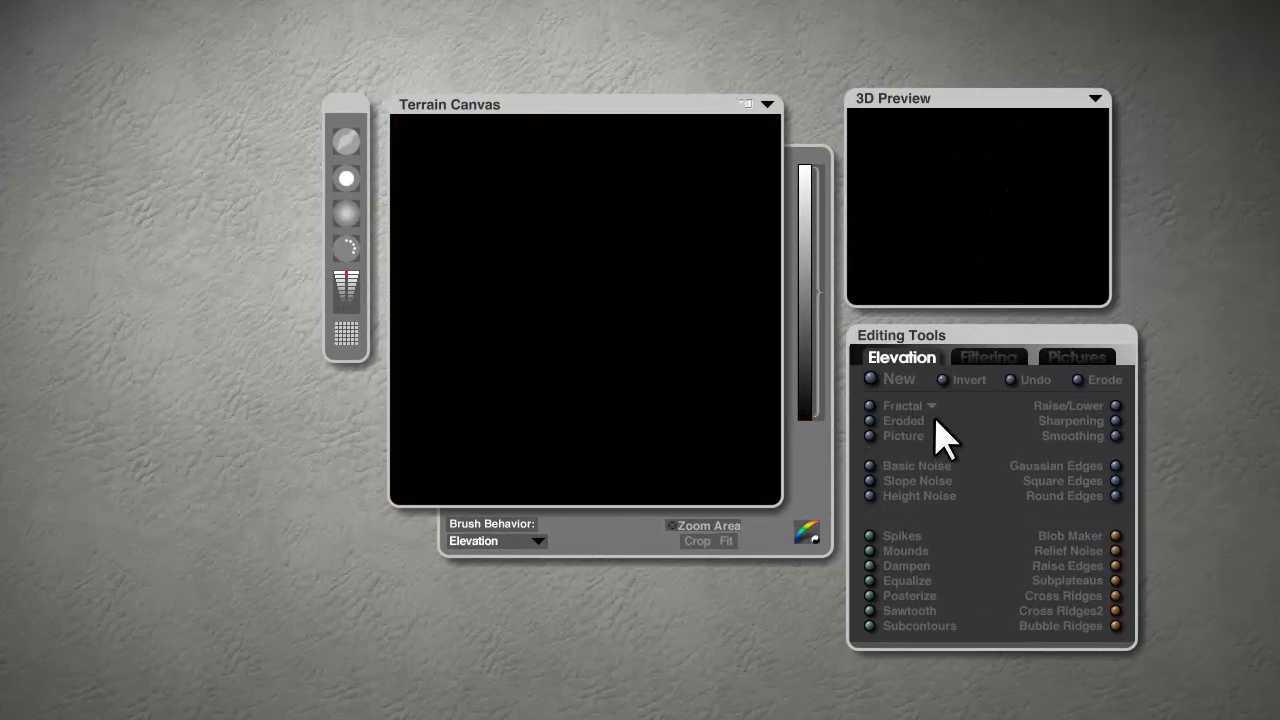
pyautogui.click(943, 379)
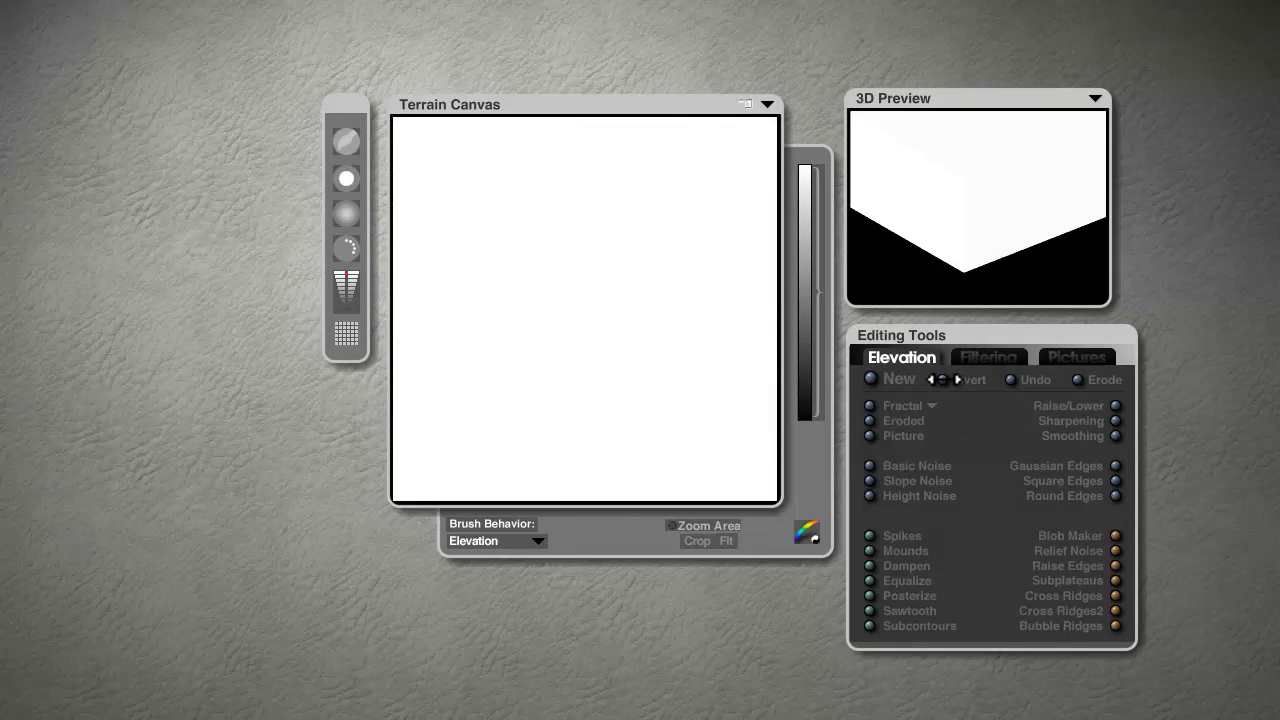
pyautogui.click(1115, 481)
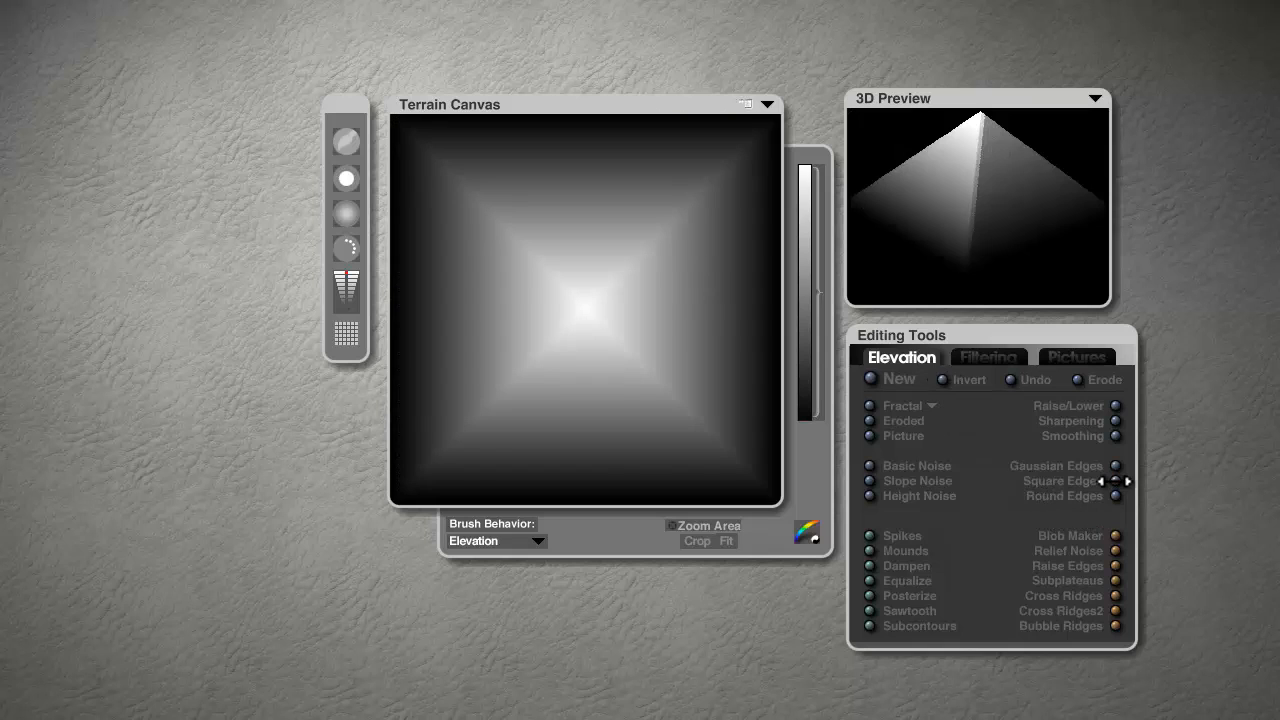
pyautogui.moveTo(818, 412); pyautogui.dragTo(812, 292)
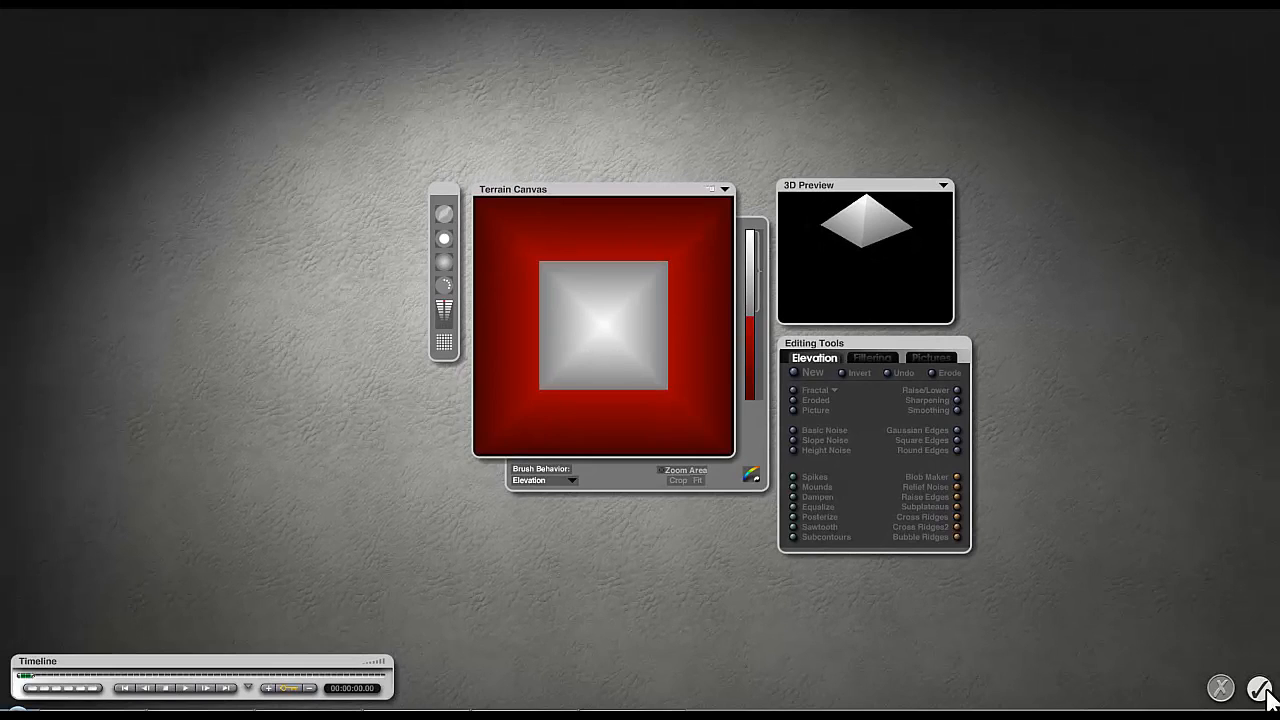
pyautogui.click(1262, 690)
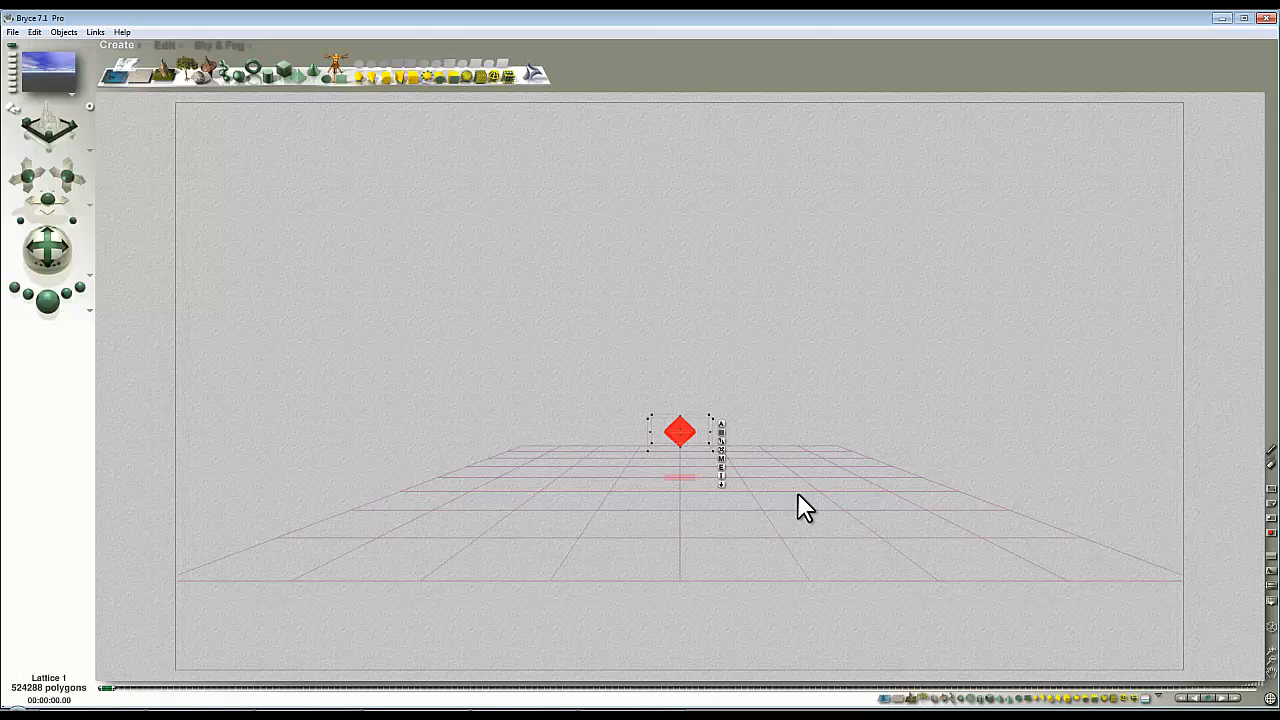
# Step: Enlarge the lattice and rotate it so that it stands tilted above the ground plane
pyautogui.click(170, 45)
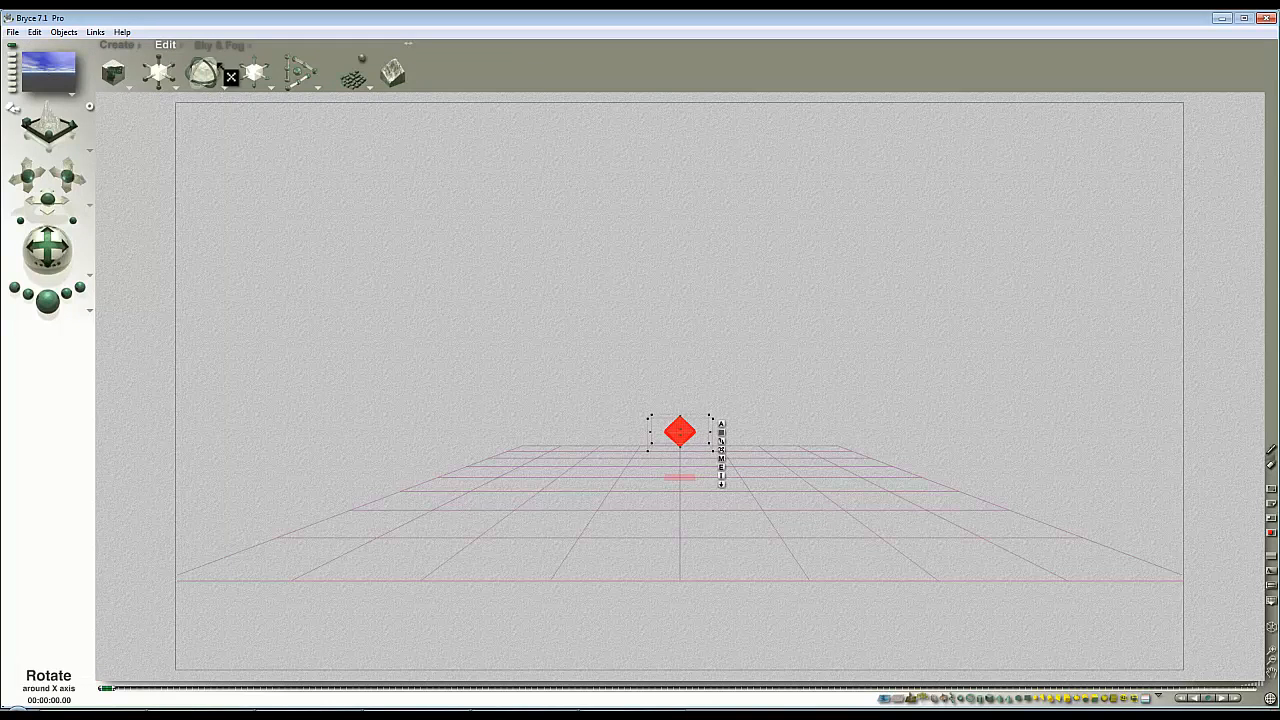
pyautogui.moveTo(222, 76); pyautogui.dragTo(380, 90)
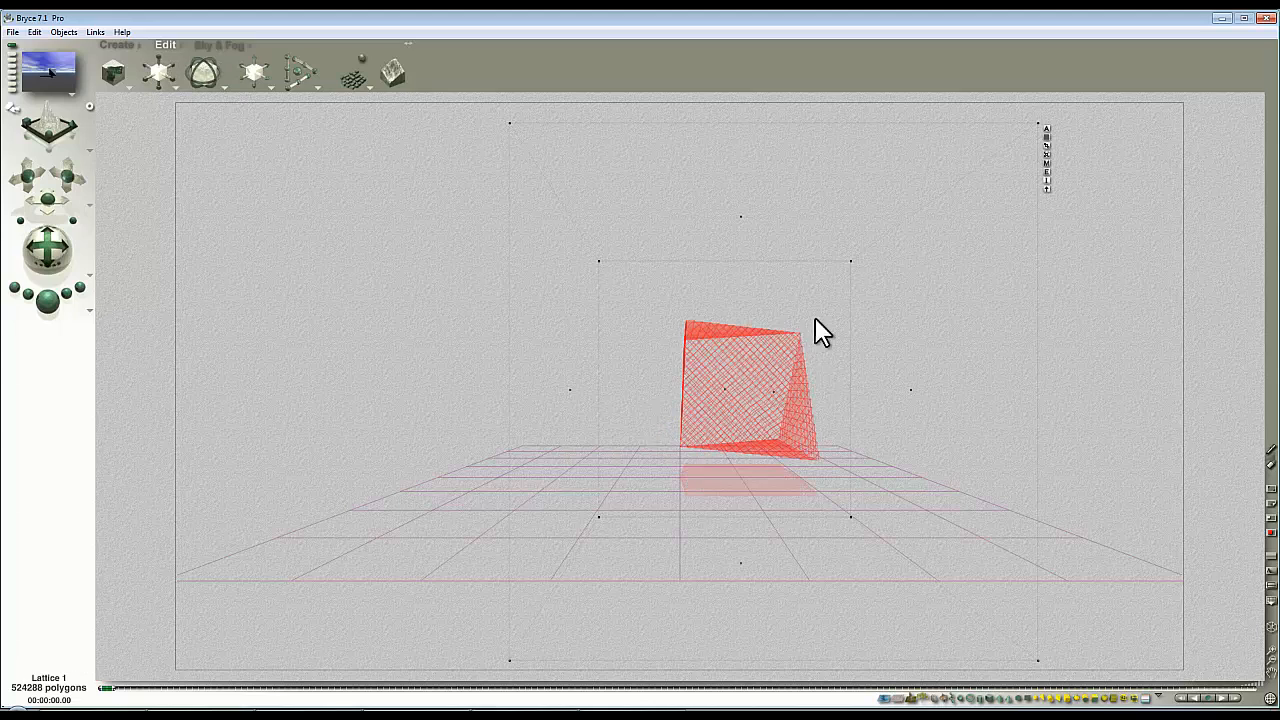
pyautogui.moveTo(213, 90); pyautogui.dragTo(216, 140)
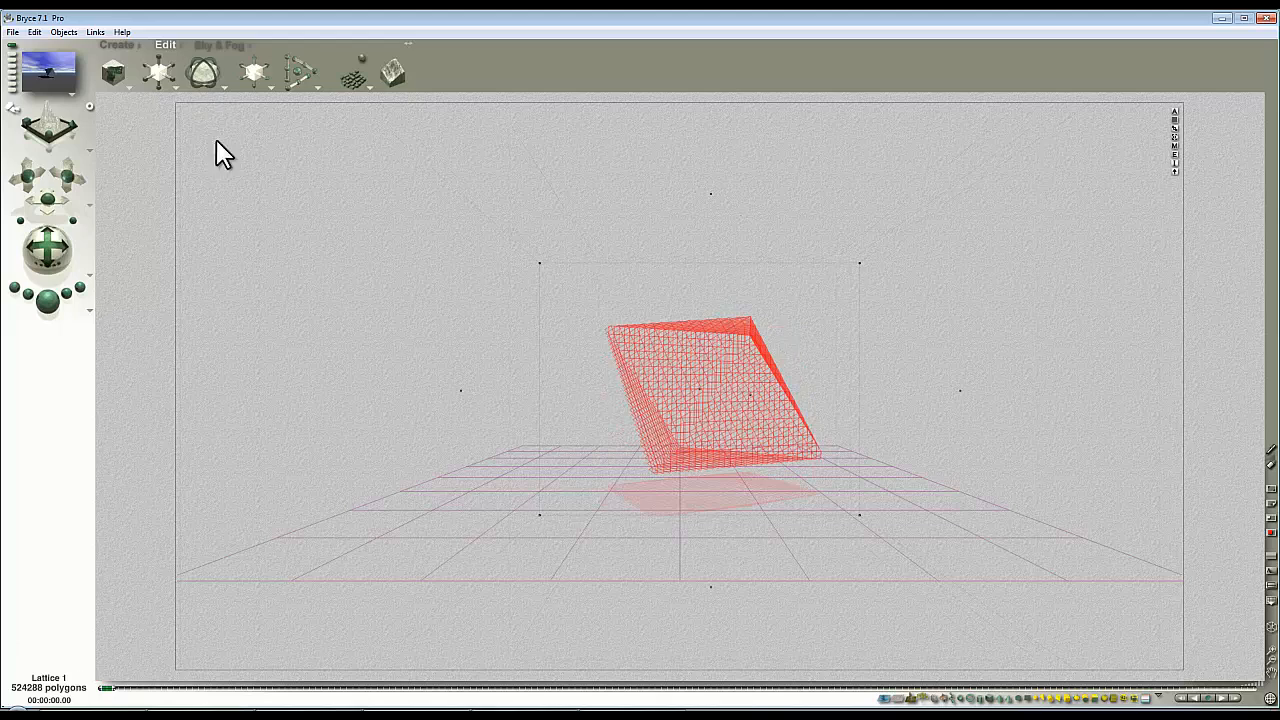
# Step: Switch the resize mode to Object Space and resize the lattice along its own Y axis
pyautogui.click(177, 86)
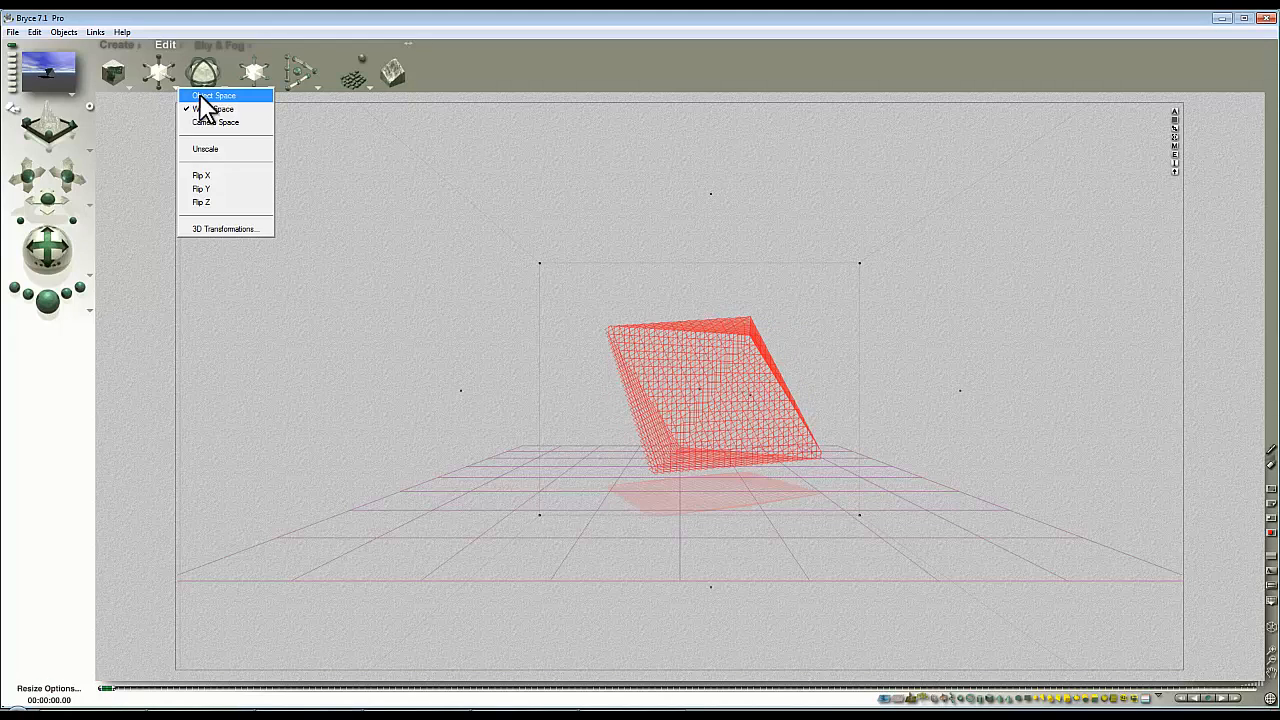
pyautogui.click(200, 109)
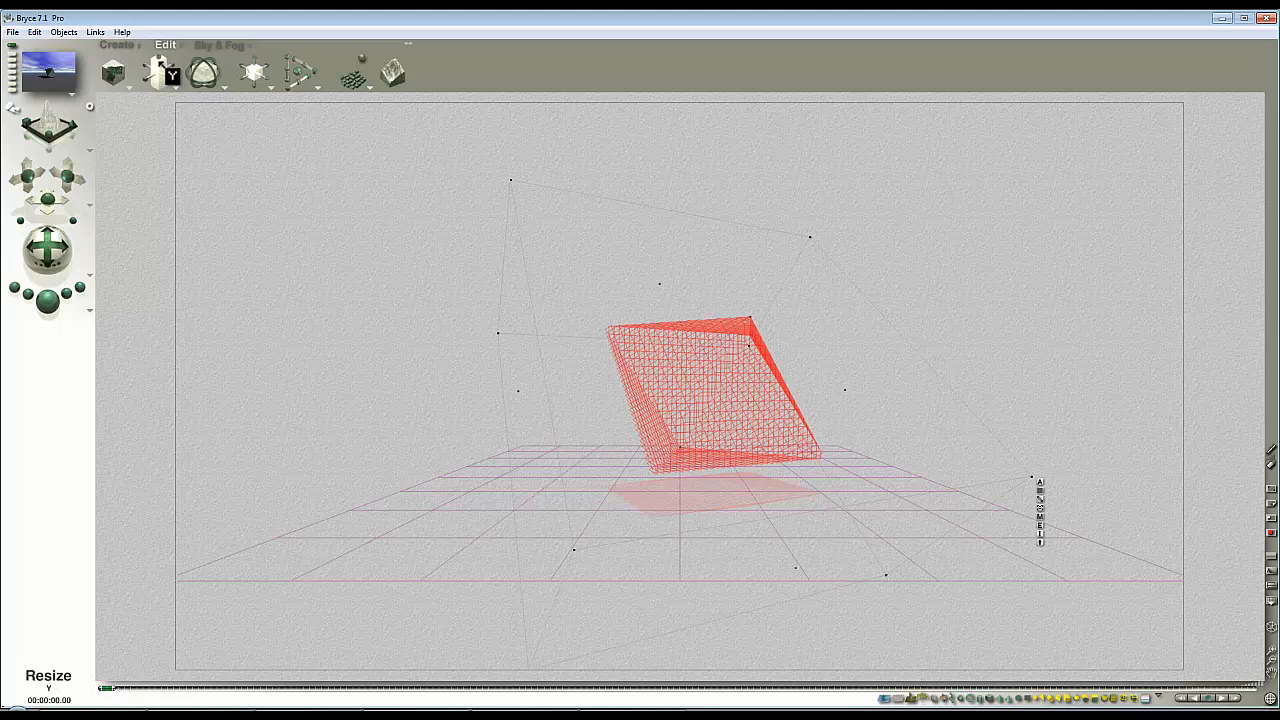
pyautogui.moveTo(161, 70); pyautogui.dragTo(158, 76)
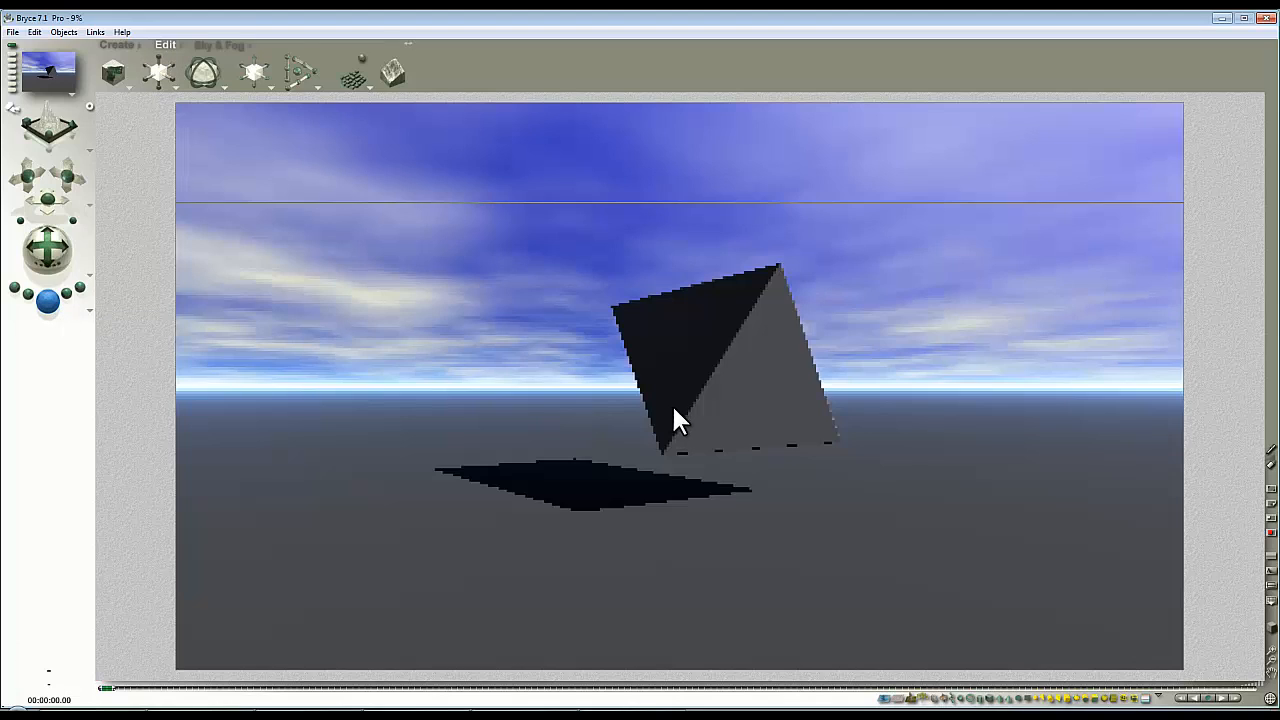
# Step: Stop the test render and reposition the camera to look down on the lattice from an angle
pyautogui.press('Escape')
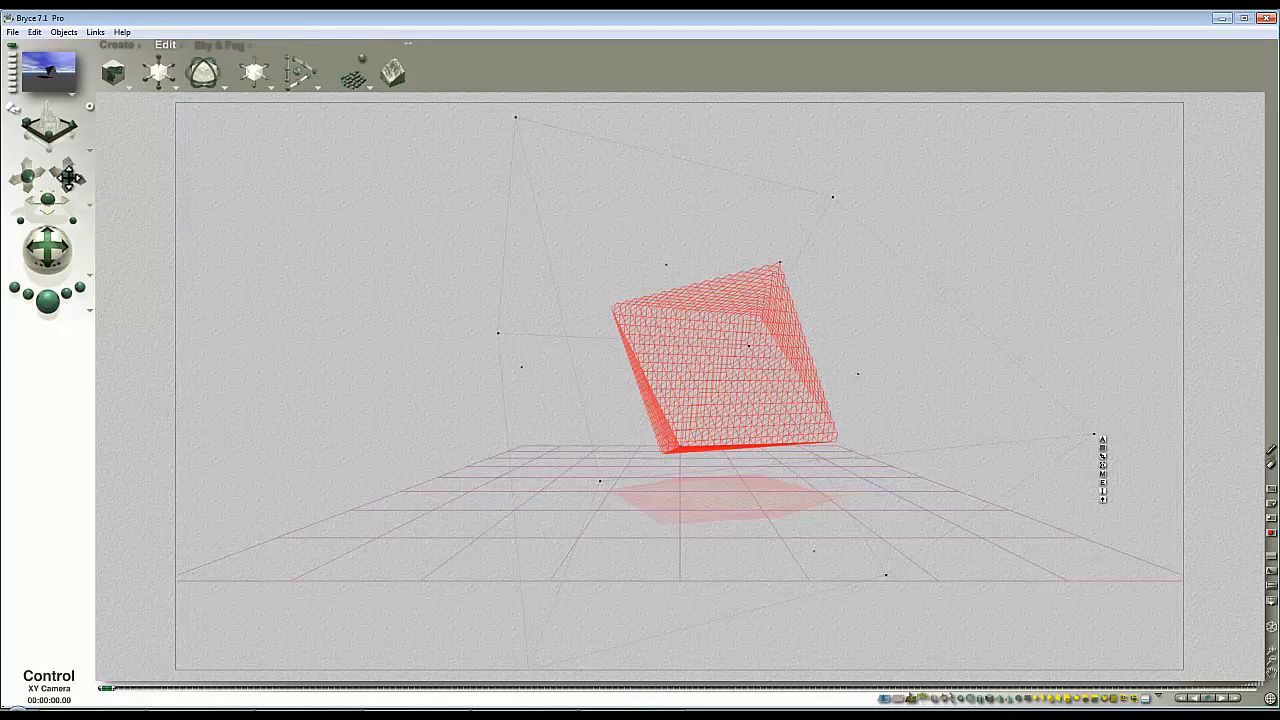
pyautogui.moveTo(69, 178); pyautogui.dragTo(73, 184)
pyautogui.moveTo(48, 248); pyautogui.dragTo(83, 259)
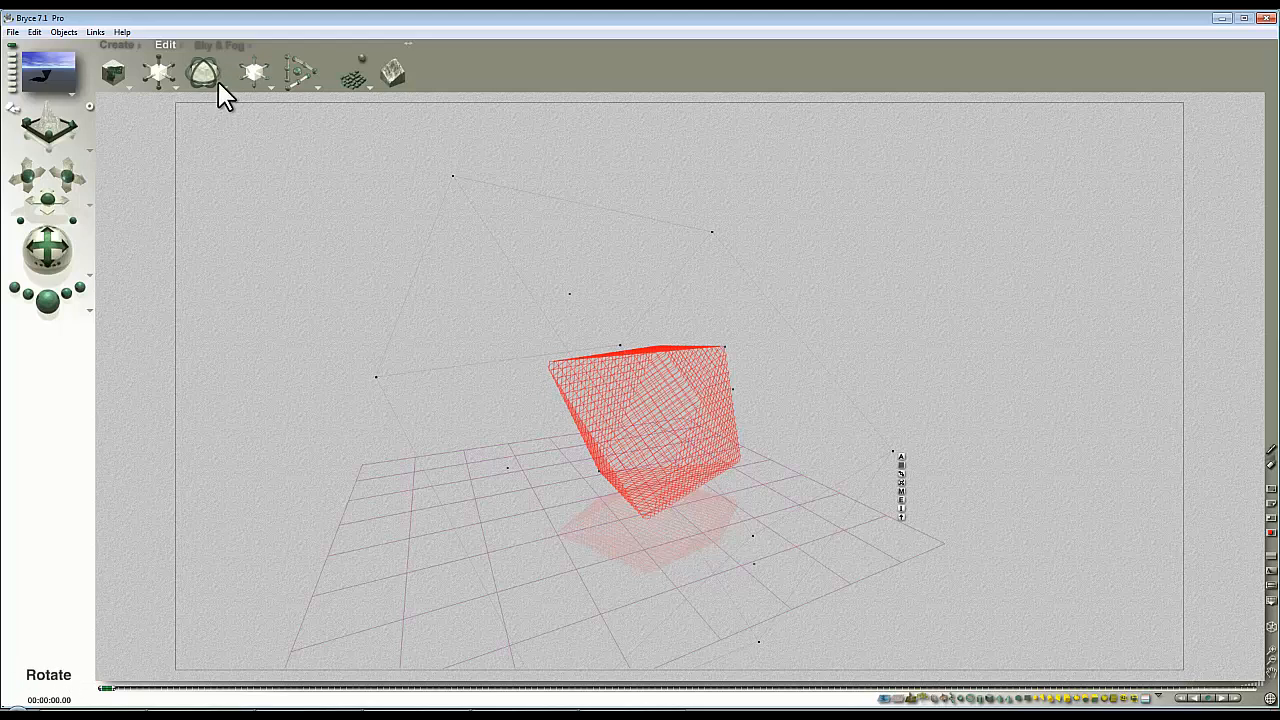
# Step: Turn off Sun/Moon Visible in the Sky Lab
pyautogui.click(218, 46)
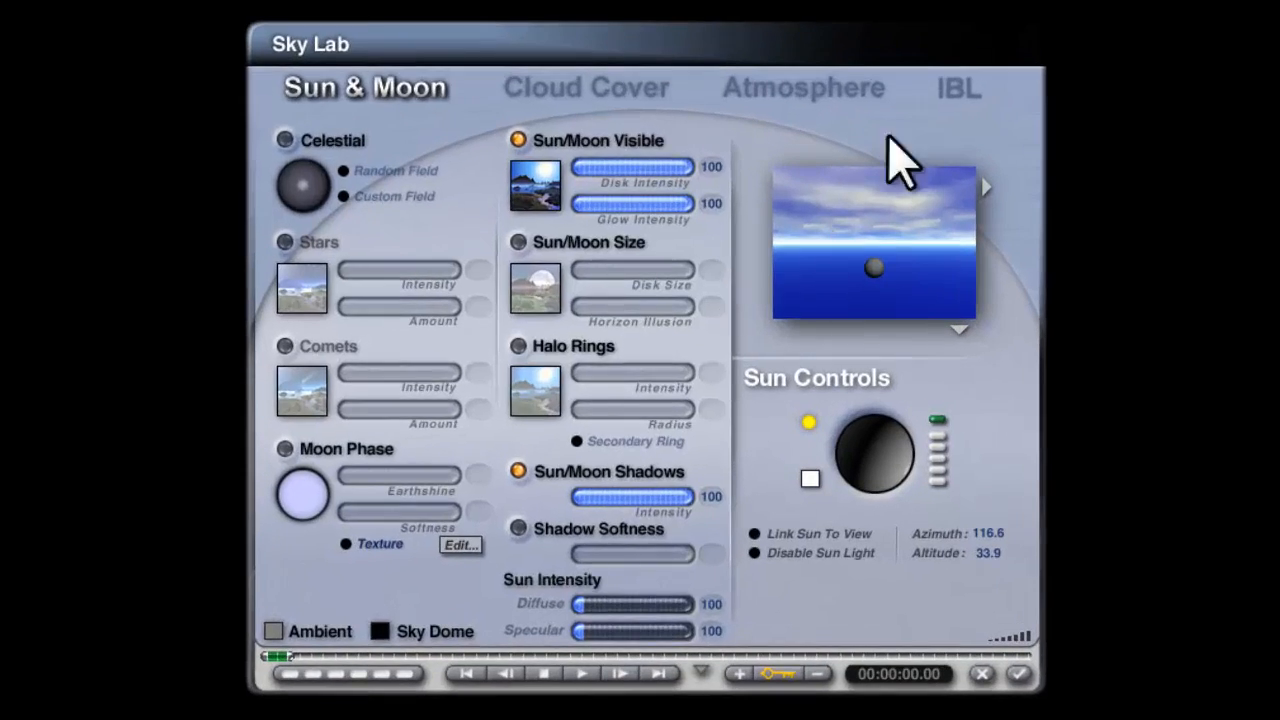
pyautogui.click(957, 88)
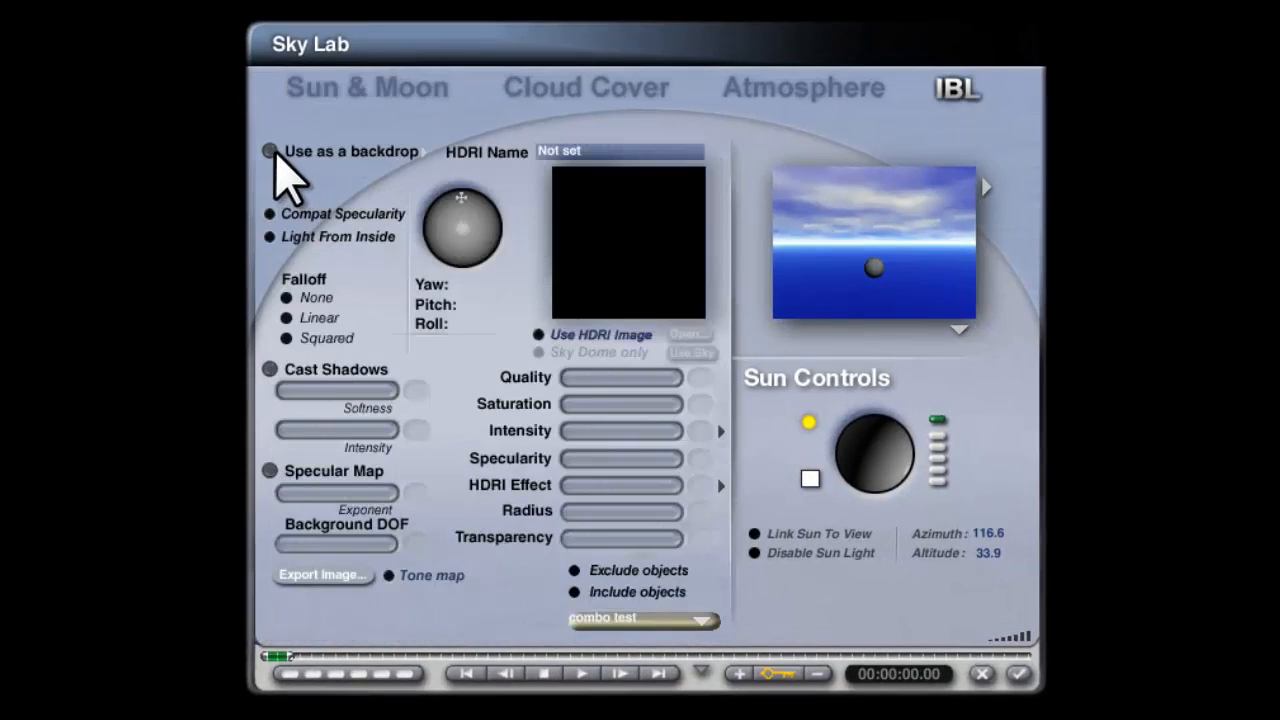
pyautogui.click(378, 88)
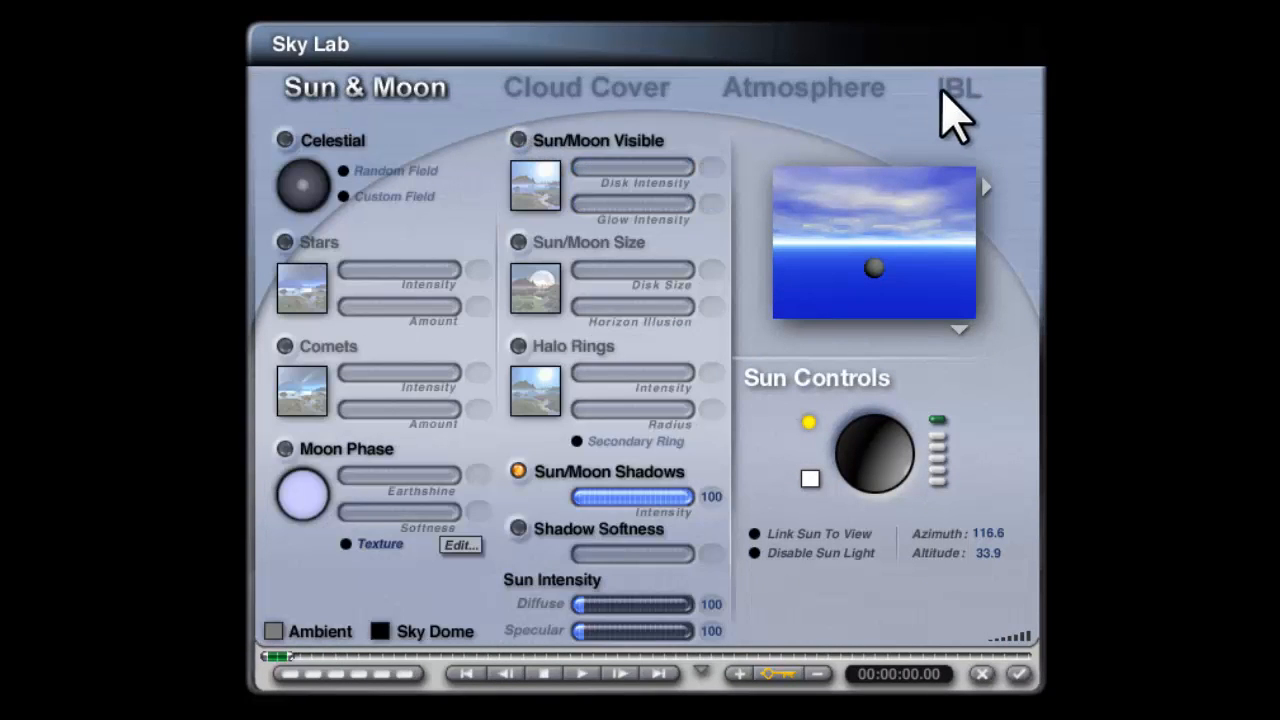
# Step: Enable Use HDRI Image with Sky Dome only and Disable Sun Light, and render the sky as the light source at resolution 600
pyautogui.click(948, 90)
pyautogui.click(551, 335)
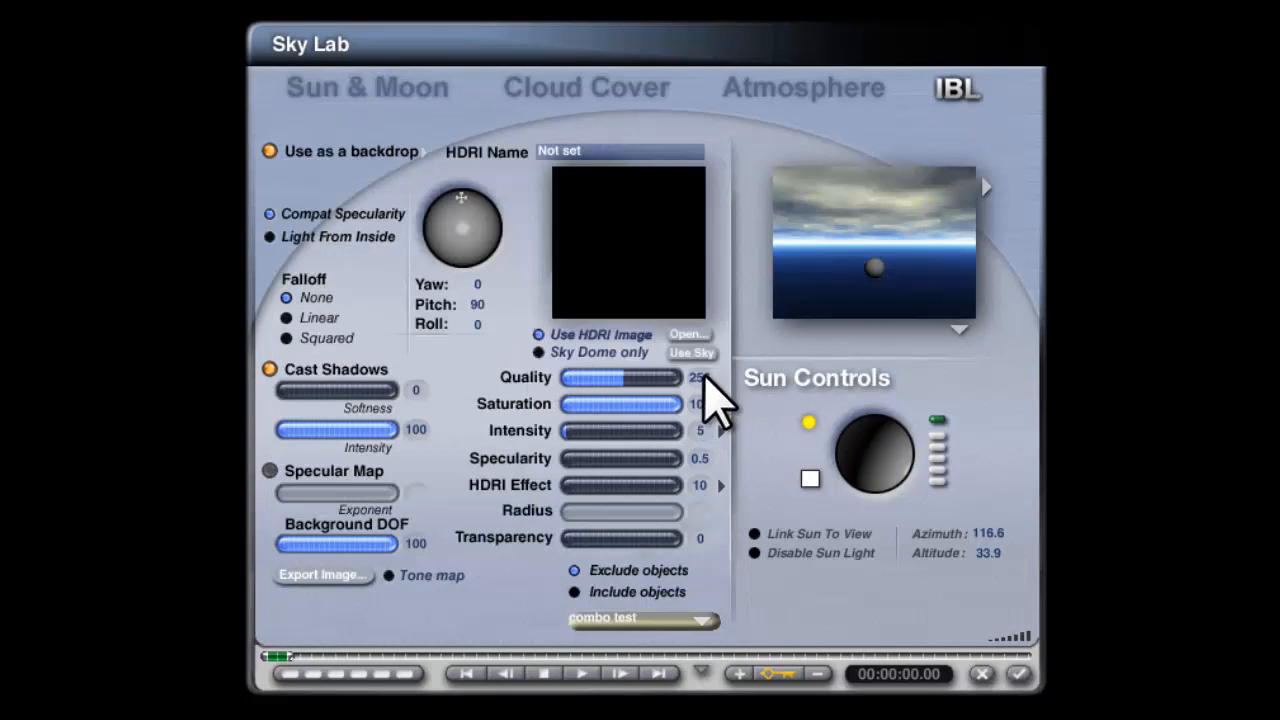
pyautogui.click(692, 353)
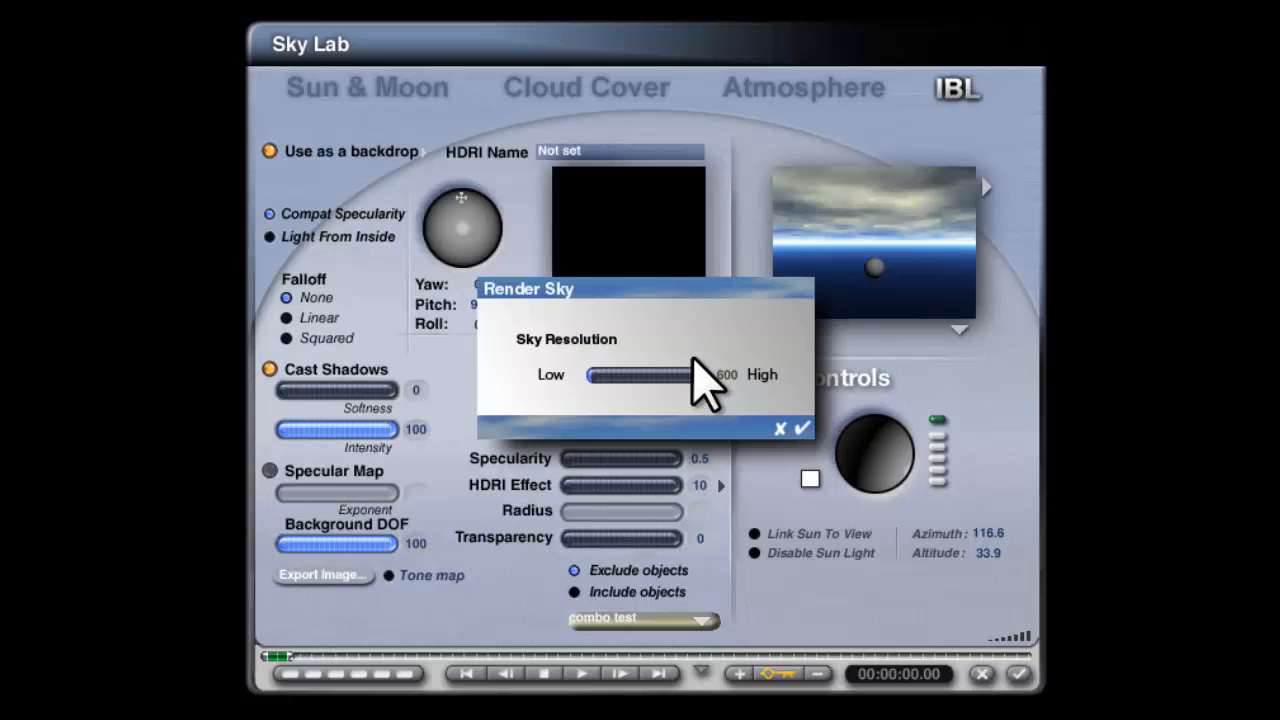
pyautogui.click(799, 428)
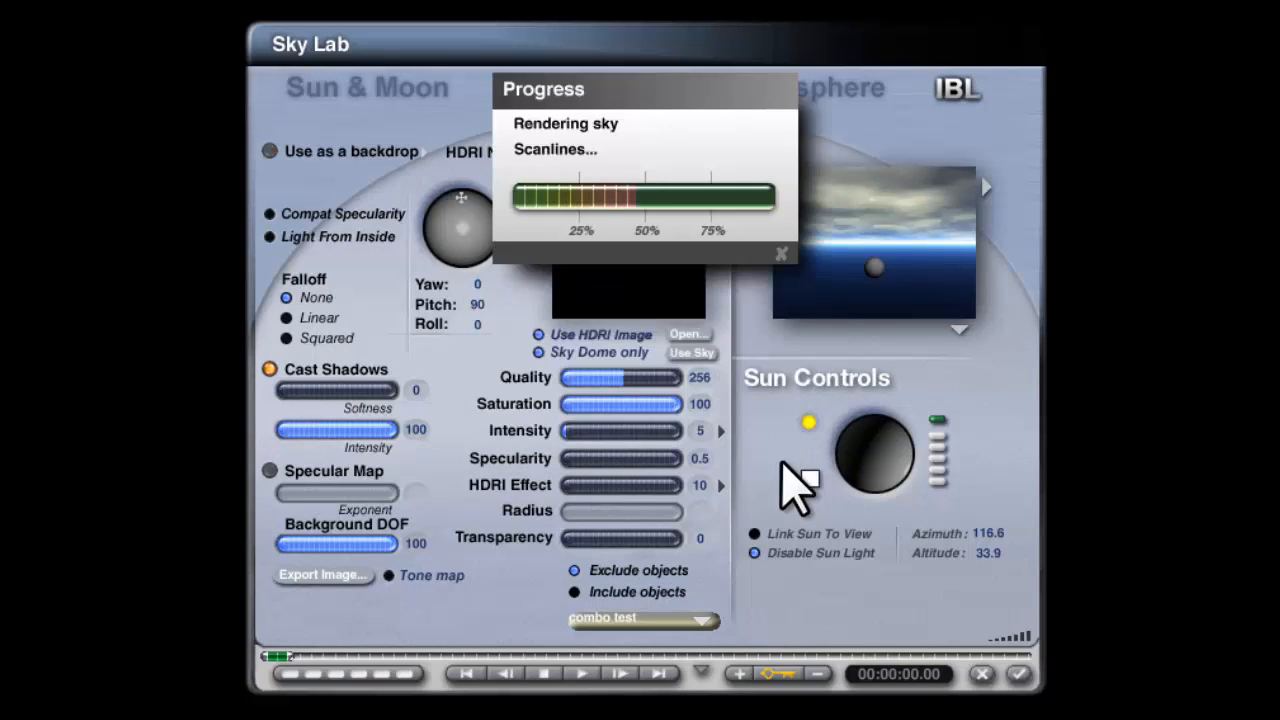
# Step: Preview the scene, set HDRI Effect to 130, Saturation to 53, Quality to 16 and Specularity to 0, and apply the sky settings
pyautogui.click(959, 329)
pyautogui.click(990, 348)
pyautogui.click(576, 486)
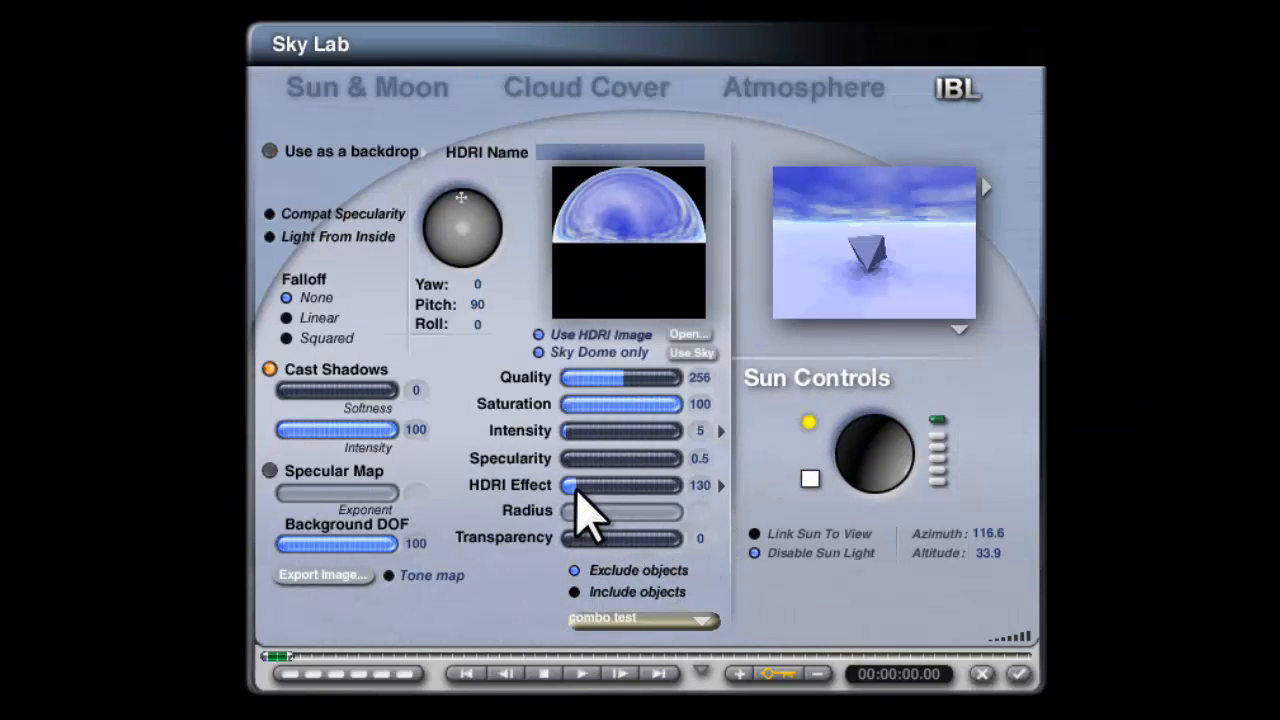
pyautogui.click(627, 404)
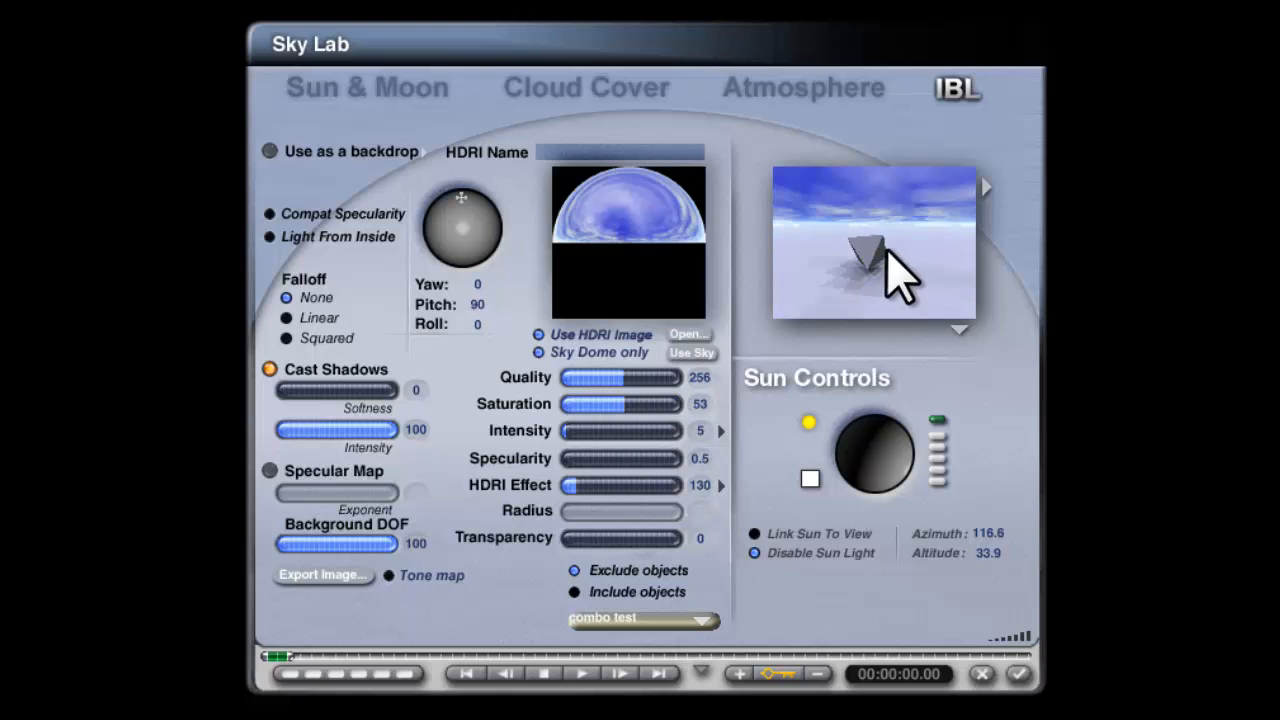
pyautogui.click(574, 377)
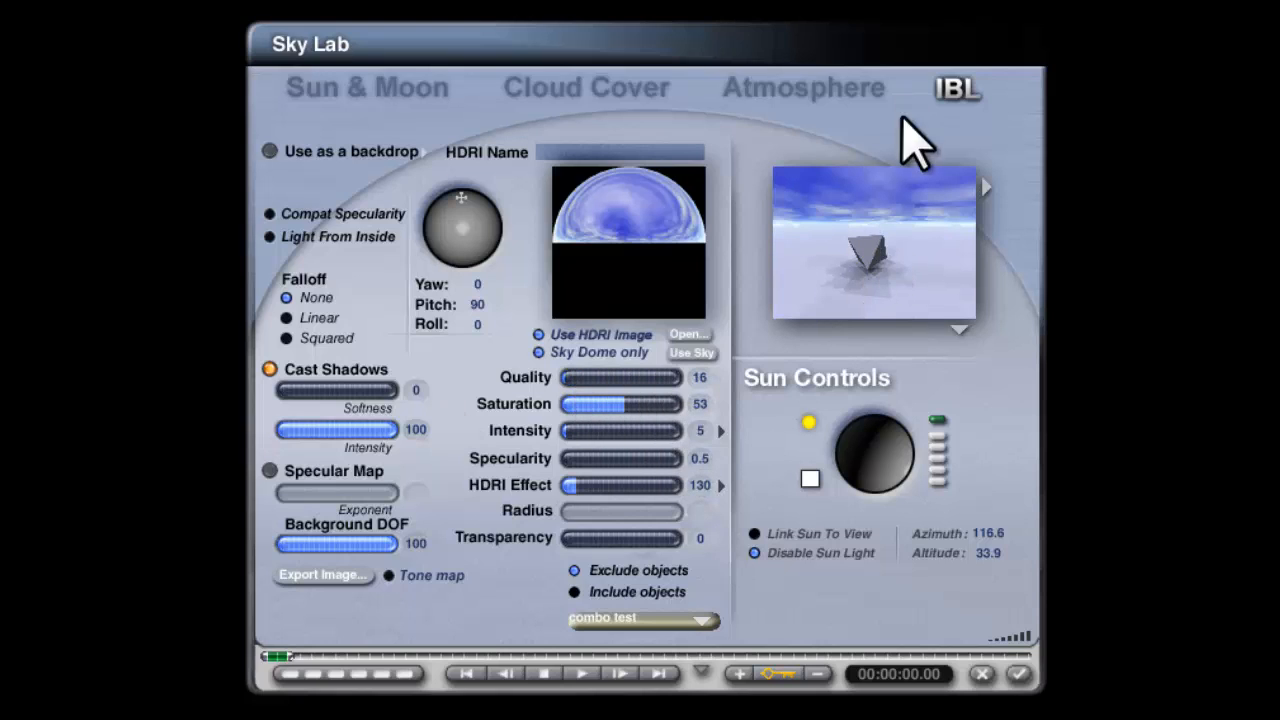
pyautogui.click(707, 462)
pyautogui.write('0')
pyautogui.press('Return')
pyautogui.click(1018, 674)
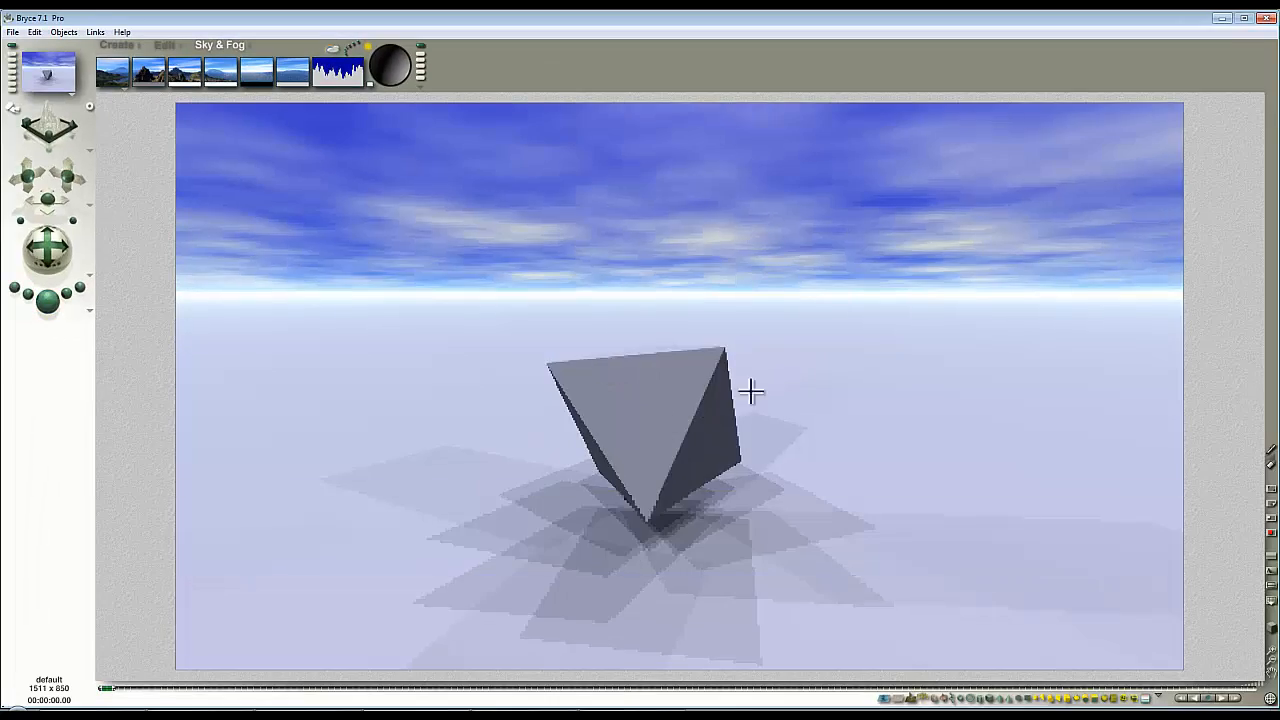
# Step: Rotate the lattice around the Y axis and check it with a test render
pyautogui.click(689, 409)
pyautogui.click(172, 45)
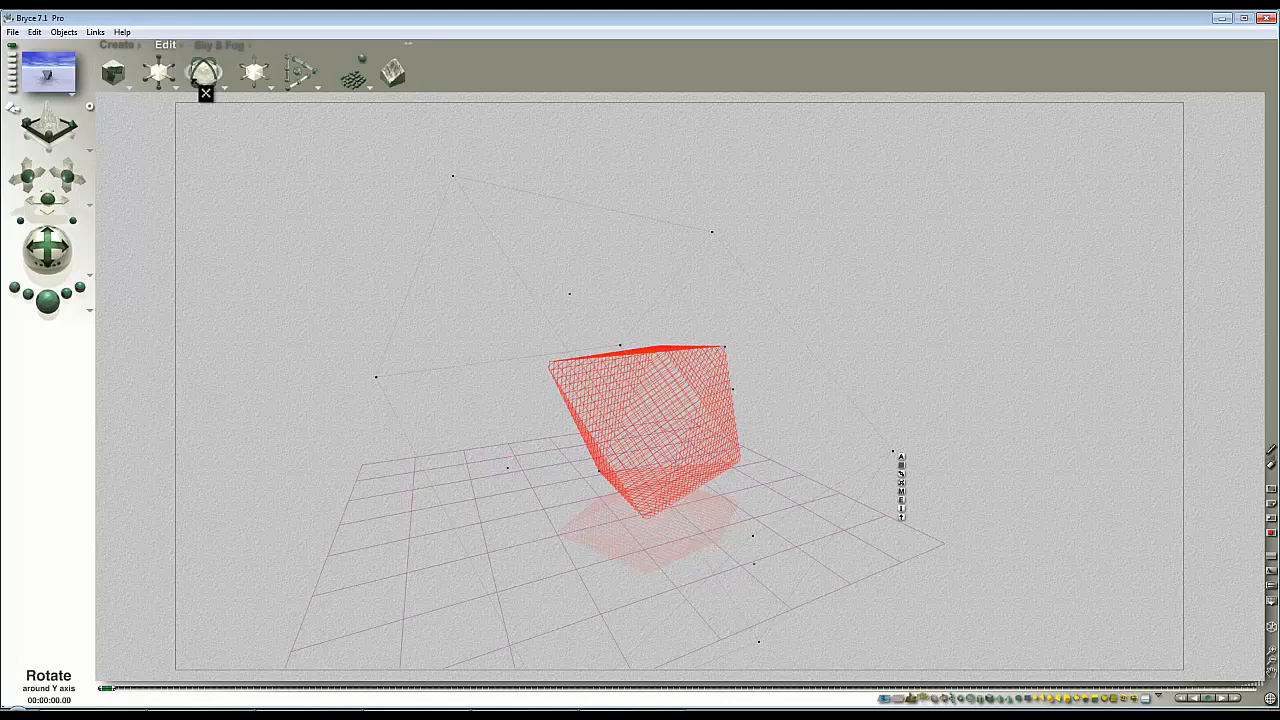
pyautogui.moveTo(203, 80); pyautogui.dragTo(216, 86)
pyautogui.click(224, 90)
pyautogui.click(250, 112)
pyautogui.click(54, 308)
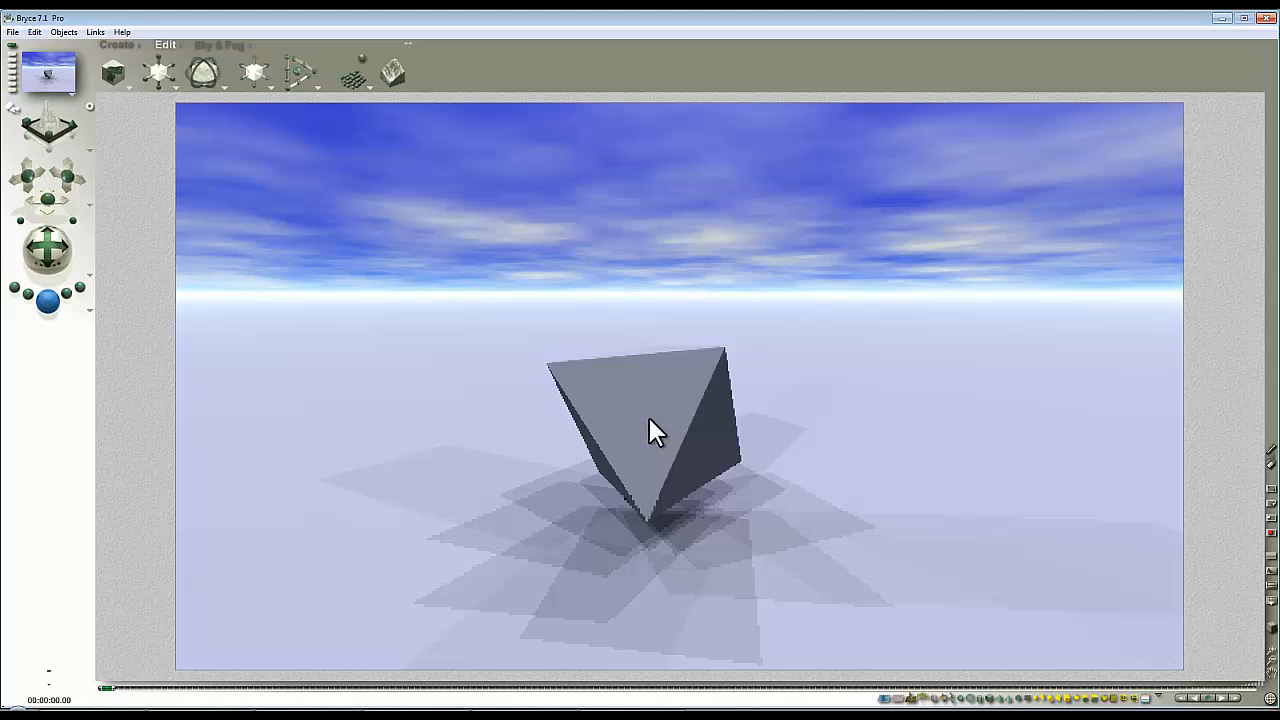
pyautogui.click(709, 418)
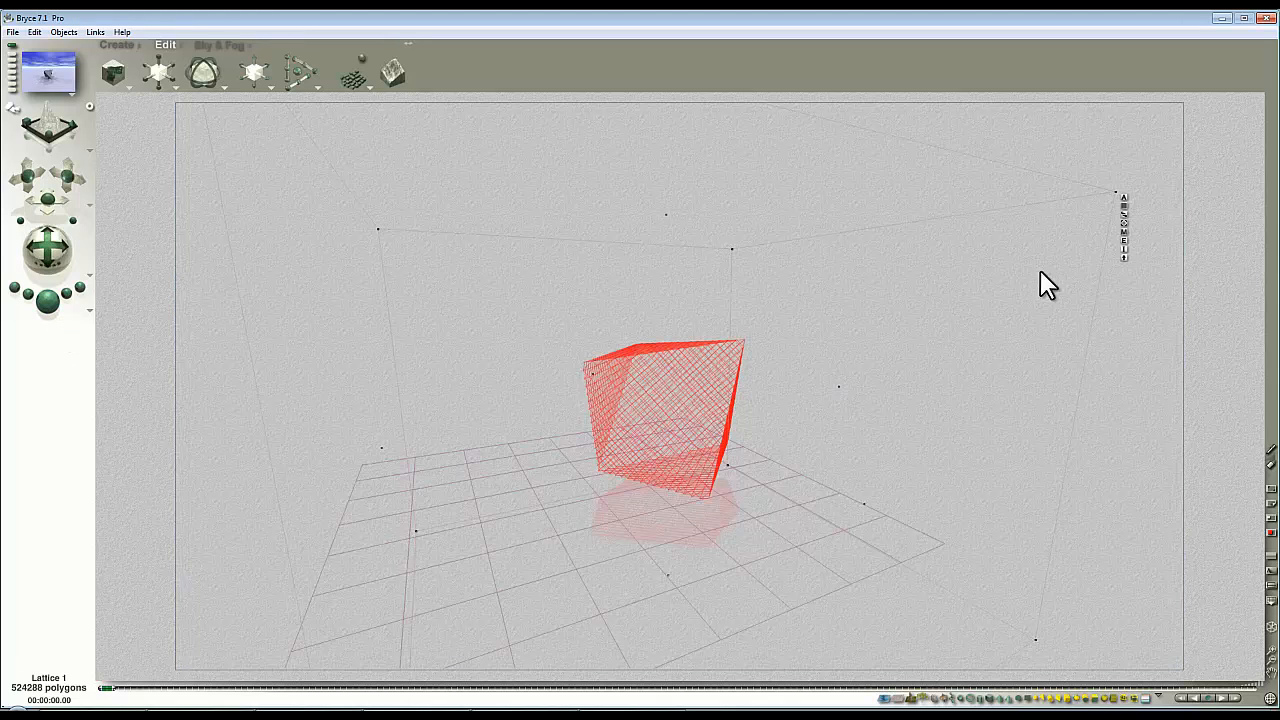
# Step: Apply the "basic gradient bar" texture from the Basic category to the lattice's Diffuse colour in channel A, and switch the material preview to the scene
pyautogui.click(1125, 232)
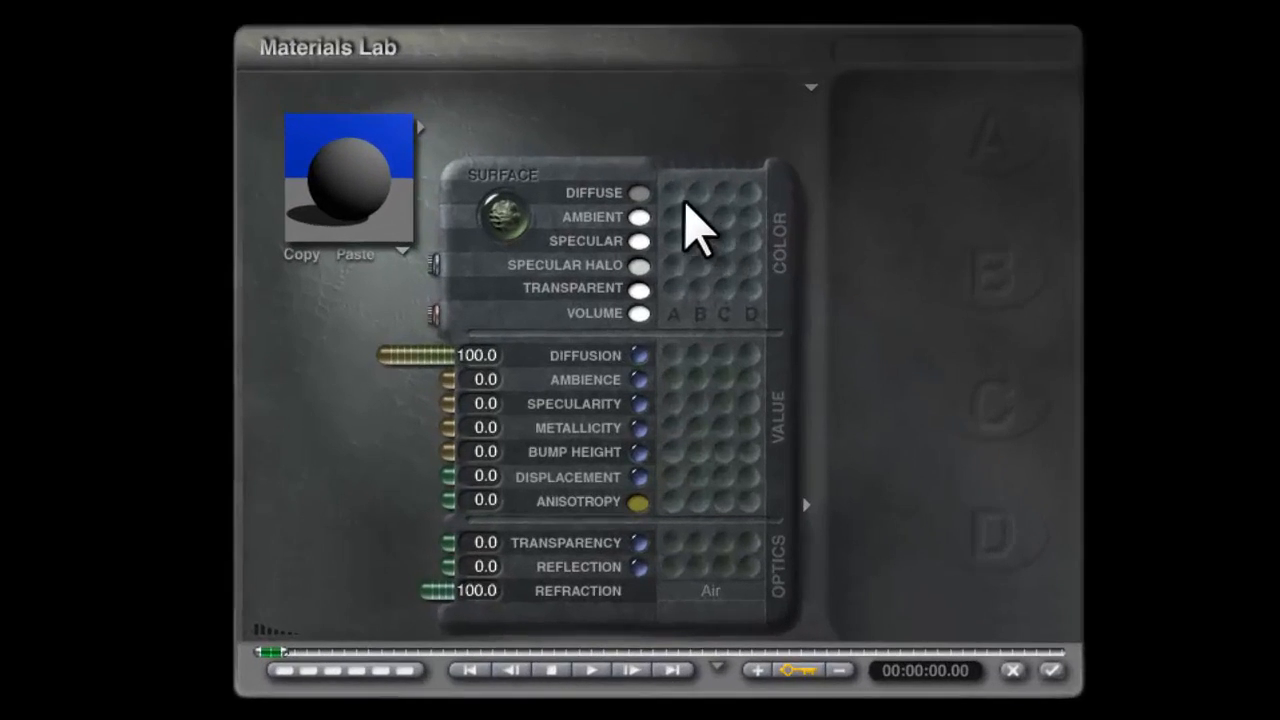
pyautogui.click(673, 194)
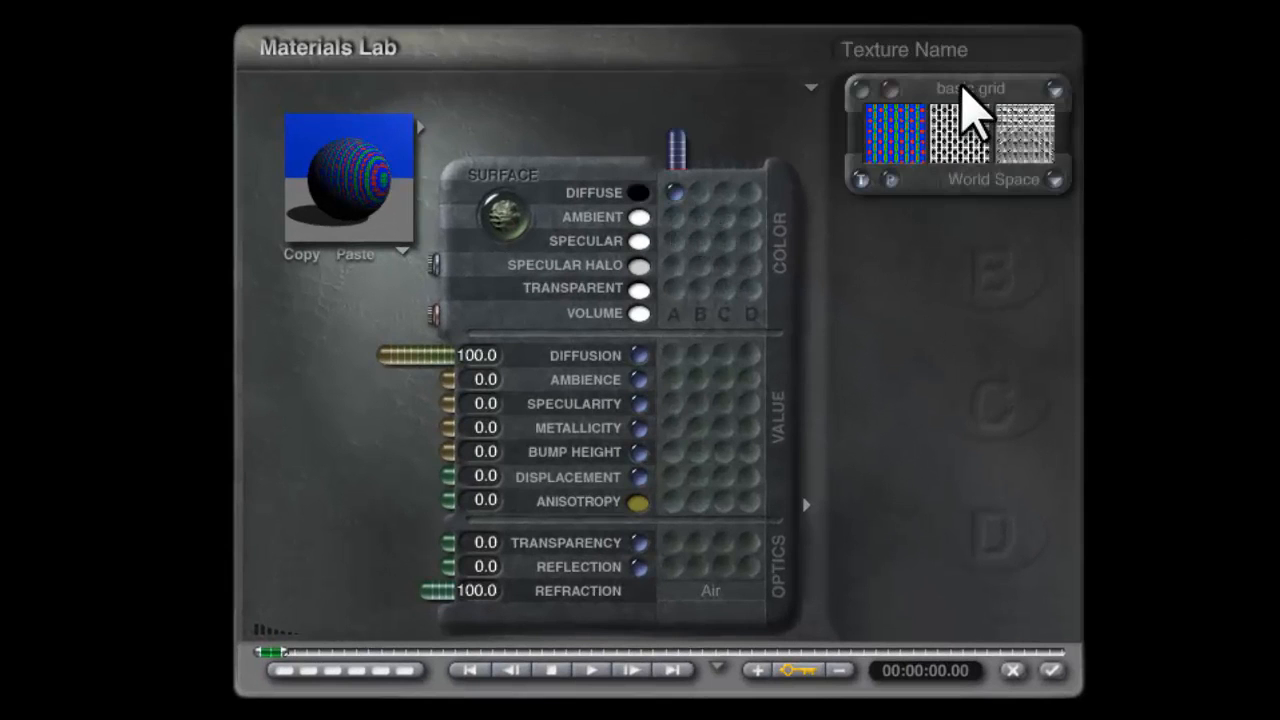
pyautogui.click(960, 118)
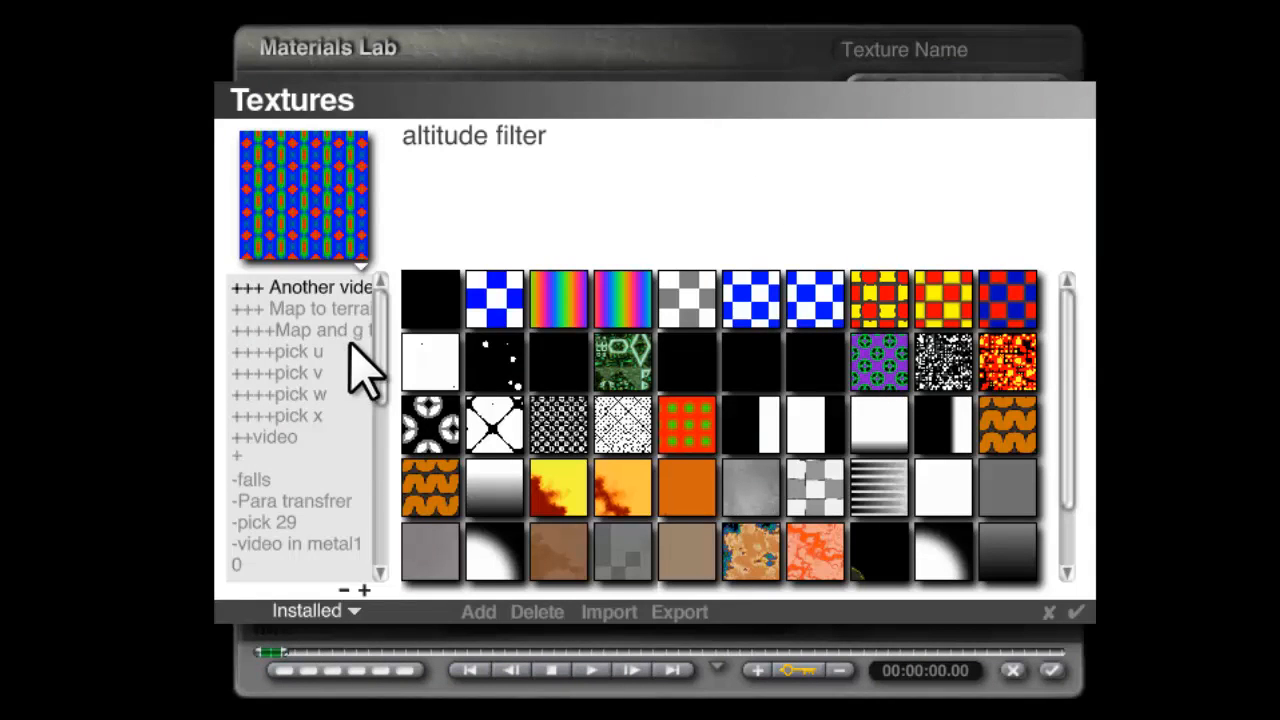
pyautogui.scroll(5, 383, 430)
pyautogui.click(262, 415)
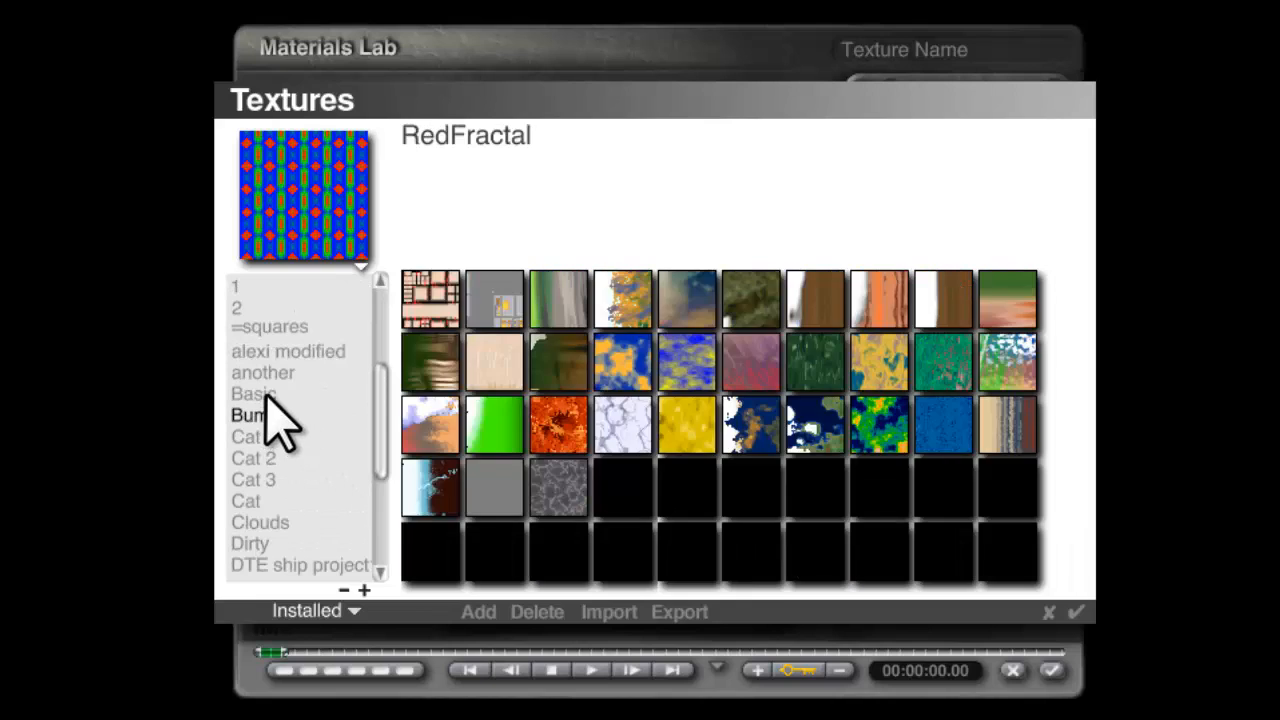
pyautogui.click(258, 394)
pyautogui.click(545, 310)
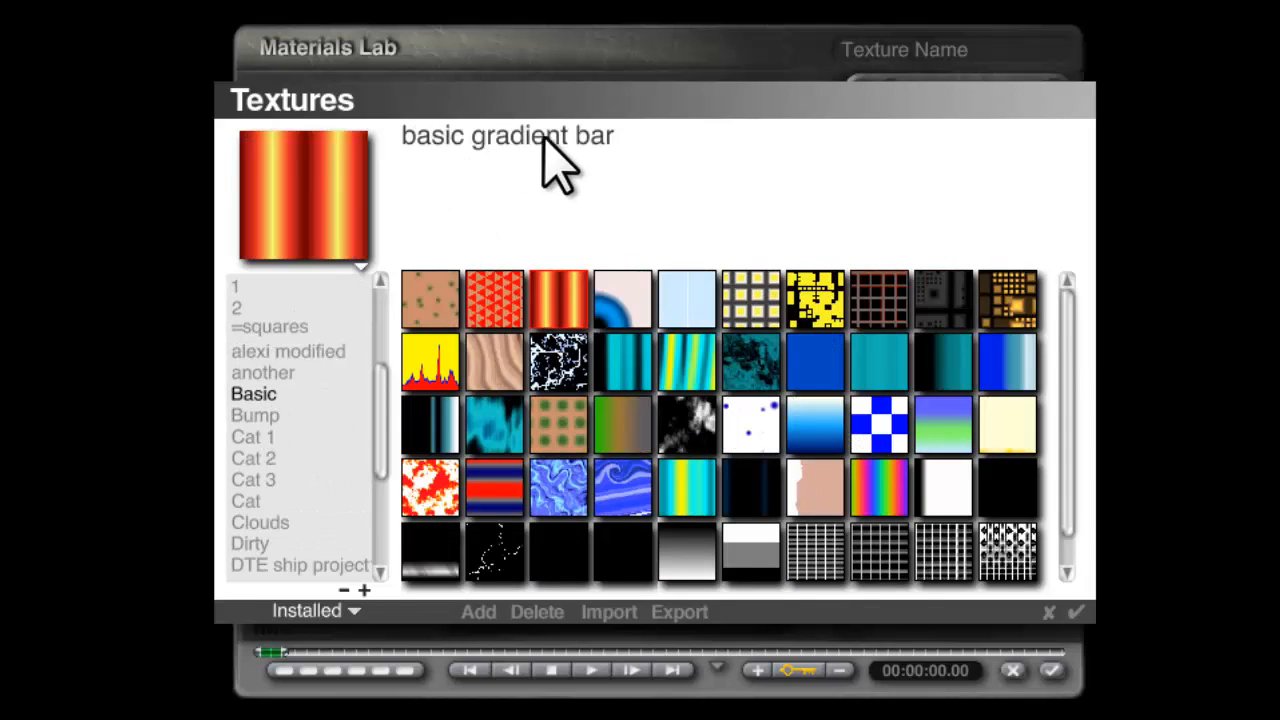
pyautogui.click(1078, 612)
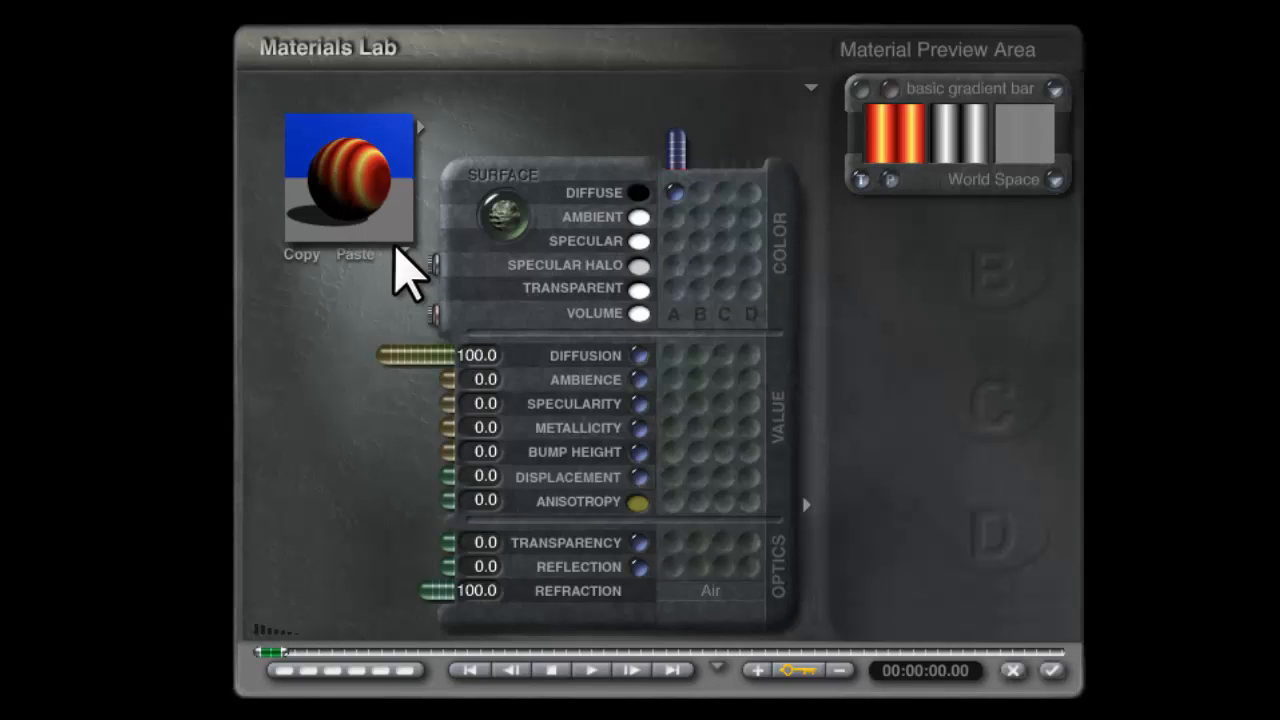
pyautogui.click(401, 250)
pyautogui.click(482, 456)
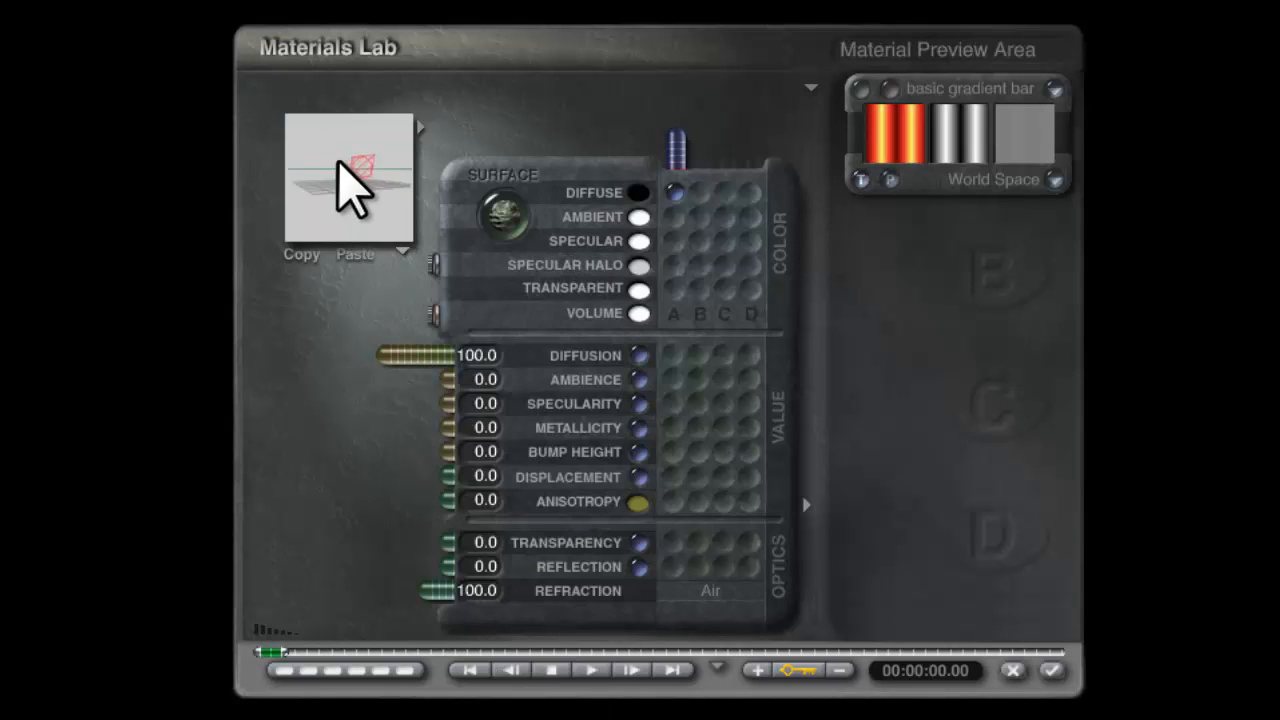
# Step: Scale the gradient bar texture to 11% on X, Y and Z, and check the lattice with a test render
pyautogui.moveTo(338, 162)
pyautogui.mouseDown()
pyautogui.moveTo(357, 163)
pyautogui.moveTo(351, 151)
pyautogui.moveTo(394, 183)
pyautogui.moveTo(380, 166)
pyautogui.moveTo(386, 180)
pyautogui.moveTo(357, 214)
pyautogui.mouseUp()
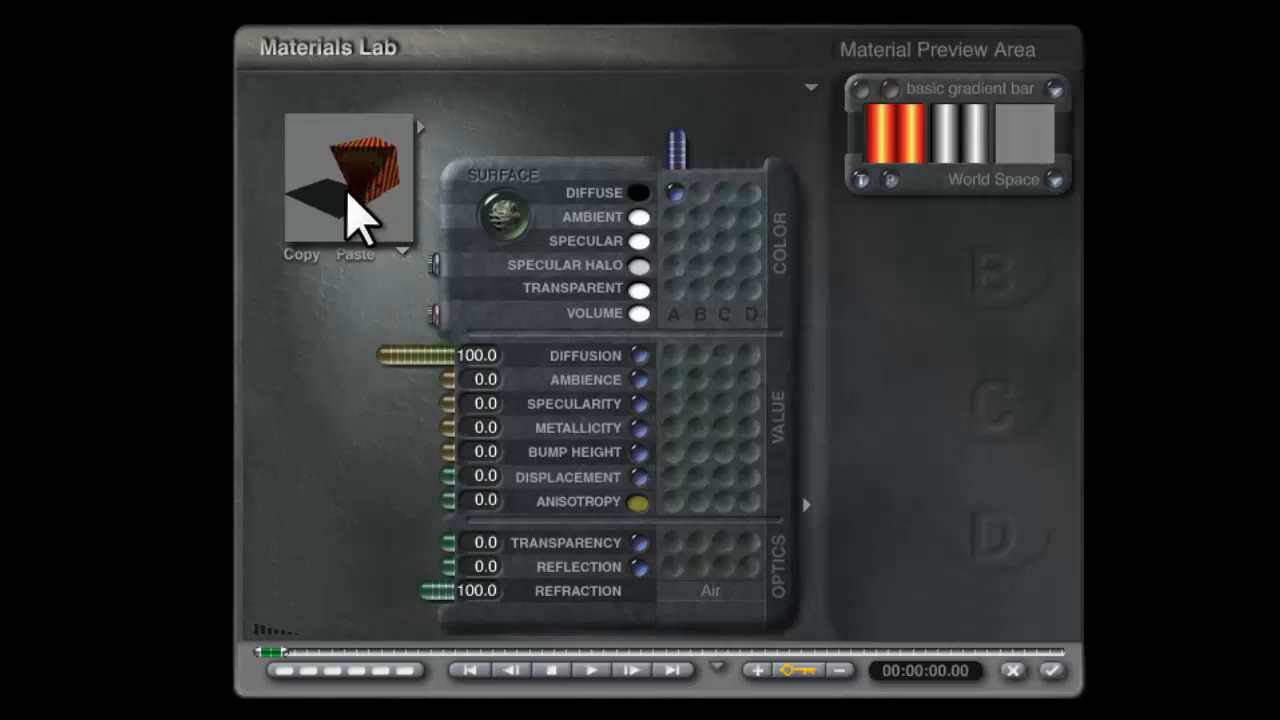
pyautogui.click(860, 92)
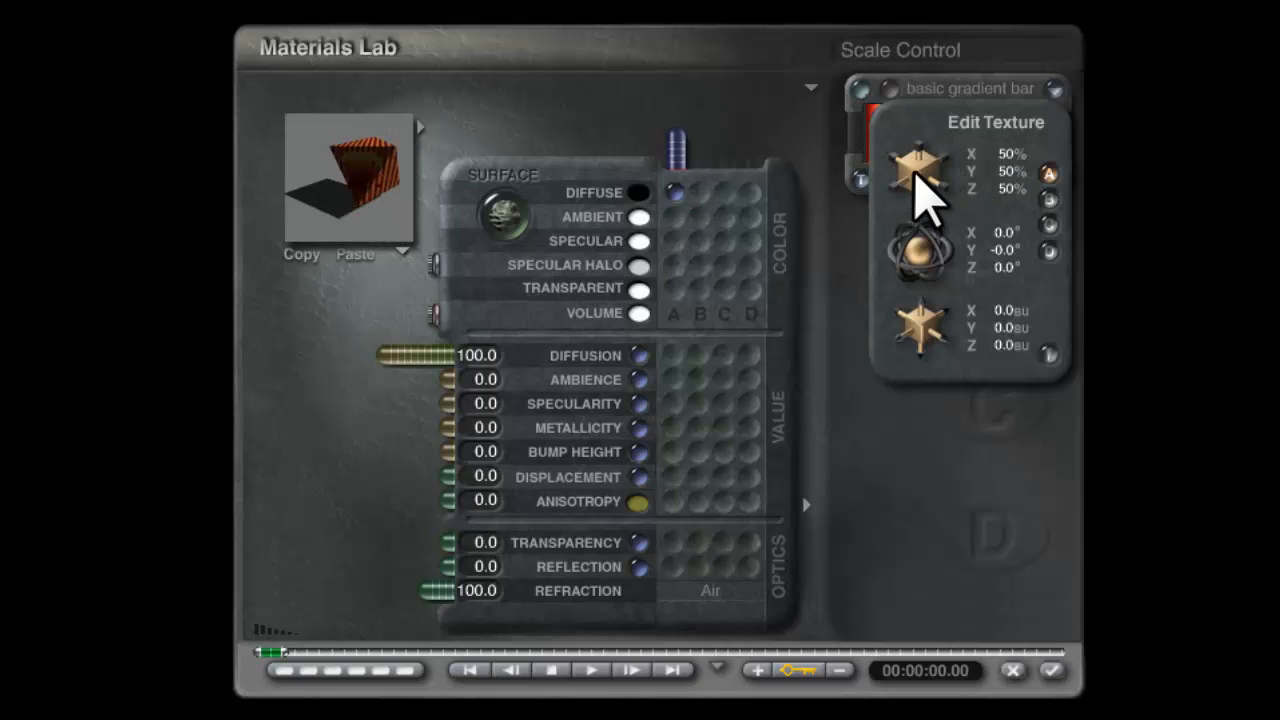
pyautogui.moveTo(914, 172)
pyautogui.mouseDown()
pyautogui.moveTo(918, 160)
pyautogui.moveTo(934, 186)
pyautogui.mouseUp()
pyautogui.moveTo(412, 205); pyautogui.dragTo(396, 208)
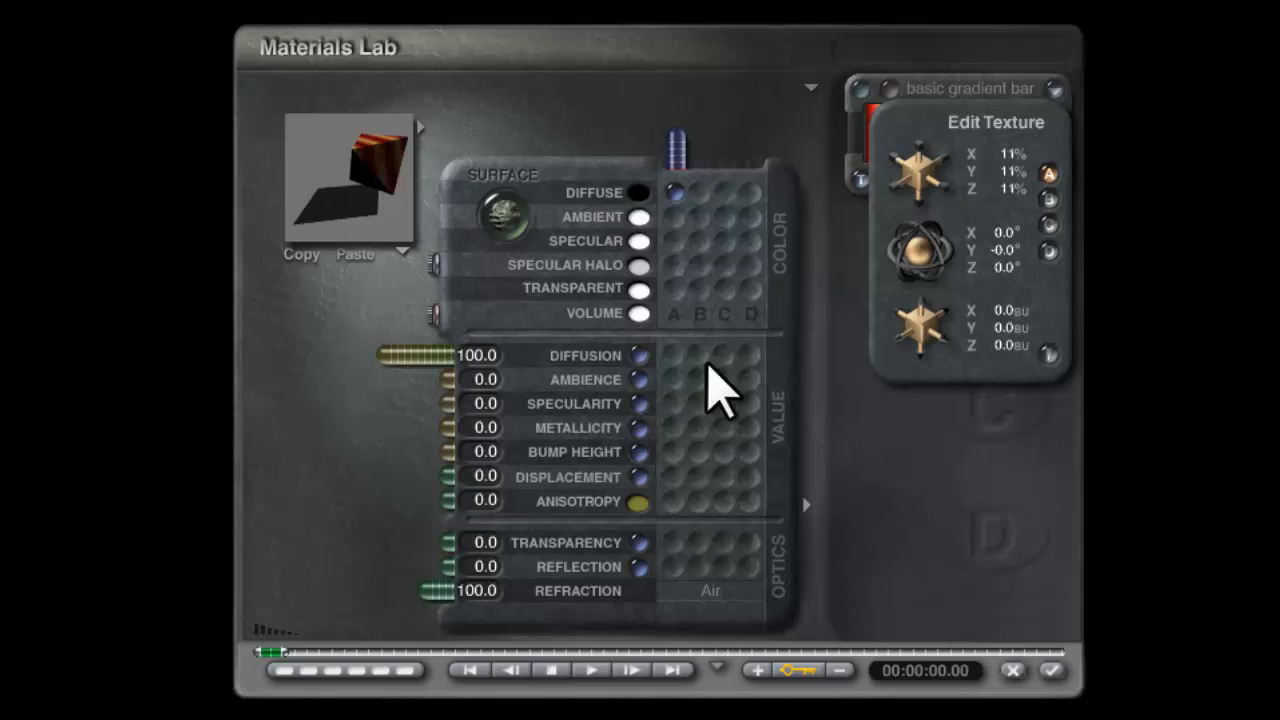
pyautogui.click(1046, 355)
pyautogui.click(1051, 671)
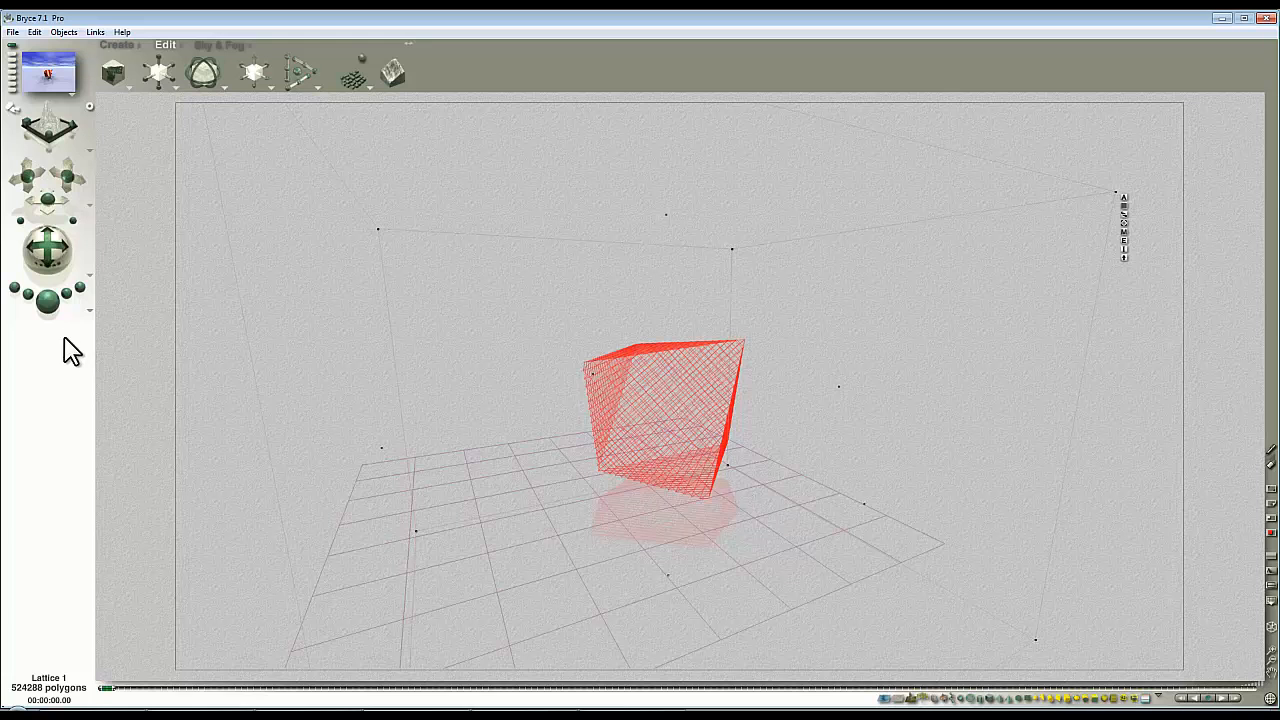
pyautogui.hotkey('ctrl', 'r')
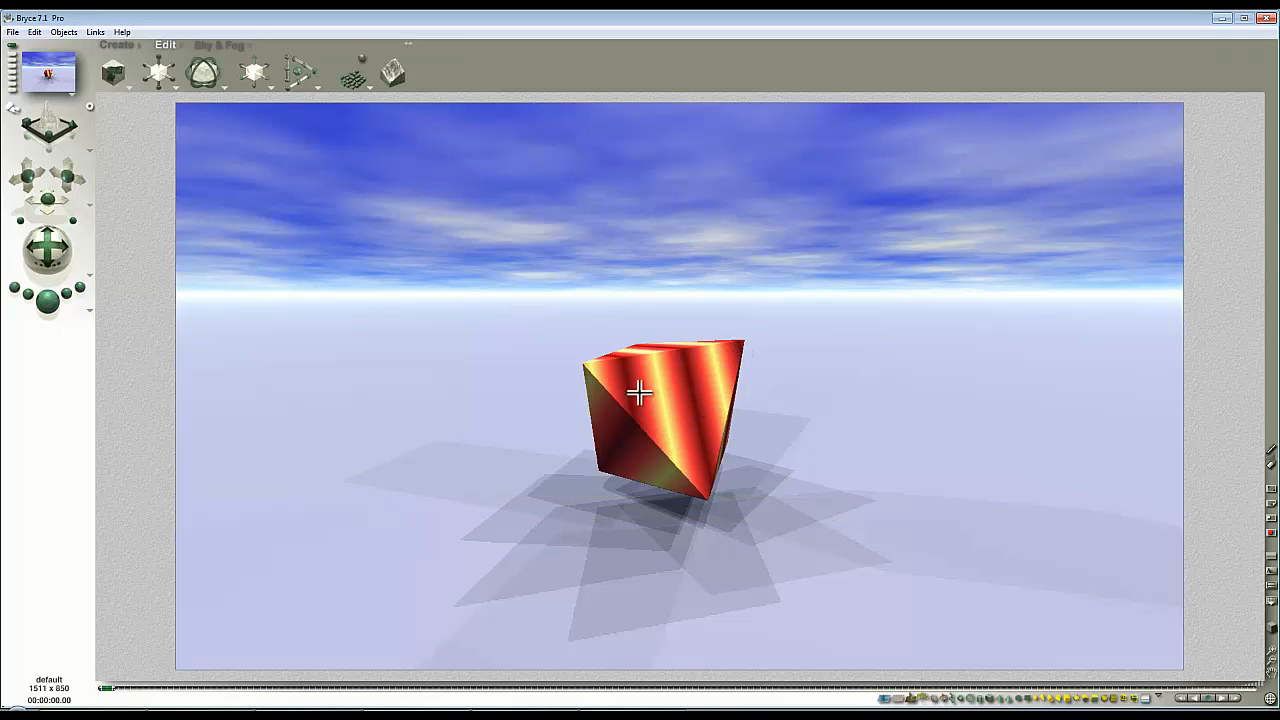
pyautogui.click(715, 402)
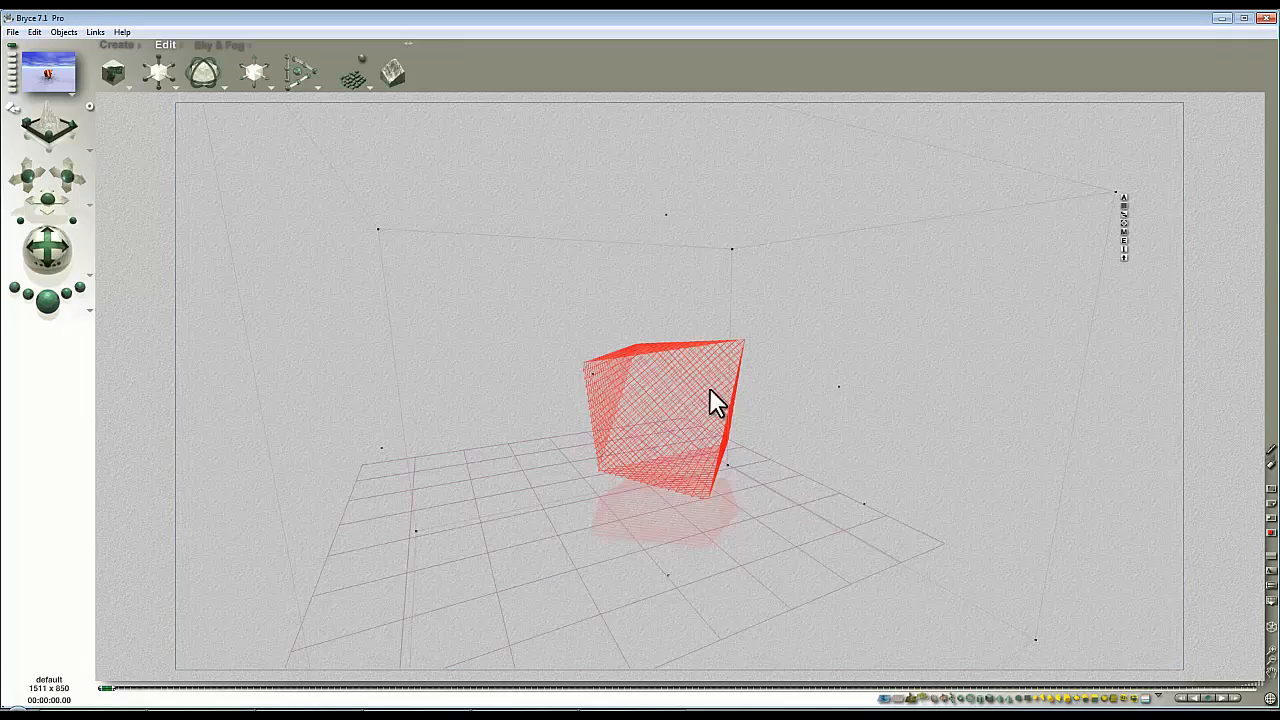
# Step: Drive the lattice's Bump Height with the gradient bar texture in channel A, and rotate the preview to inspect it
pyautogui.click(1123, 232)
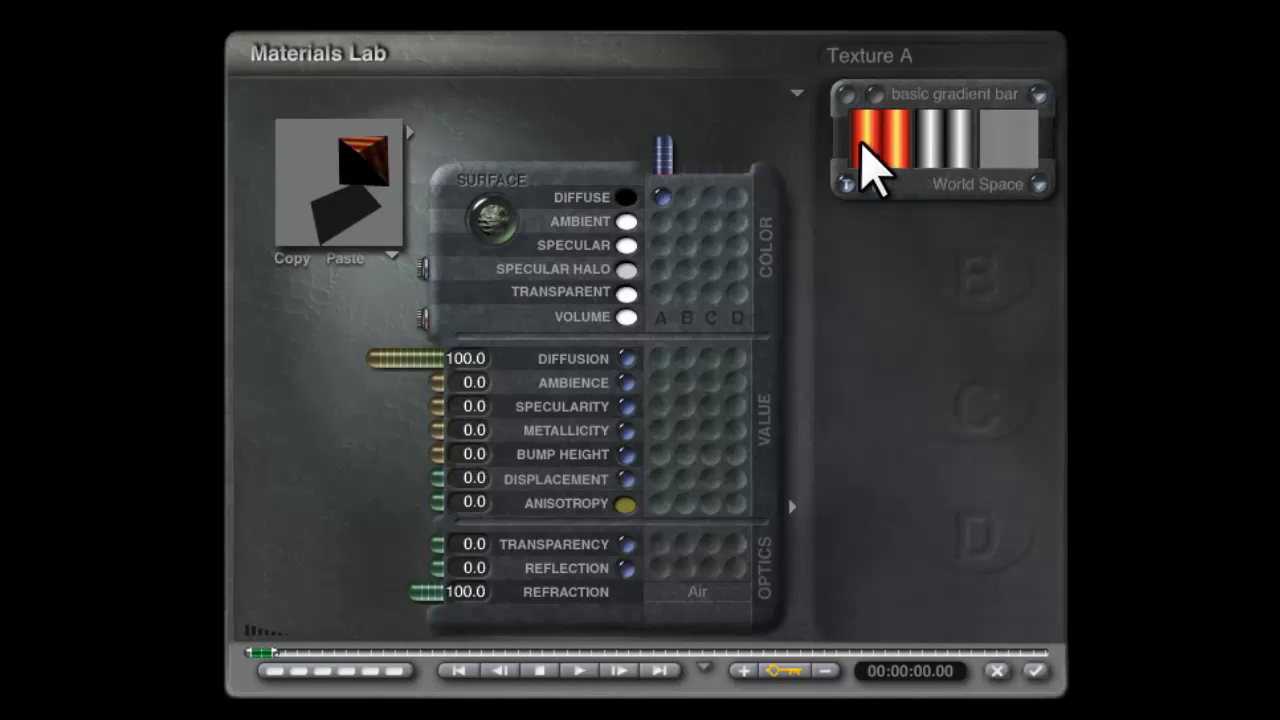
pyautogui.click(661, 454)
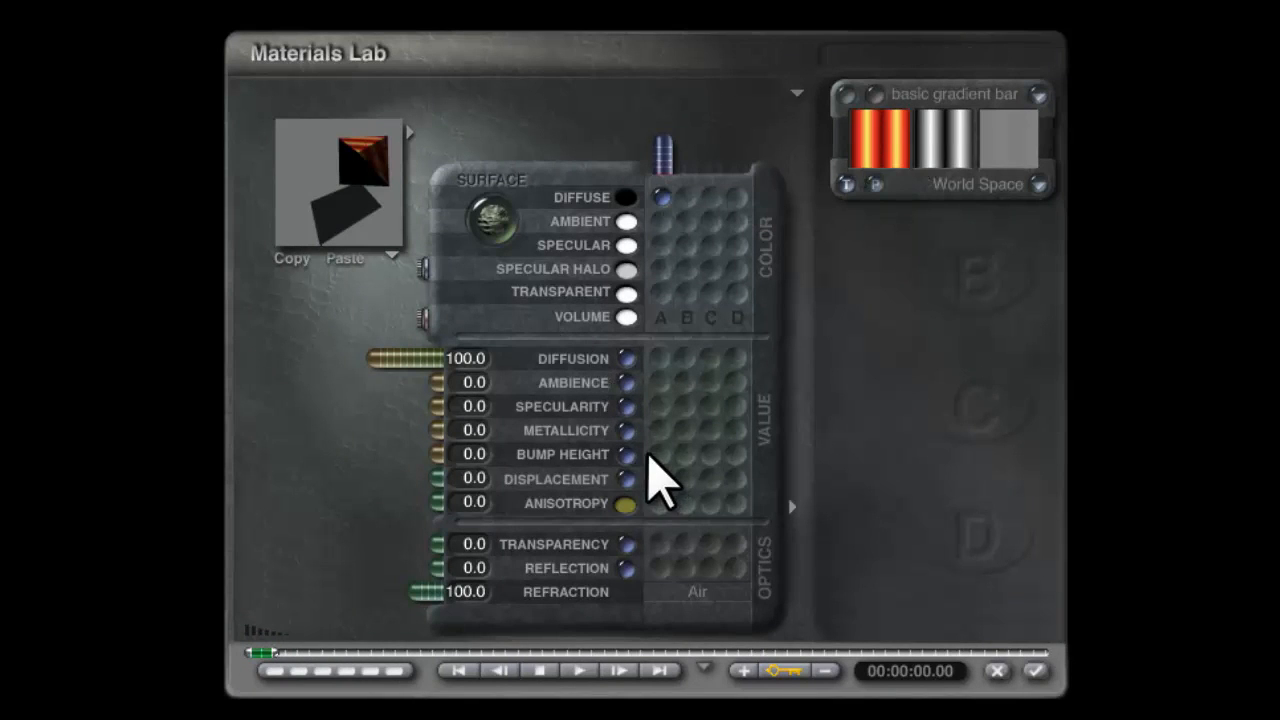
pyautogui.moveTo(360, 200); pyautogui.dragTo(343, 171)
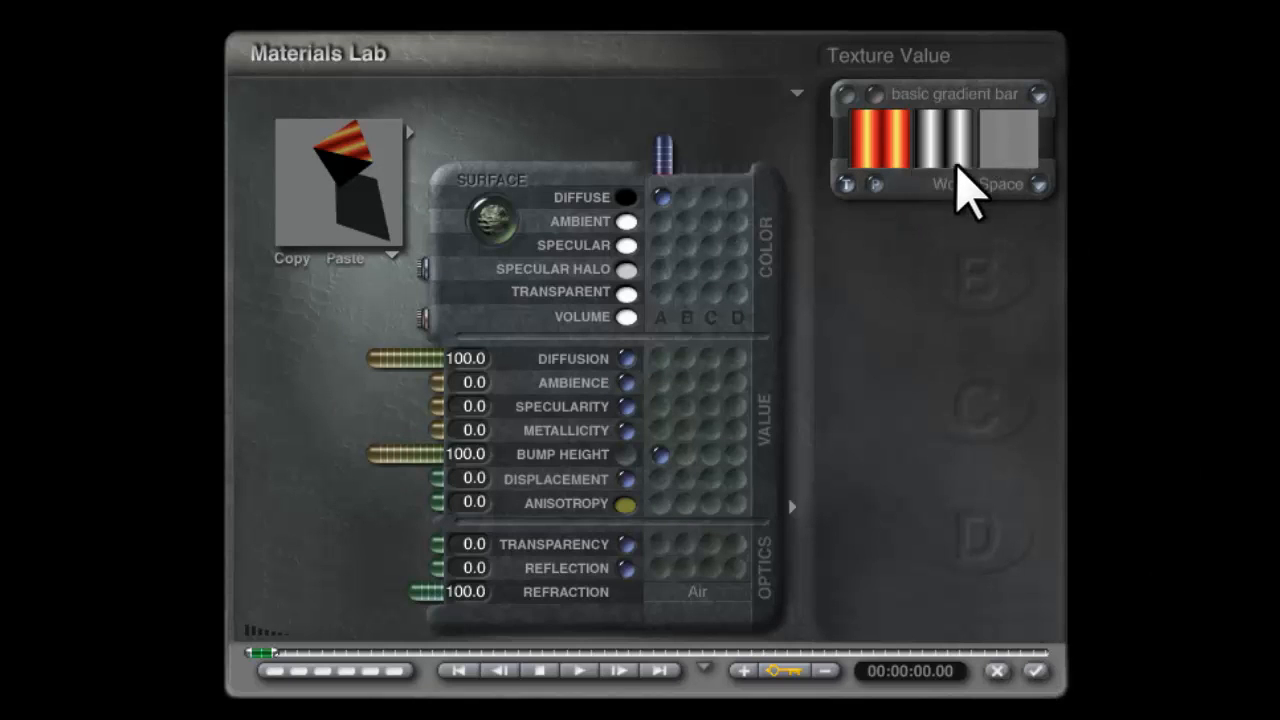
# Step: Set component 1 of the gradient bar texture to output bump only in the Deep Texture Editor
pyautogui.click(874, 112)
pyautogui.click(497, 279)
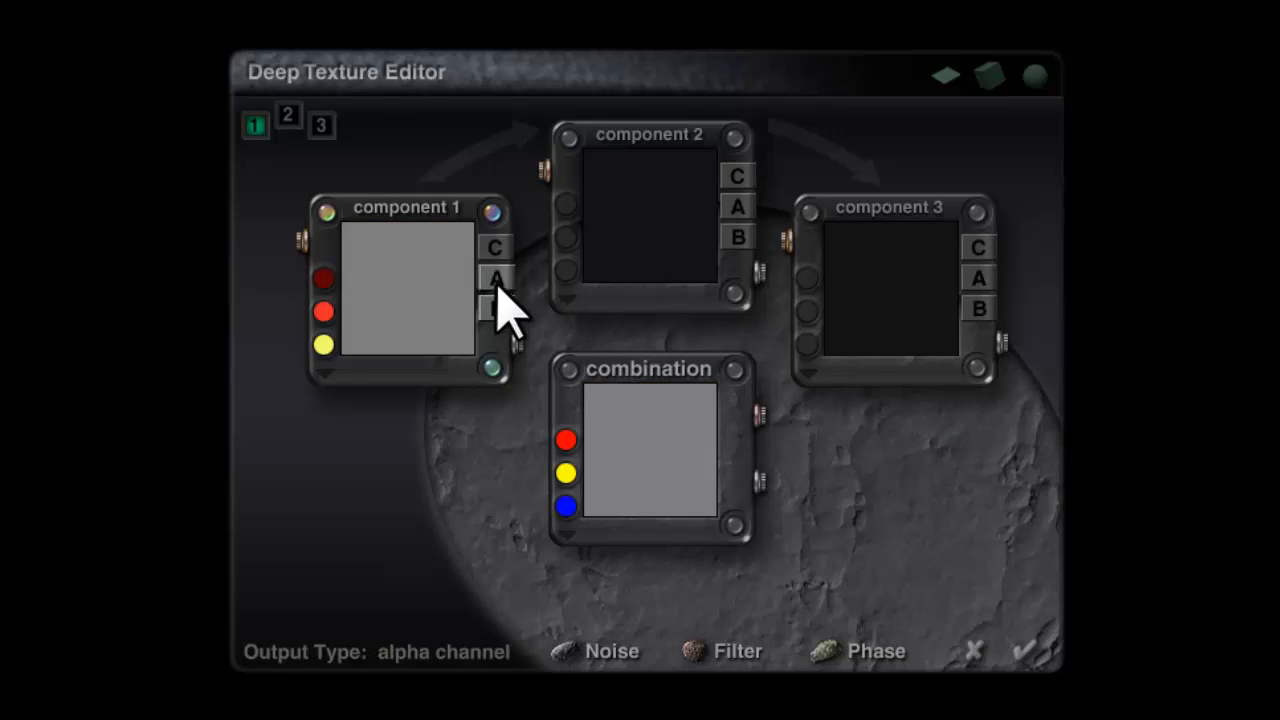
pyautogui.click(500, 310)
pyautogui.click(1030, 654)
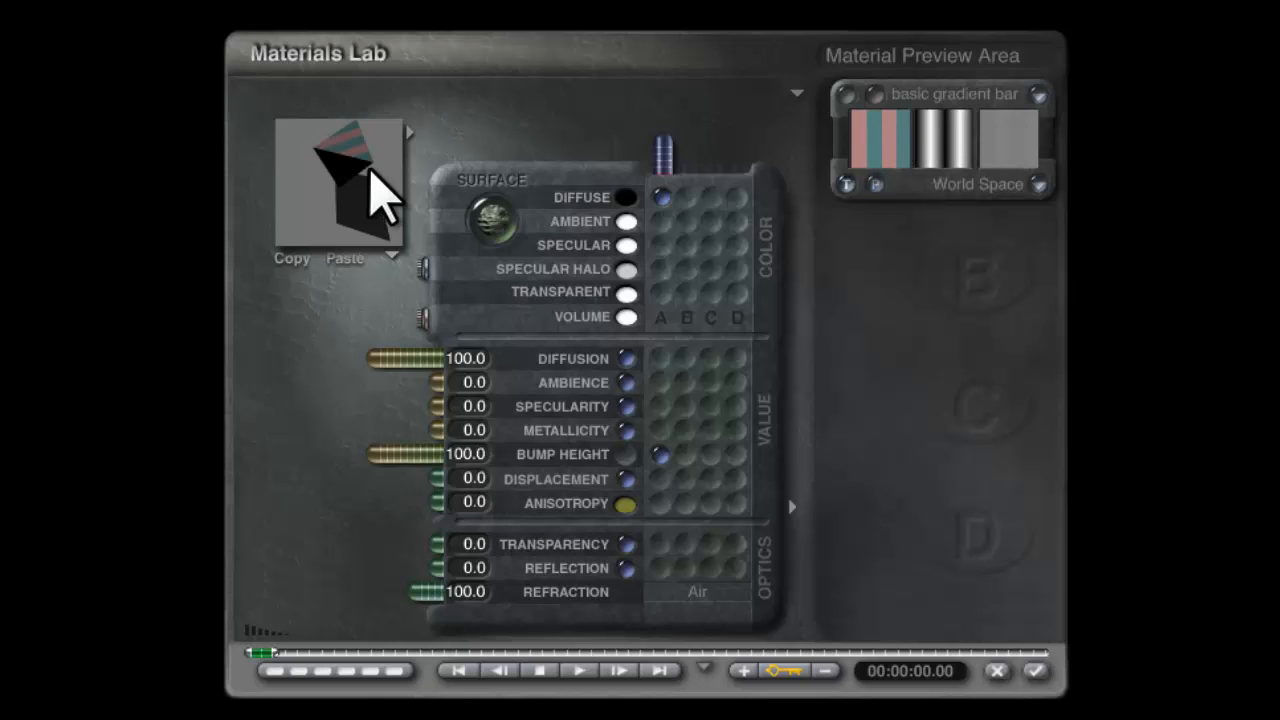
# Step: Examine component 1's filter, phase and noise settings, including the noise type, direction and frequency, in the Deep Texture Editor
pyautogui.click(886, 129)
pyautogui.click(491, 214)
pyautogui.click(328, 212)
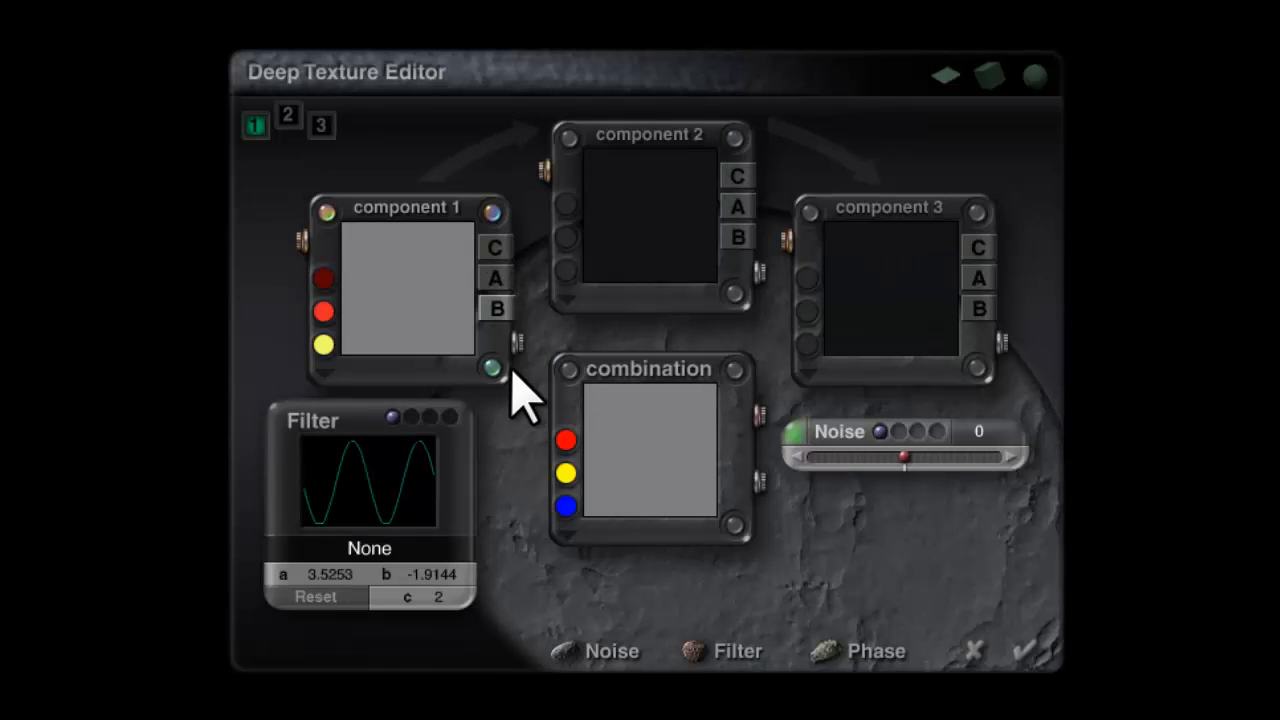
pyautogui.click(491, 367)
pyautogui.click(794, 438)
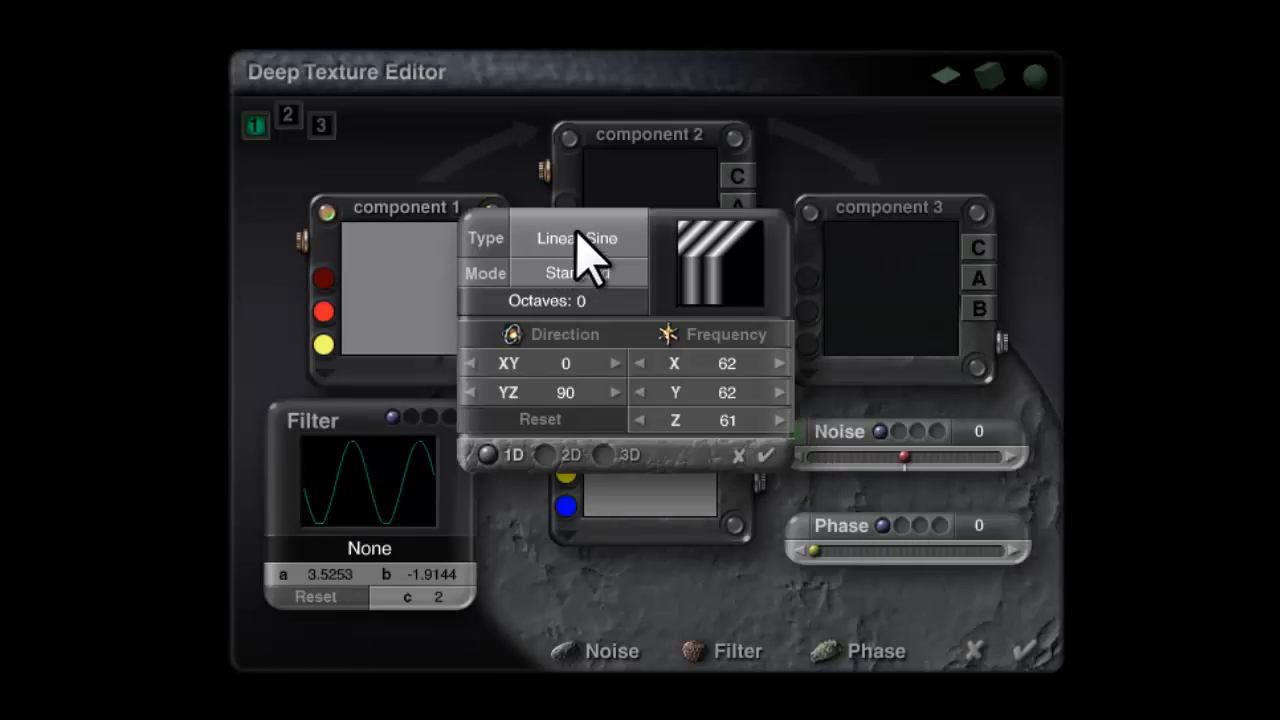
pyautogui.click(766, 457)
pyautogui.click(1026, 655)
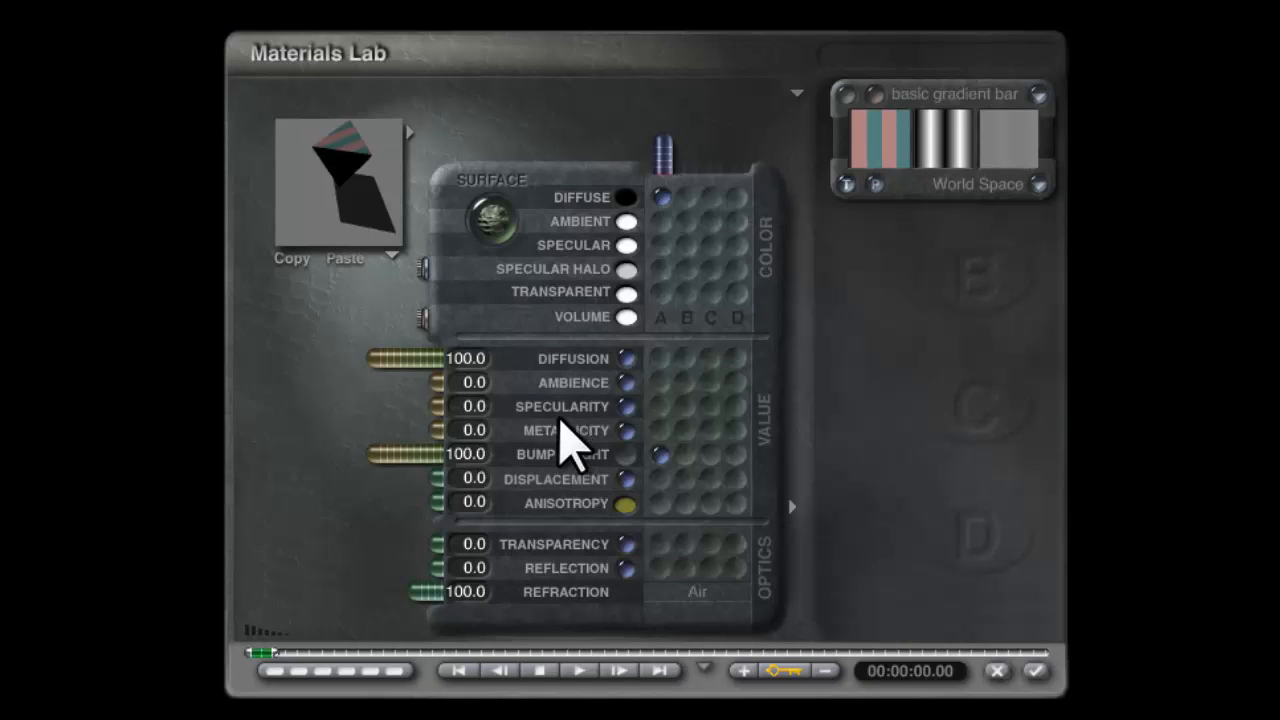
# Step: Re-enable component 1's colour output alongside bump, keep the texture on Diffuse in channel A, and apply the material
pyautogui.click(661, 198)
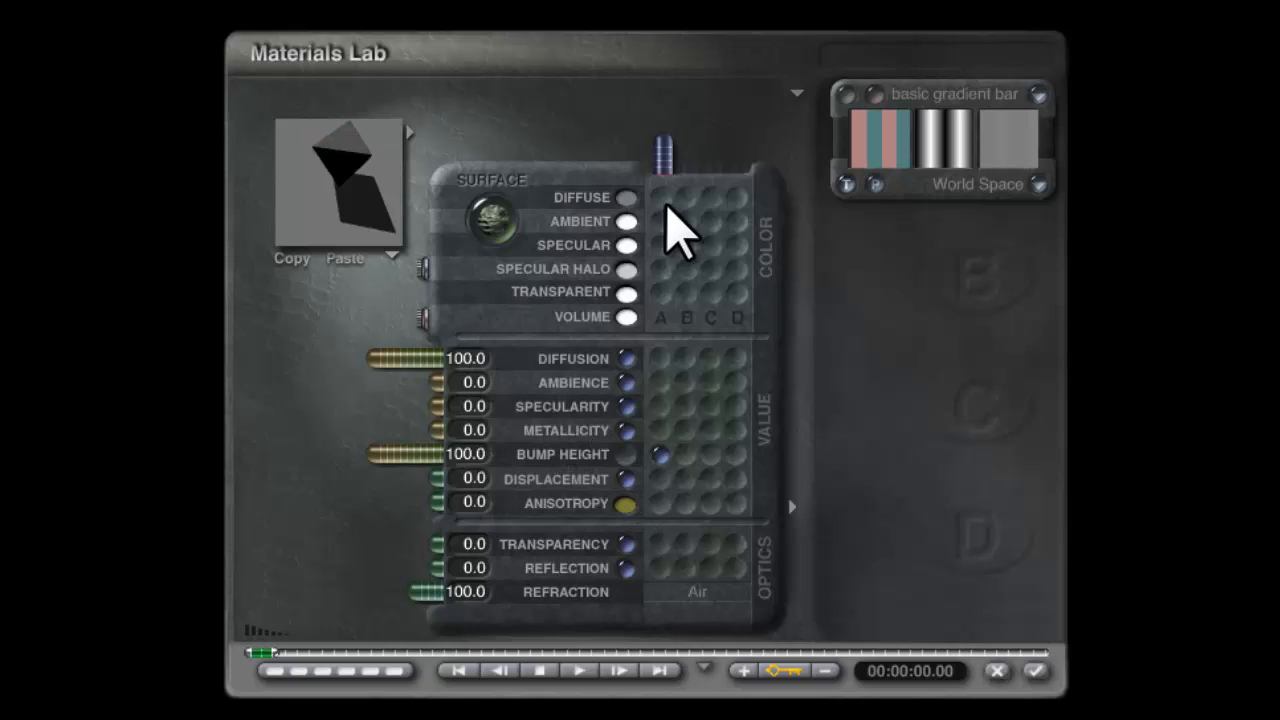
pyautogui.click(857, 140)
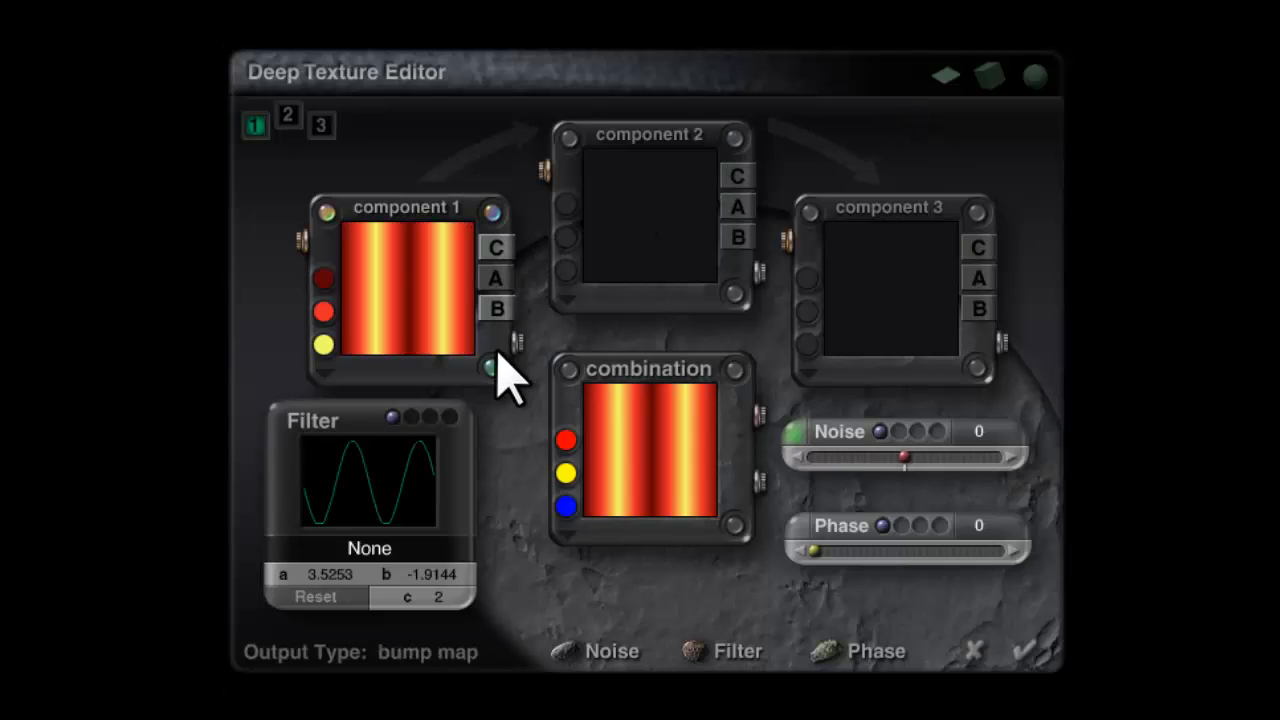
pyautogui.click(1022, 651)
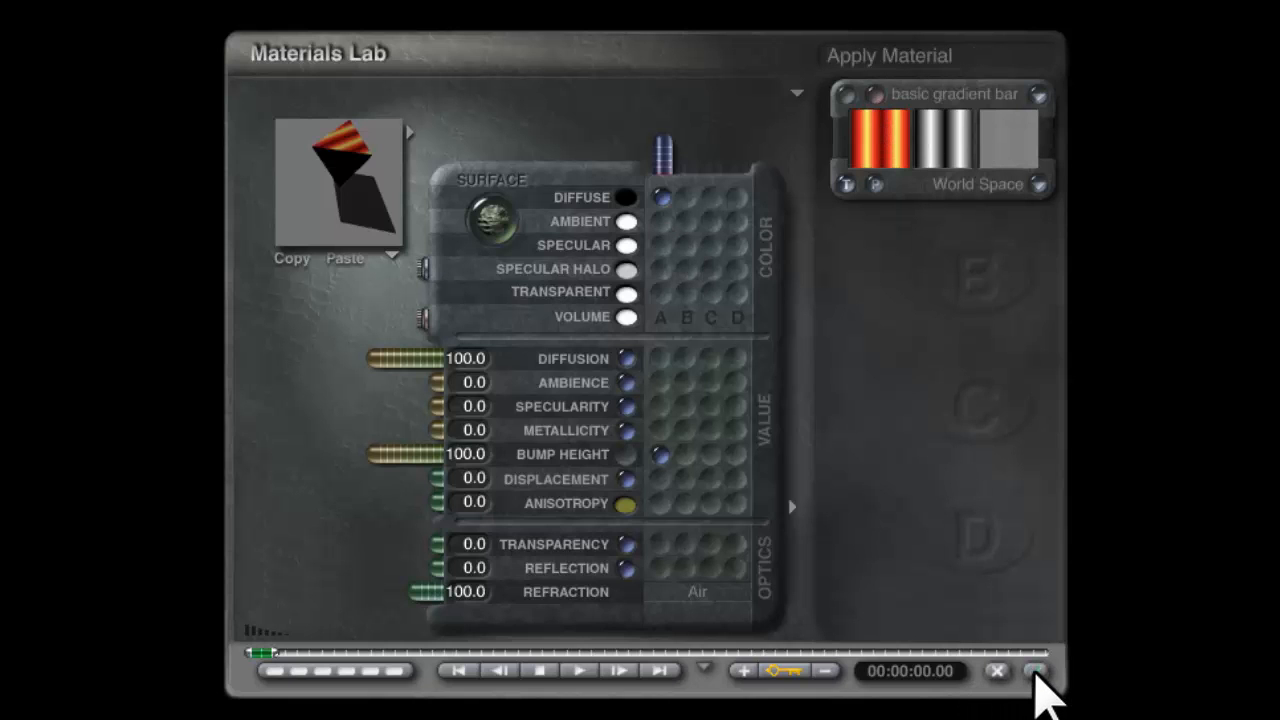
pyautogui.click(1040, 672)
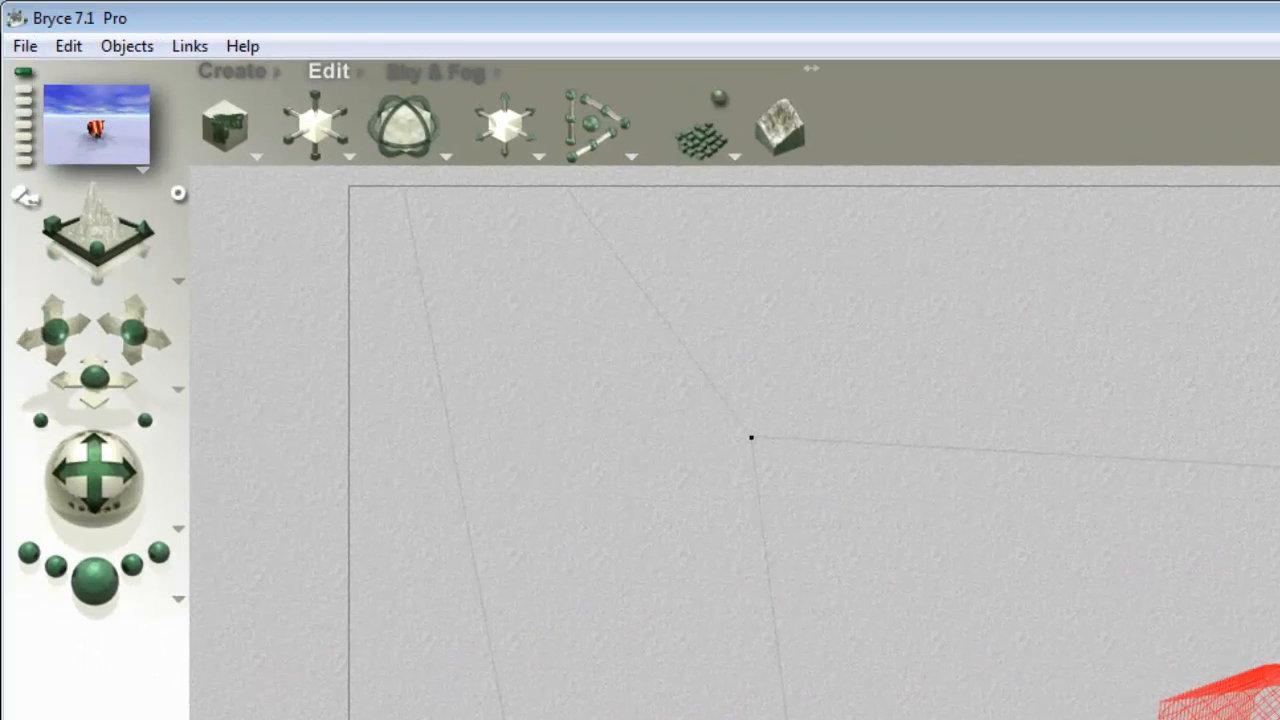
# Step: Start exporting the lattice as Lattice 1.obj in the Wavefront OBJ (Mesh Export) format to the "+grab this" folder
pyautogui.click(24, 47)
pyautogui.click(103, 468)
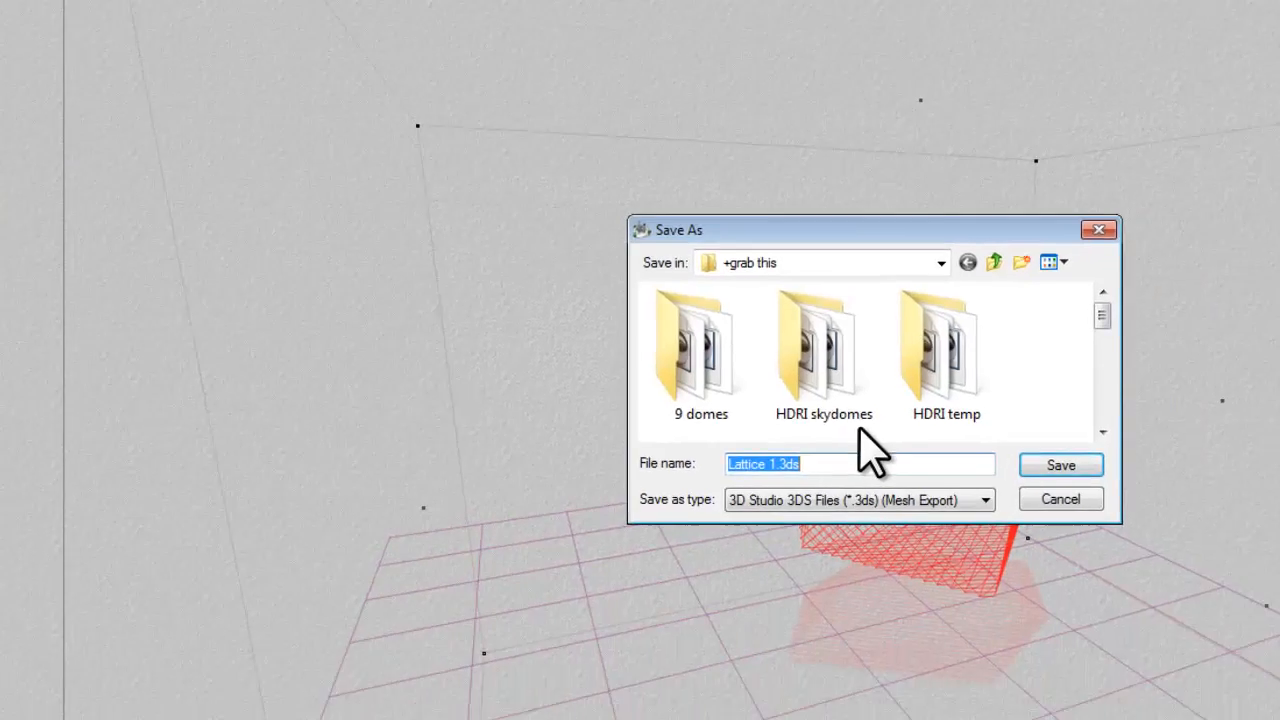
pyautogui.click(730, 292)
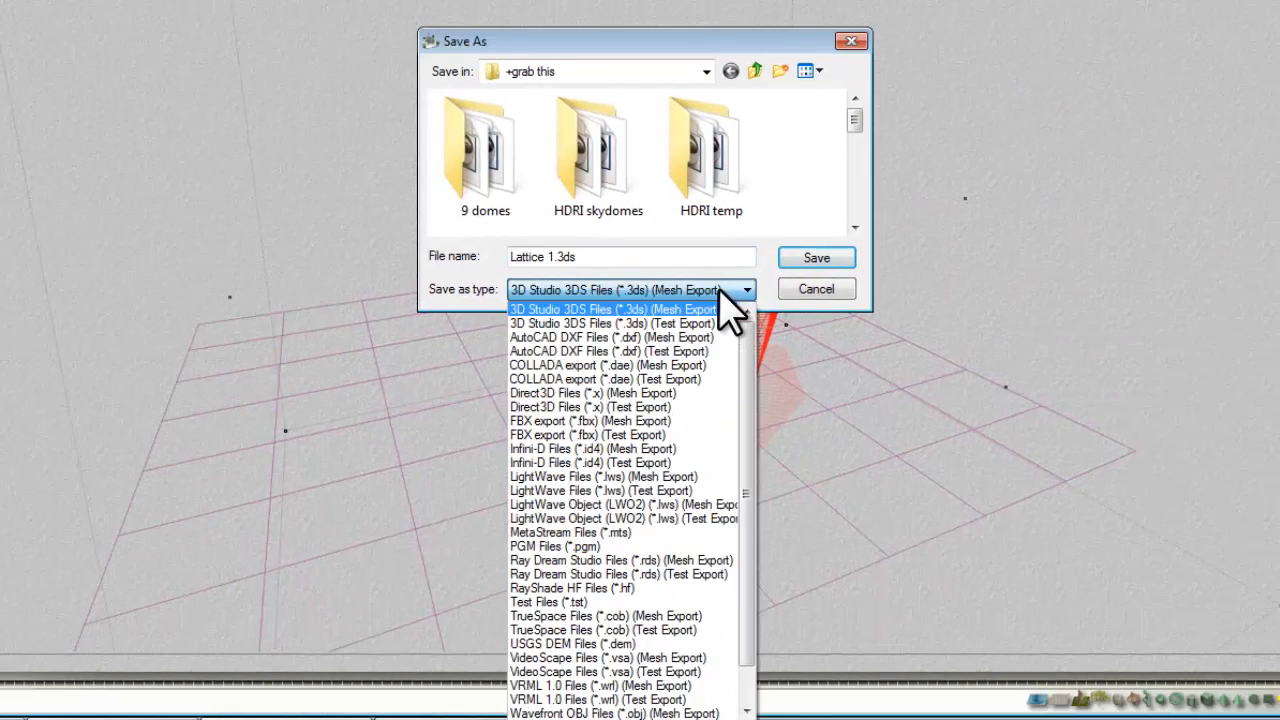
pyautogui.click(700, 714)
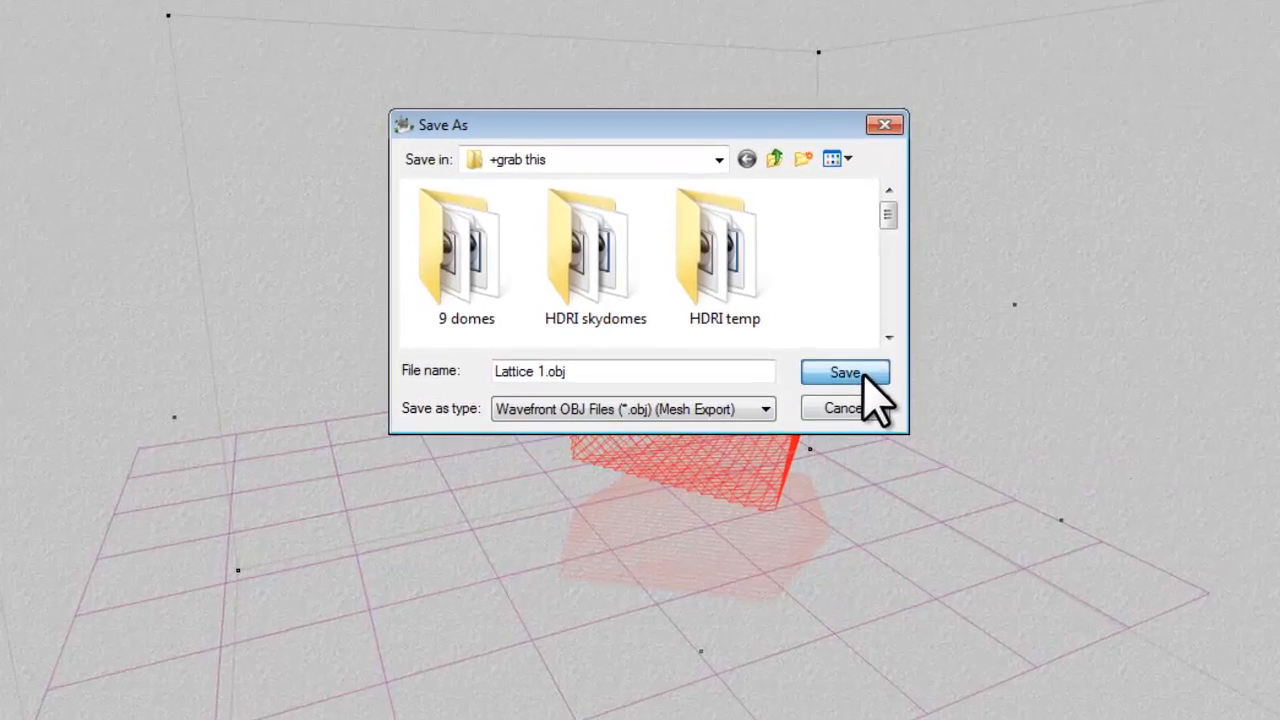
pyautogui.click(834, 264)
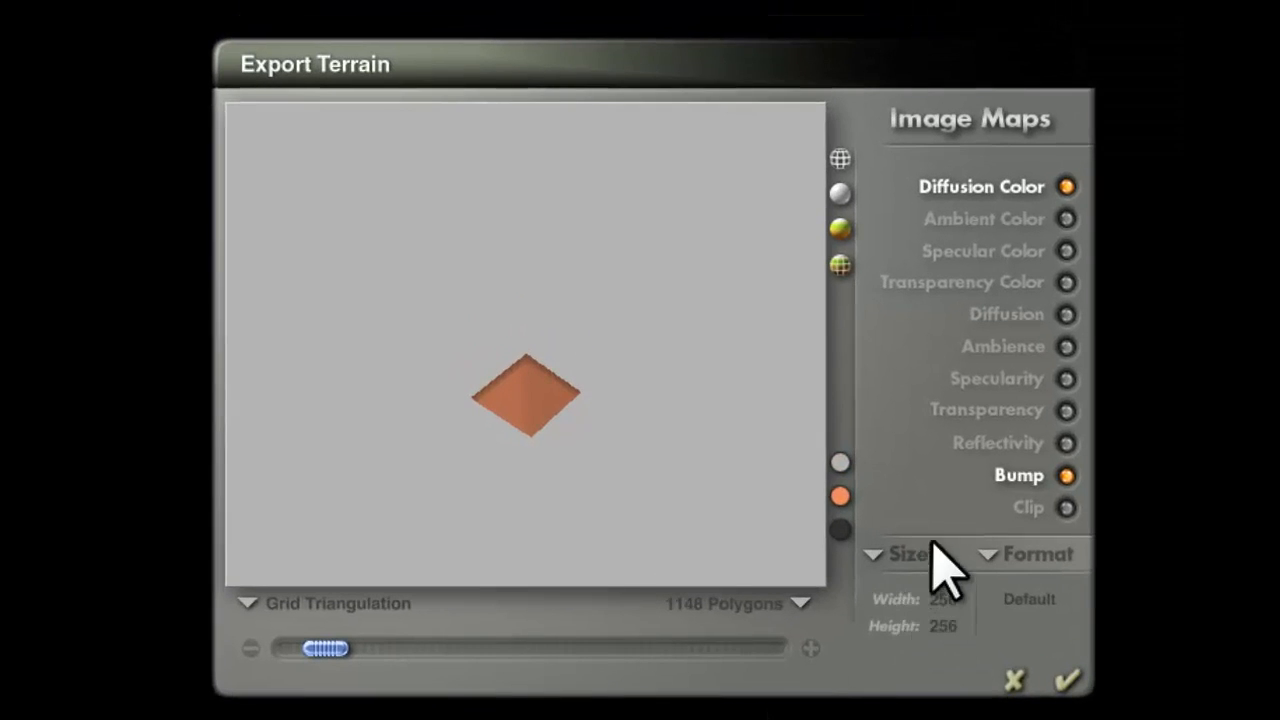
# Step: Export the terrain with the Diffusion Color and Bump image maps turned off and the mesh raised to 53816 polygons
pyautogui.click(1067, 187)
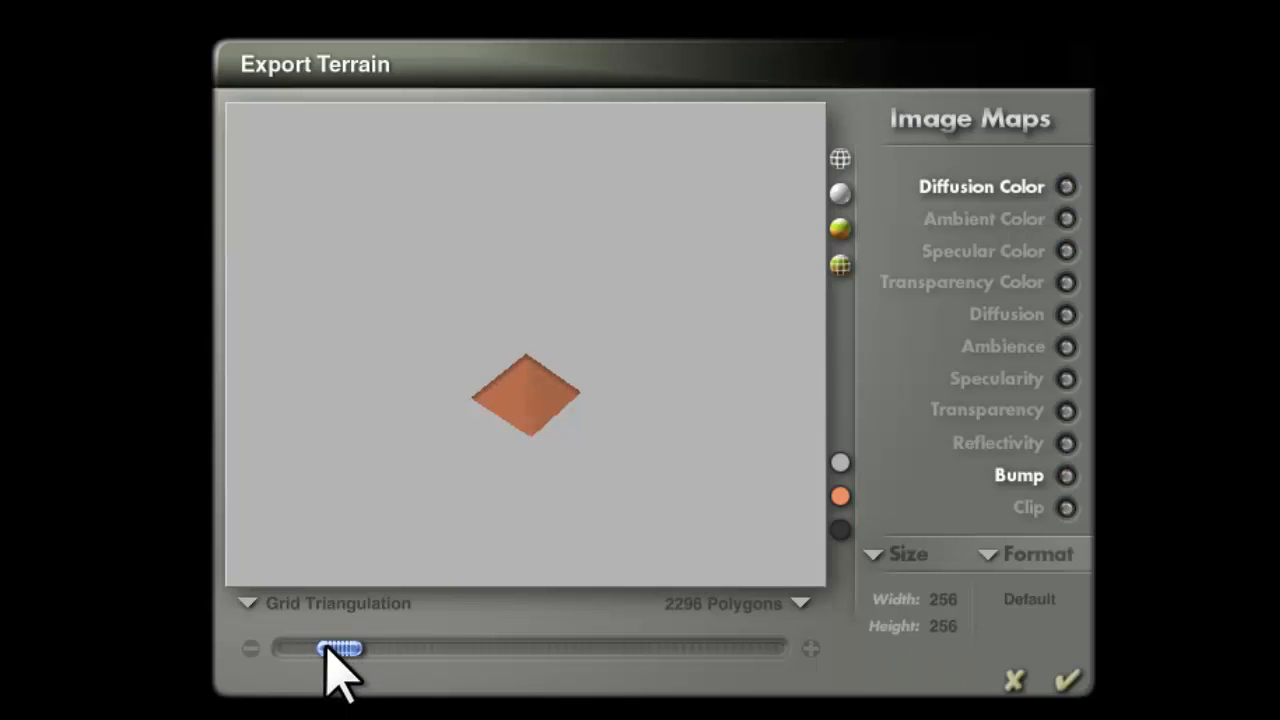
pyautogui.moveTo(327, 648); pyautogui.dragTo(422, 648)
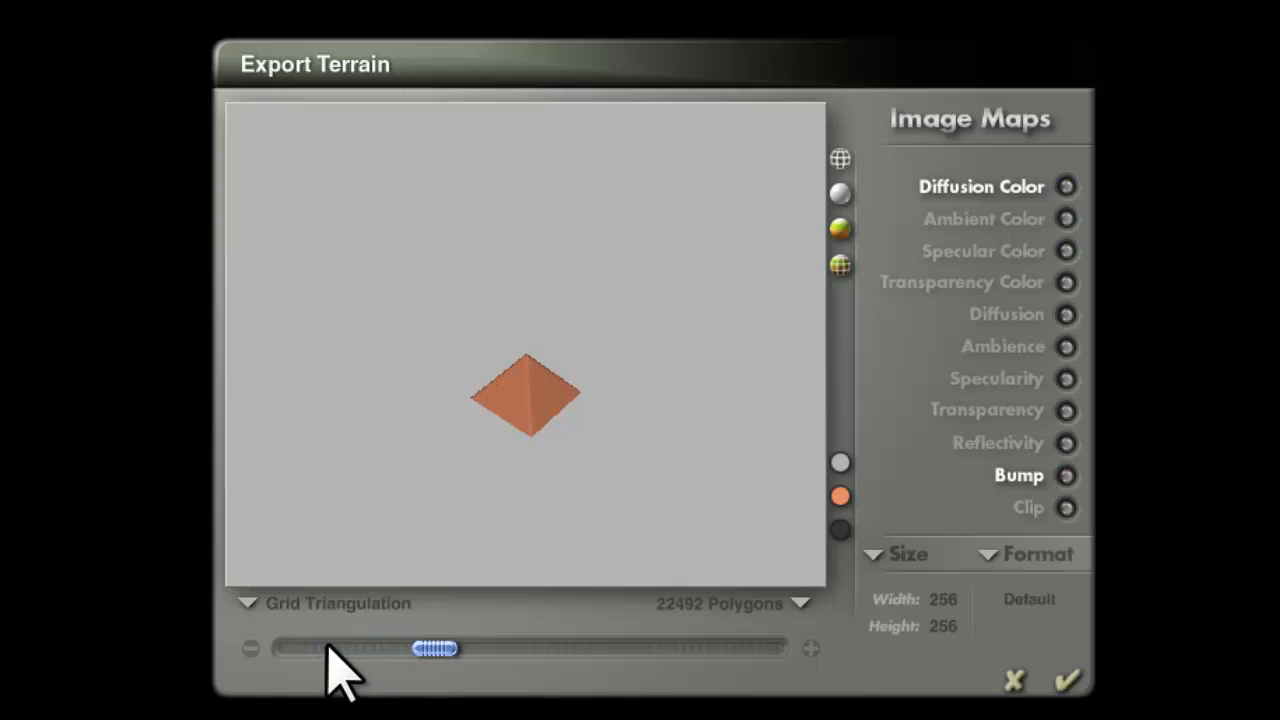
pyautogui.click(430, 648)
pyautogui.moveTo(425, 648); pyautogui.dragTo(500, 648)
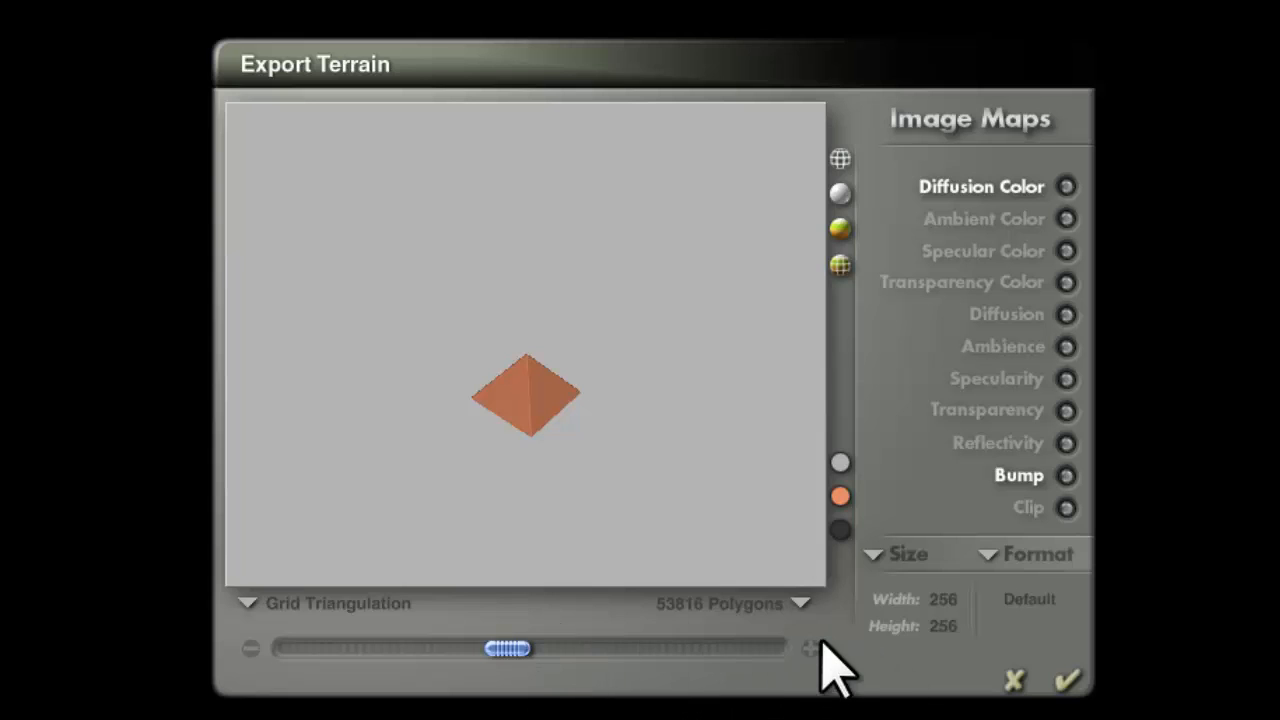
pyautogui.click(1068, 680)
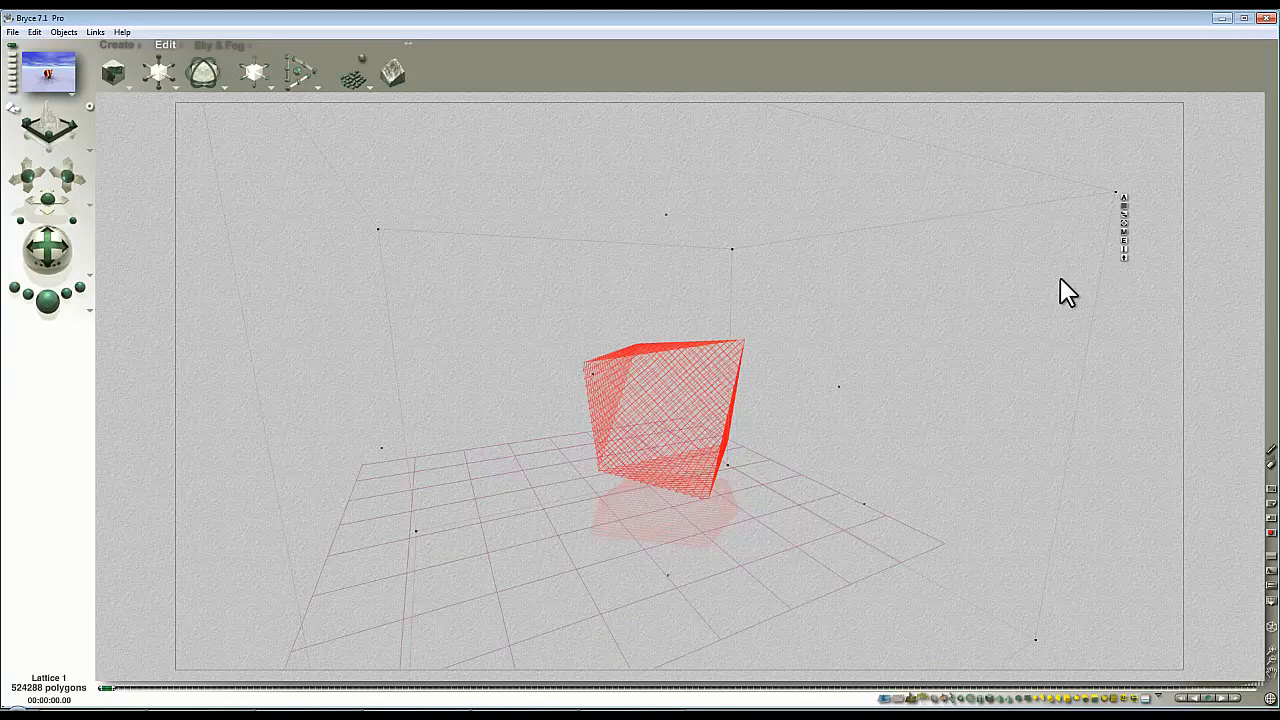
# Step: Check the lattice's clipped terrain in the terrain editor, and duplicate the lattice to edit the copy's terrain
pyautogui.click(1123, 240)
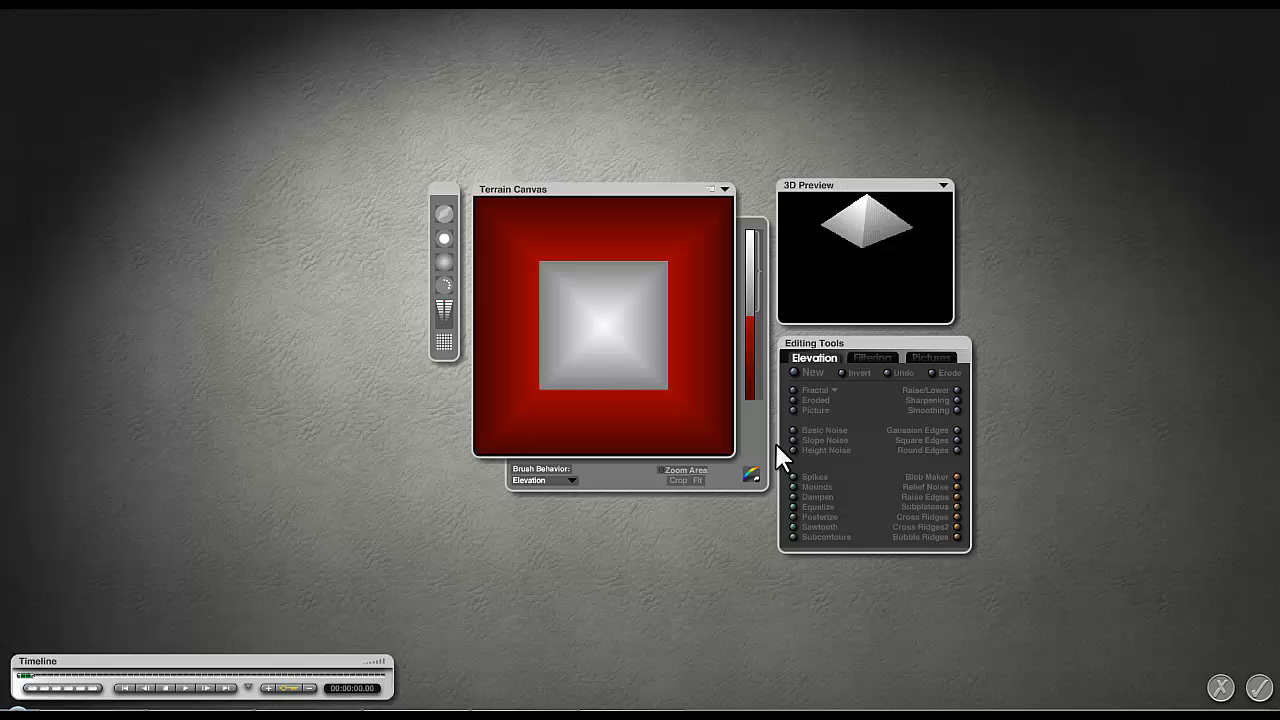
pyautogui.click(1259, 688)
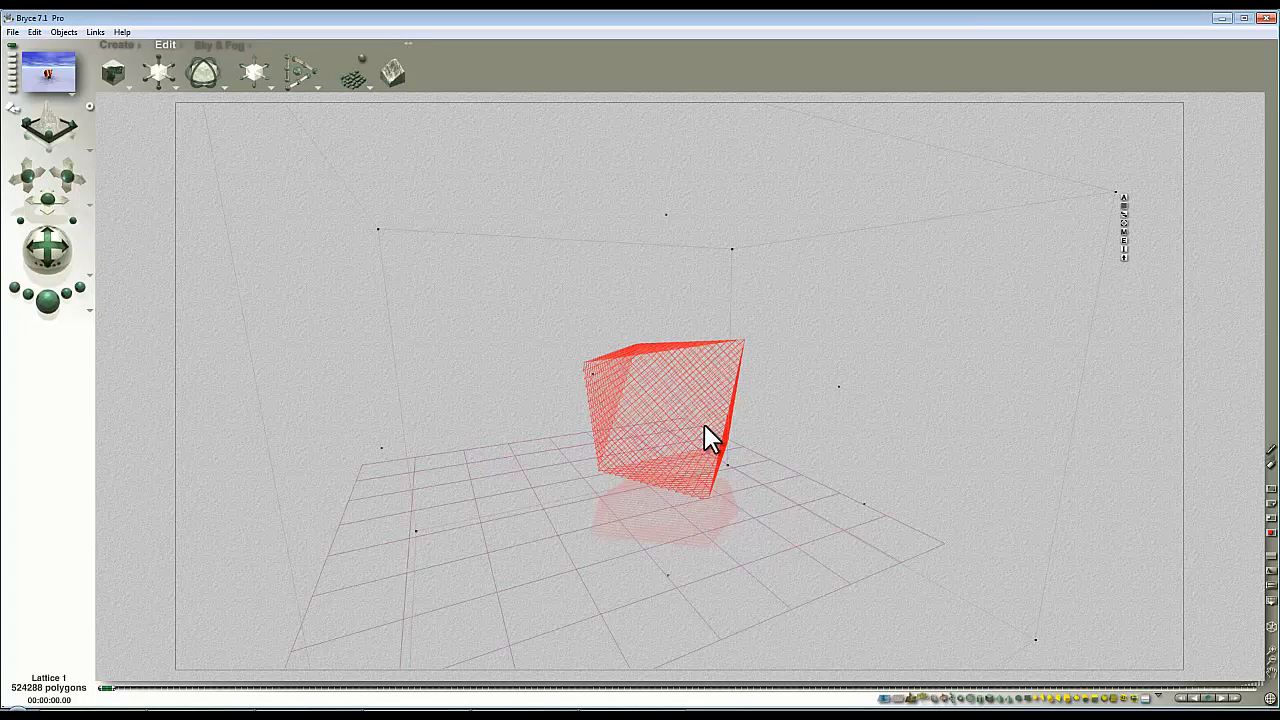
pyautogui.hotkey('ctrl', 'd')
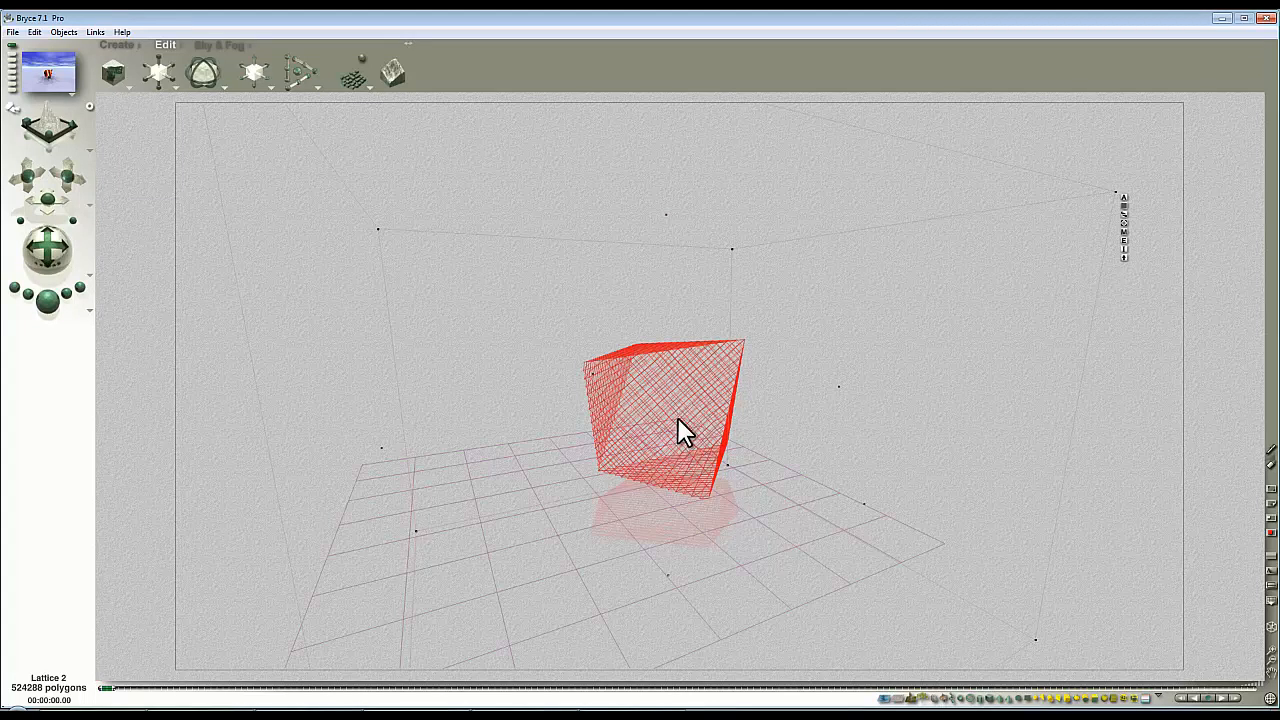
pyautogui.click(1123, 240)
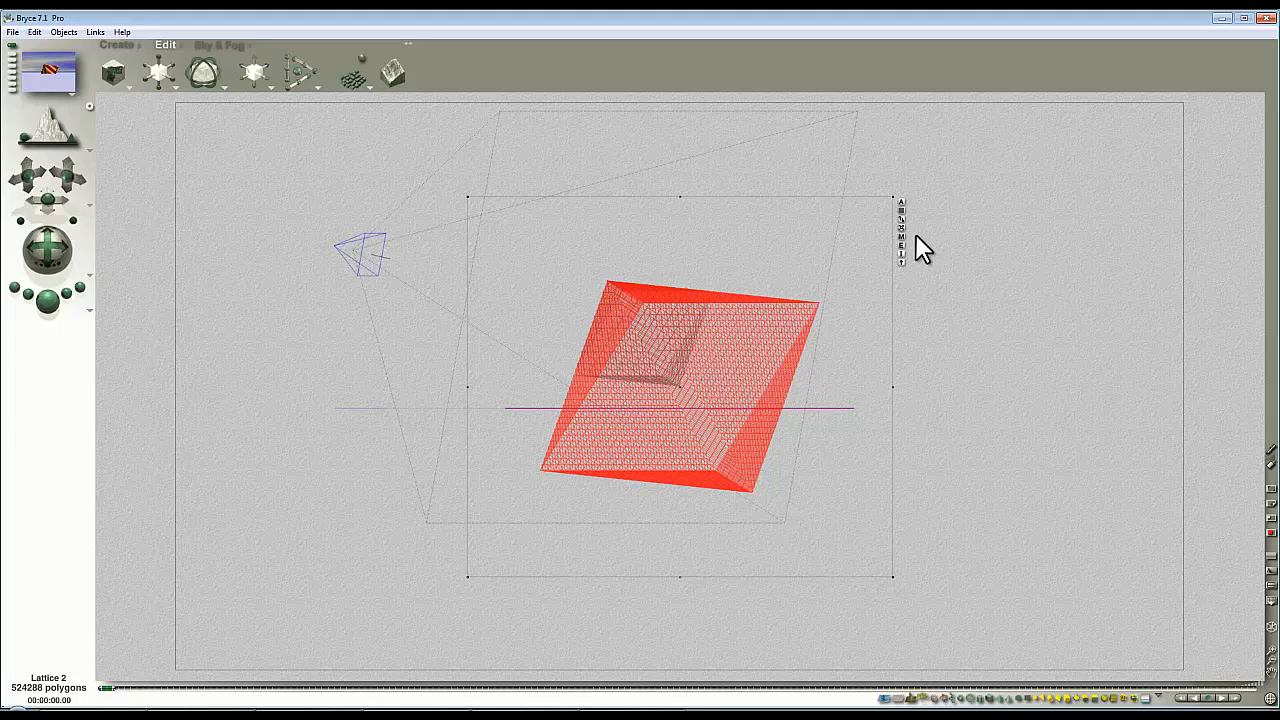
# Step: Start exporting the lattice copy as Lattice 2.obj in the Wavefront OBJ (Mesh Export) format to the "+grab this" folder
pyautogui.click(13, 32)
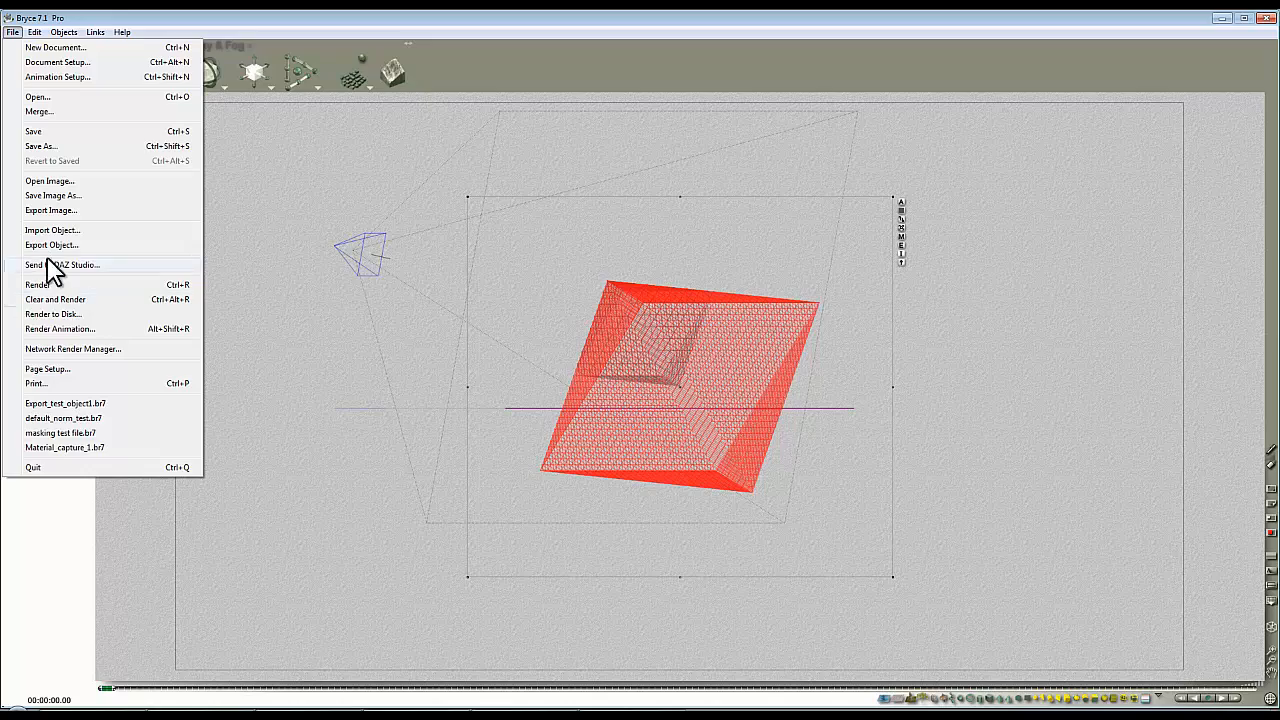
pyautogui.click(52, 245)
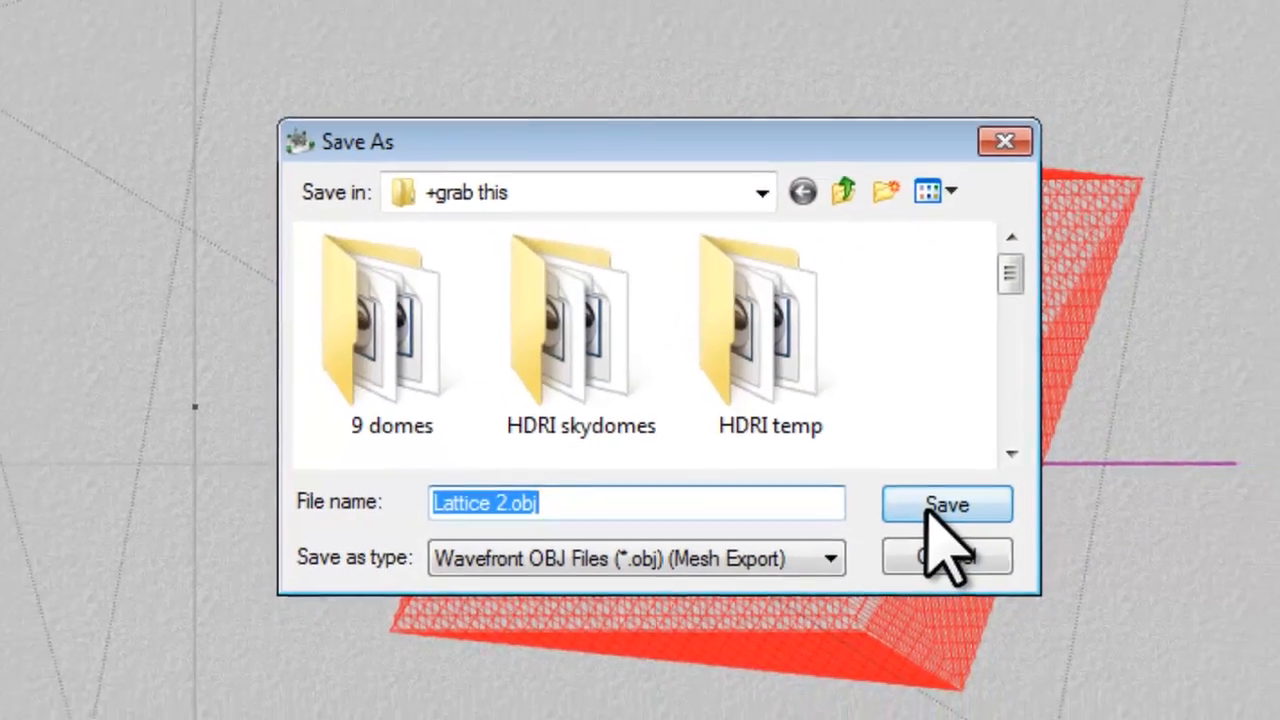
pyautogui.click(958, 520)
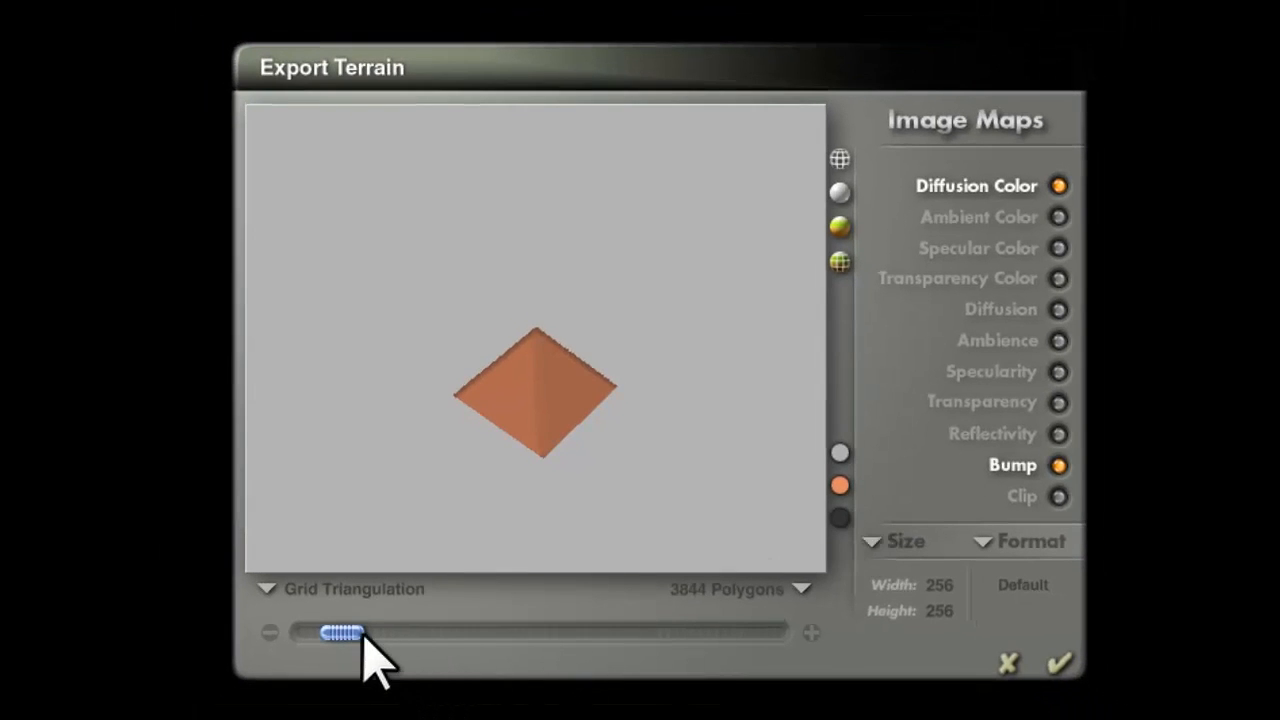
# Step: Export the terrain reduced to 4 polygons, with Diffusion Color and Bump image maps sized 1024 x 1024
pyautogui.moveTo(363, 638); pyautogui.dragTo(337, 632)
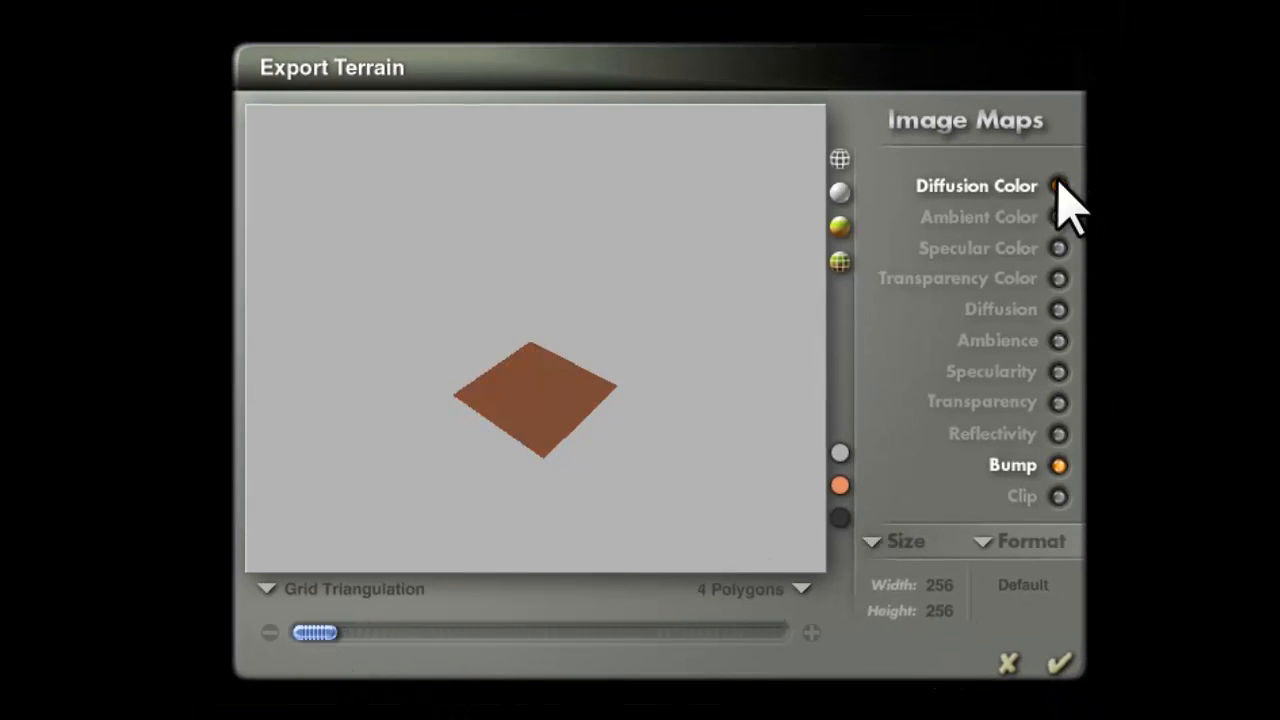
pyautogui.click(870, 541)
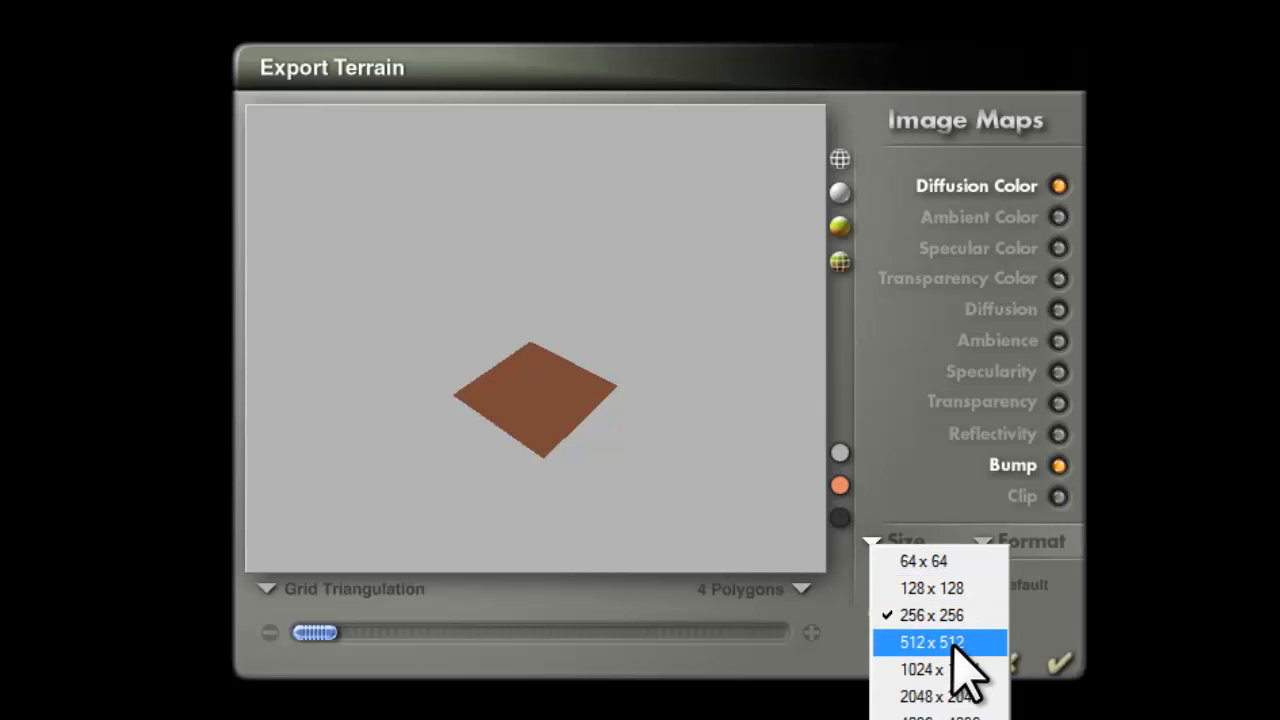
pyautogui.click(943, 670)
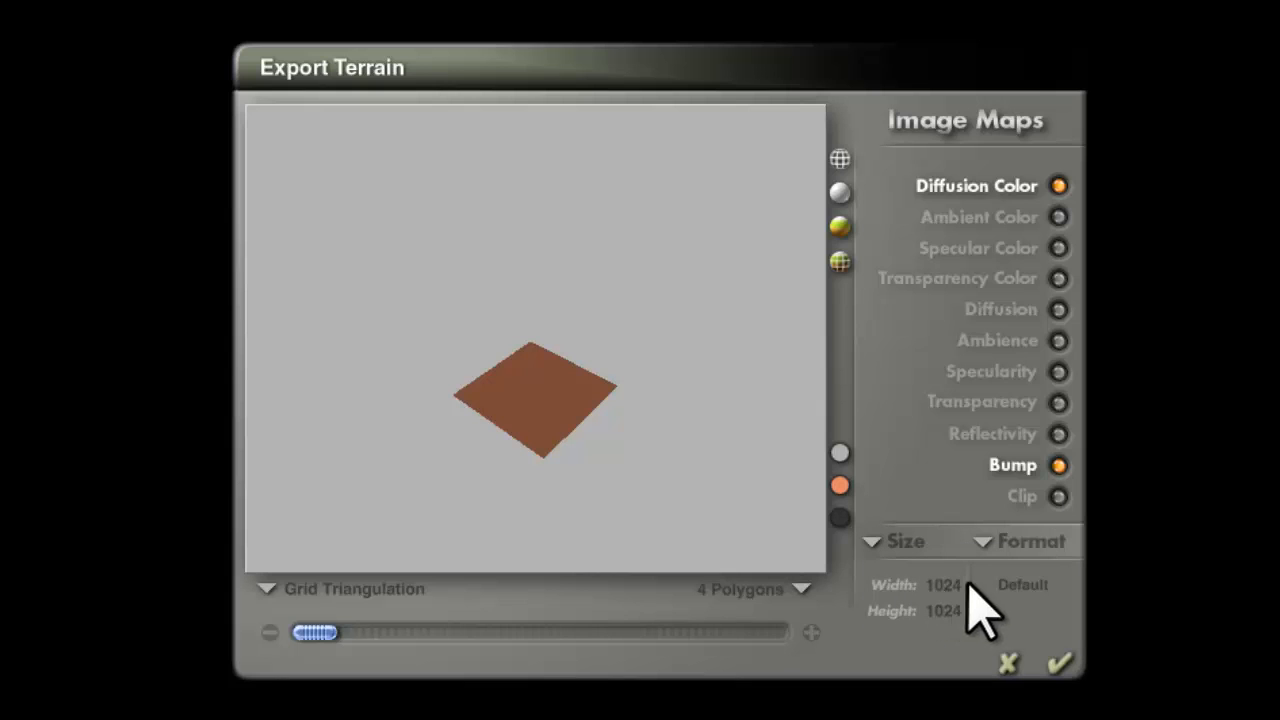
pyautogui.click(1060, 664)
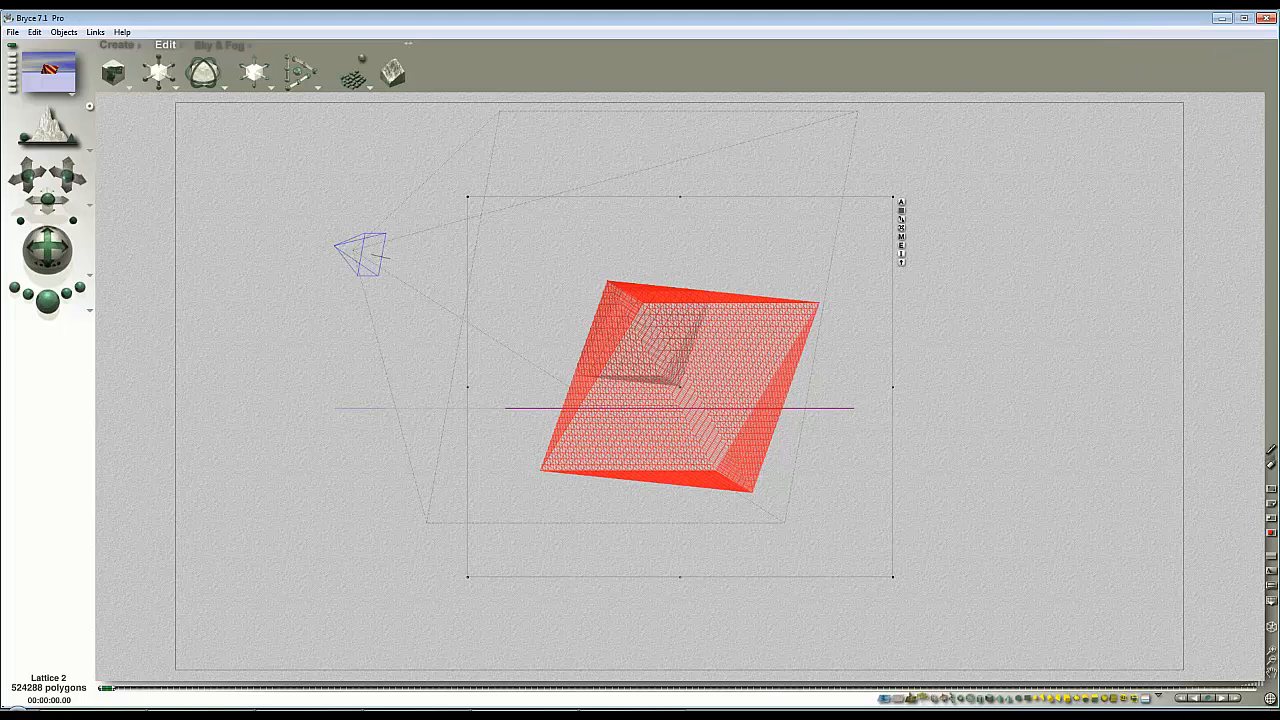
# Step: Inspect the exported Lattice 2_mtl1_bumpamt.bmp image in the "+grab this" folder, and return to Bryce
pyautogui.moveTo(1279, 140); pyautogui.dragTo(437, 121)
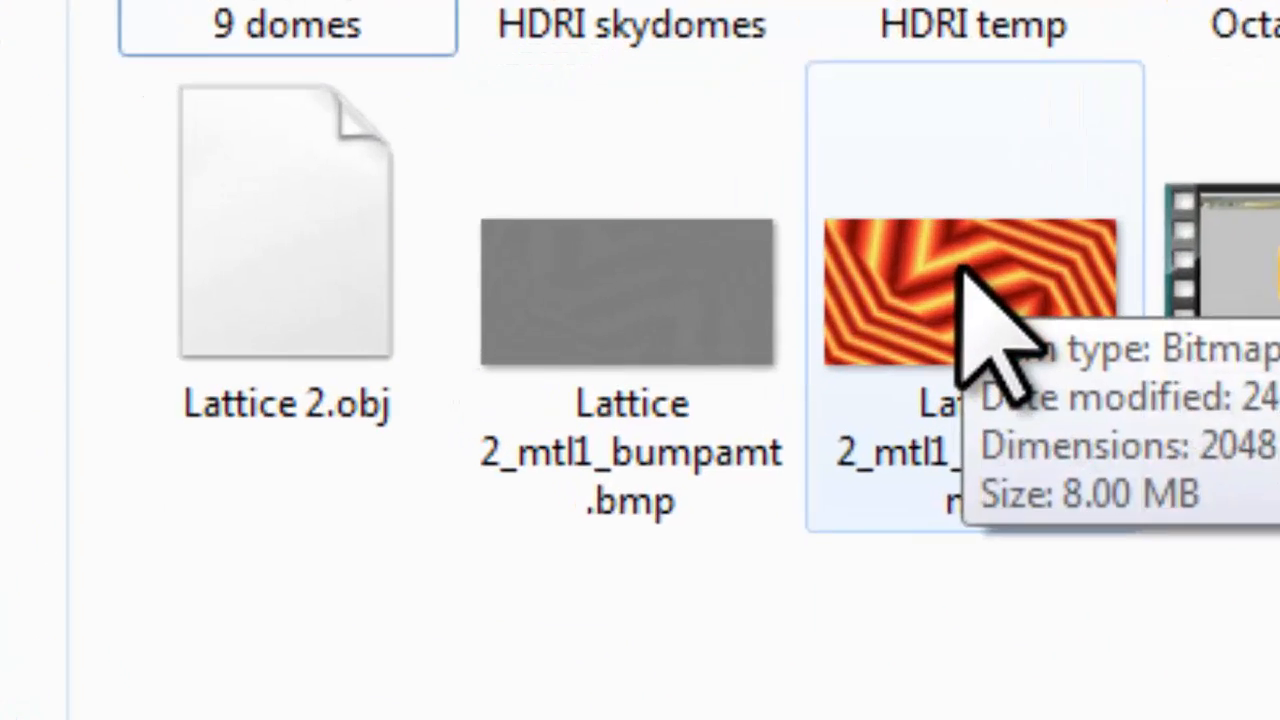
pyautogui.click(657, 327)
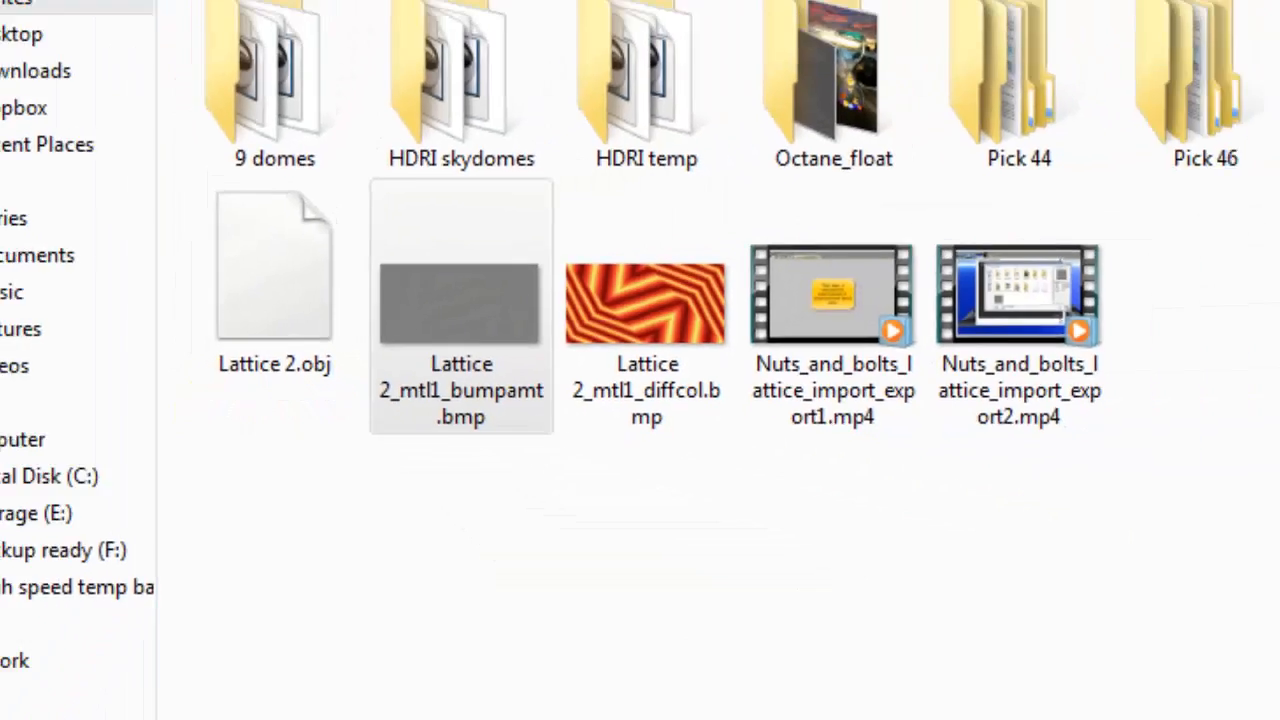
pyautogui.moveTo(1279, 112); pyautogui.dragTo(544, 110)
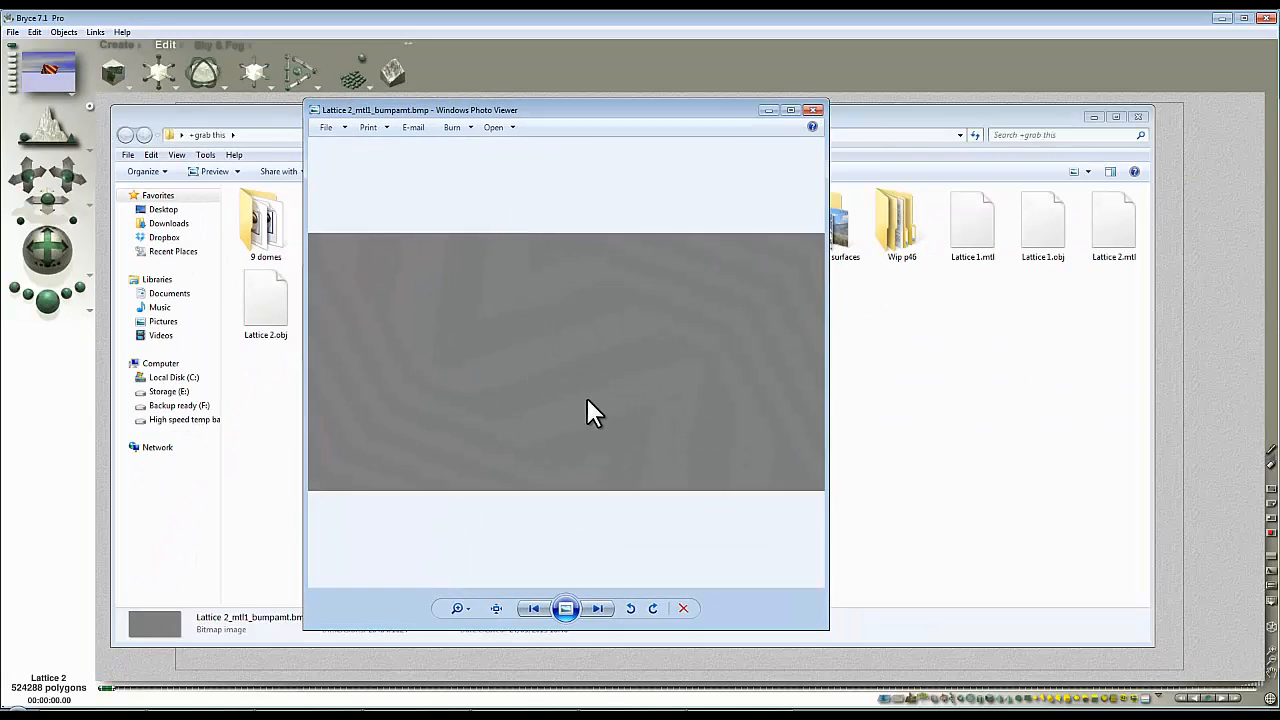
pyautogui.click(814, 110)
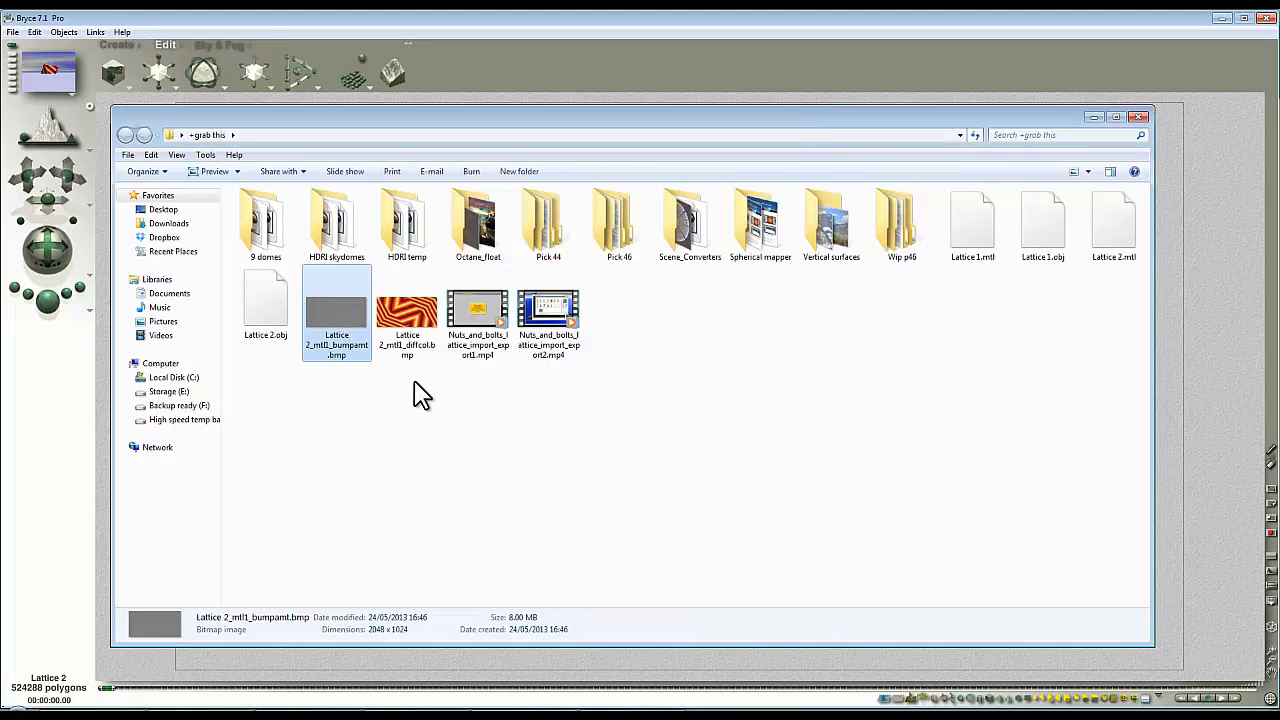
pyautogui.click(924, 100)
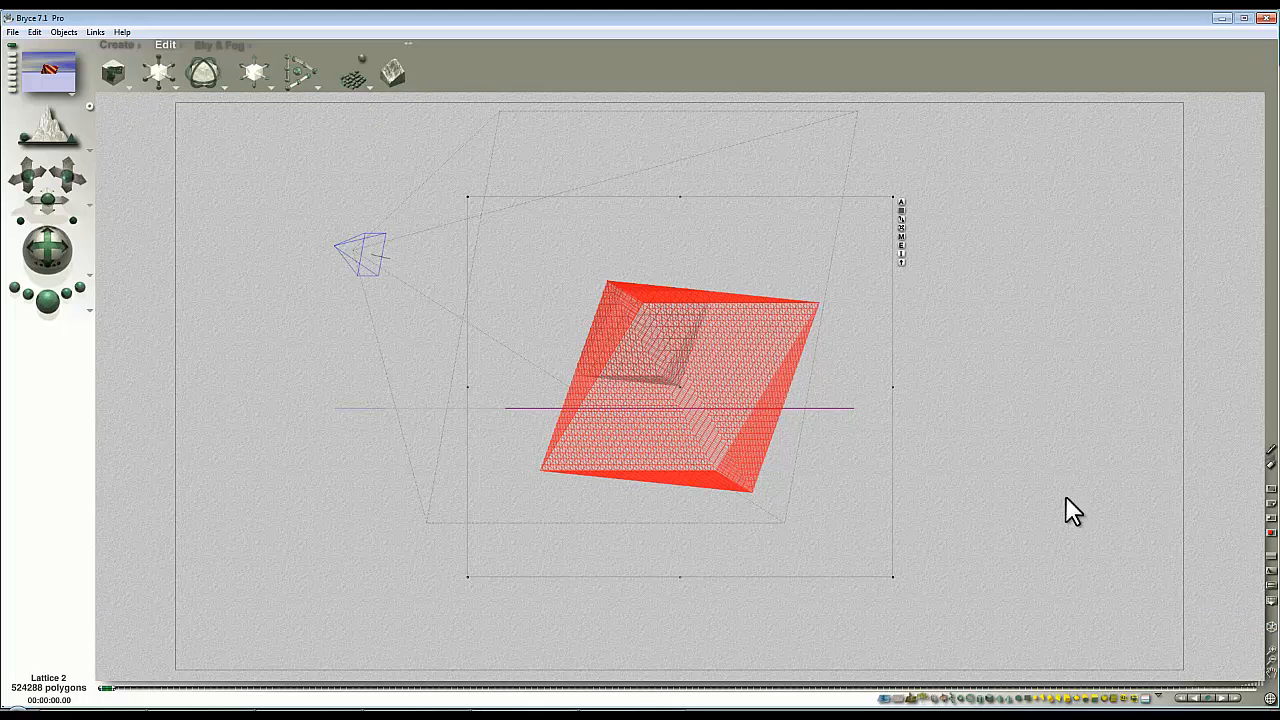
# Step: Drive the lattice material's Diffusion value with texture A, limit component 1 to bump output, and apply the material
pyautogui.click(901, 237)
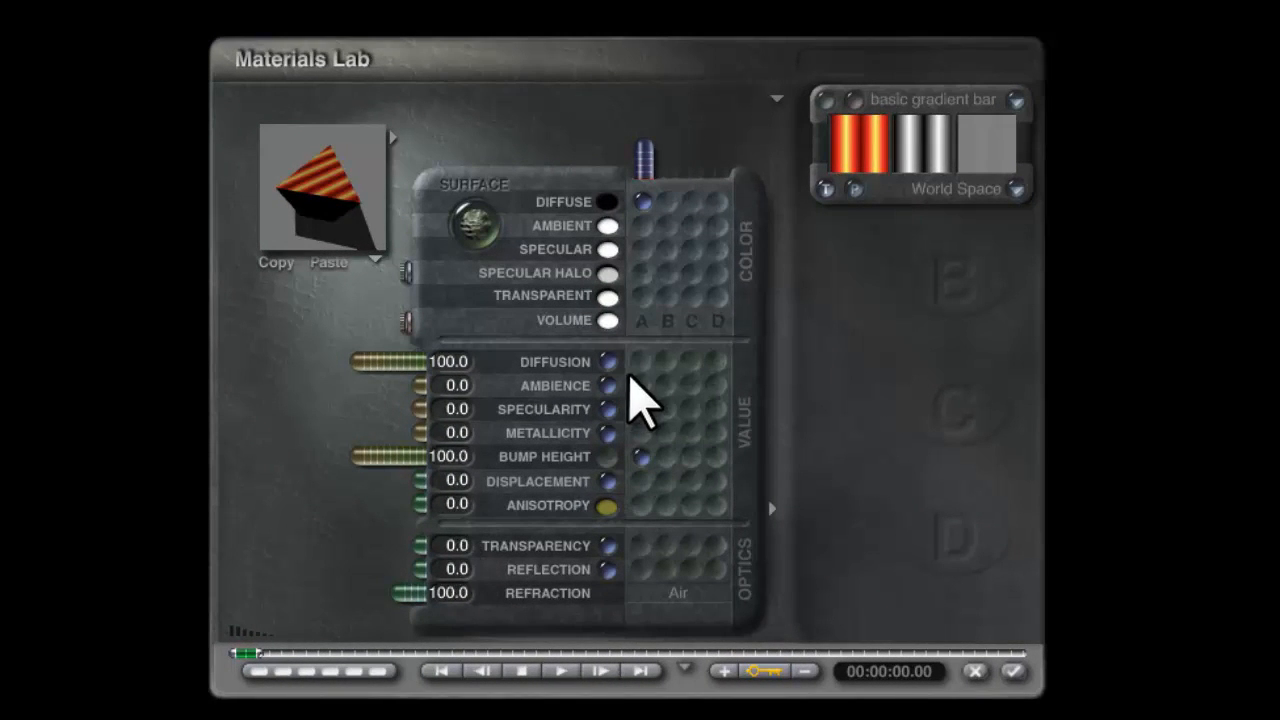
pyautogui.click(641, 361)
pyautogui.click(900, 160)
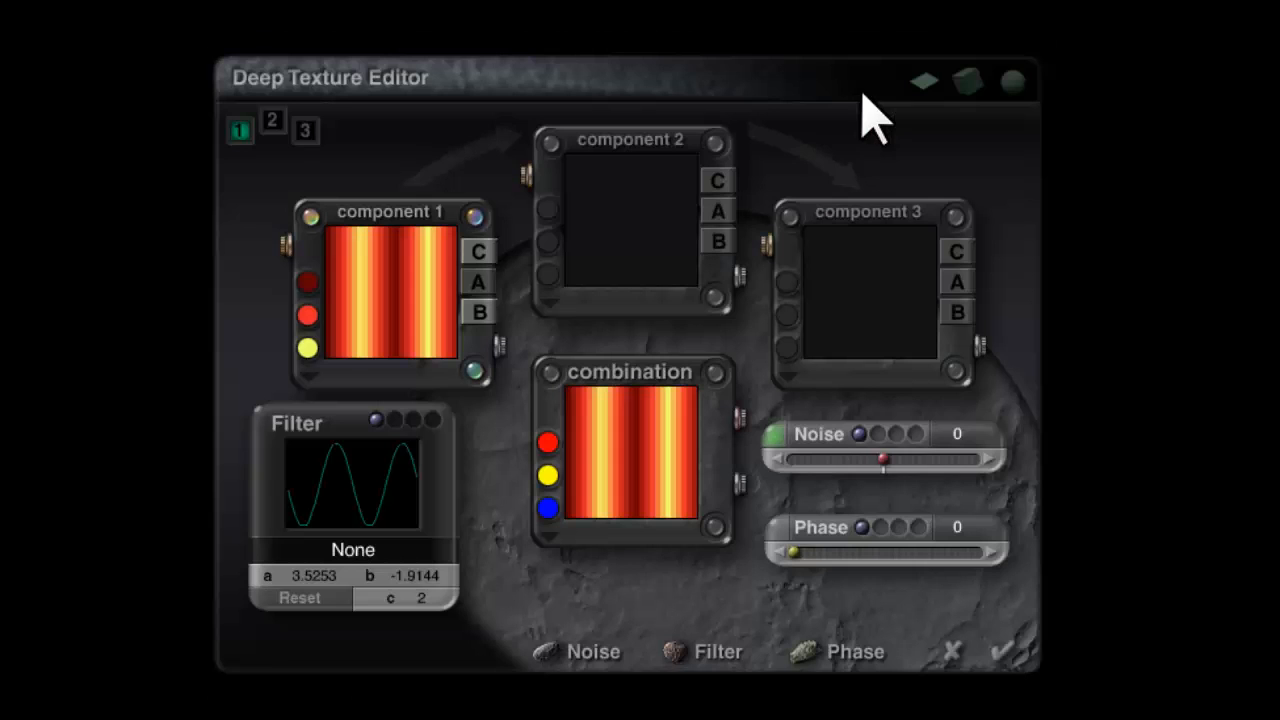
pyautogui.click(472, 247)
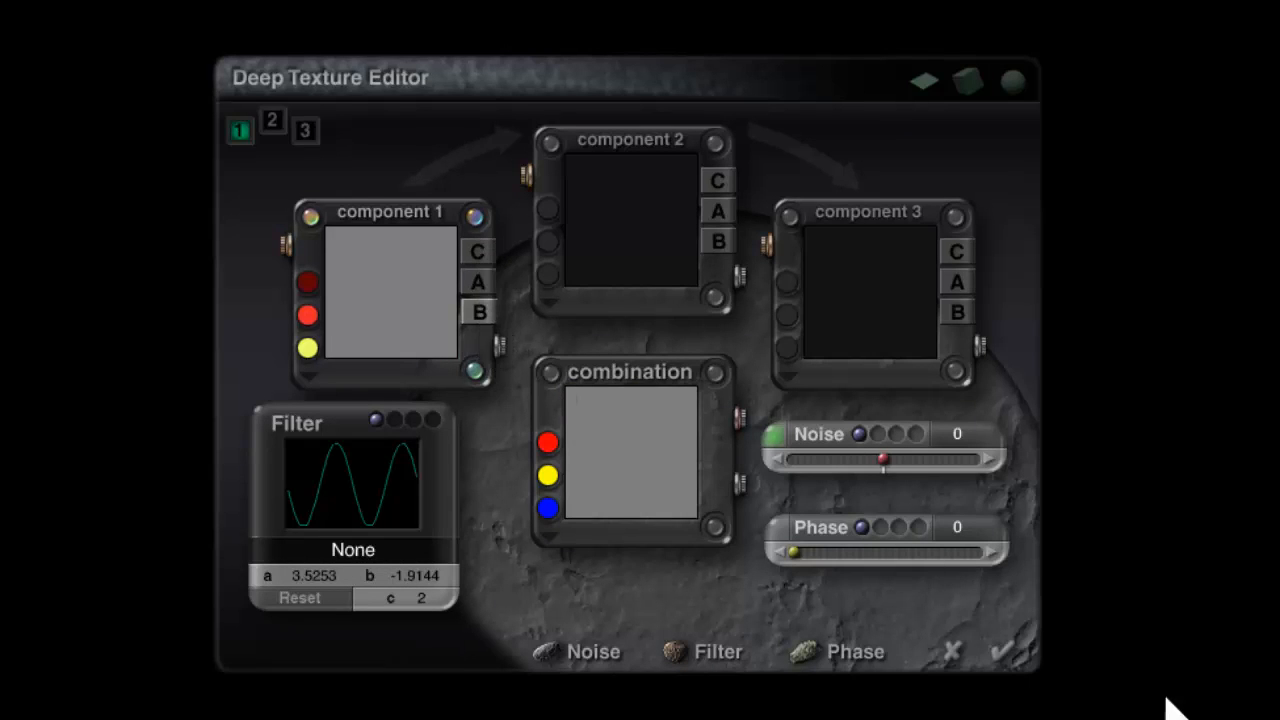
pyautogui.click(1000, 651)
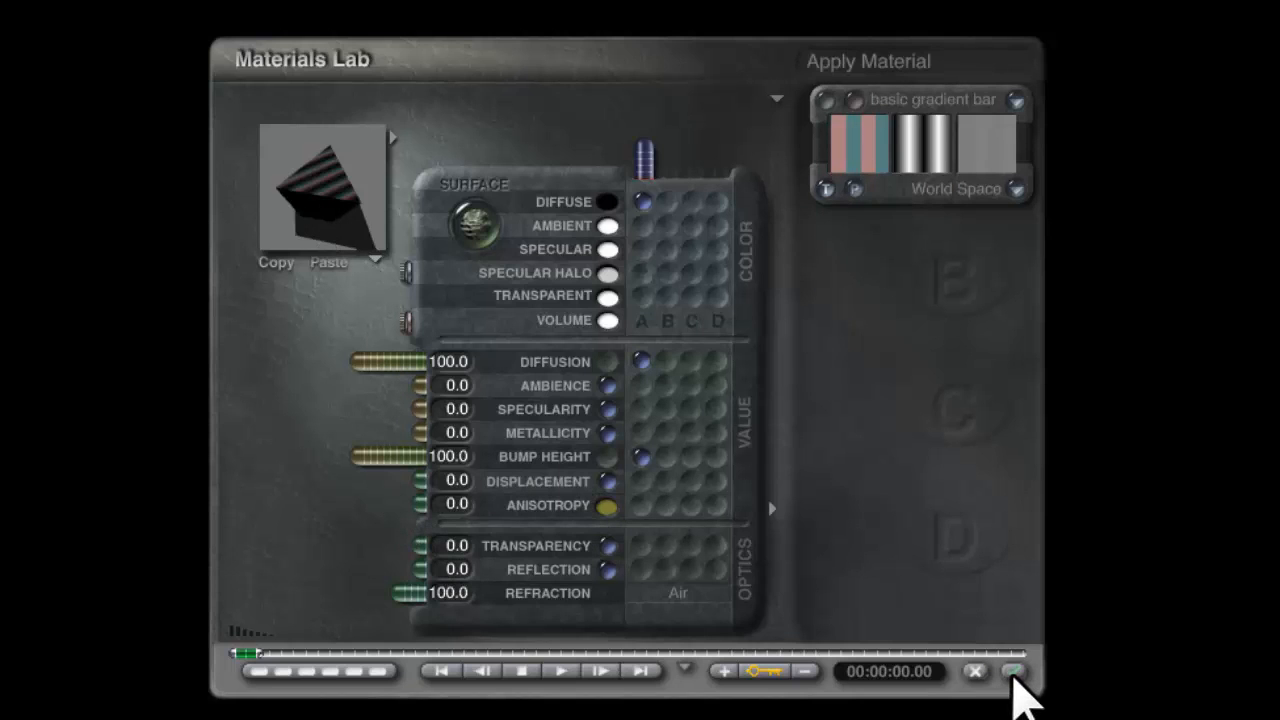
pyautogui.click(1014, 672)
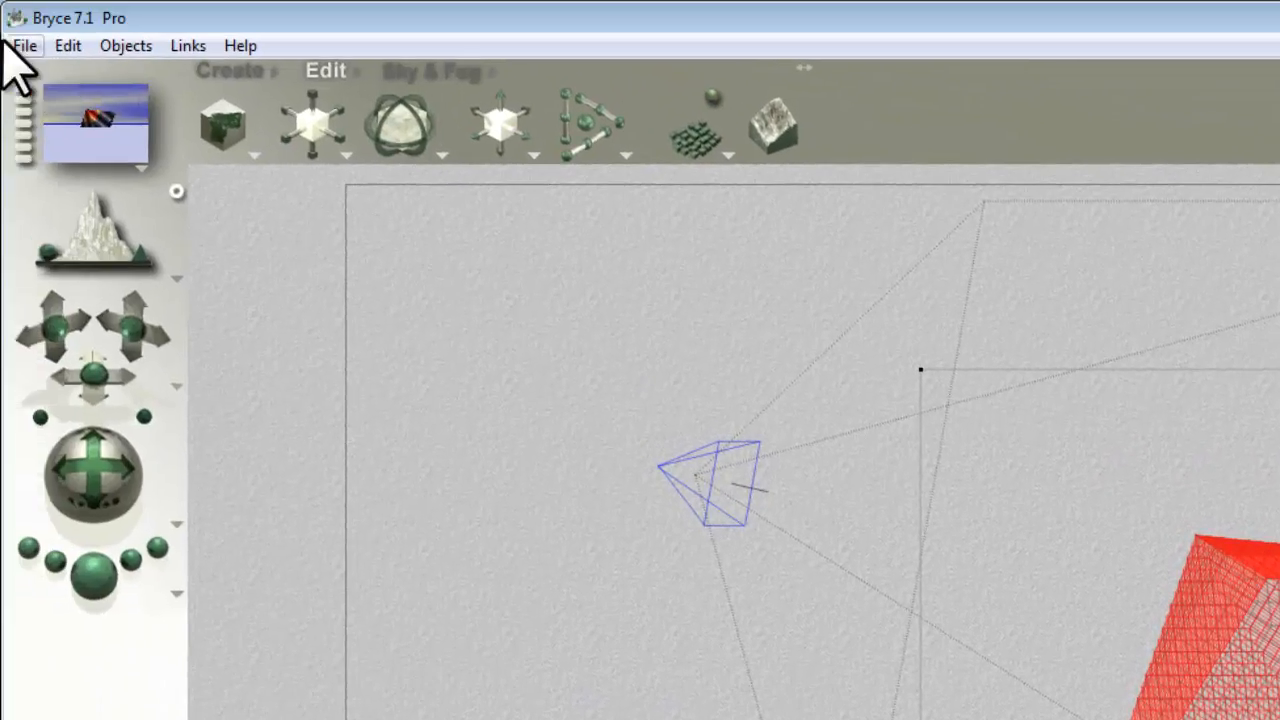
# Step: Start exporting the lattice as Lattice 2_bump.obj in the Wavefront OBJ (Mesh Export) format to the "+grab this" folder
pyautogui.click(17, 46)
pyautogui.click(36, 463)
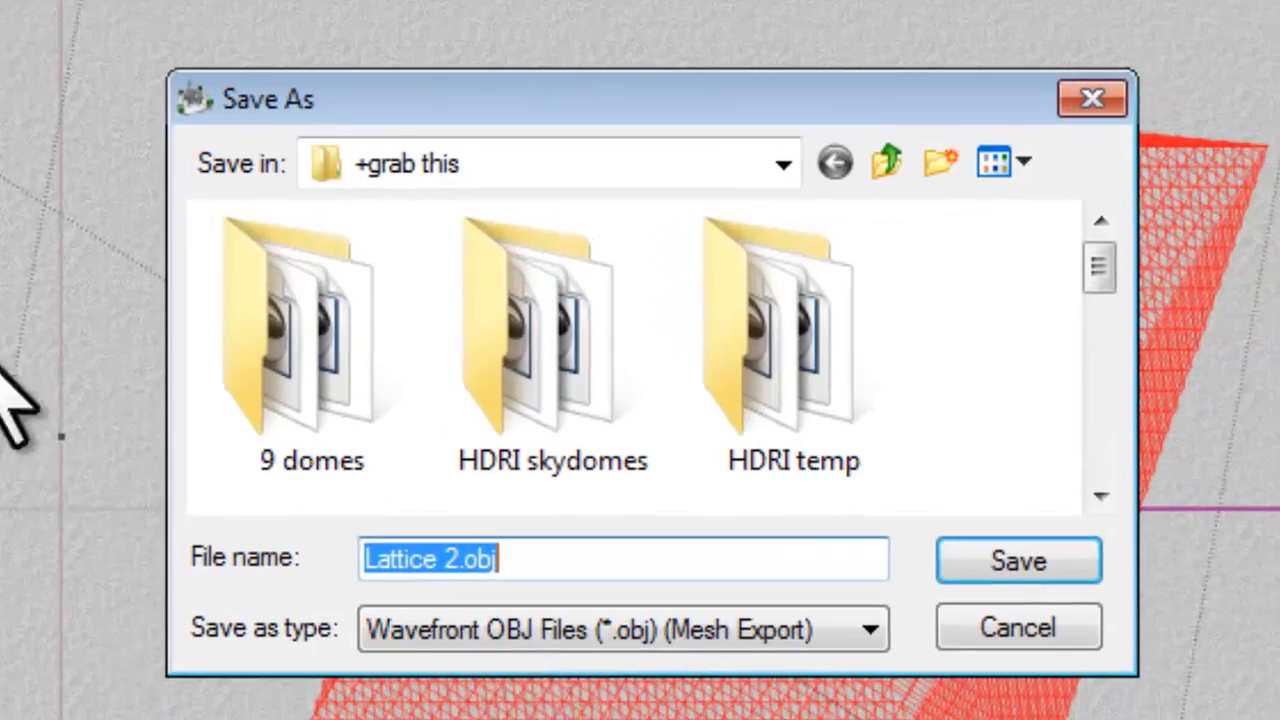
pyautogui.click(459, 558)
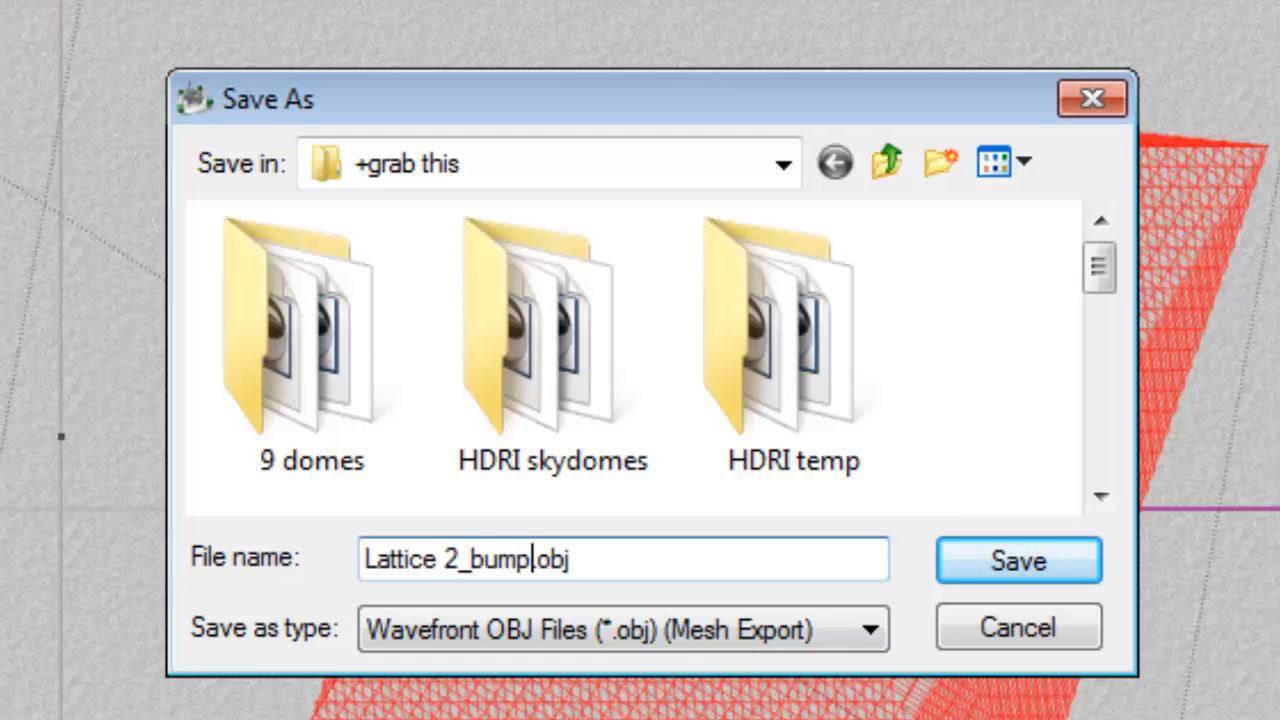
pyautogui.click(1012, 558)
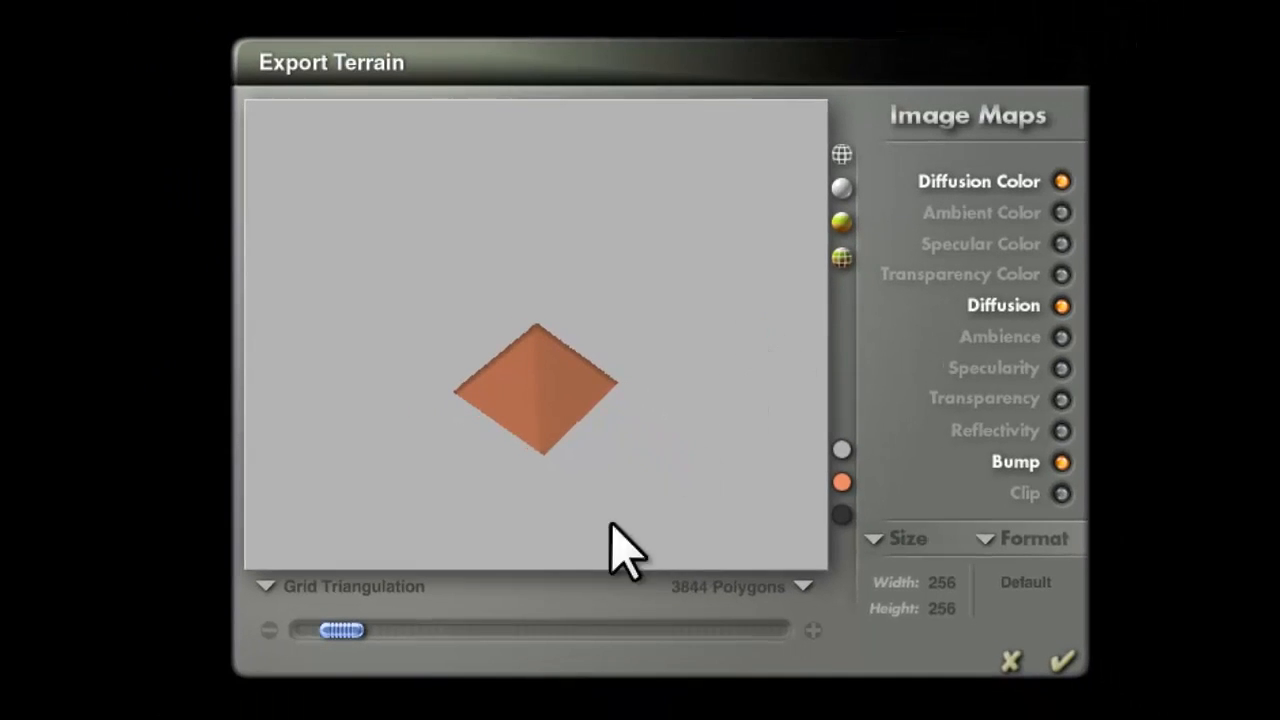
# Step: Export the terrain reduced to 4 polygons, with Diffusion Color and Diffusion image maps sized 1024 x 1024
pyautogui.moveTo(354, 632); pyautogui.dragTo(349, 628)
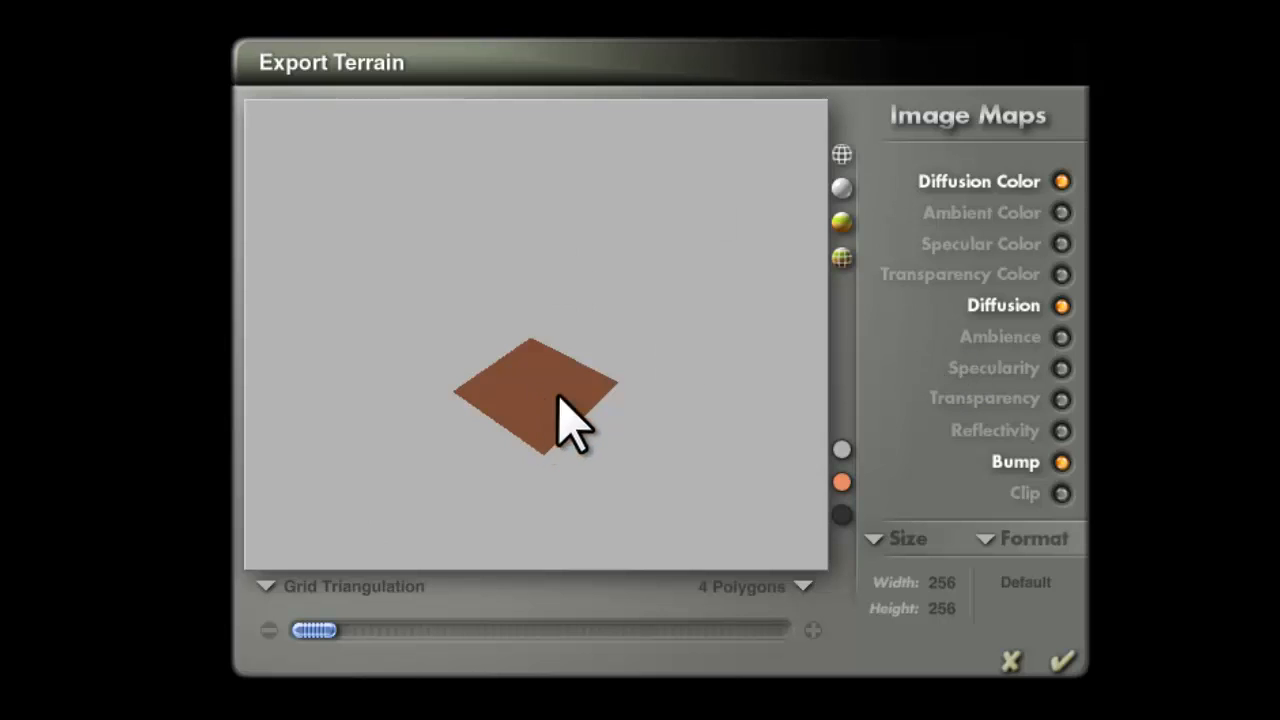
pyautogui.moveTo(540, 407); pyautogui.dragTo(603, 374)
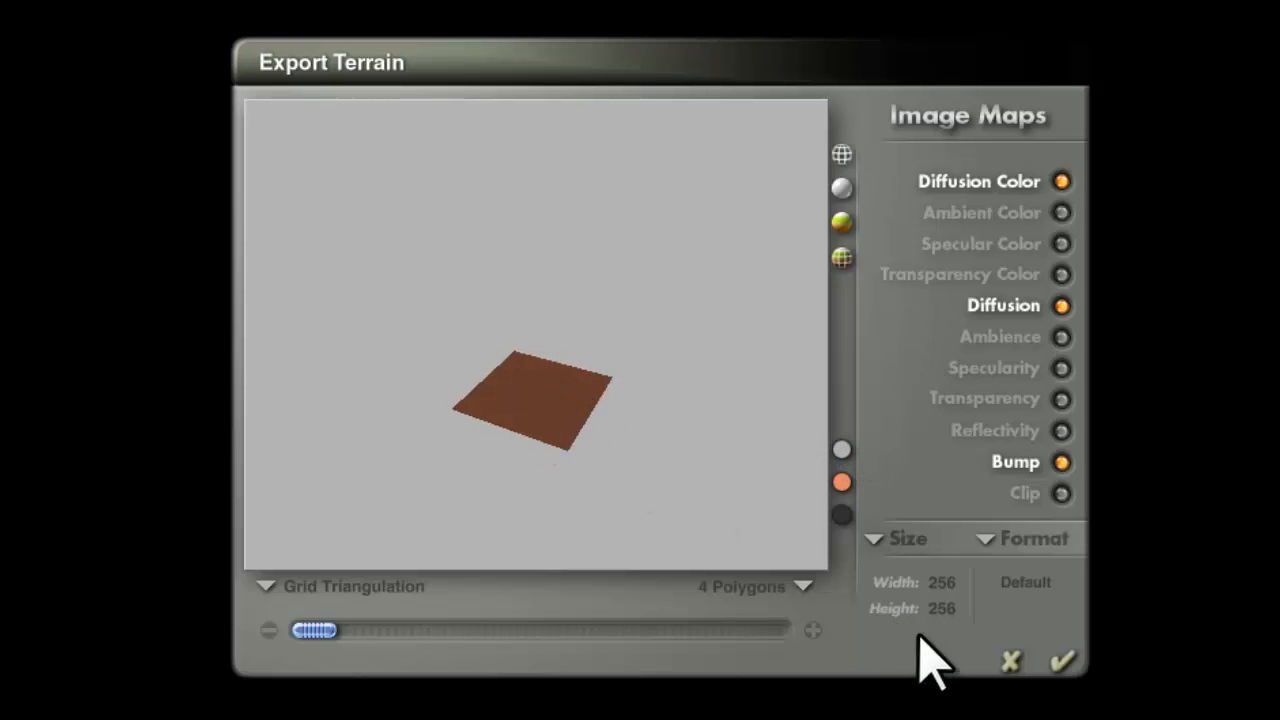
pyautogui.click(900, 578)
pyautogui.click(955, 674)
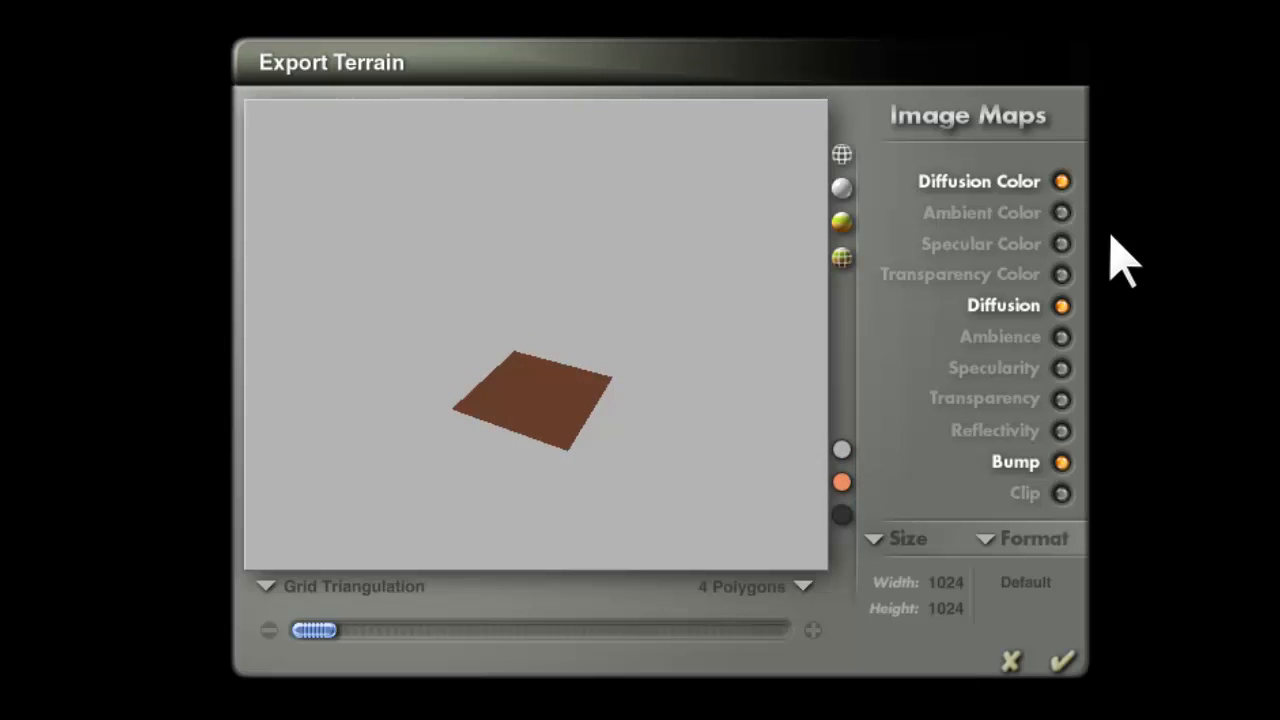
pyautogui.click(1062, 182)
pyautogui.click(1062, 182)
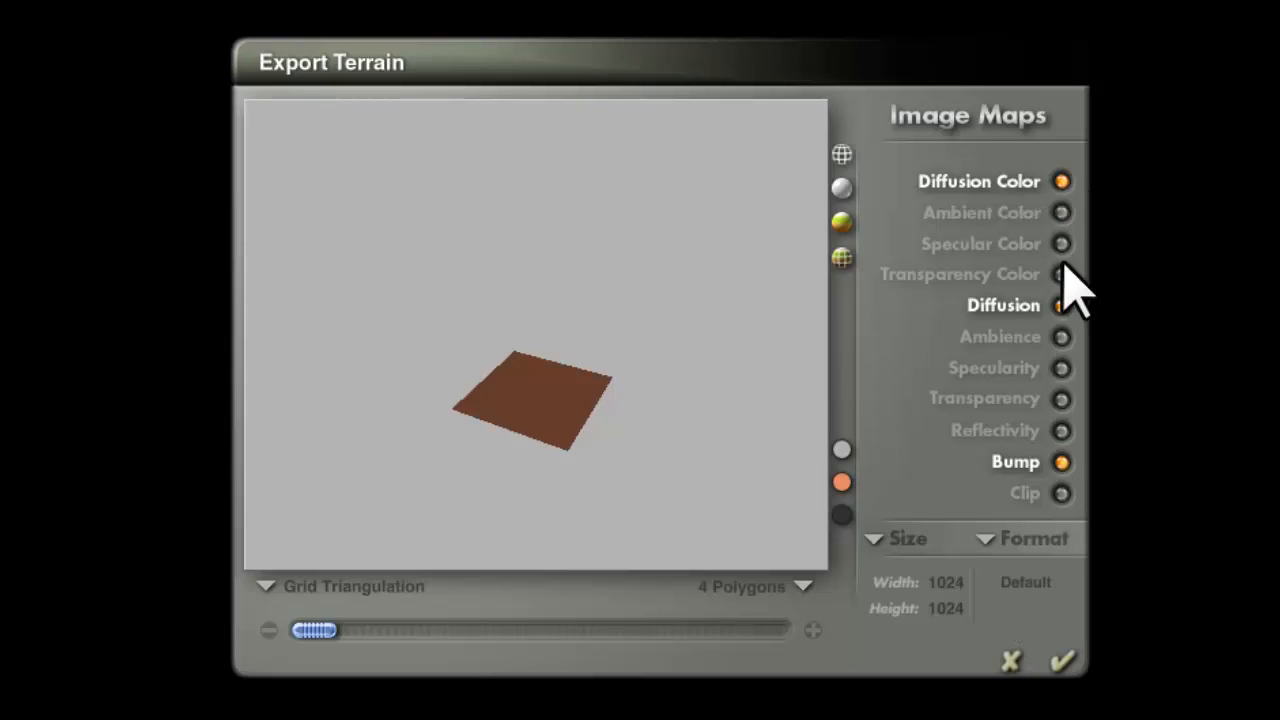
pyautogui.click(1061, 306)
pyautogui.click(1063, 662)
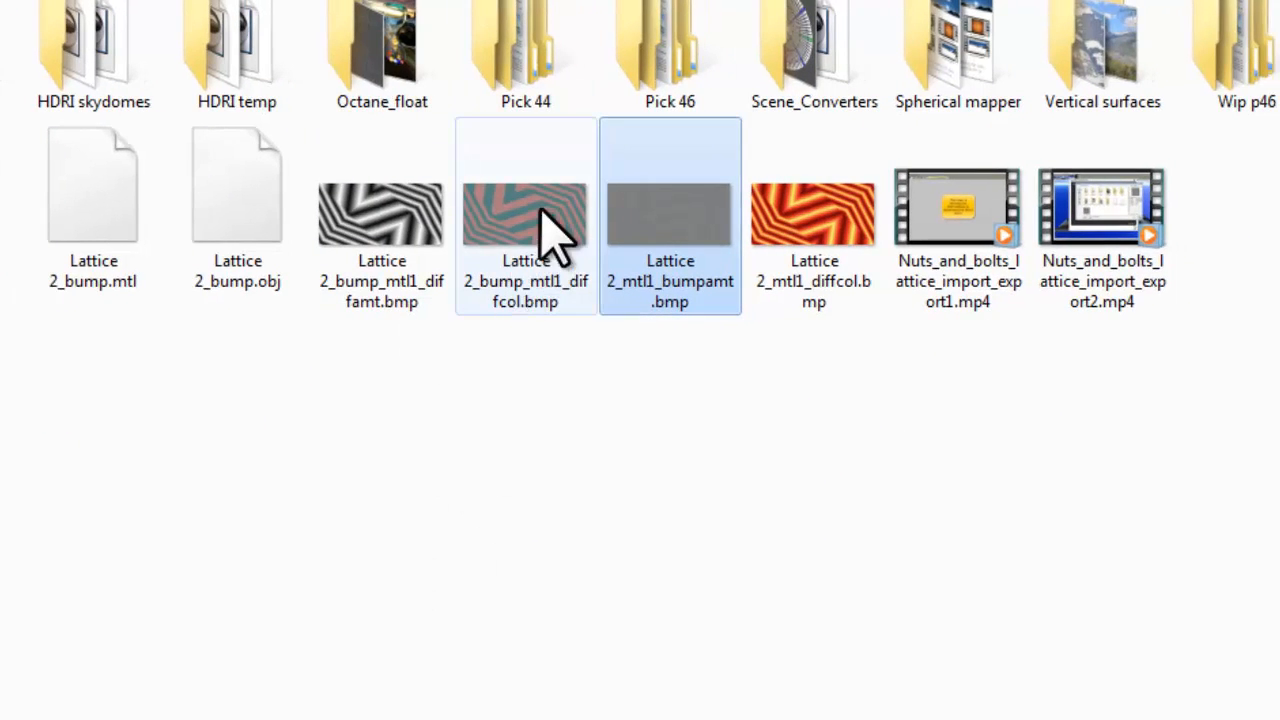
# Step: Delete the Lattice 2_mtl1_bumpamt.bmp bump image from the "+grab this" folder
pyautogui.moveTo(535, 222)
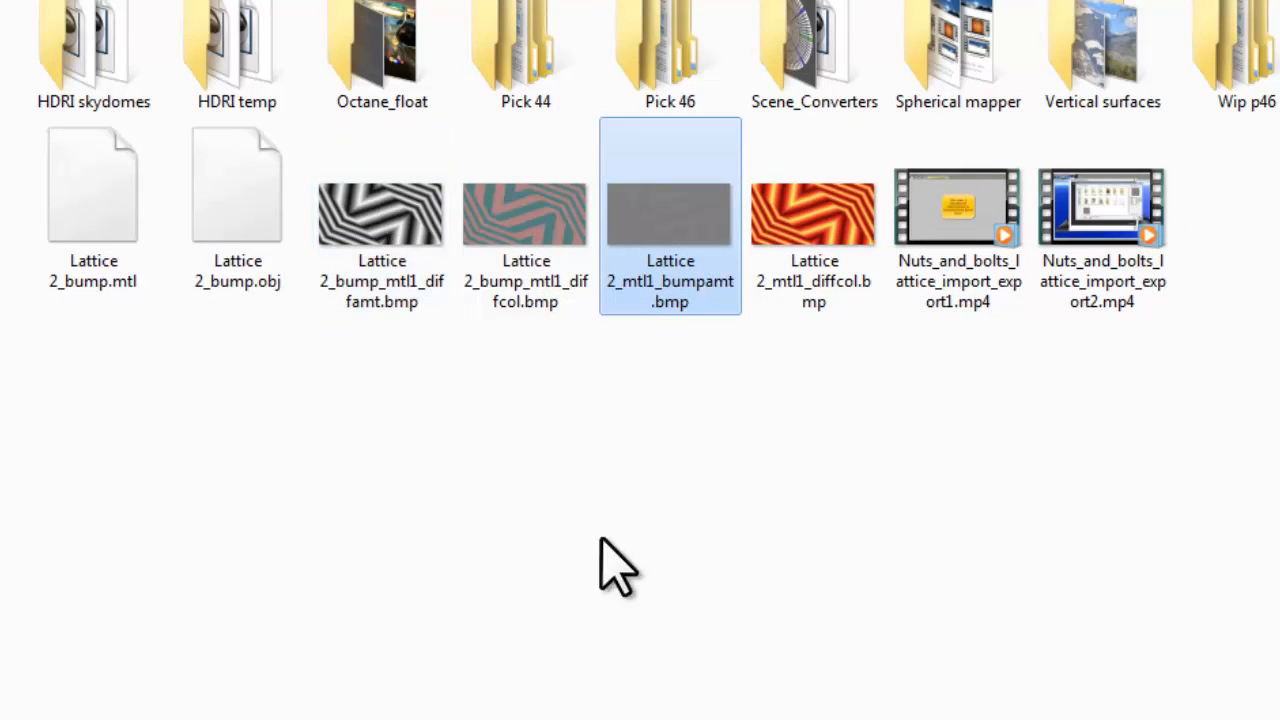
pyautogui.press('Delete')
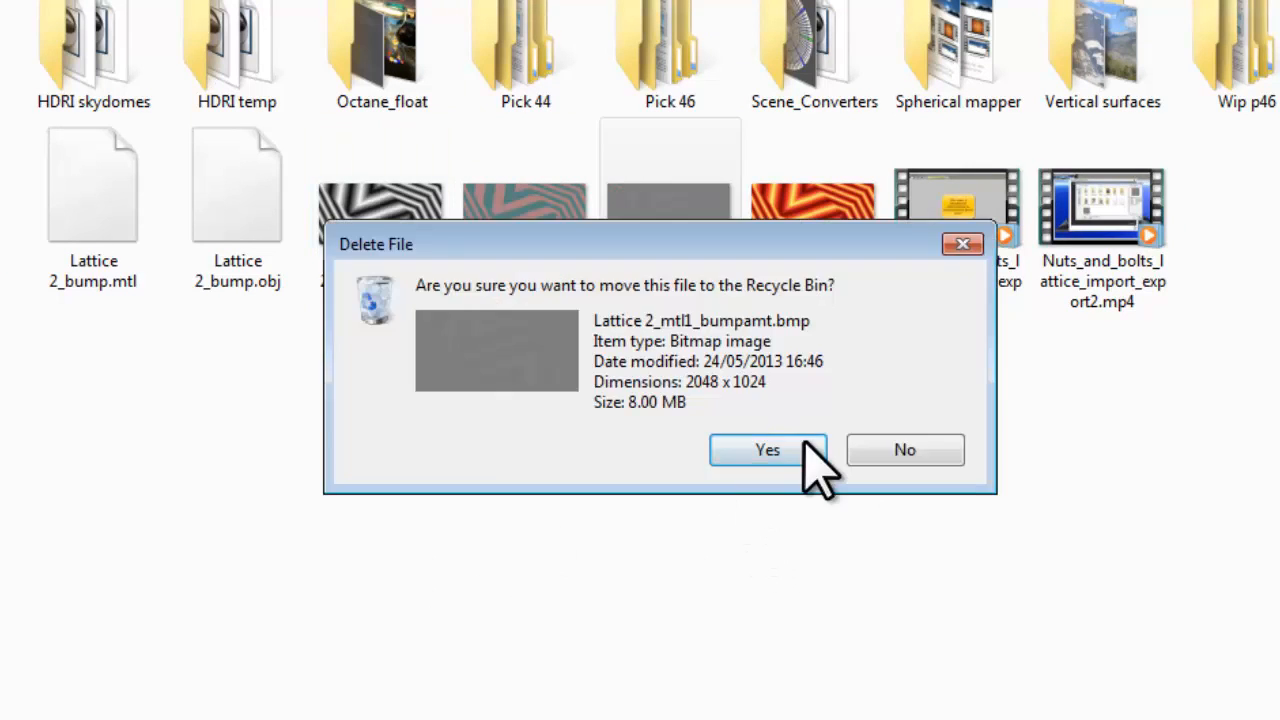
pyautogui.click(806, 444)
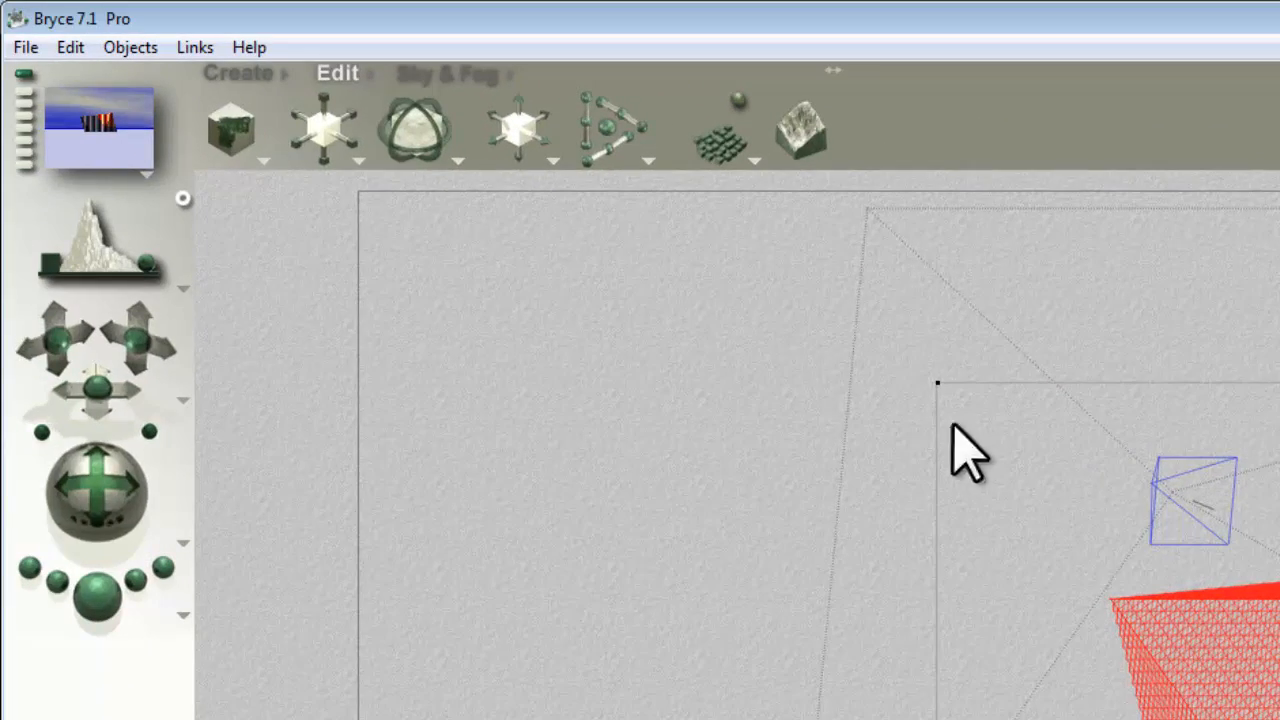
# Step: Reposition the lattice along its own Y axis, fine-tuning until its base edges line up with the other lattice
pyautogui.click(360, 163)
pyautogui.click(410, 178)
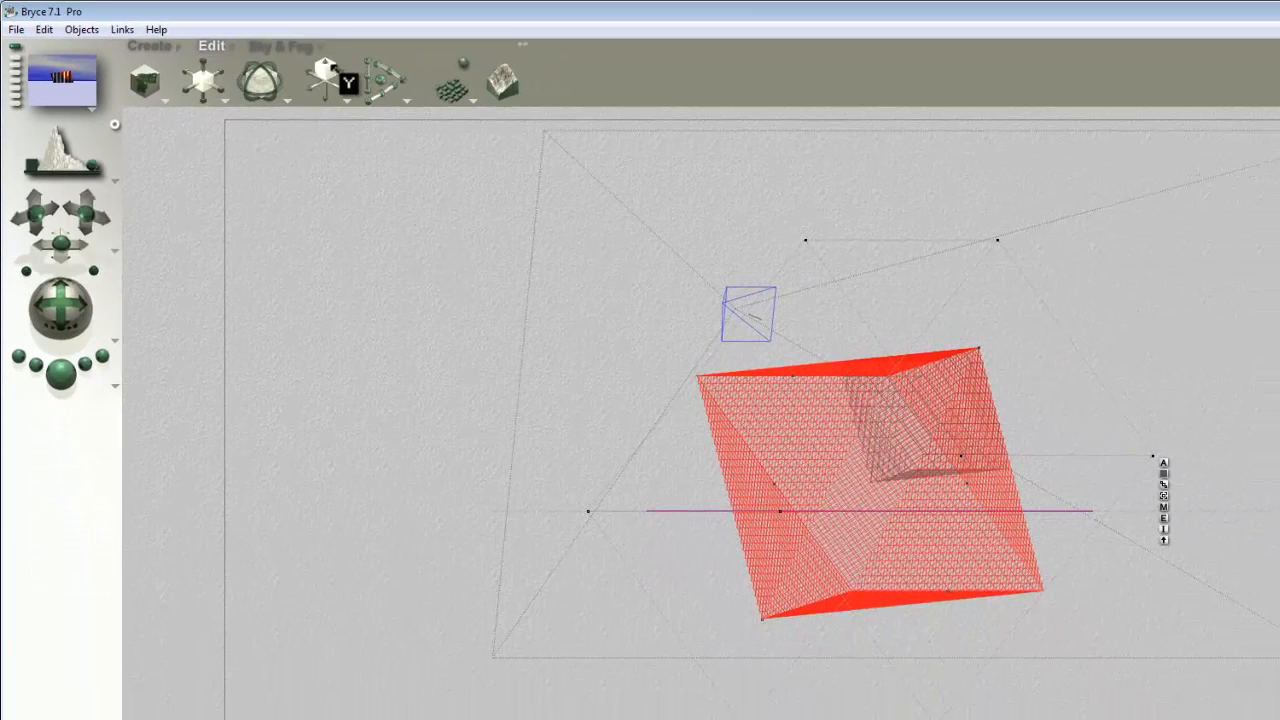
pyautogui.moveTo(330, 72); pyautogui.dragTo(328, 65)
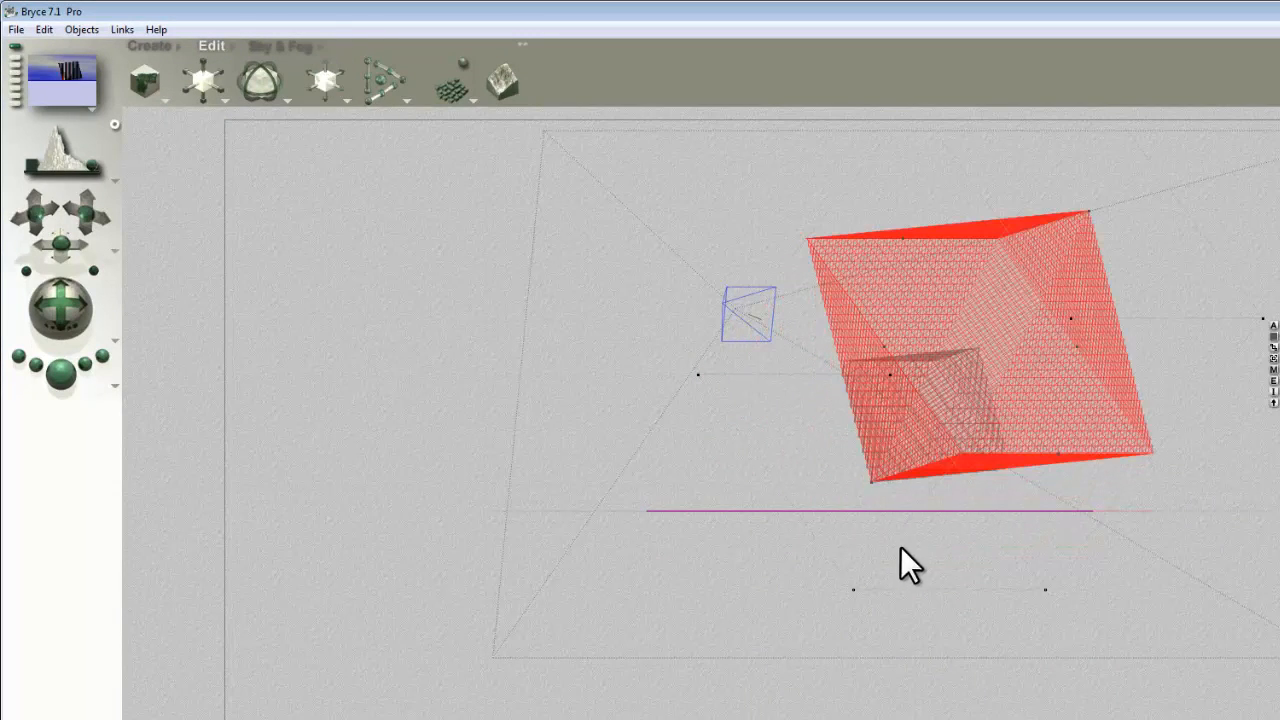
pyautogui.press('+')
pyautogui.press('+')
pyautogui.press('+')
pyautogui.press('+')
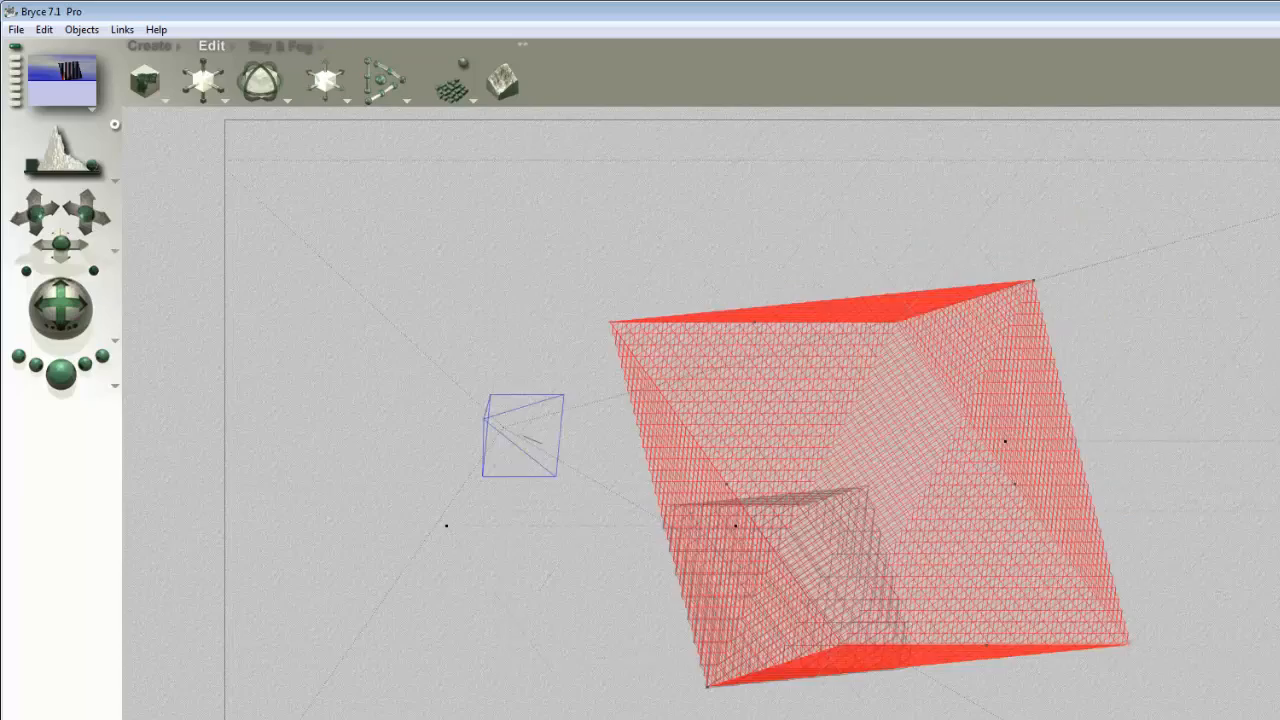
pyautogui.moveTo(604, 426); pyautogui.dragTo(760, 506)
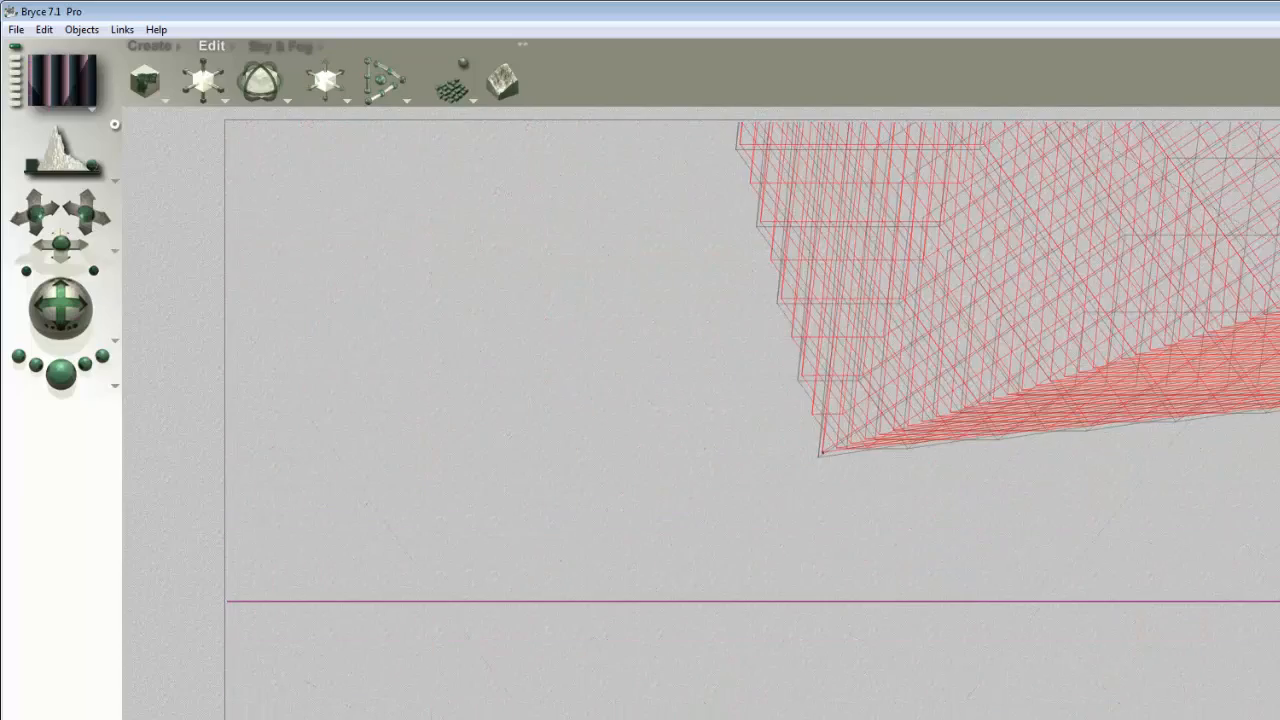
pyautogui.moveTo(327, 65); pyautogui.dragTo(321, 66)
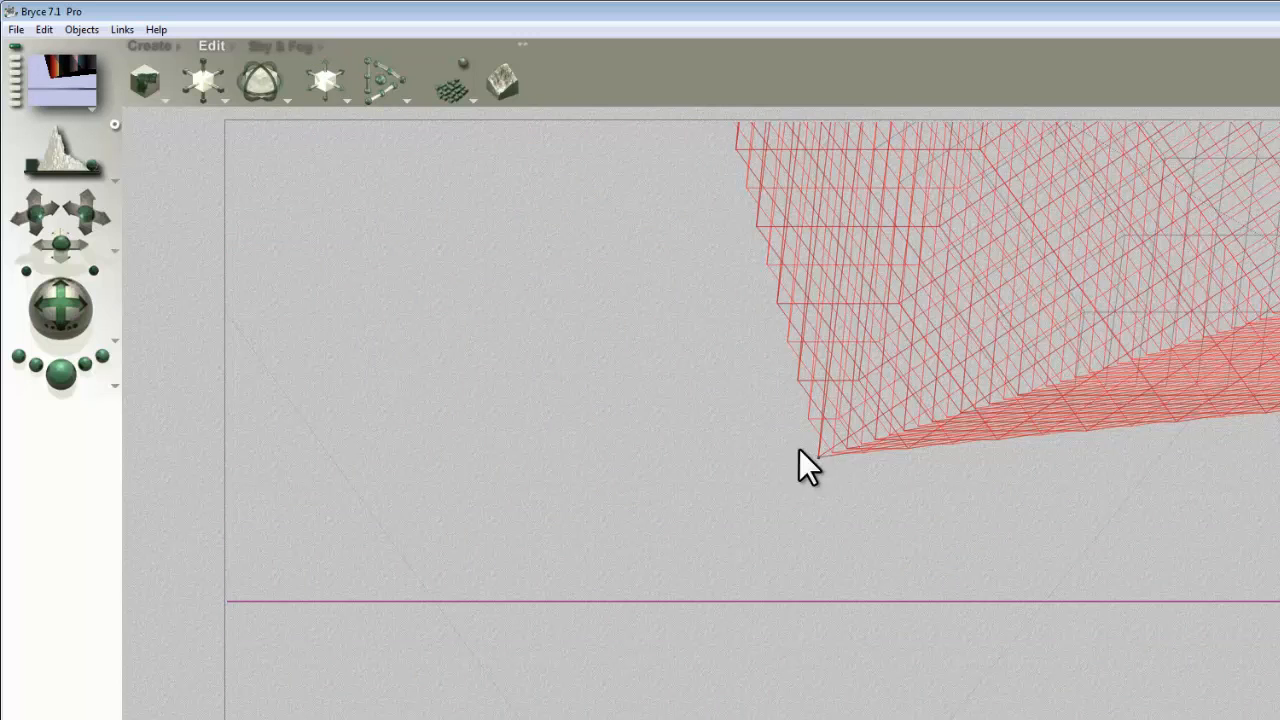
# Step: Start exporting the lattice as Lattice 2_base_bump.obj in the Wavefront OBJ (Mesh Export) format to the "+grab this" folder
pyautogui.press('1')
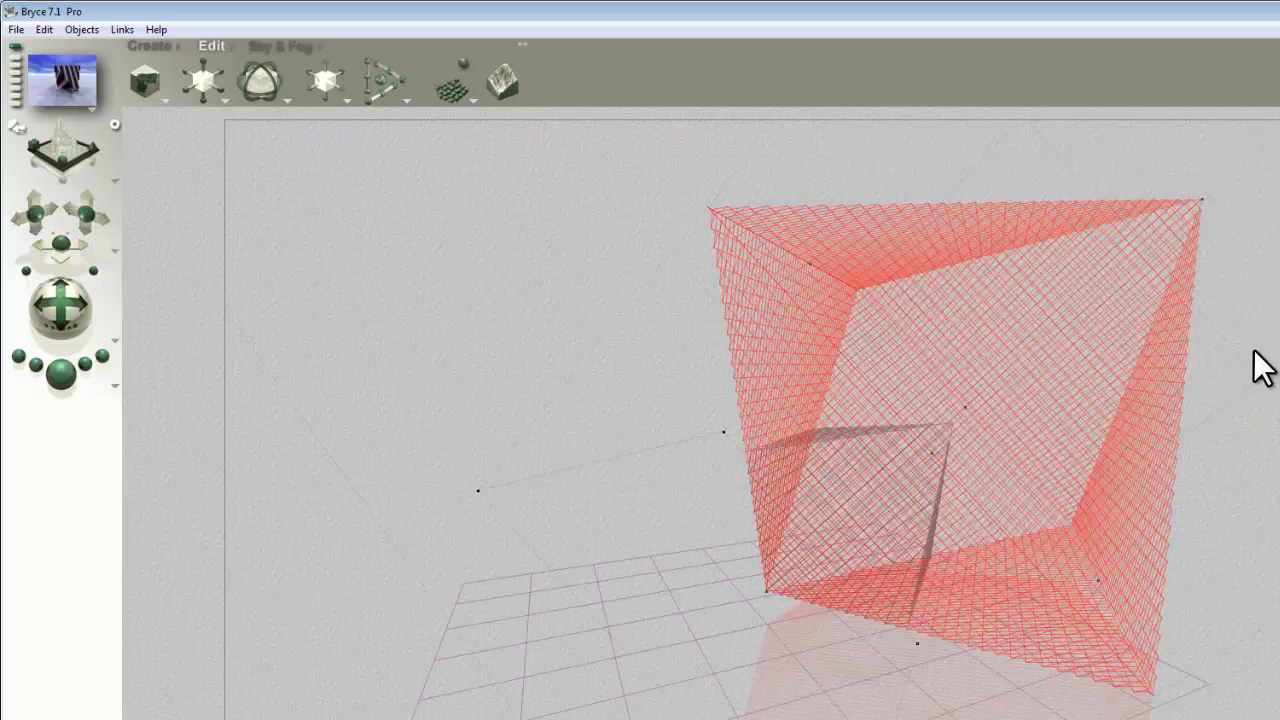
pyautogui.click(15, 29)
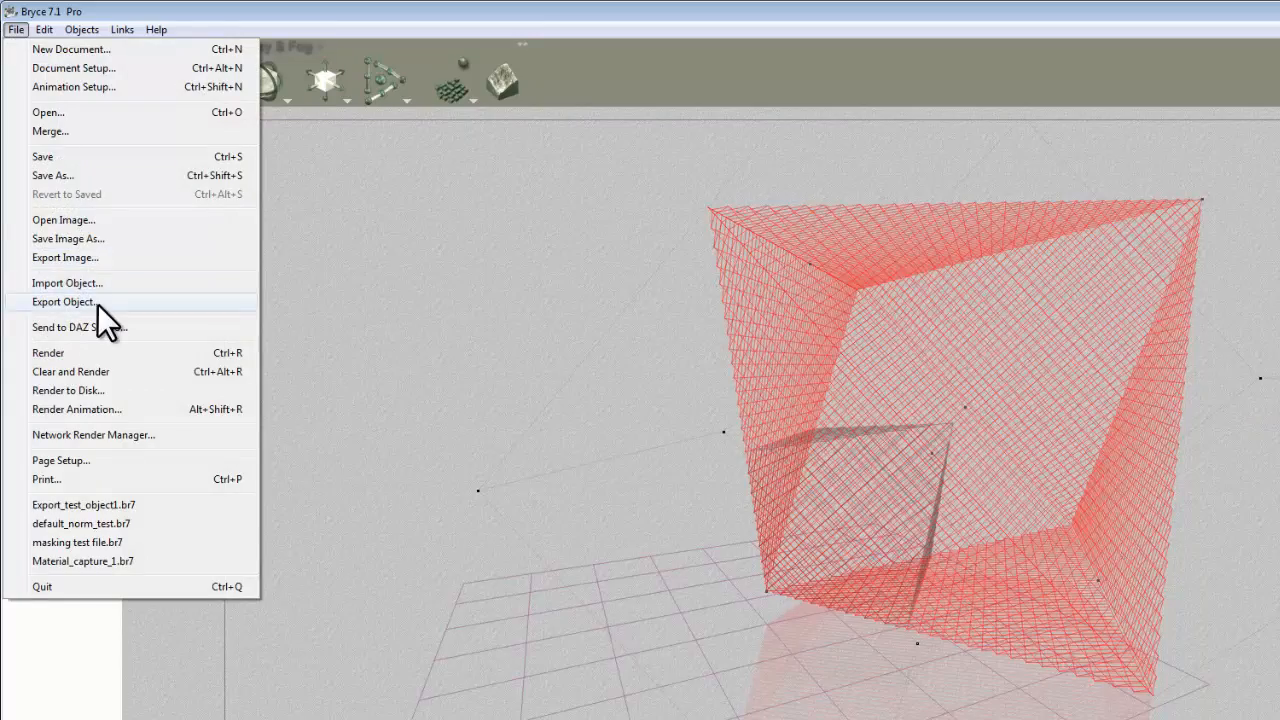
pyautogui.click(97, 302)
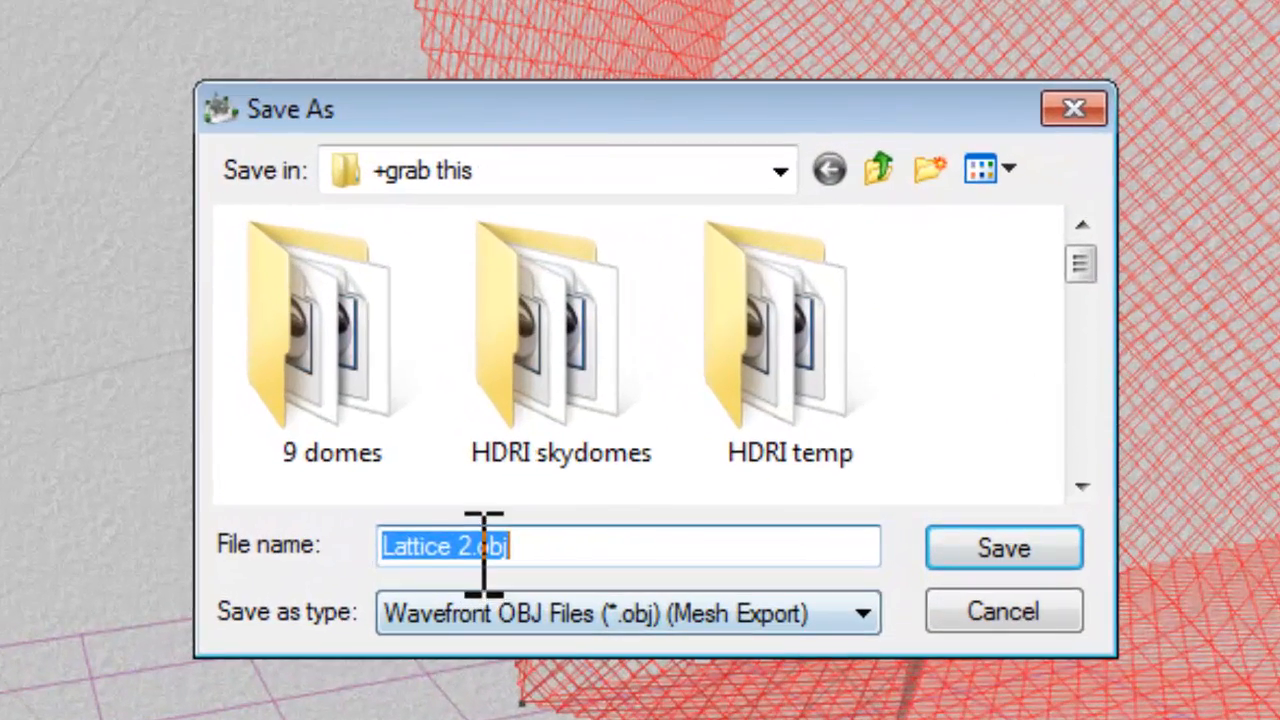
pyautogui.click(474, 547)
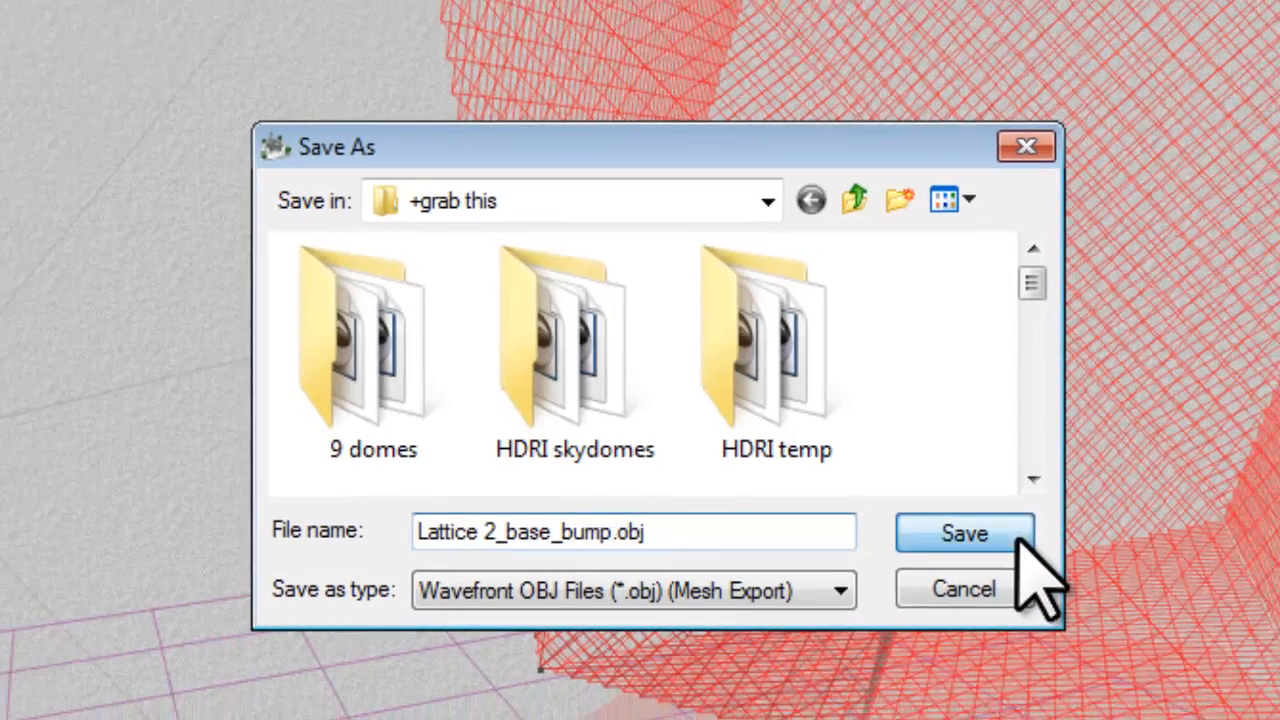
pyautogui.click(1055, 560)
# Step: Export the base terrain reduced to 4 polygons, with only Diffusion Color and Diffusion image maps sized 1024 x 1024
pyautogui.moveTo(351, 636); pyautogui.dragTo(331, 649)
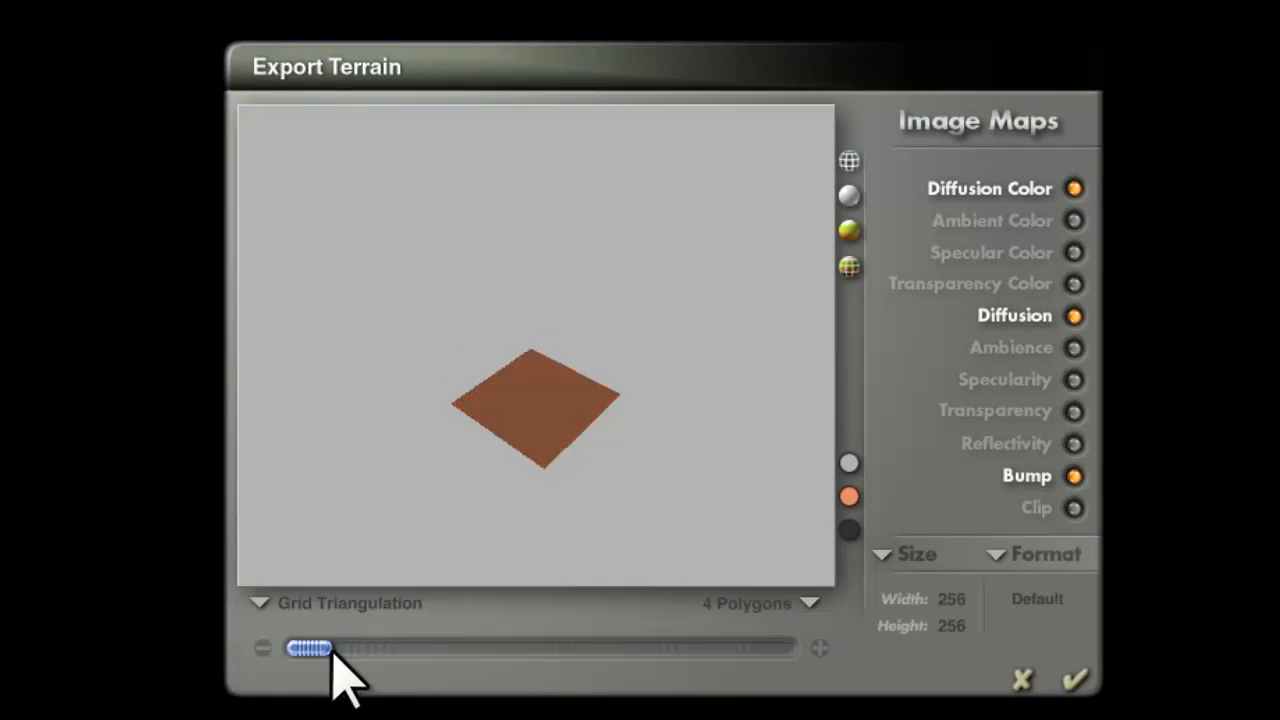
pyautogui.click(1073, 476)
pyautogui.click(902, 562)
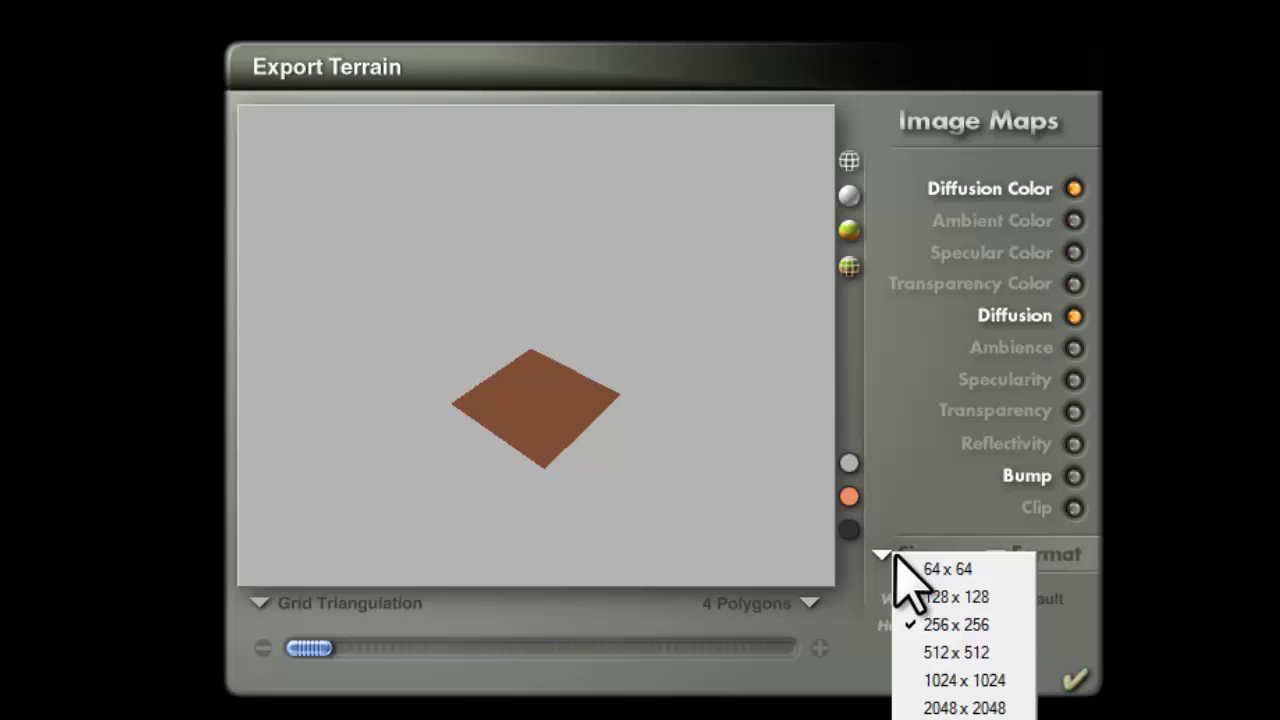
pyautogui.click(914, 683)
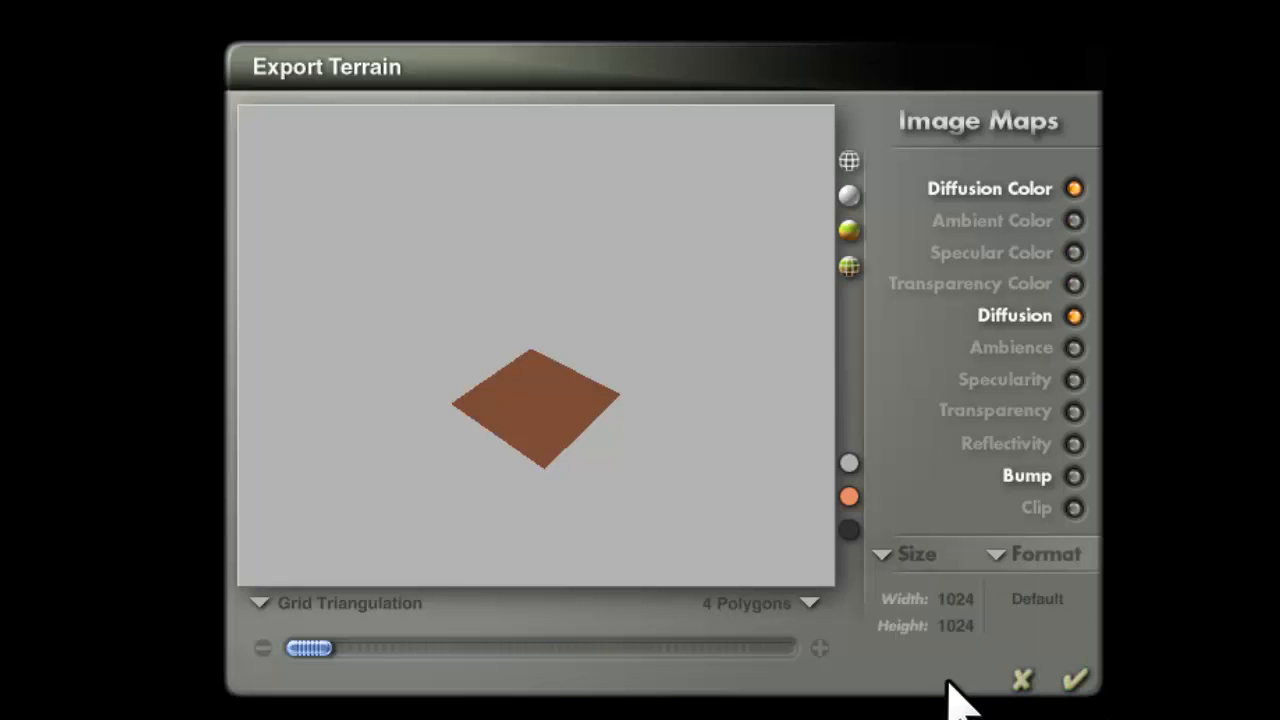
pyautogui.click(1074, 684)
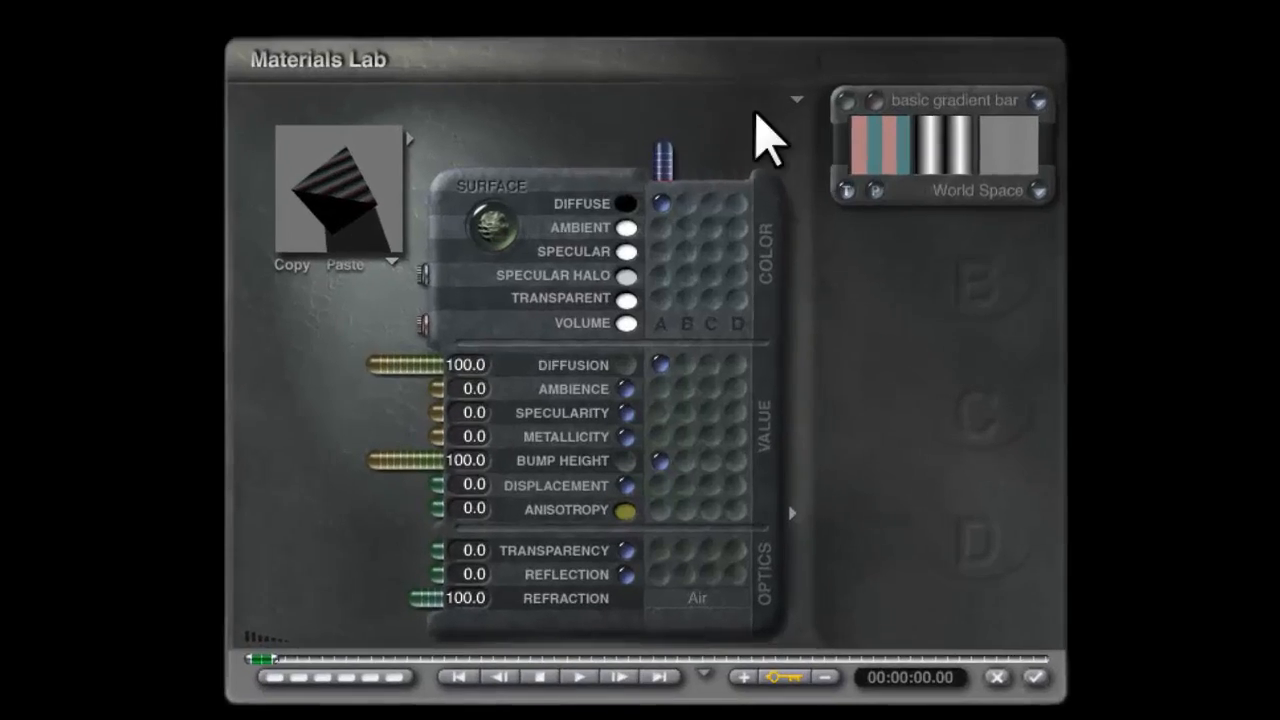
# Step: Give the lattice's gradient texture dark red, red and yellow colours and remove it from the Diffusion and Bump Height channels
pyautogui.click(909, 129)
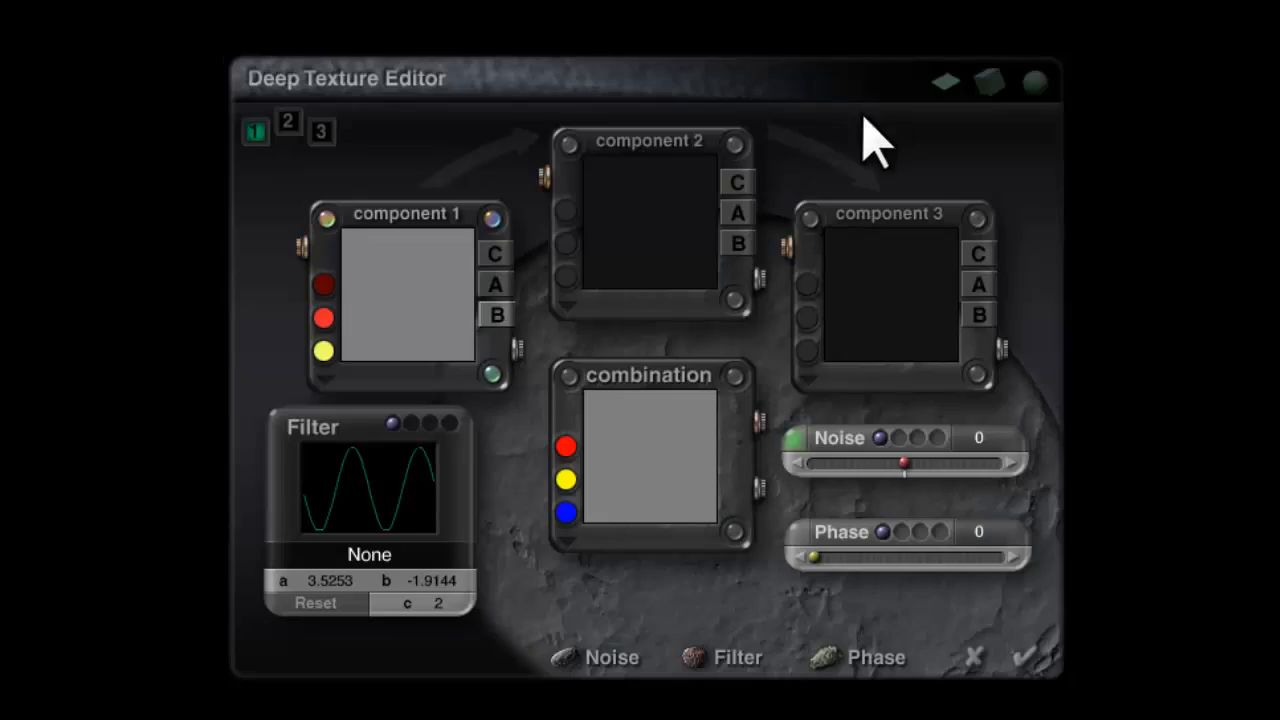
pyautogui.click(1030, 660)
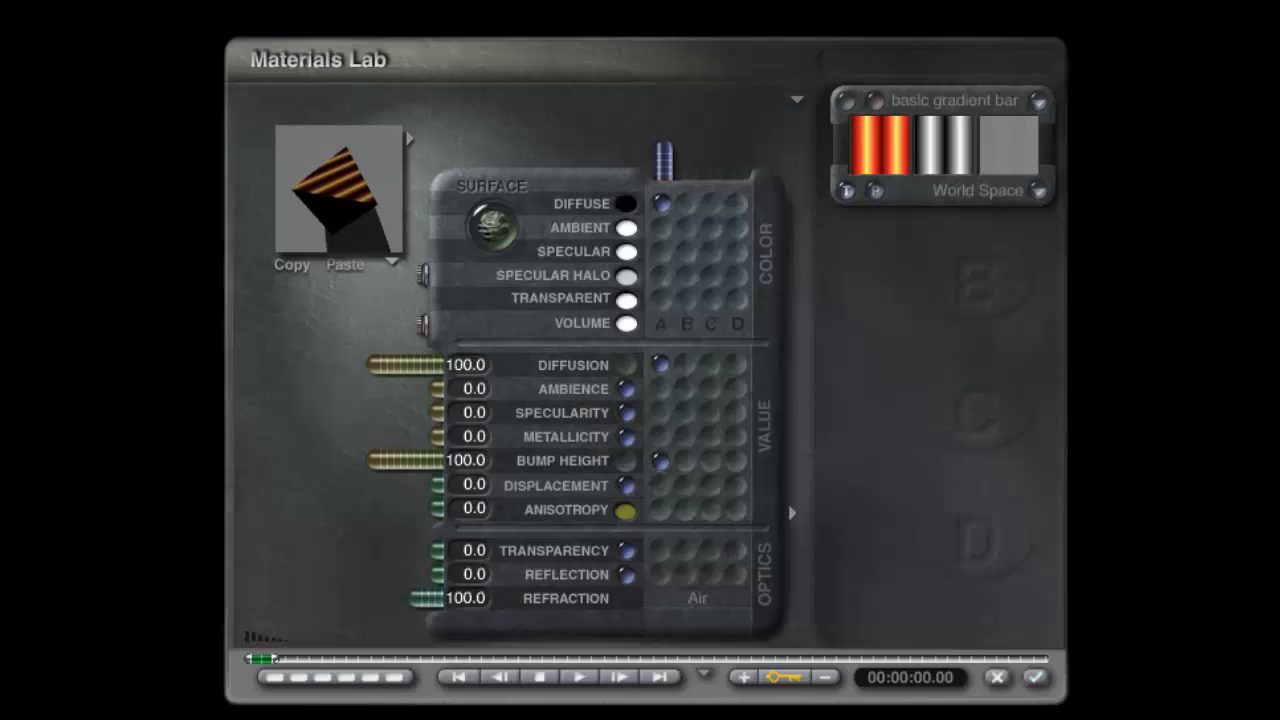
pyautogui.click(626, 463)
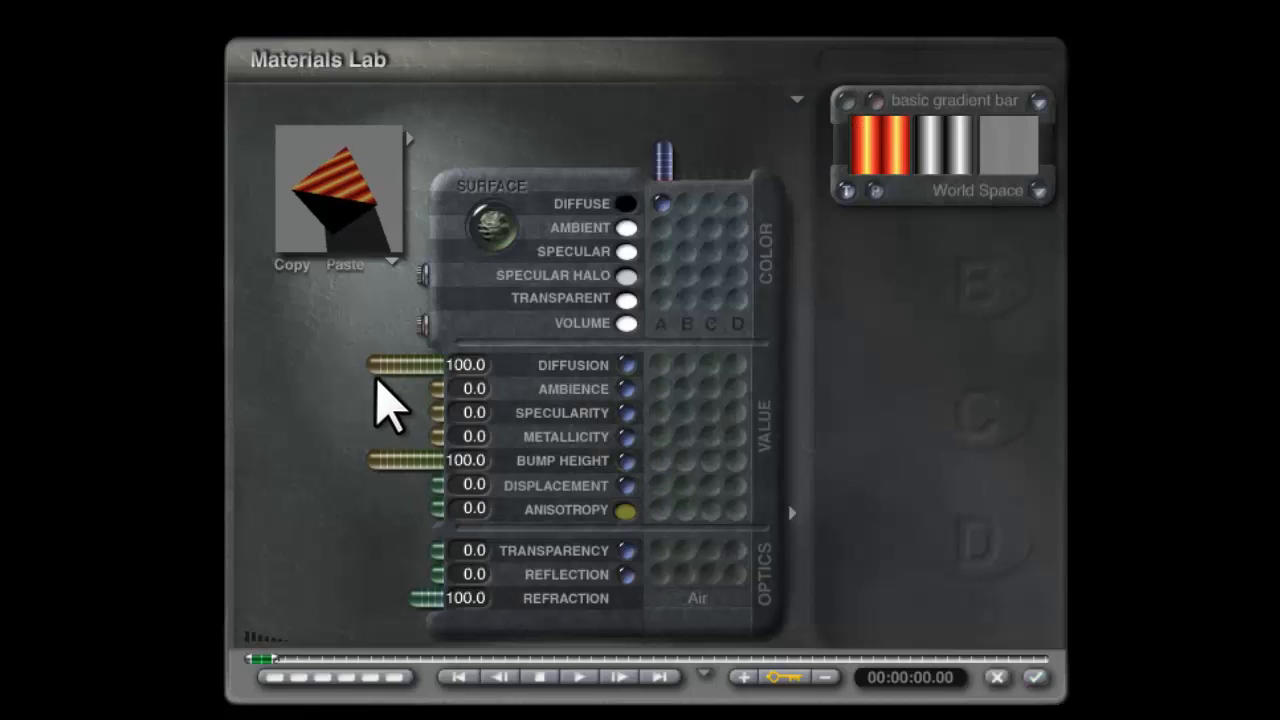
pyautogui.moveTo(465, 365); pyautogui.dragTo(223, 394)
pyautogui.moveTo(391, 457); pyautogui.dragTo(470, 463)
pyautogui.click(1034, 678)
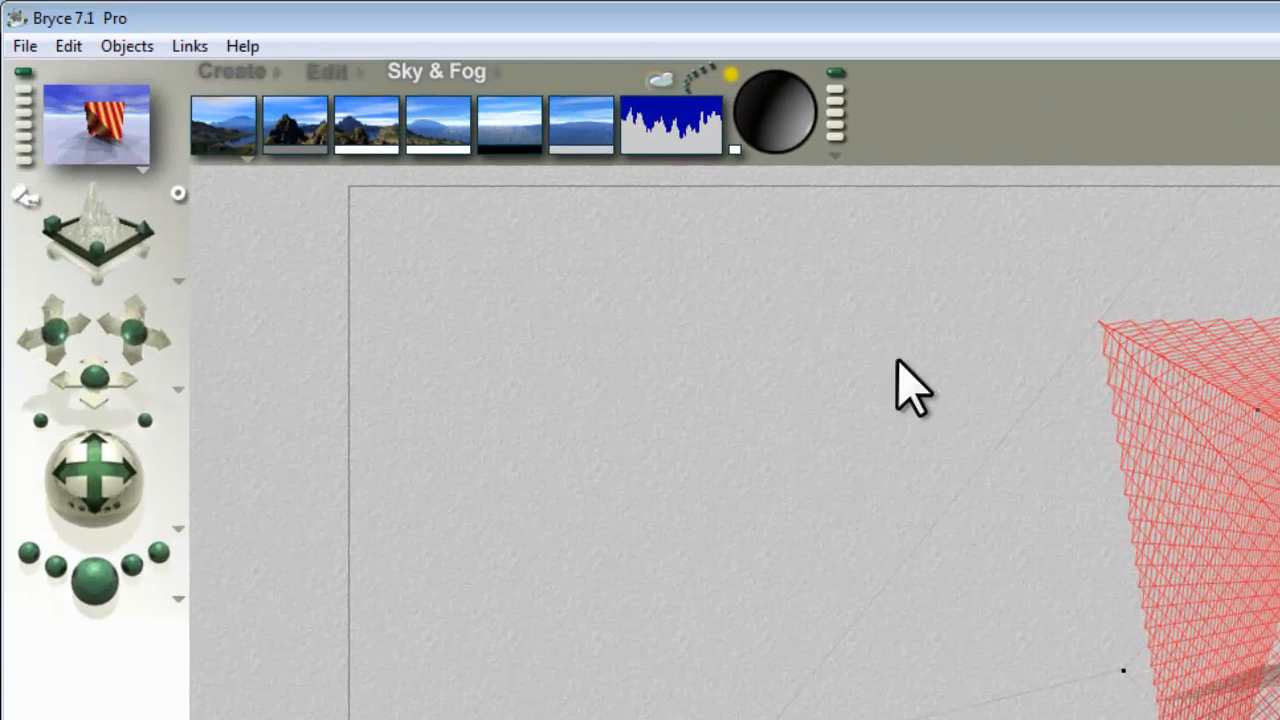
# Step: Start exporting the recoloured lattice as Lattice 2_base.obj in the Wavefront OBJ (Mesh Export) format to the "+grab this" folder
pyautogui.click(25, 46)
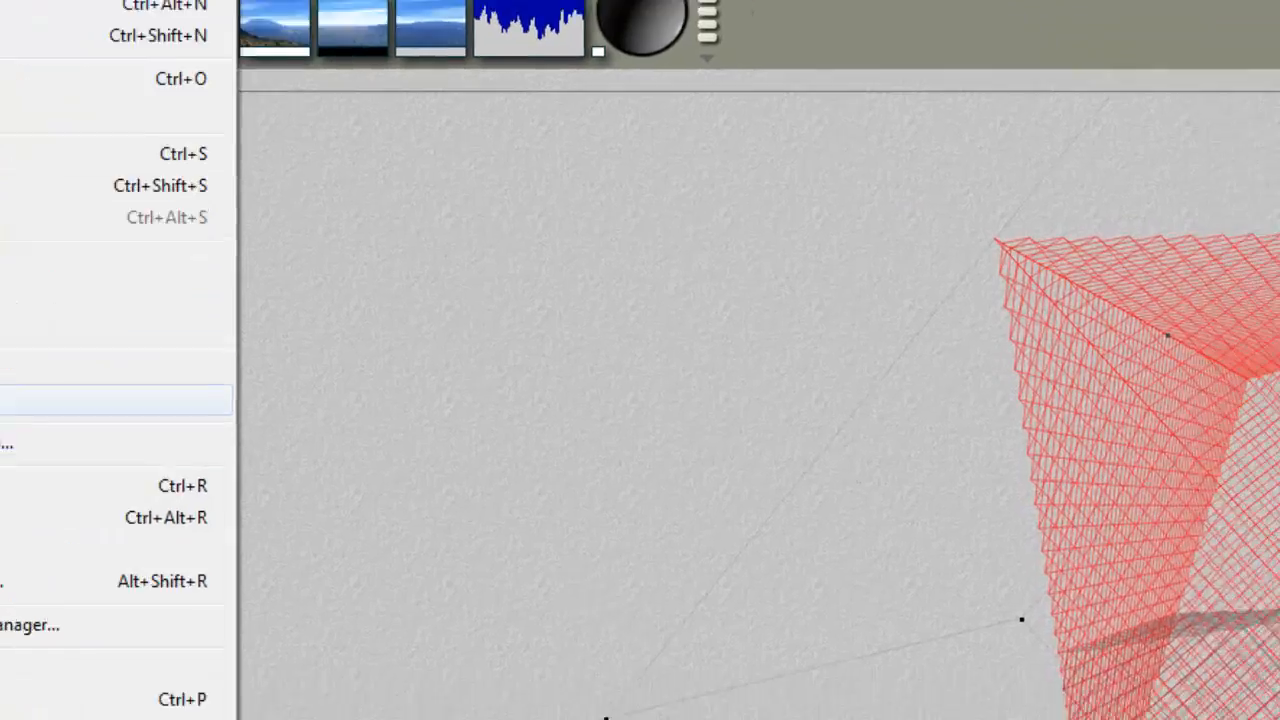
pyautogui.click(60, 400)
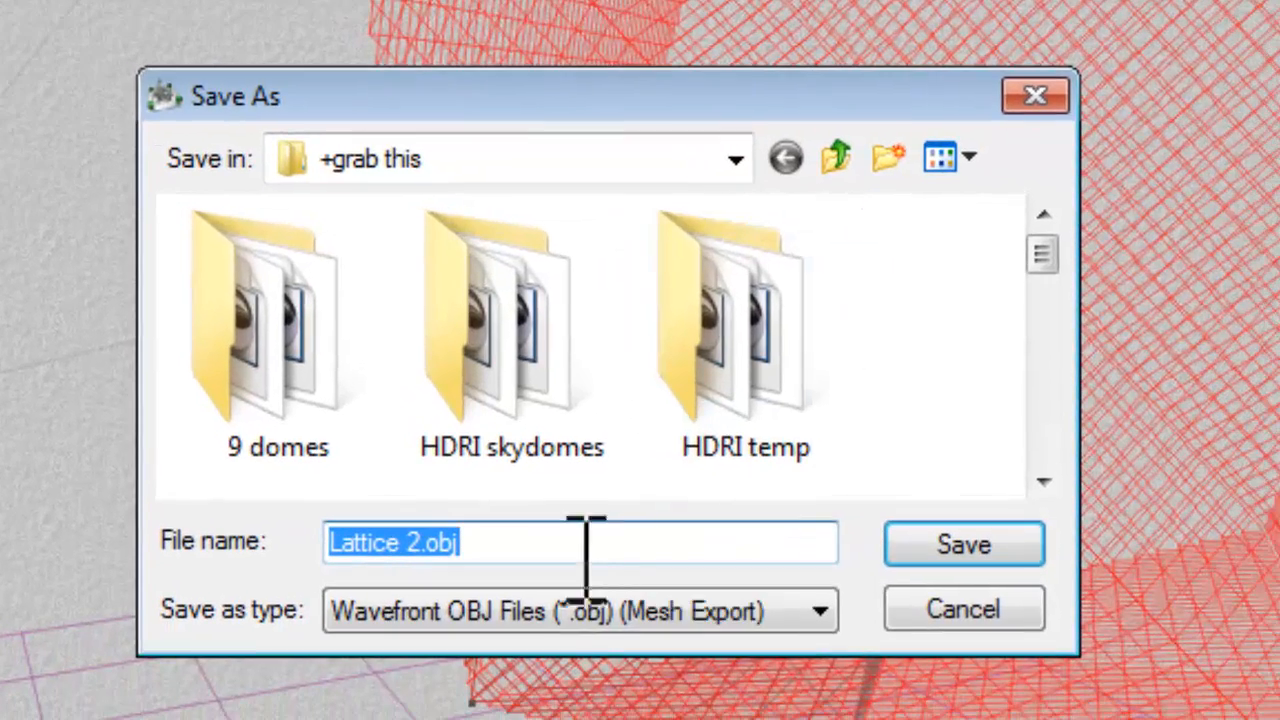
pyautogui.moveTo(1040, 251); pyautogui.dragTo(1080, 200)
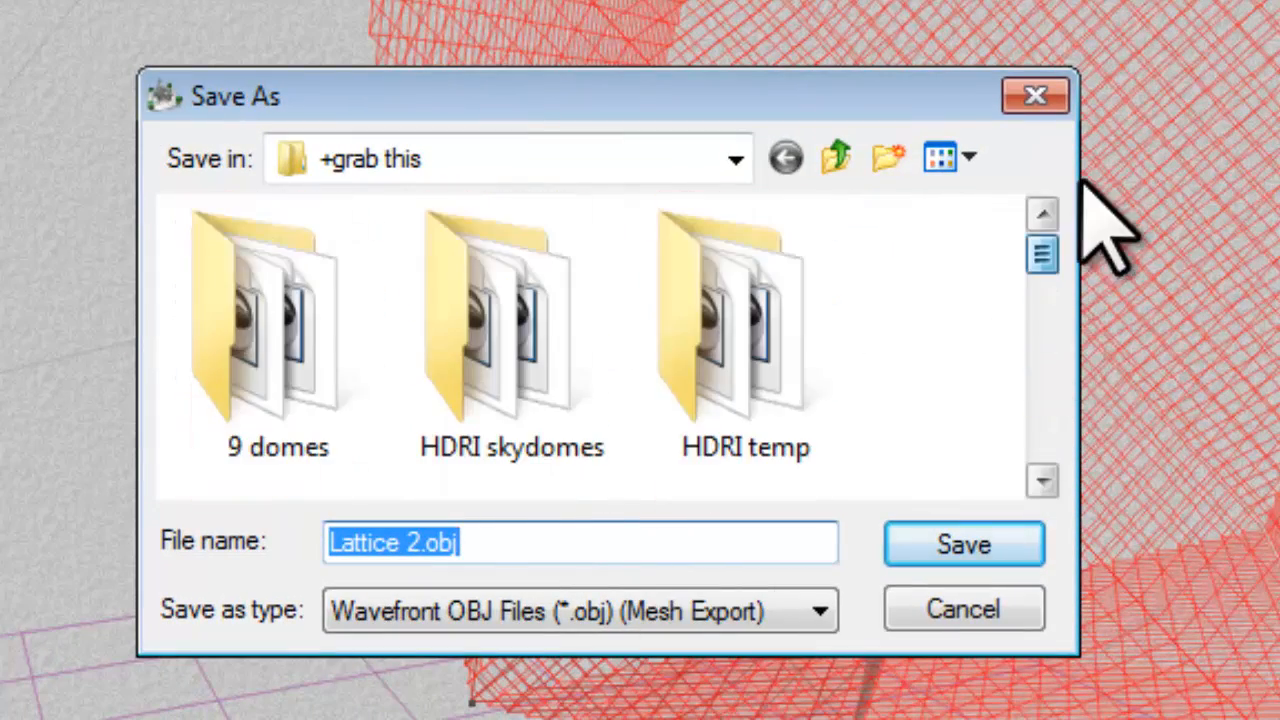
pyautogui.click(424, 542)
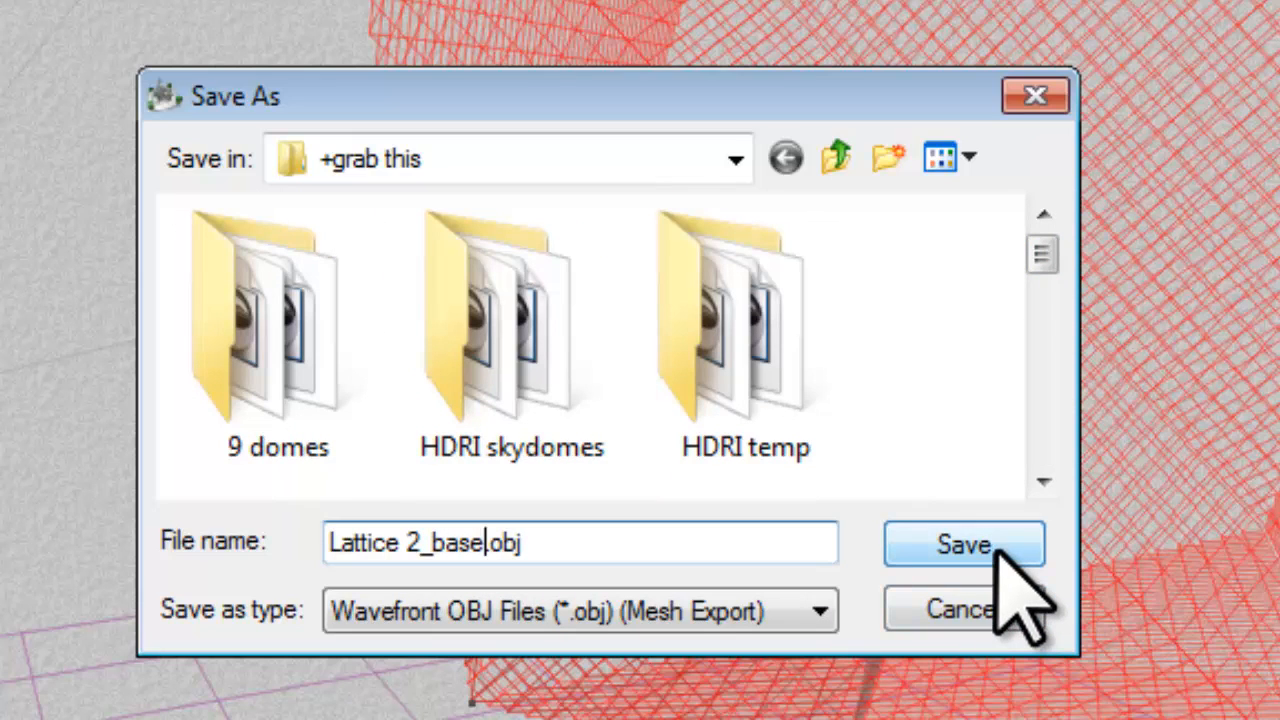
pyautogui.click(995, 548)
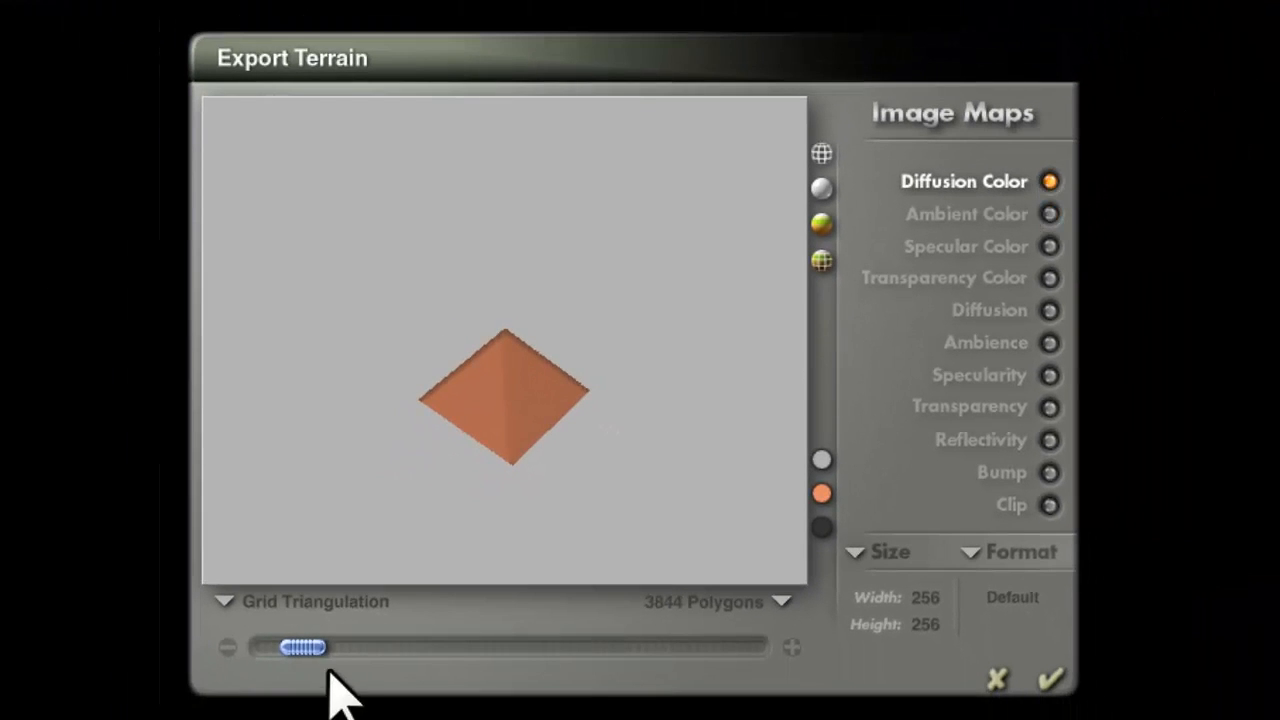
# Step: Export the terrain reduced to 4 polygons, with only a Diffusion Color image map sized 1024 x 1024
pyautogui.moveTo(303, 647); pyautogui.dragTo(276, 647)
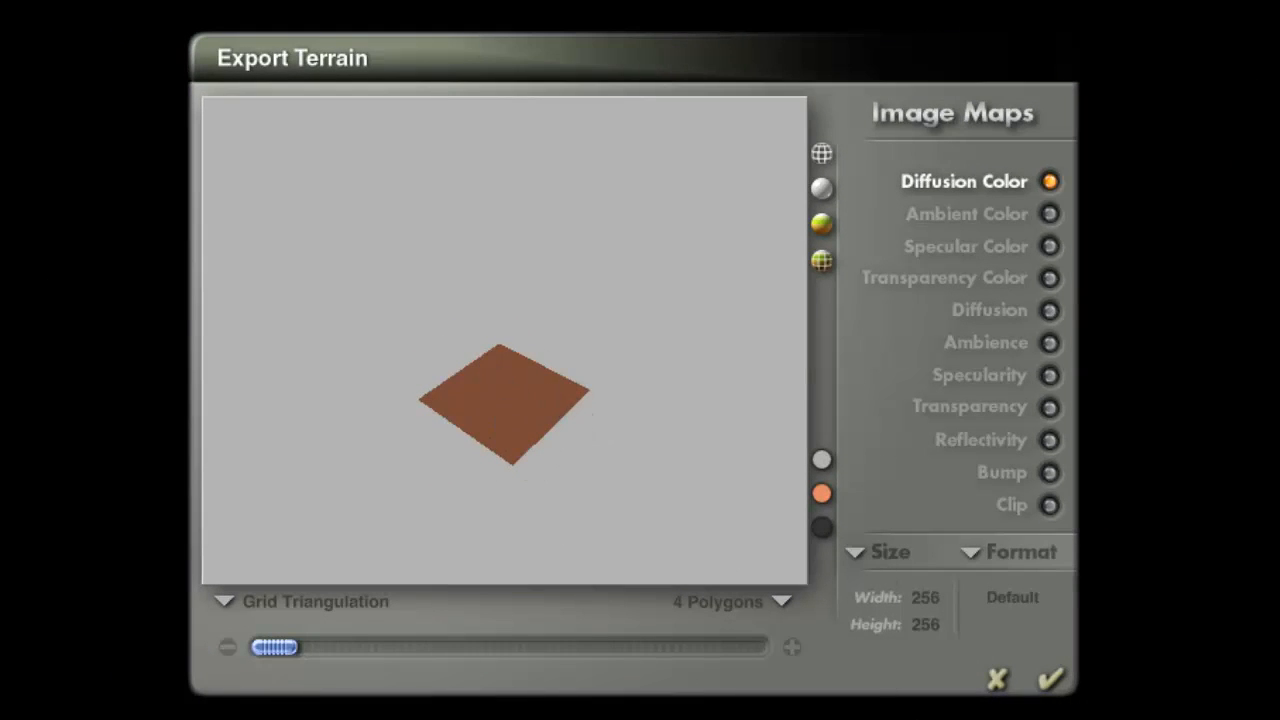
pyautogui.click(876, 556)
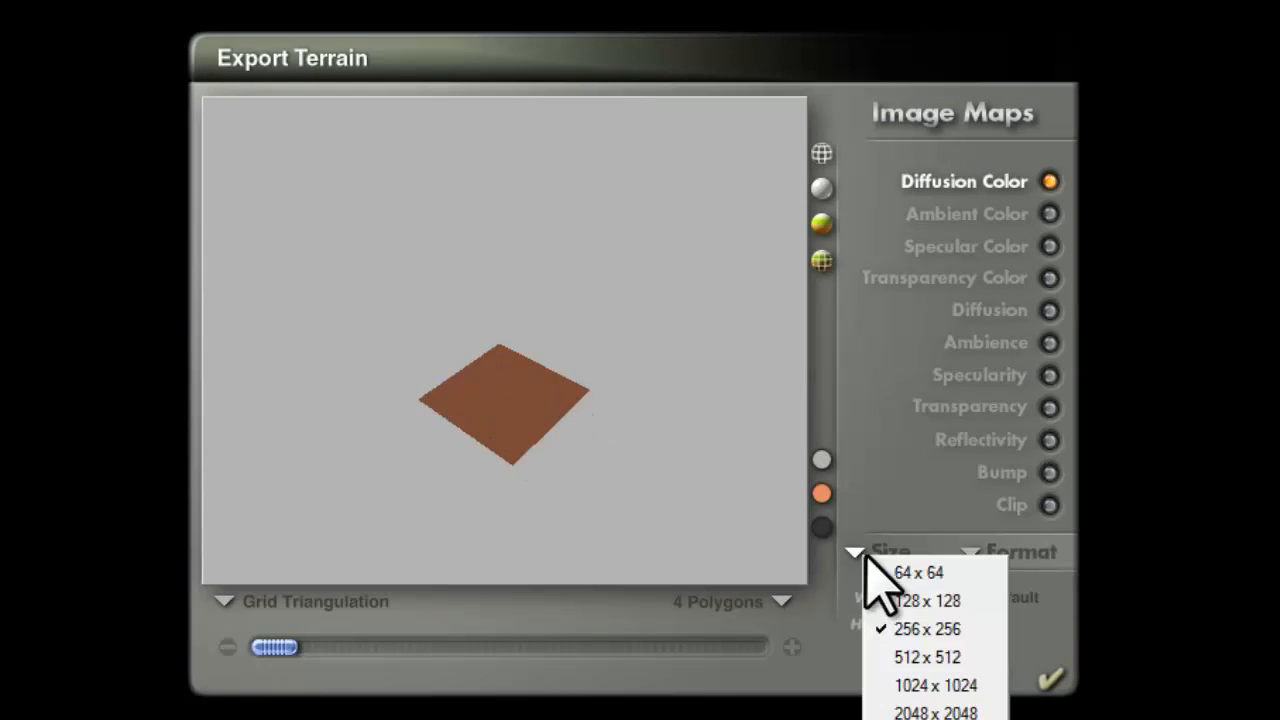
pyautogui.click(955, 686)
pyautogui.click(1052, 681)
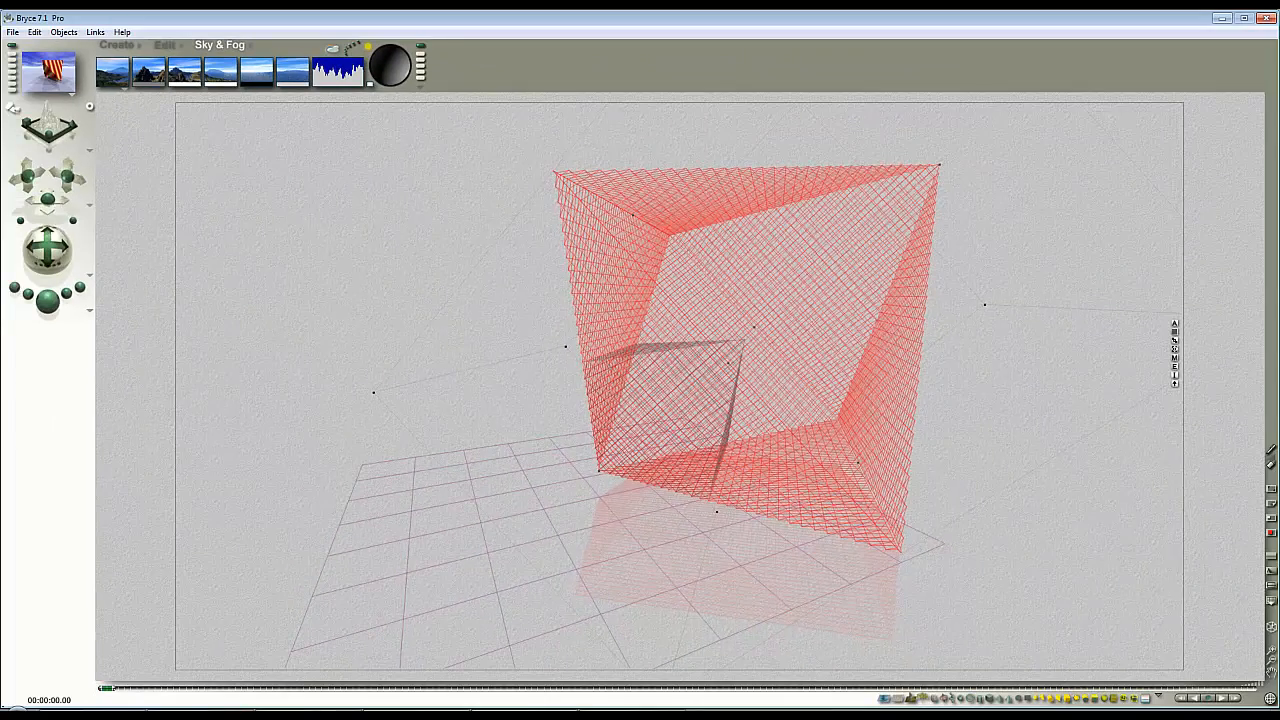
# Step: Examine the exported Lattice 2_base_mtl1_diffcol.bmp and Lattice 2_mtl1_diffcol.bmp colour maps in the "+grab this" folder
pyautogui.hotkey('alt', 'Tab')
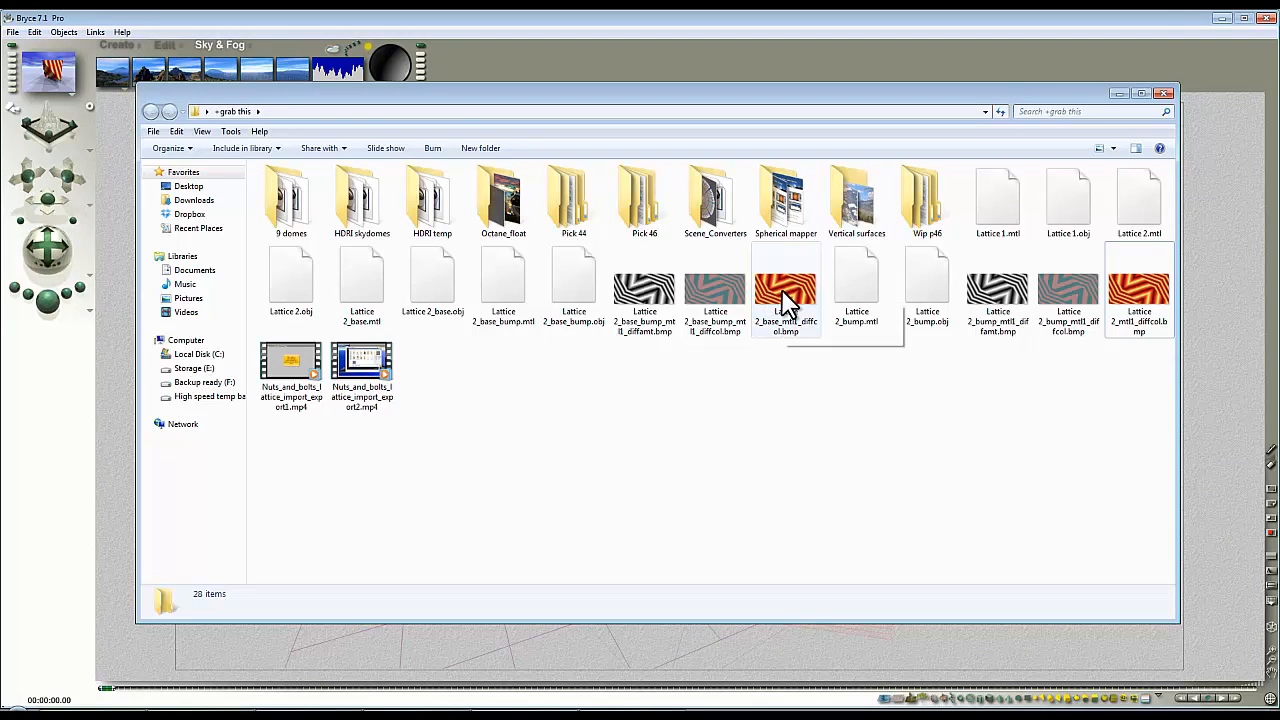
pyautogui.moveTo(790, 300)
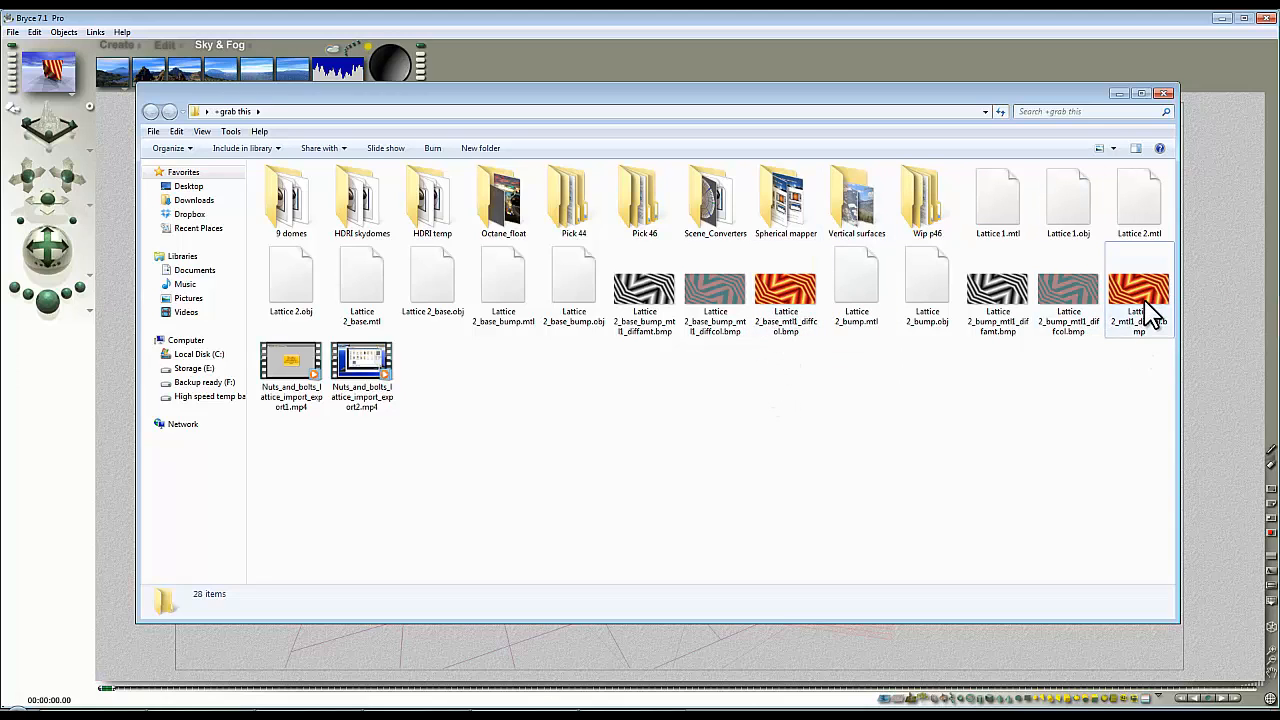
pyautogui.moveTo(778, 340)
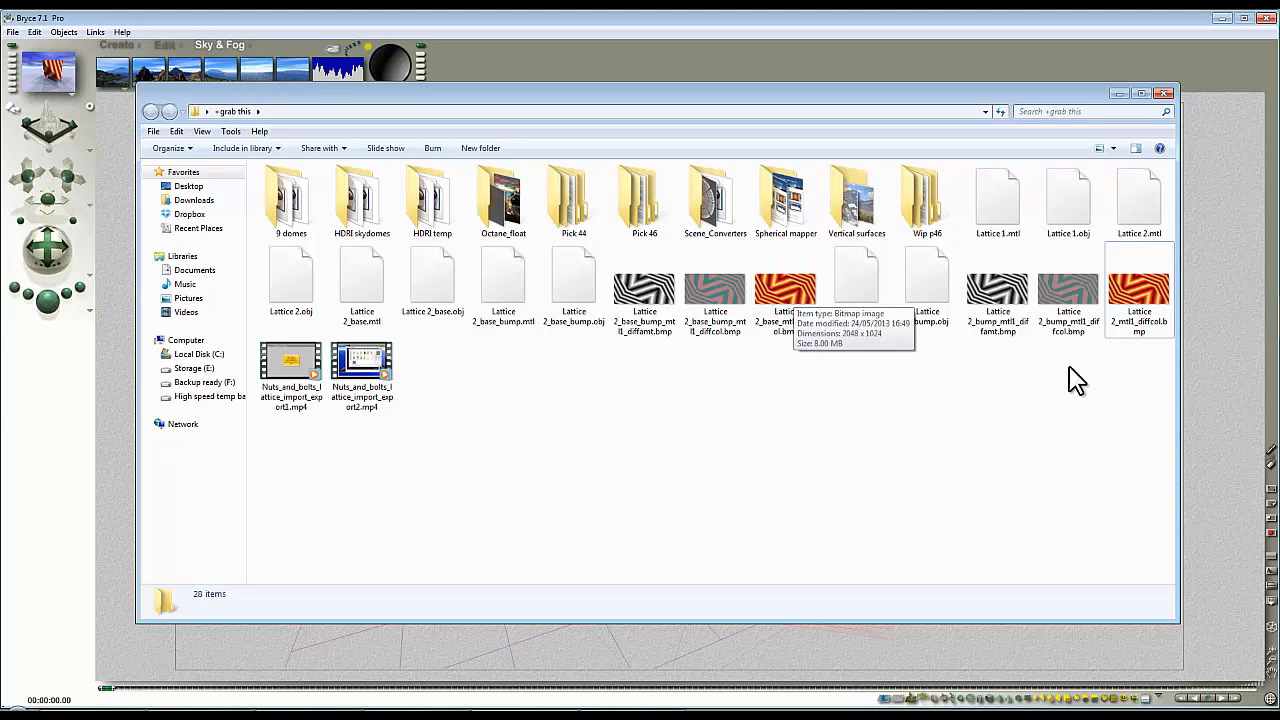
pyautogui.moveTo(1138, 306)
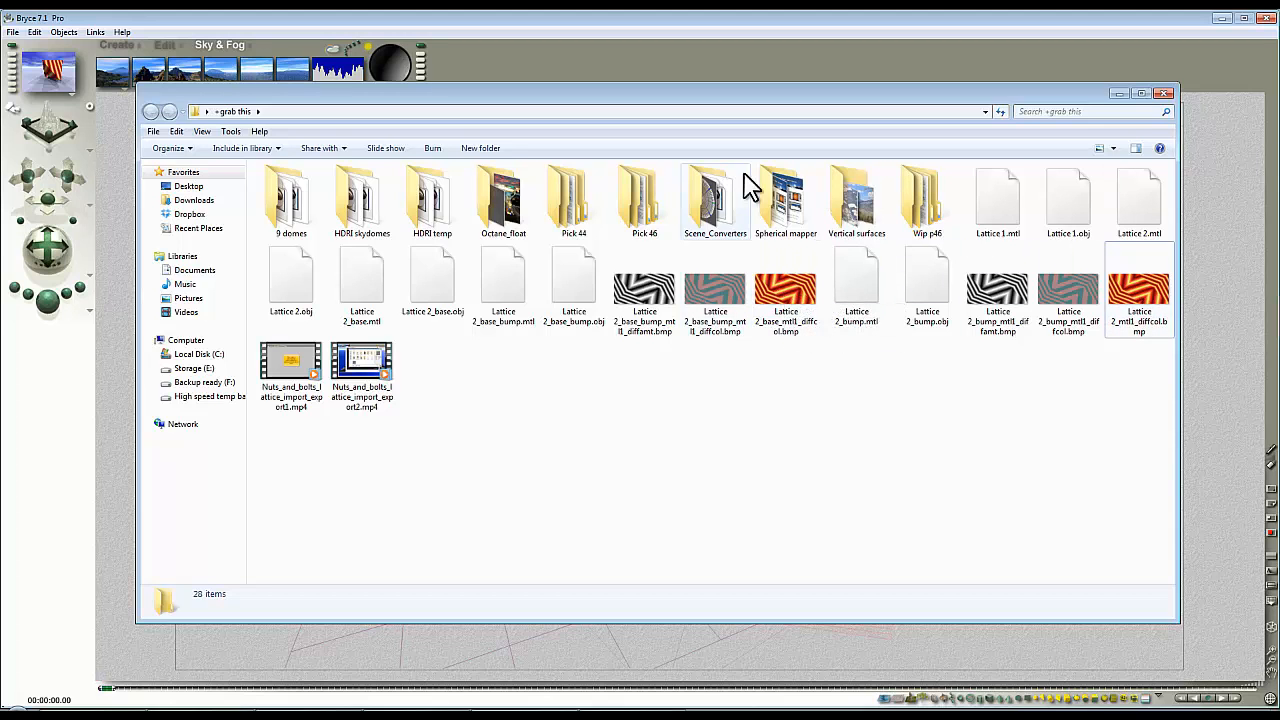
pyautogui.click(614, 66)
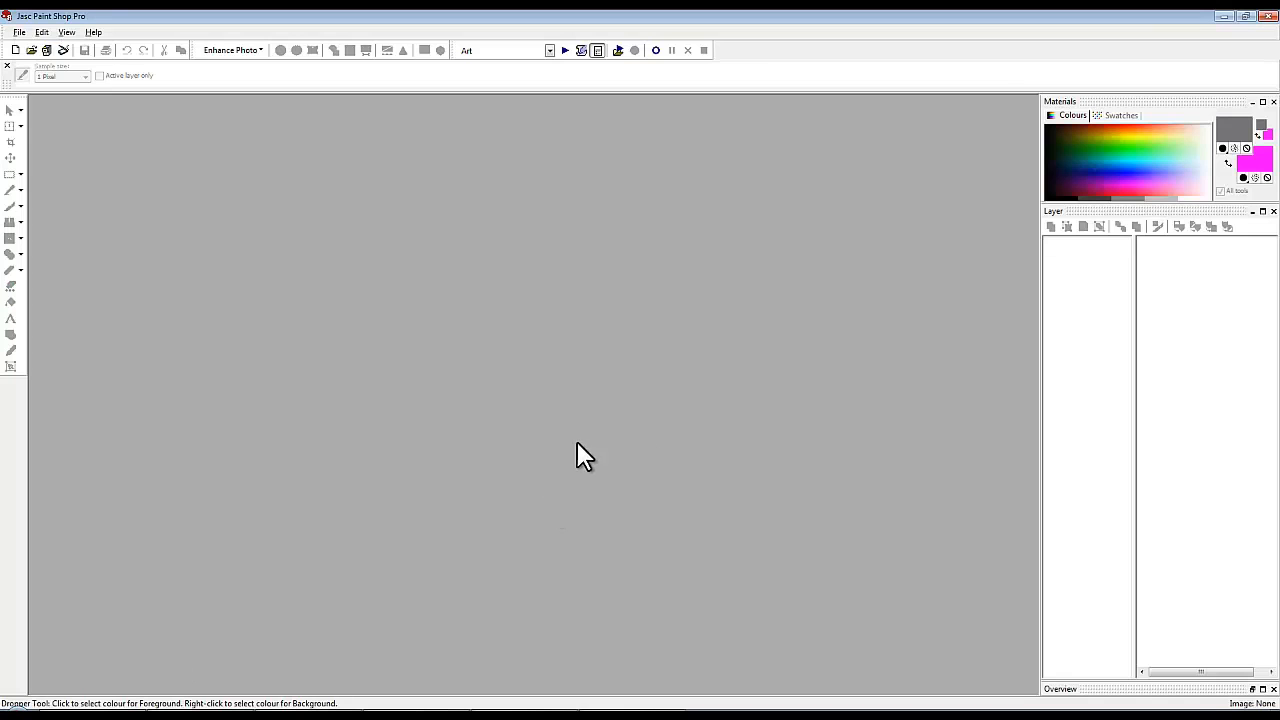
# Step: Open both diffcol colour maps in Paint Shop Pro, compare their stripe patterns and close both images
pyautogui.moveTo(955, 375); pyautogui.dragTo(955, 377)
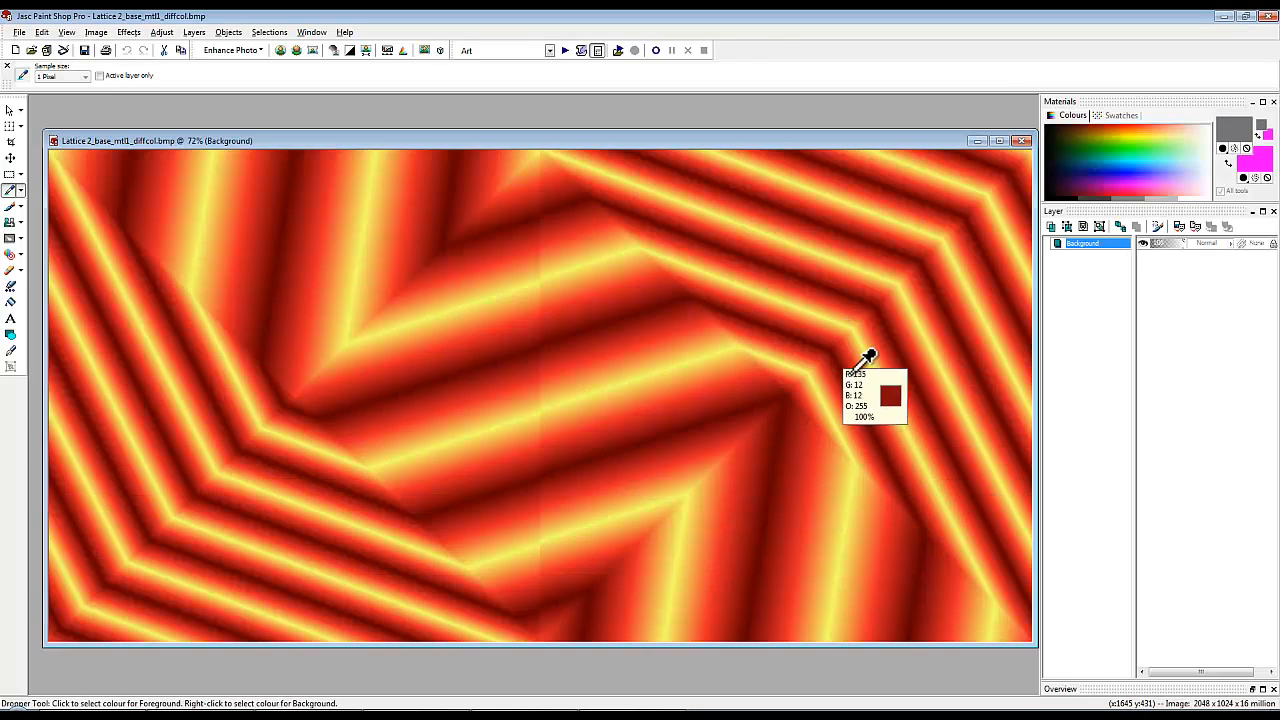
pyautogui.moveTo(1279, 406); pyautogui.dragTo(500, 360)
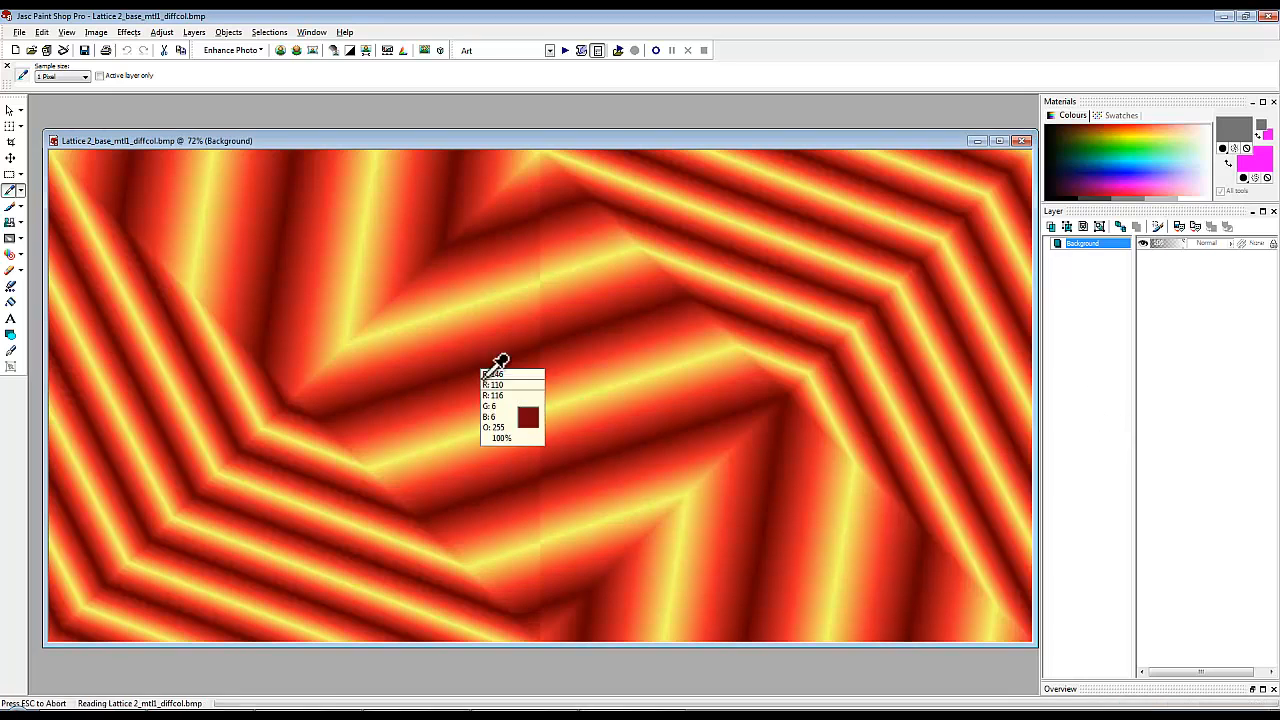
pyautogui.moveTo(914, 163)
pyautogui.mouseDown()
pyautogui.moveTo(794, 354)
pyautogui.moveTo(940, 120)
pyautogui.moveTo(1000, 100)
pyautogui.moveTo(1037, 140)
pyautogui.moveTo(949, 290)
pyautogui.moveTo(890, 218)
pyautogui.moveTo(905, 162)
pyautogui.mouseUp()
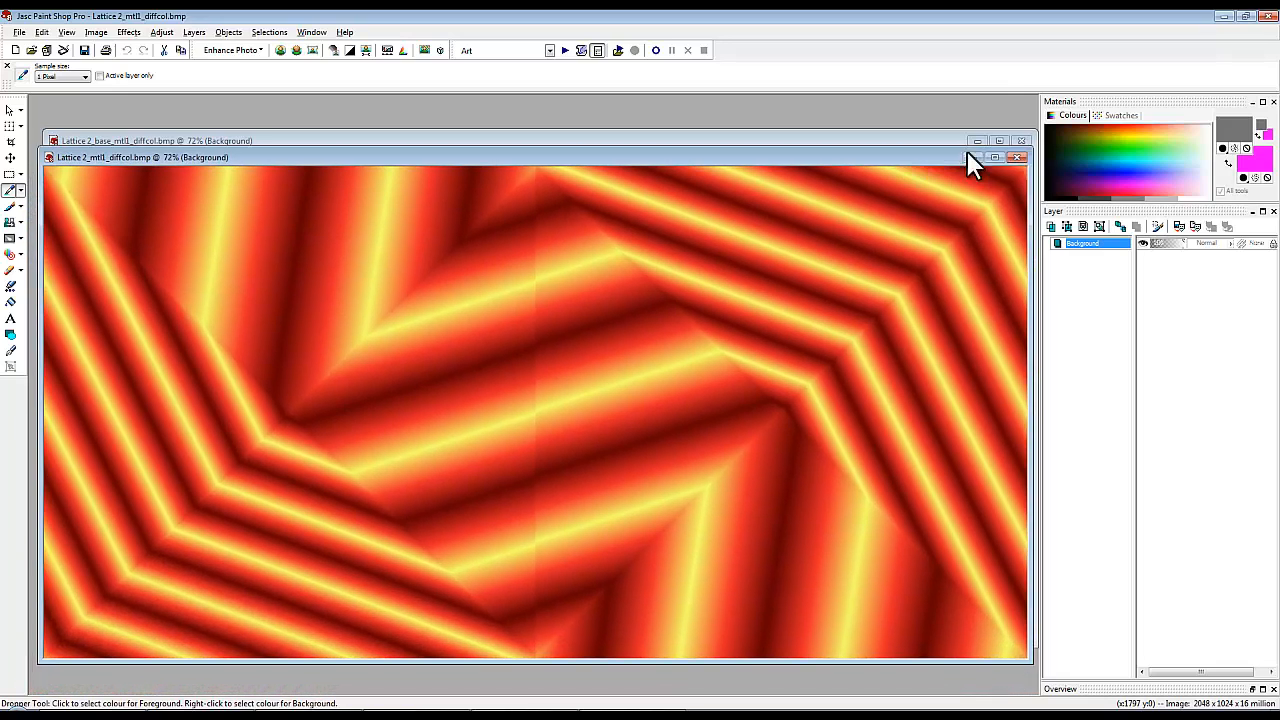
pyautogui.click(1020, 158)
pyautogui.click(1021, 140)
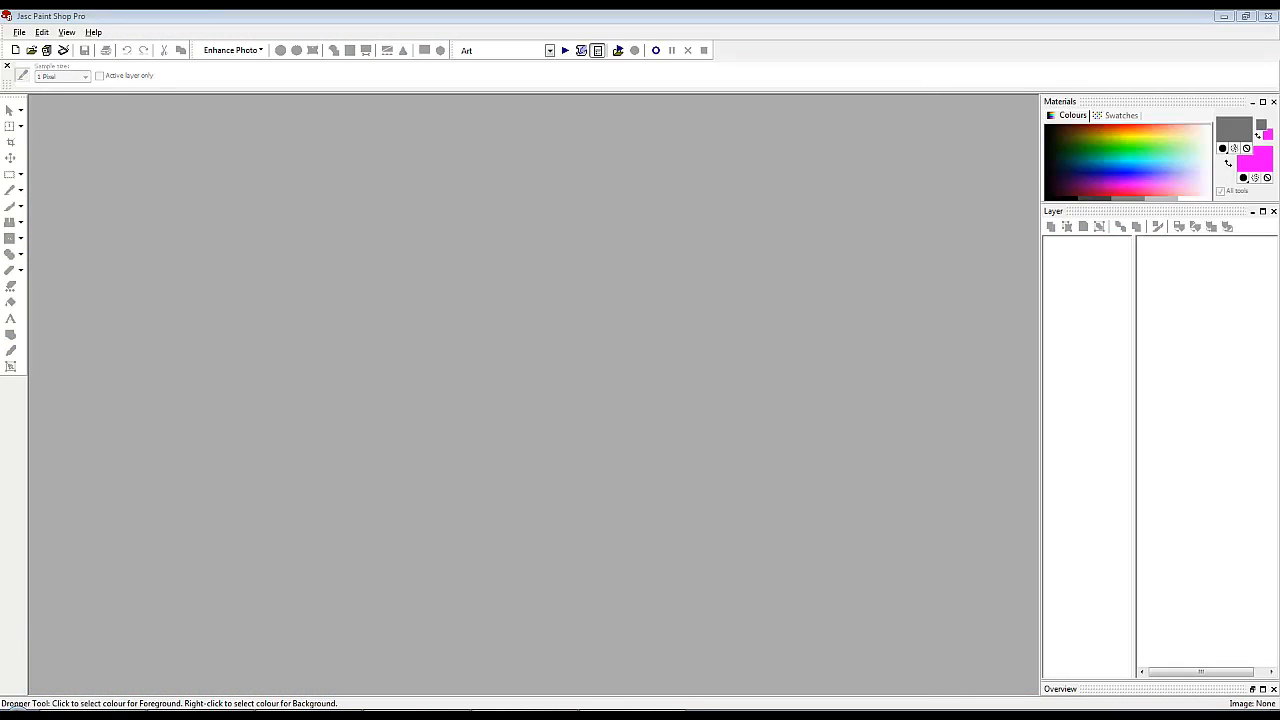
# Step: Open Lattice 2_mtl1_diffcol.bmp in Paint Shop Pro and crop it to its left 1024 x 1024 half
pyautogui.moveTo(570, 300); pyautogui.dragTo(572, 304)
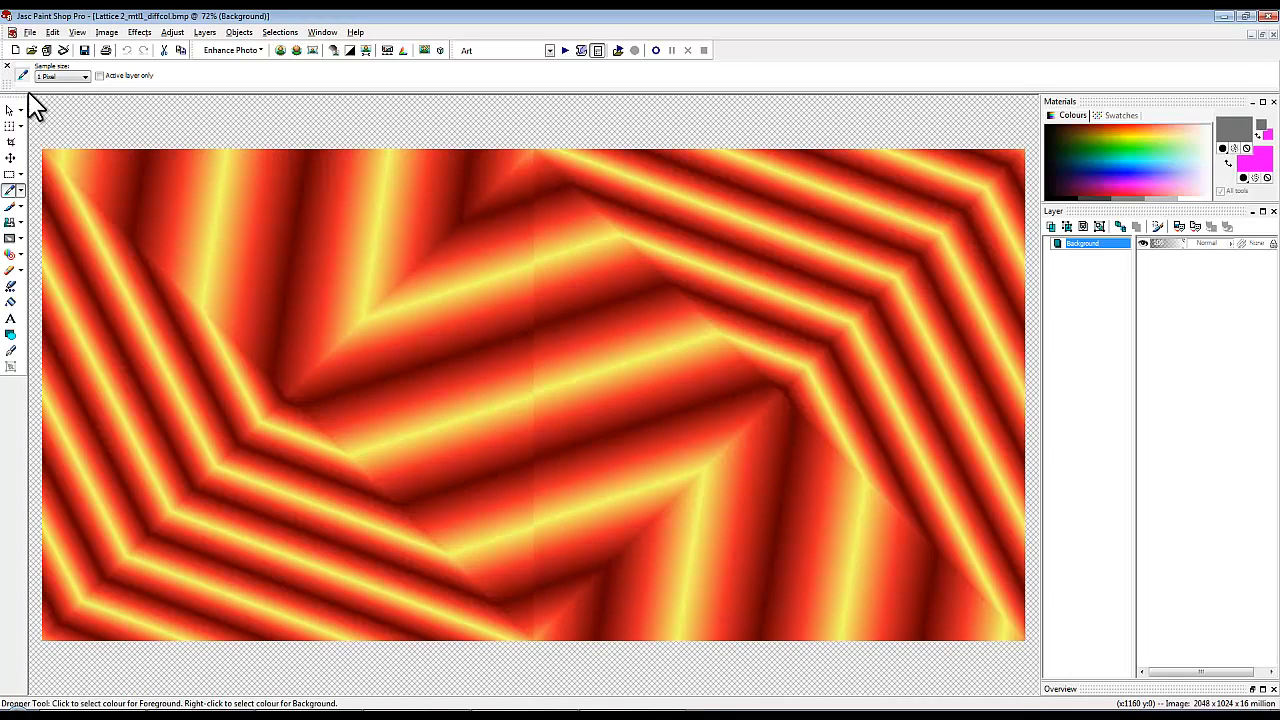
pyautogui.click(11, 142)
pyautogui.moveTo(42, 138); pyautogui.dragTo(553, 703)
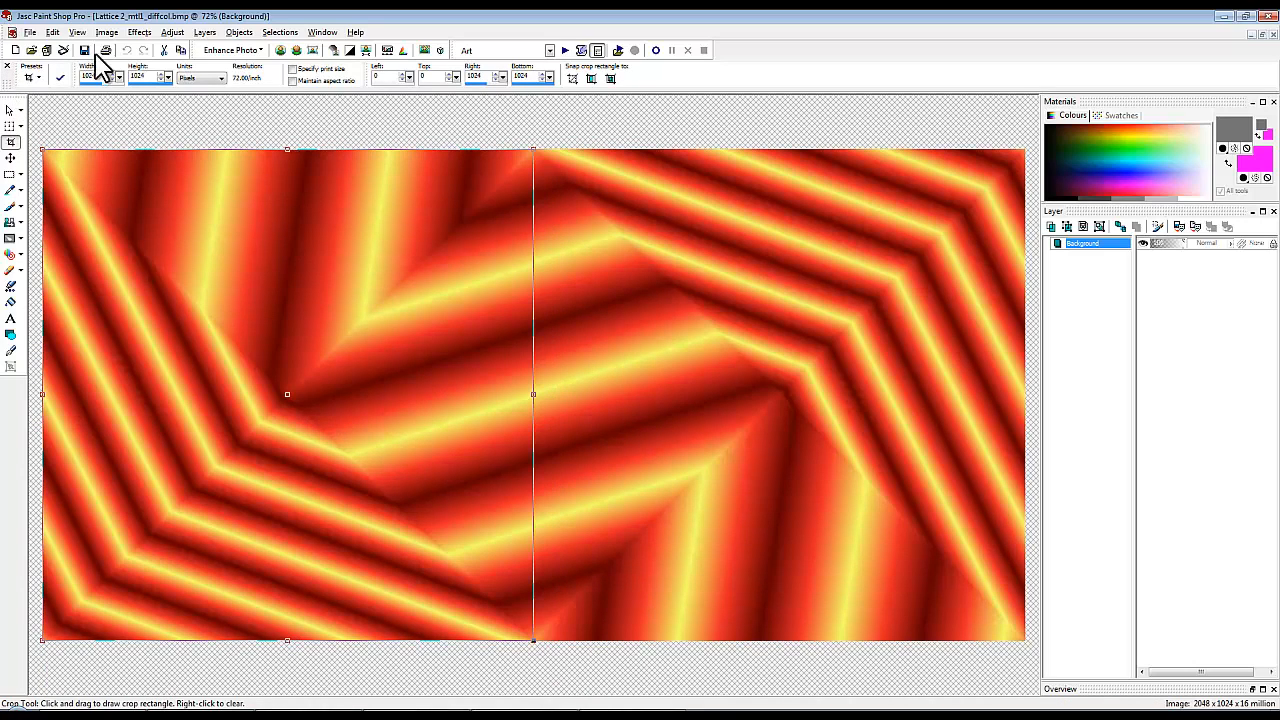
pyautogui.doubleClick(379, 320)
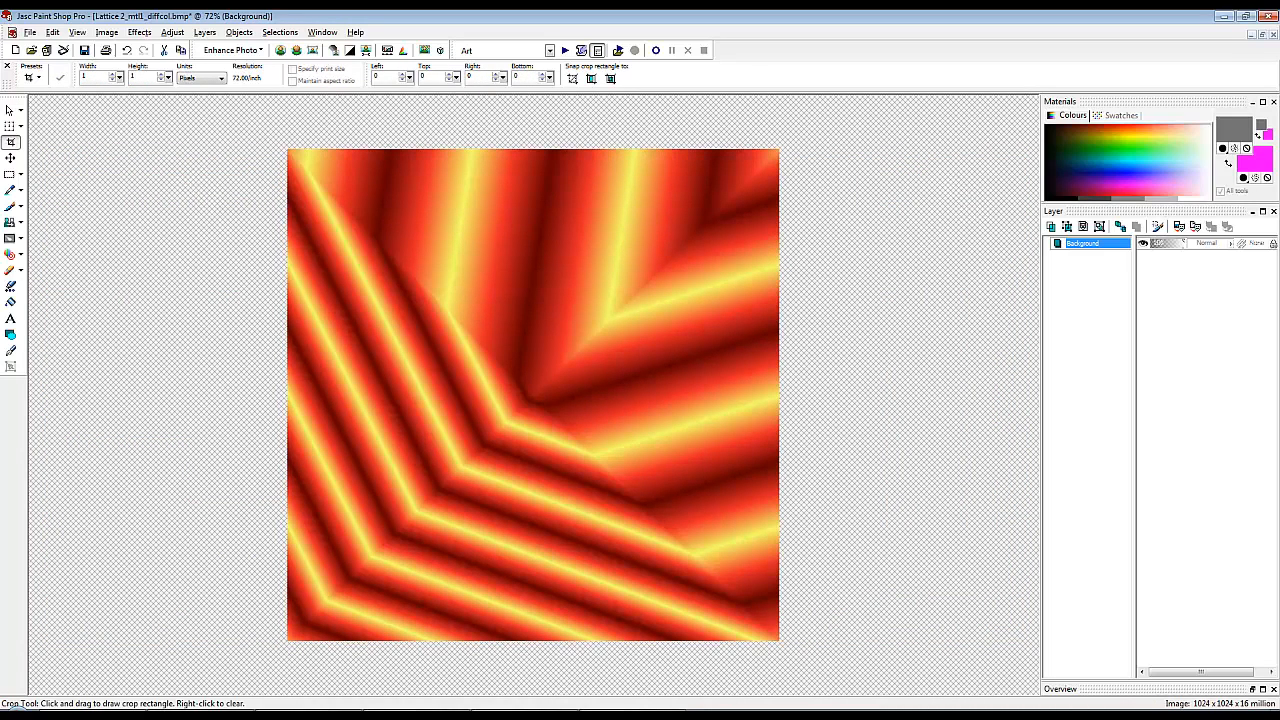
# Step: Paste the cropped front colour map as a new layer into Lattice 2_base_mtl1_diffcol.bmp and align it over the left half
pyautogui.moveTo(1279, 340); pyautogui.dragTo(589, 357)
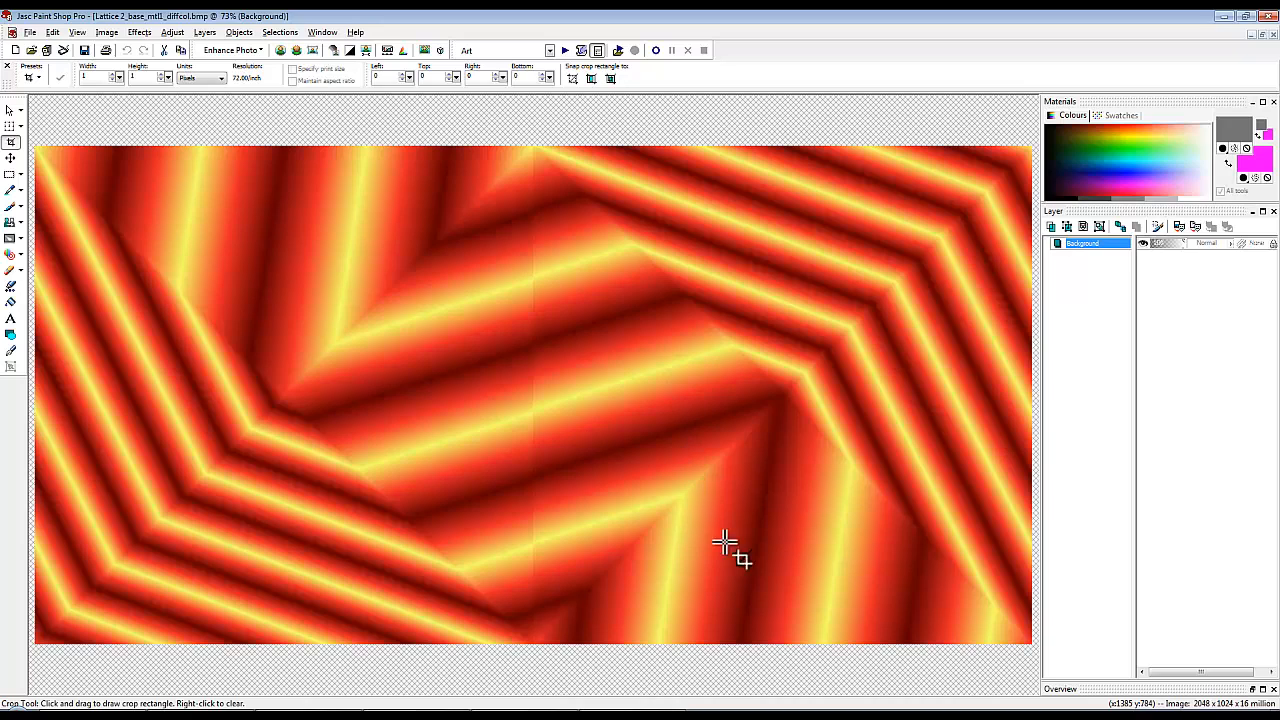
pyautogui.hotkey('ctrl', 'l')
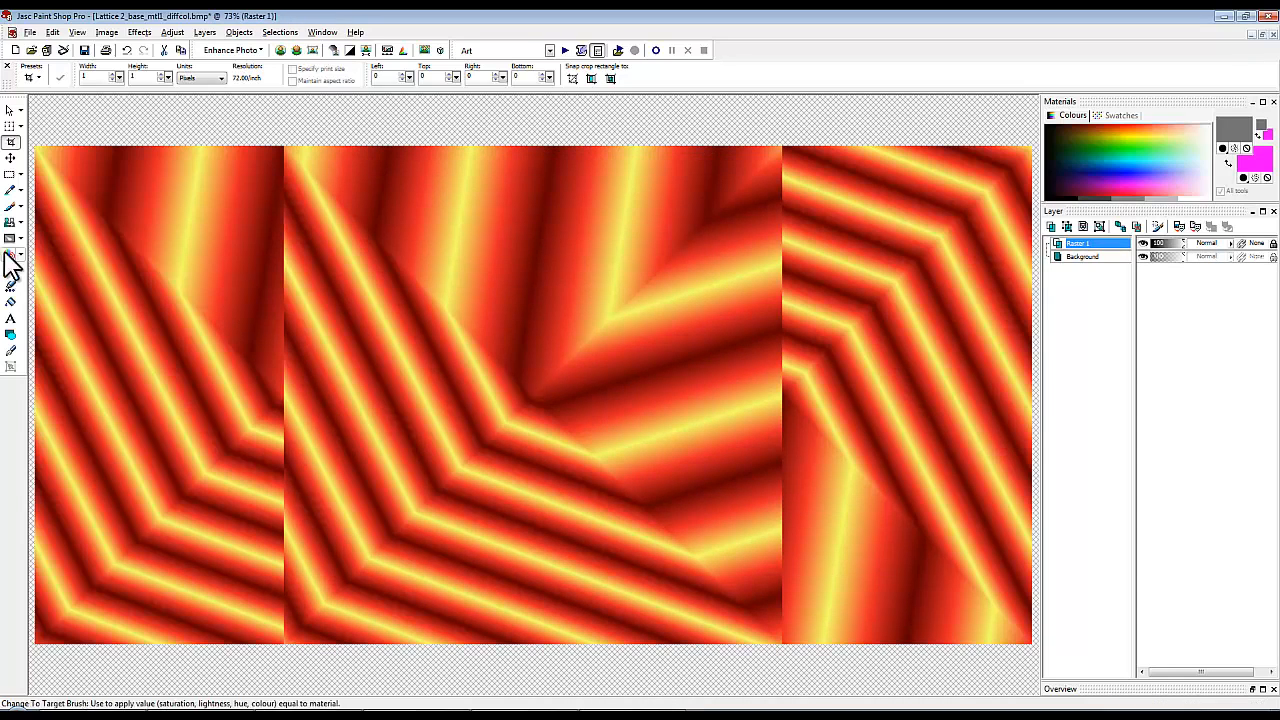
pyautogui.moveTo(527, 360); pyautogui.dragTo(427, 366)
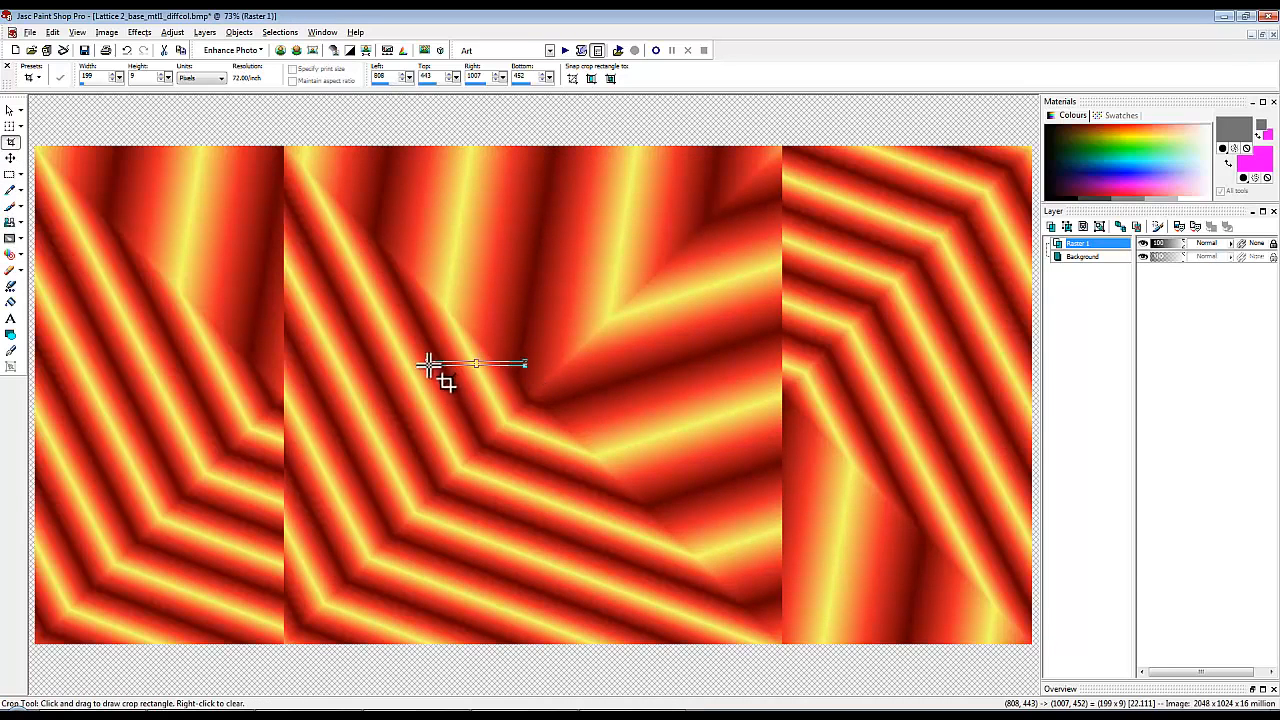
pyautogui.click(10, 158)
pyautogui.moveTo(560, 403); pyautogui.dragTo(343, 420)
pyautogui.scroll(1, 466, 265)
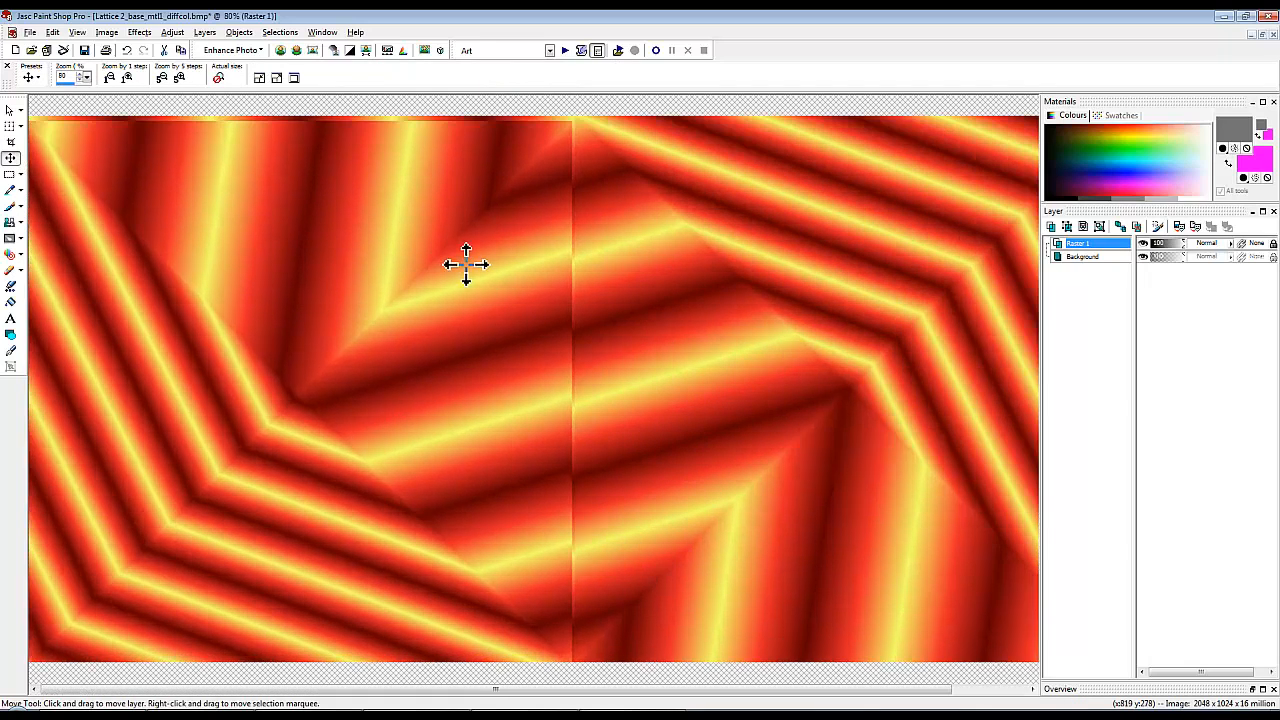
pyautogui.scroll(4, 466, 265)
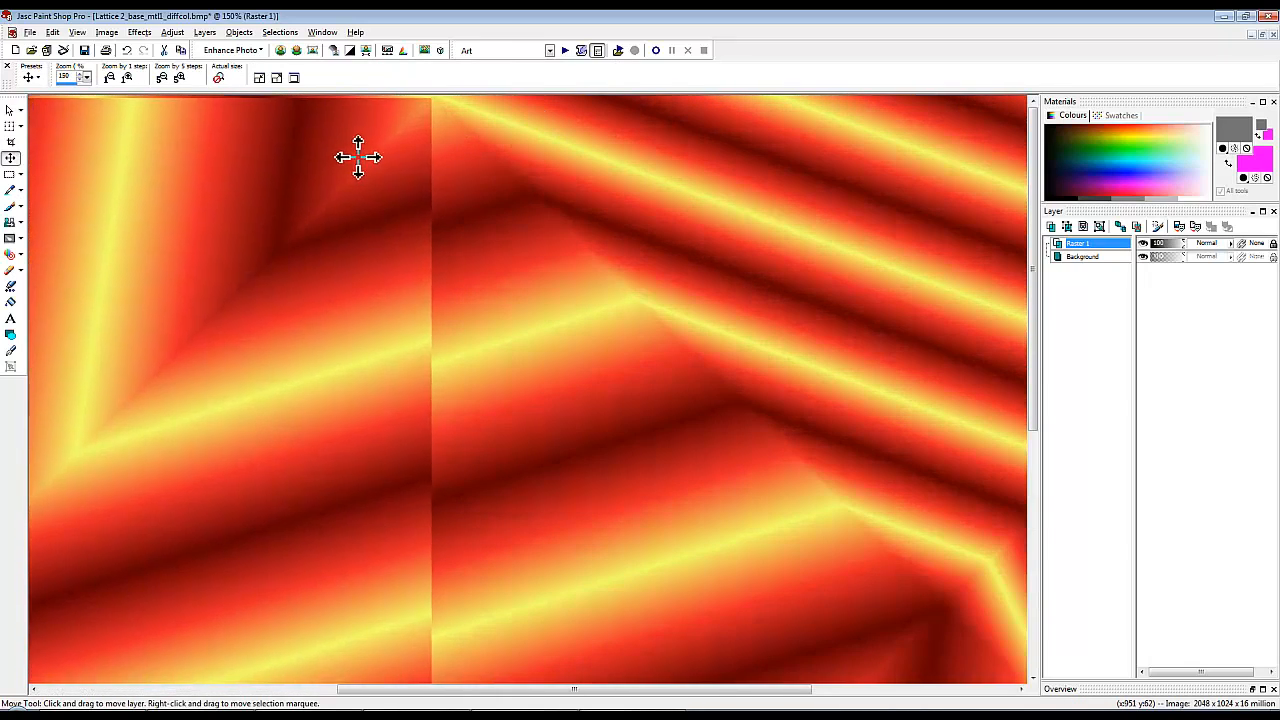
pyautogui.scroll(4, 400, 114)
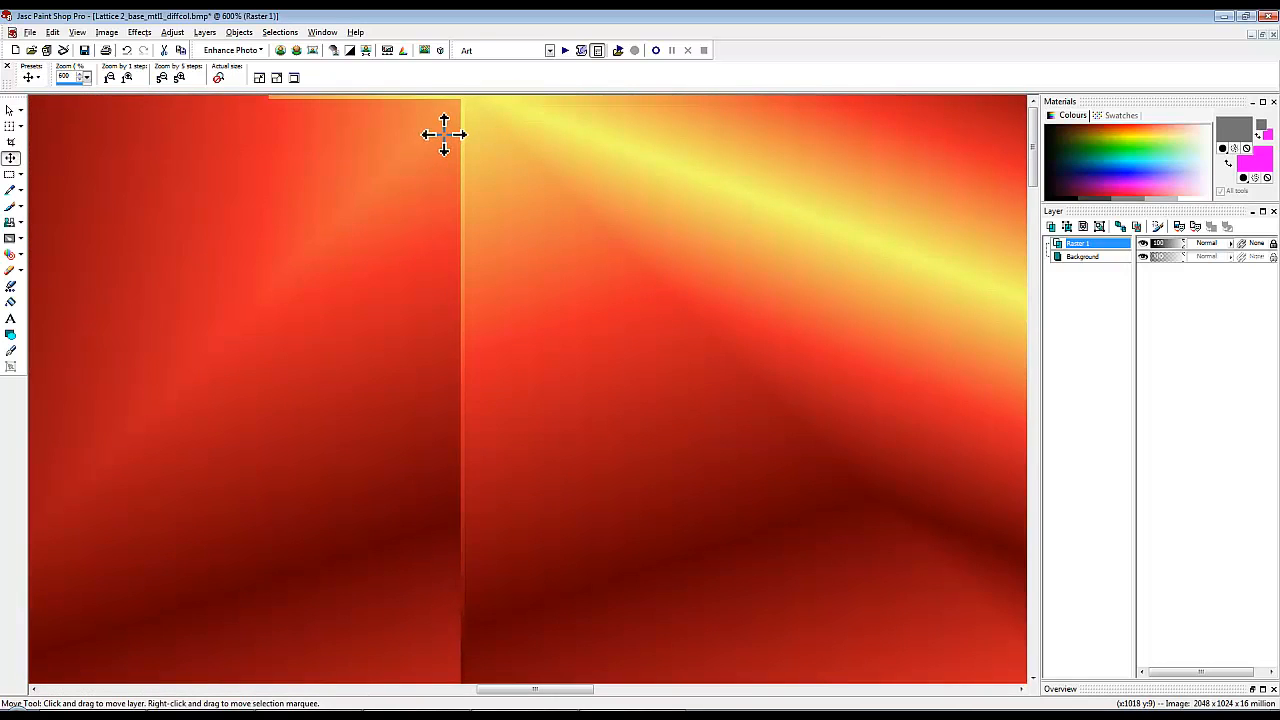
pyautogui.scroll(-6, 463, 209)
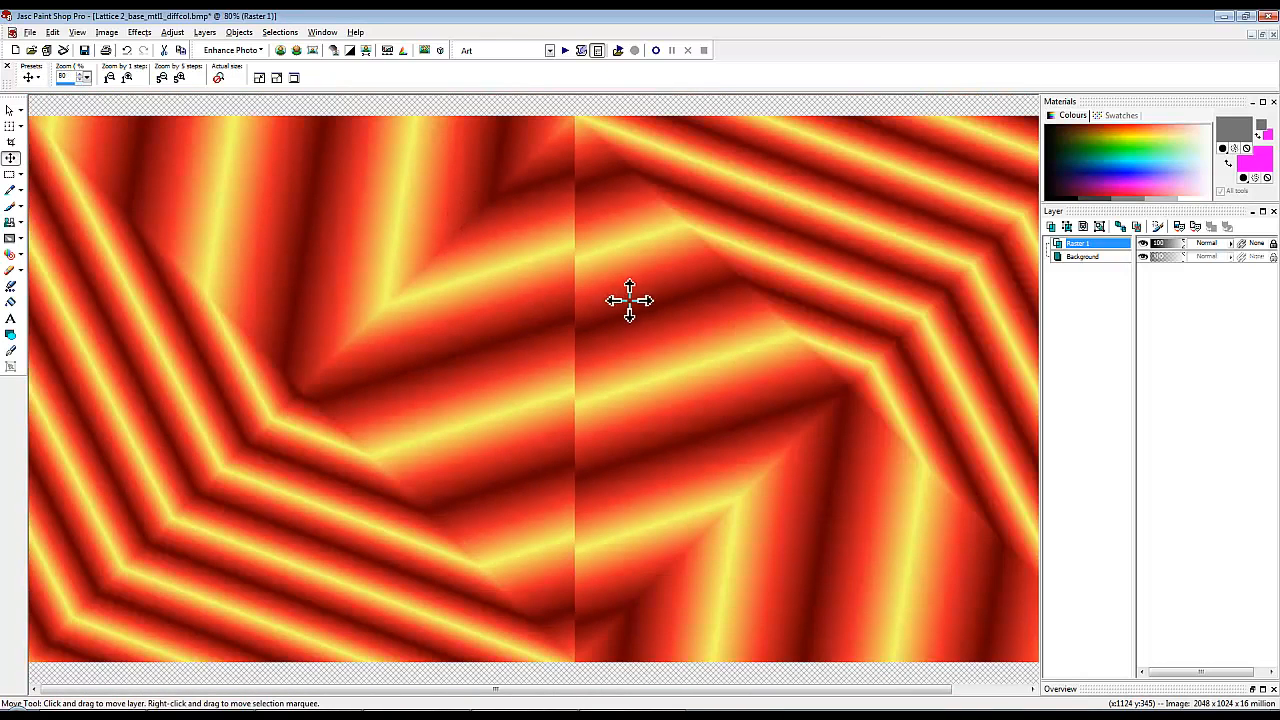
pyautogui.scroll(-2, 541, 306)
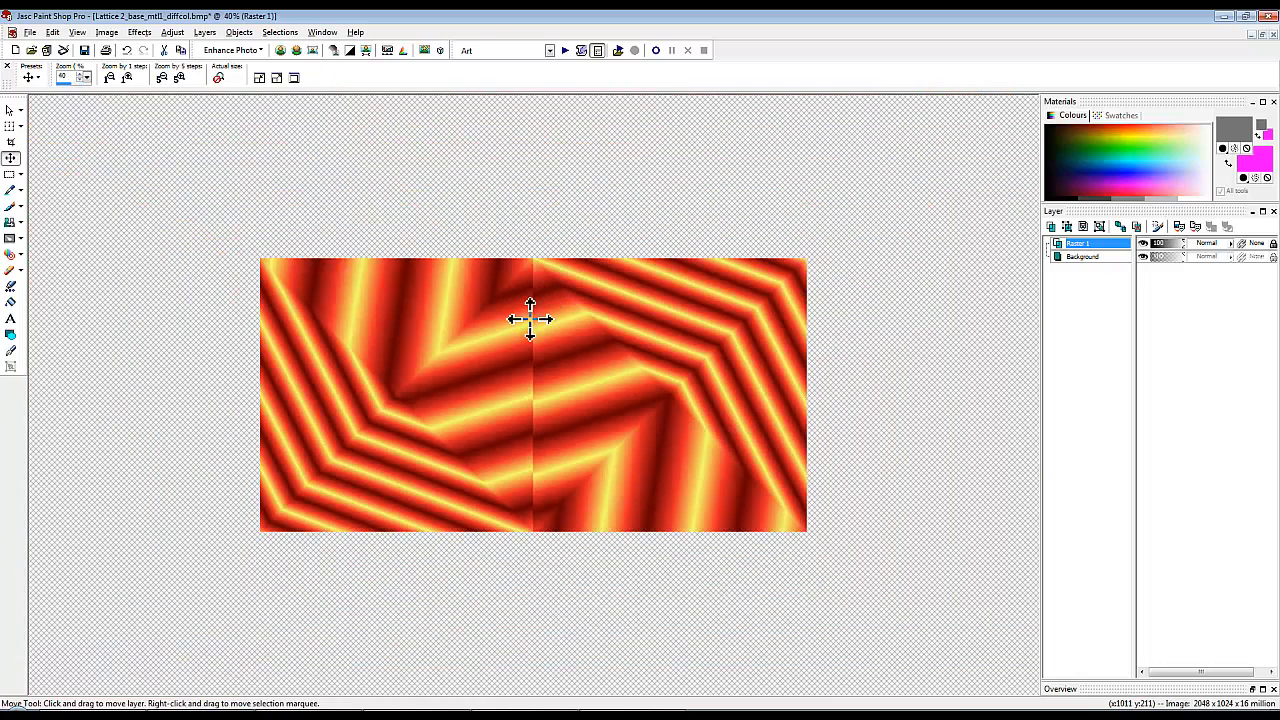
# Step: Save a JPEG copy of the combined colour map as diffuse in the "+grab this" folder, with standard encoding and compression factor 1
pyautogui.click(30, 32)
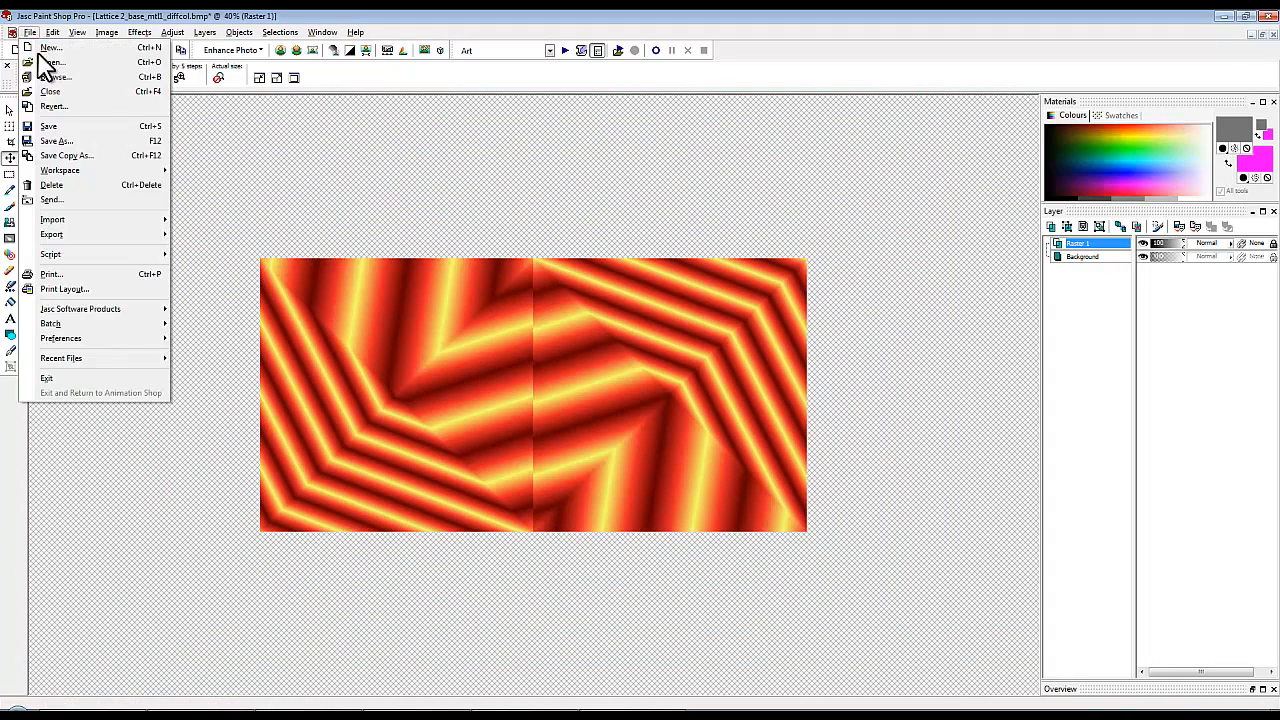
pyautogui.click(108, 156)
pyautogui.click(738, 628)
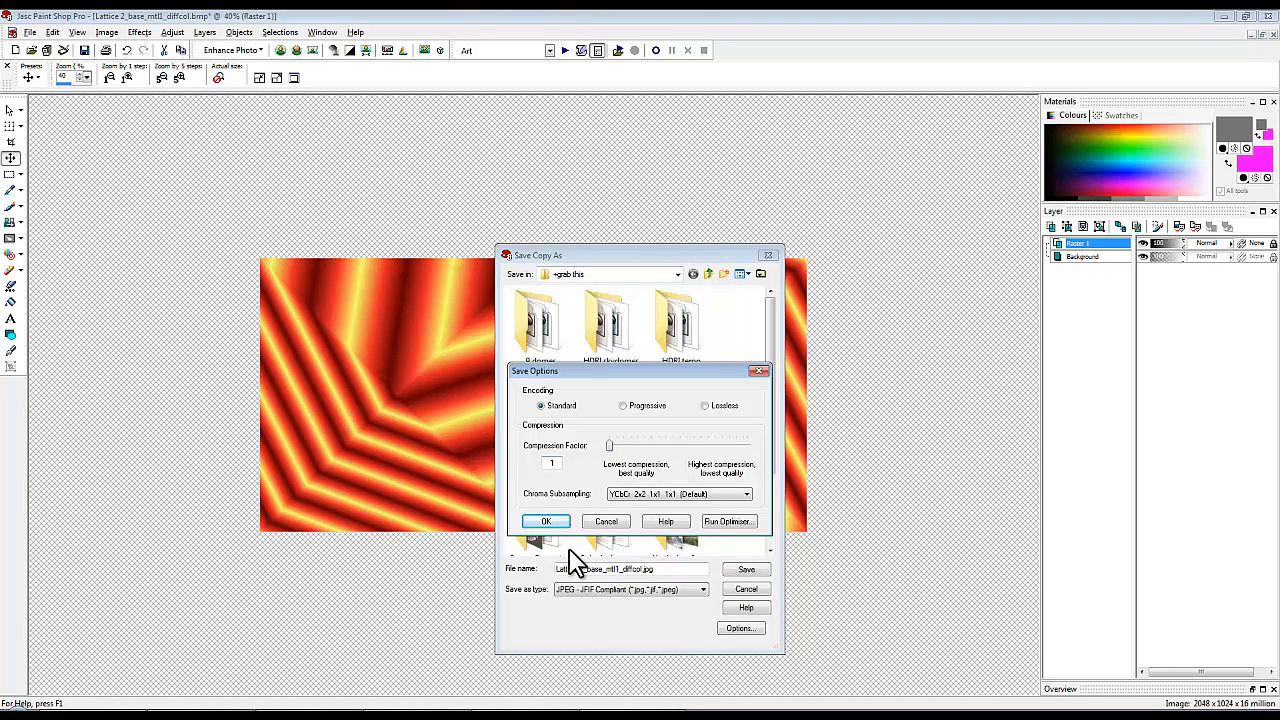
pyautogui.click(550, 520)
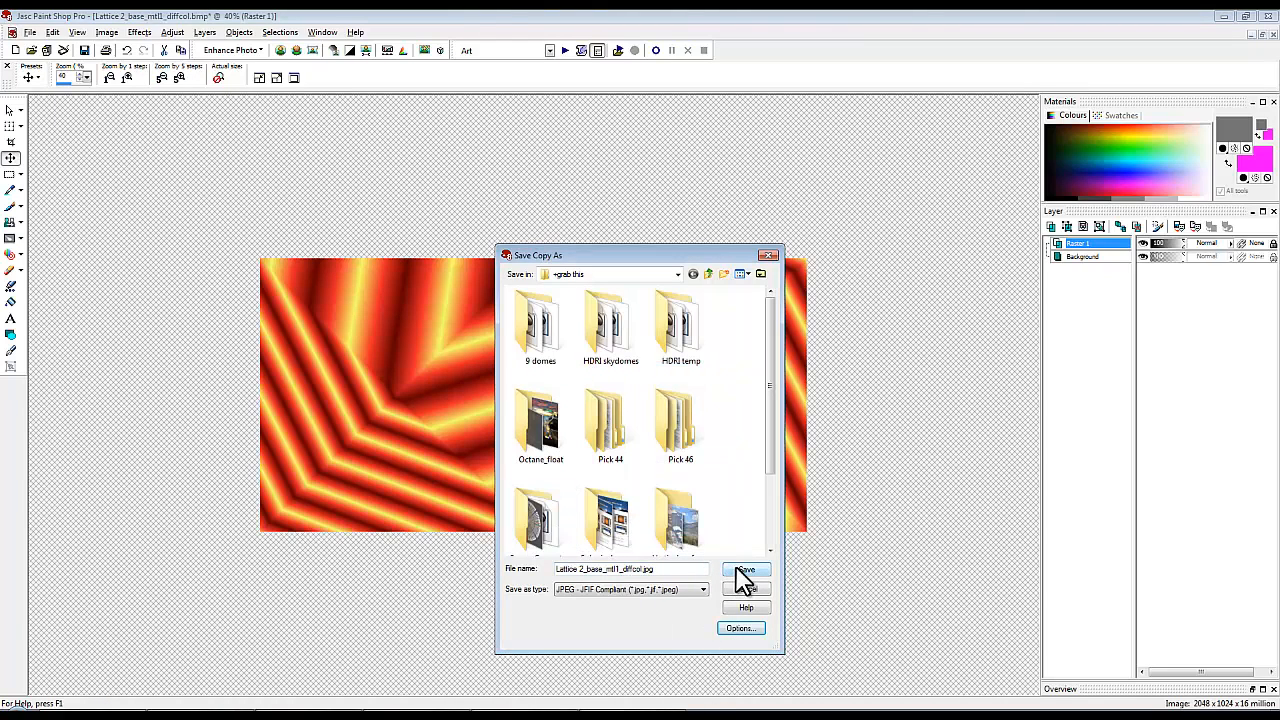
pyautogui.moveTo(656, 572); pyautogui.dragTo(448, 572)
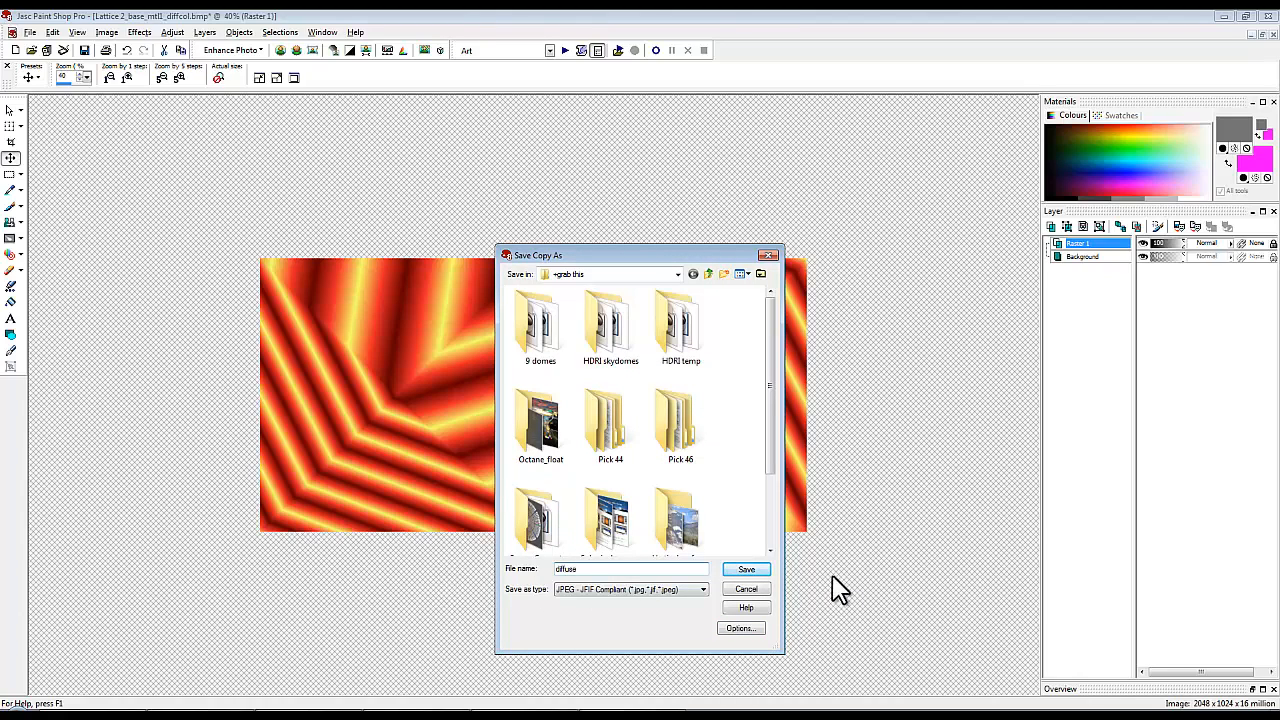
pyautogui.click(752, 571)
pyautogui.click(712, 402)
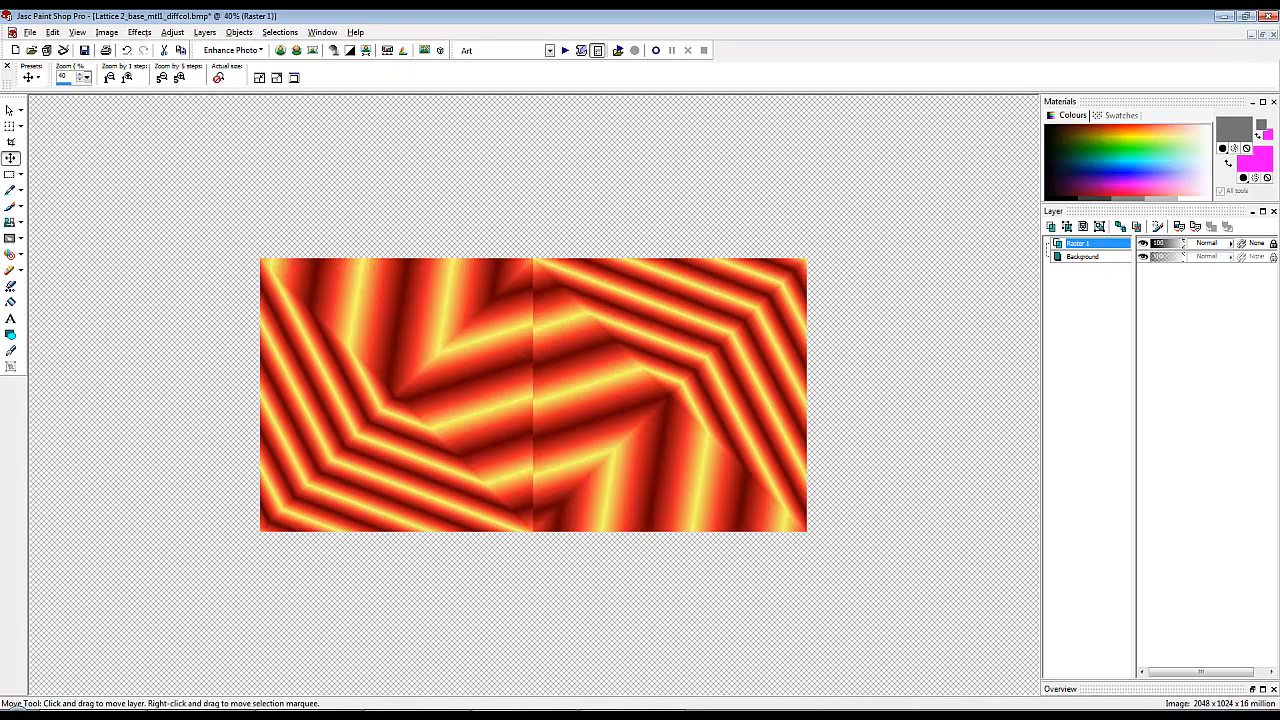
# Step: Open Lattice 2_bump_mtl1_diffcol.bmp and crop it to its left 1024 x 1024 half
pyautogui.moveTo(0, 388); pyautogui.dragTo(600, 388)
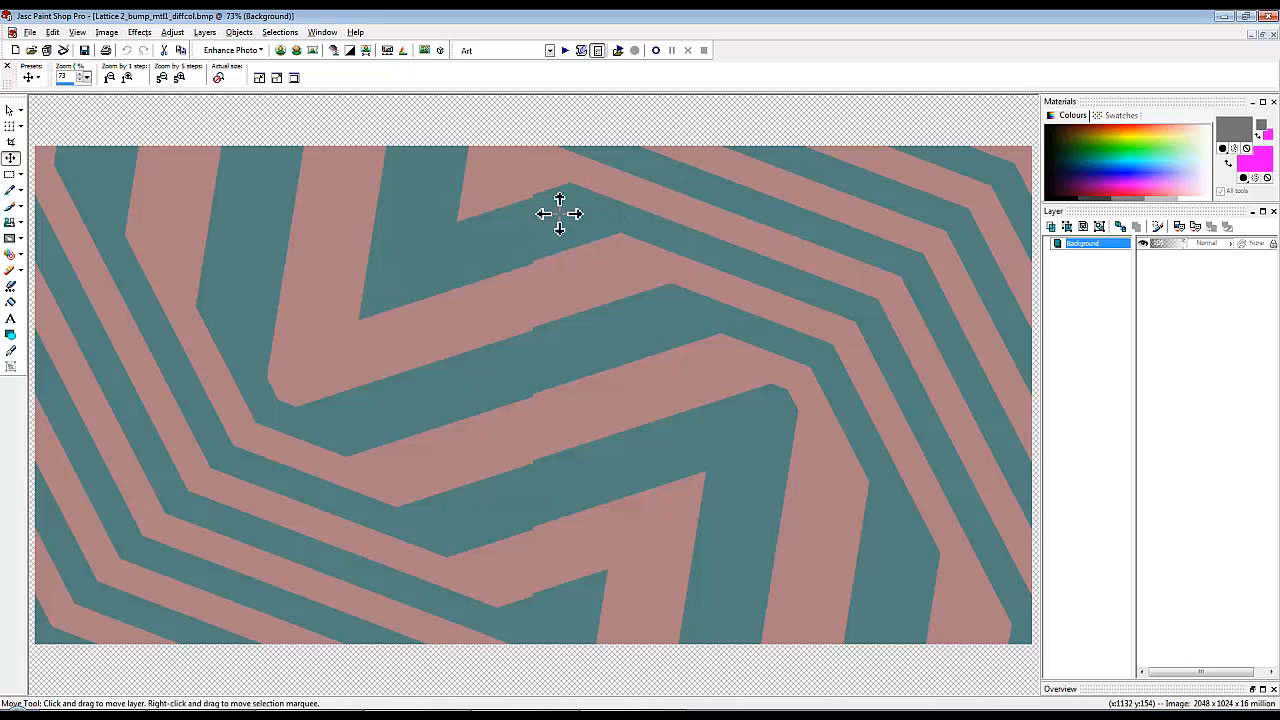
pyautogui.click(11, 141)
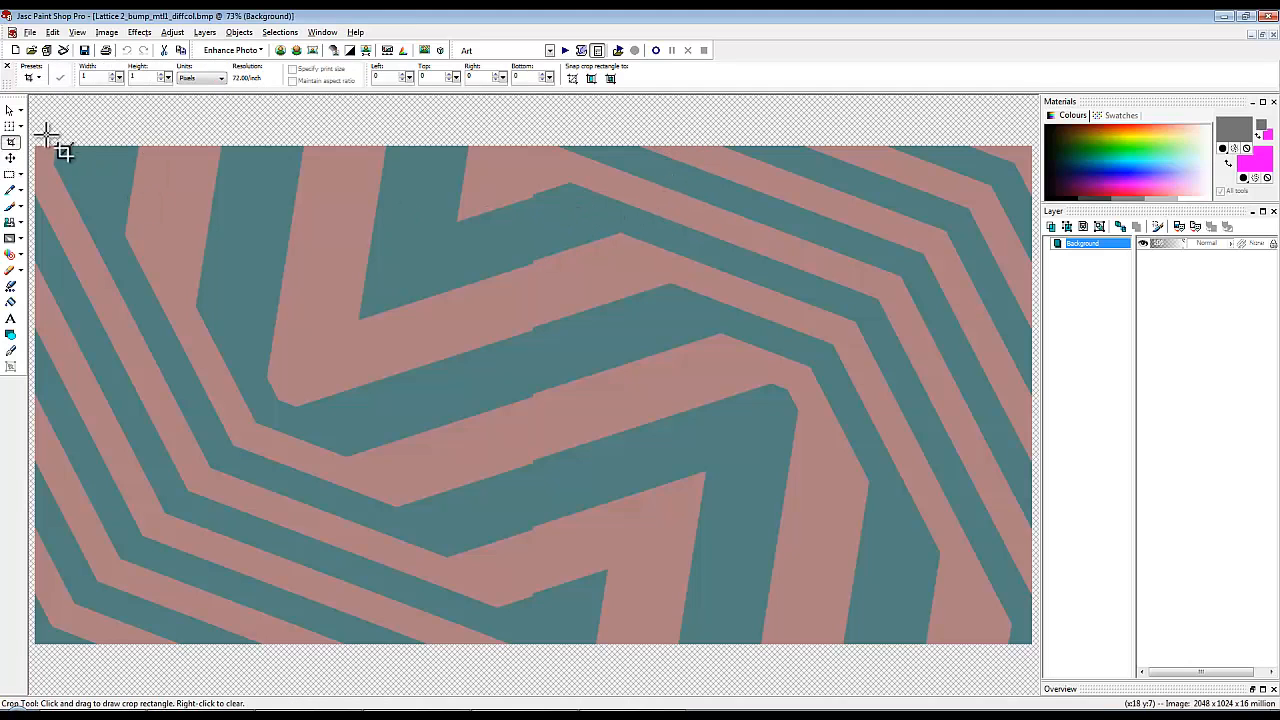
pyautogui.moveTo(35, 128); pyautogui.dragTo(697, 645)
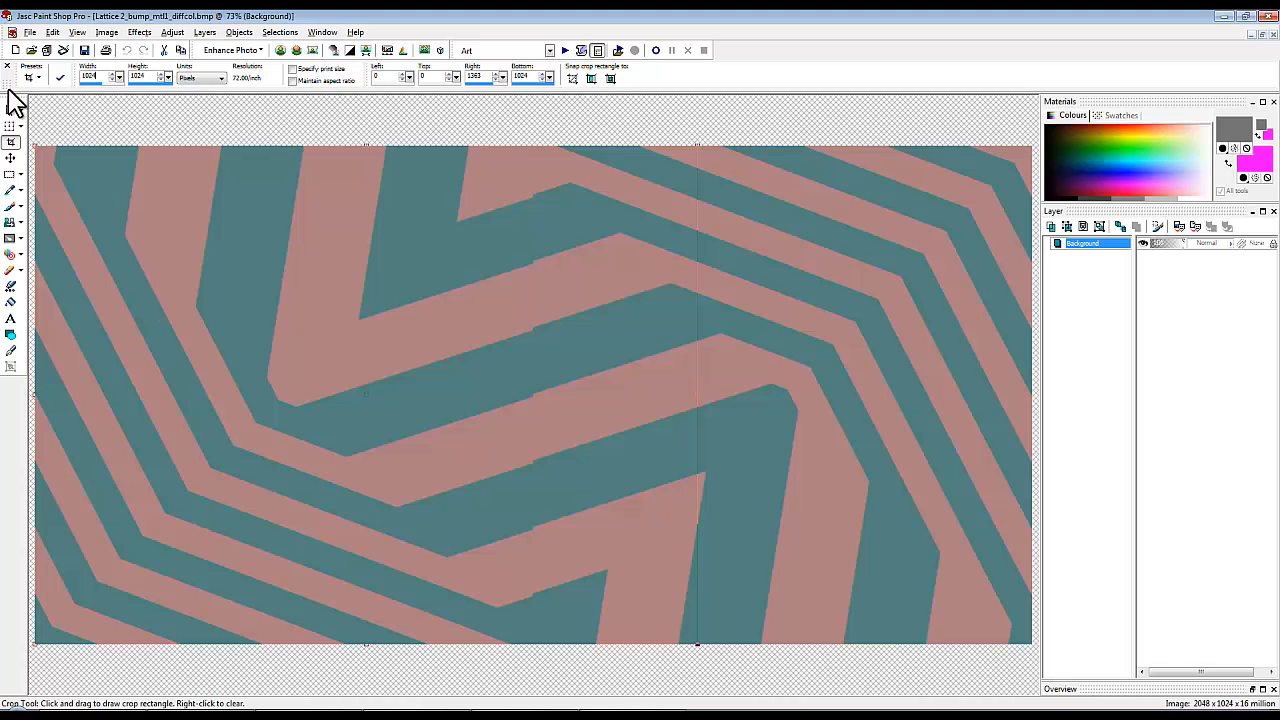
pyautogui.doubleClick(371, 263)
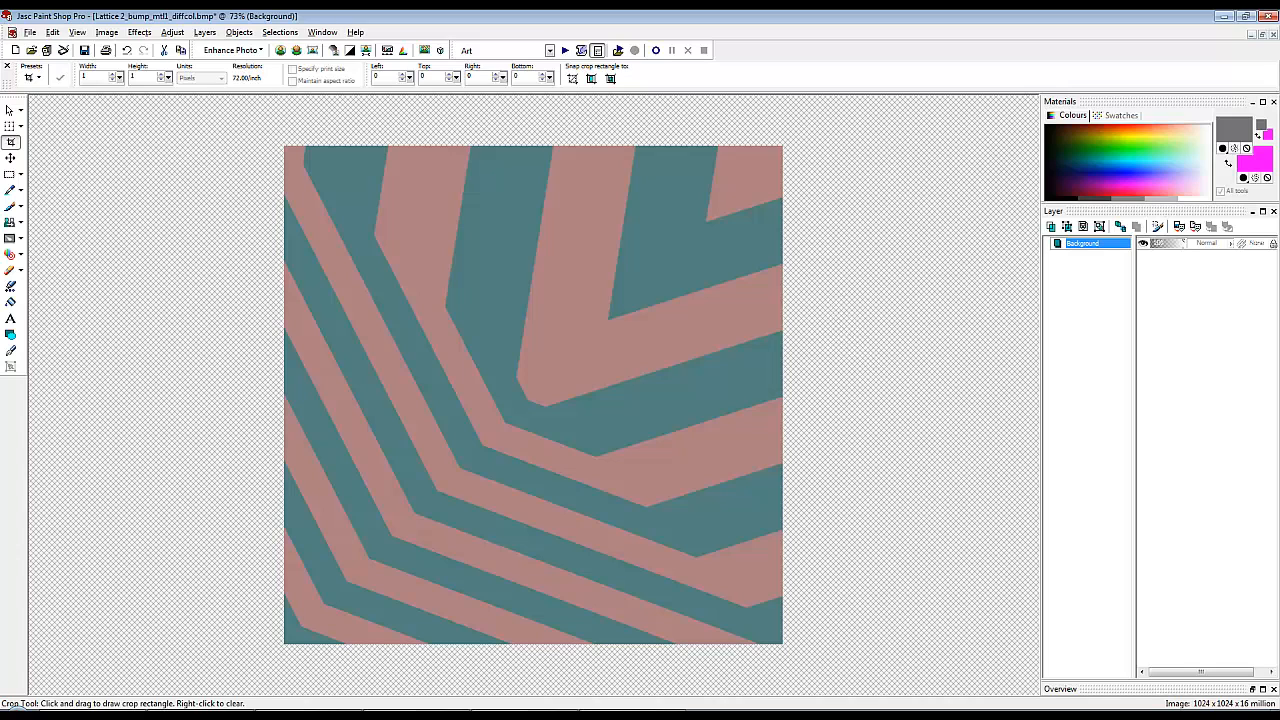
# Step: Paste the cropped front map as a new layer into Lattice 2_base_bump_mtl1_diffcol.bmp and align it over the left half
pyautogui.hotkey('ctrl', 'z')
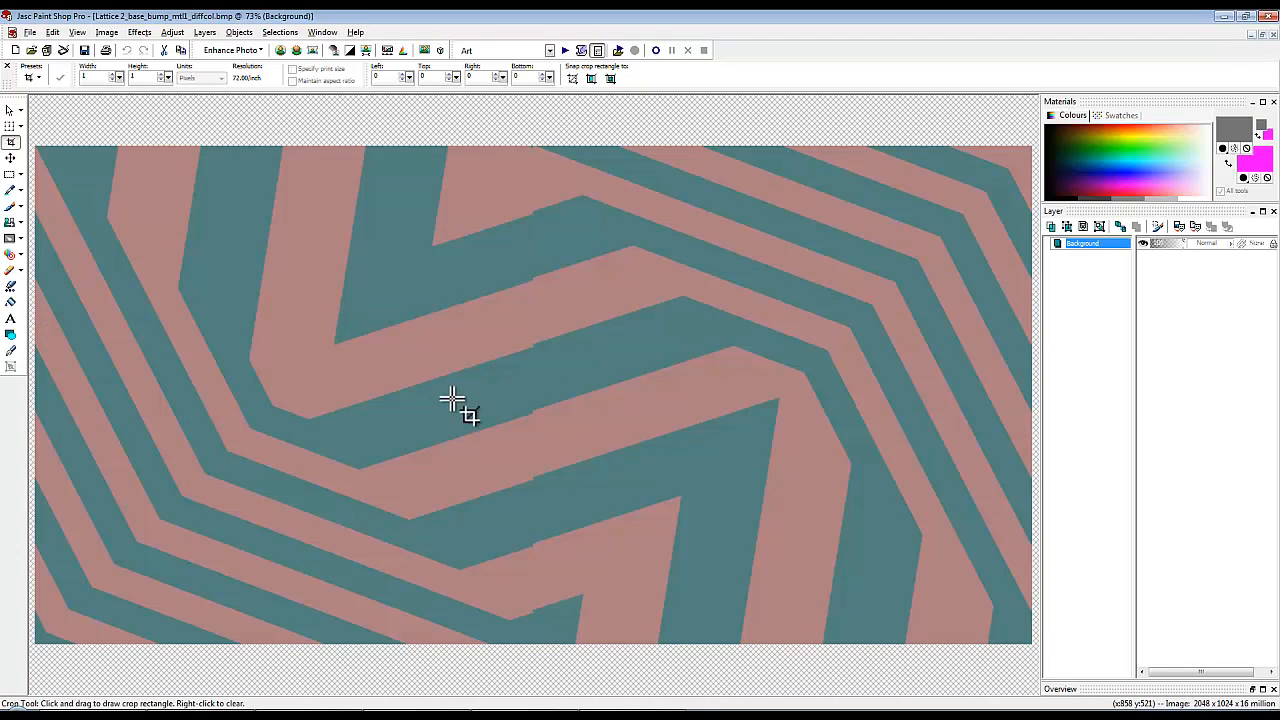
pyautogui.hotkey('ctrl', 'l')
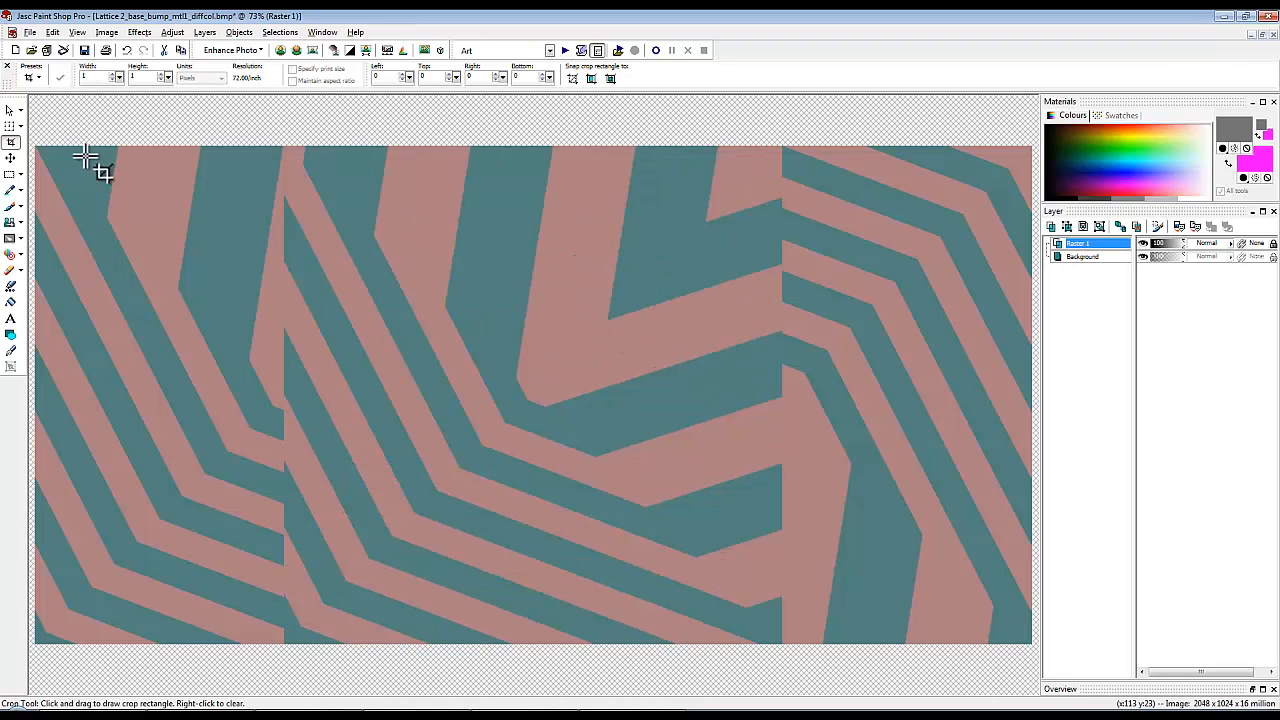
pyautogui.click(11, 158)
pyautogui.moveTo(734, 206); pyautogui.dragTo(505, 204)
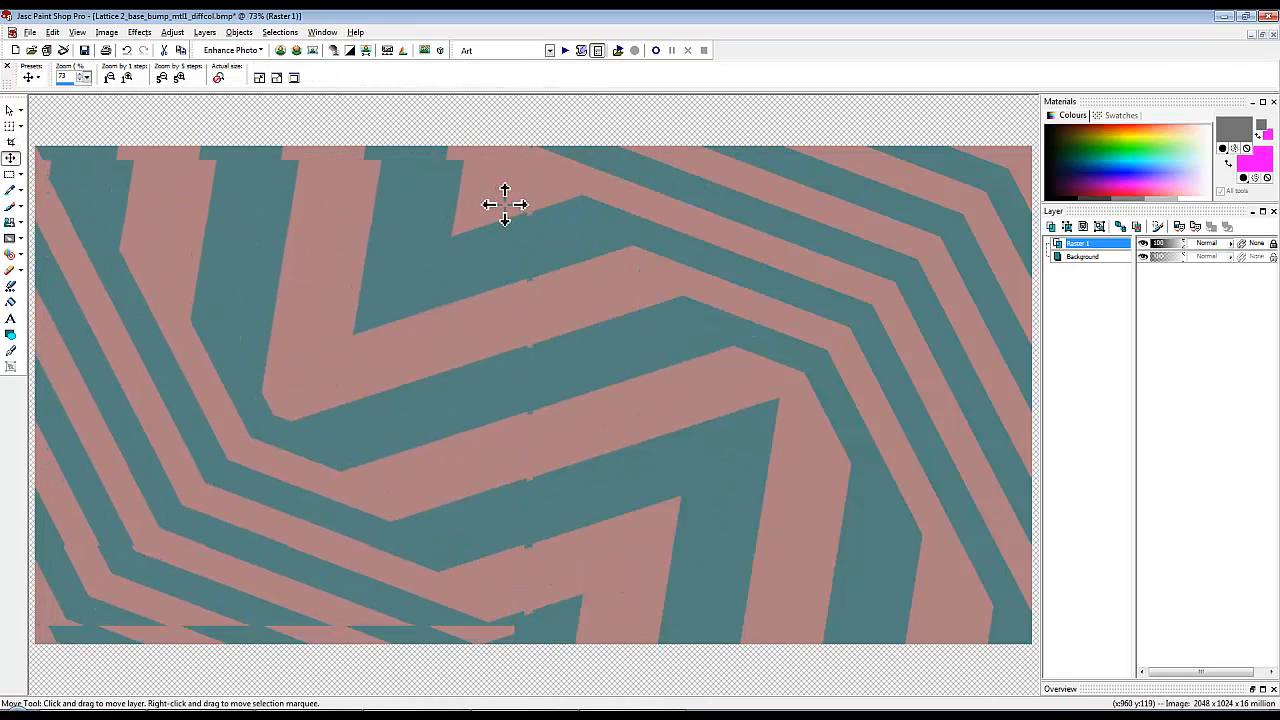
pyautogui.scroll(5, 505, 204)
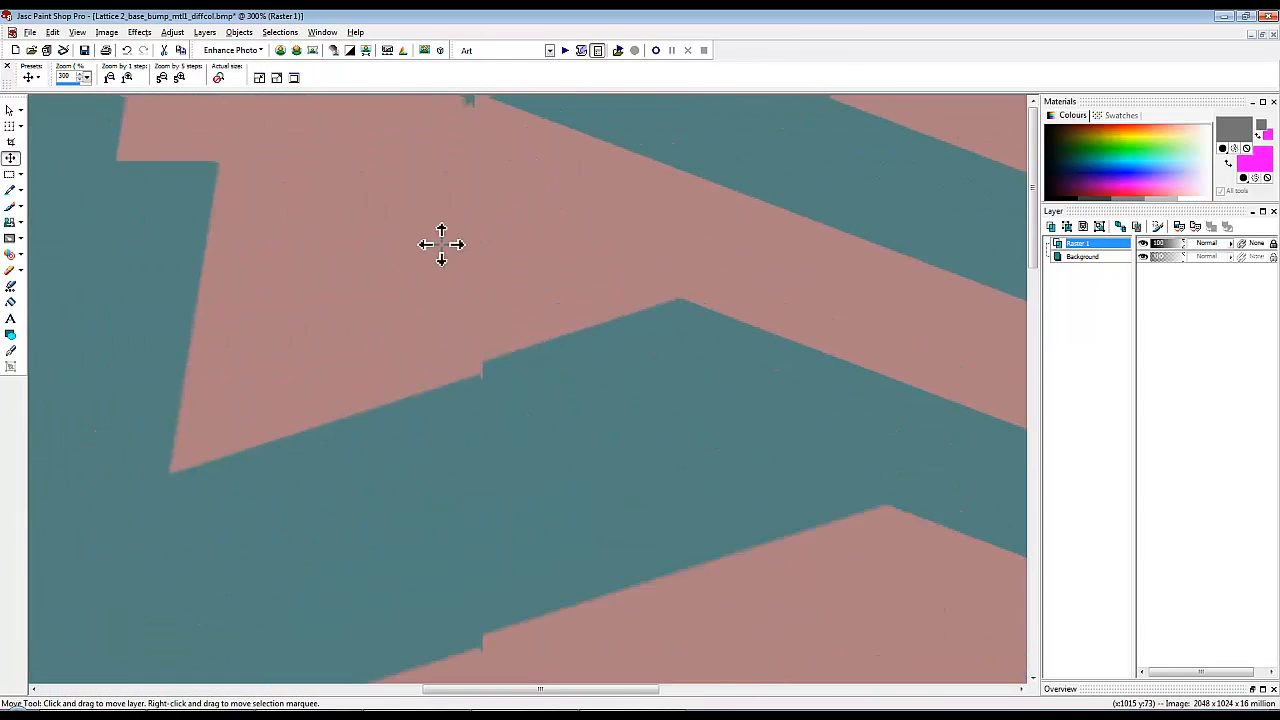
pyautogui.moveTo(441, 244); pyautogui.dragTo(435, 151)
pyautogui.scroll(2, 437, 150)
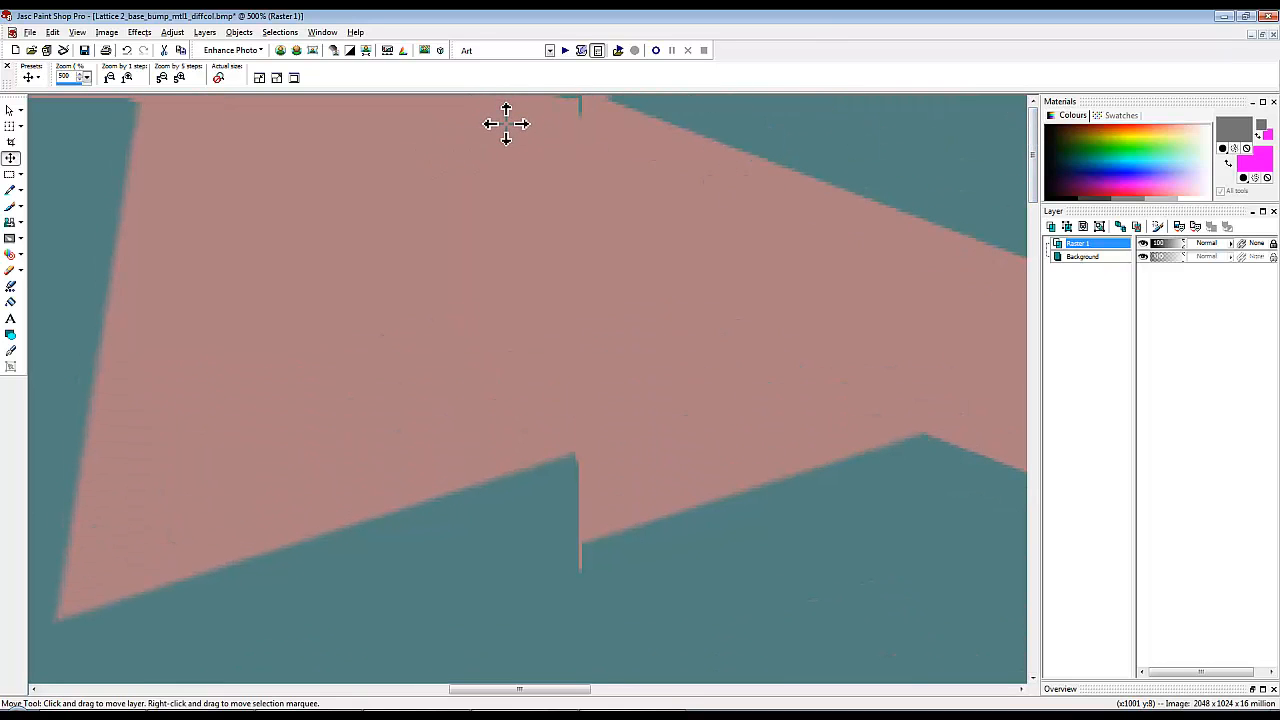
pyautogui.scroll(-10, 580, 249)
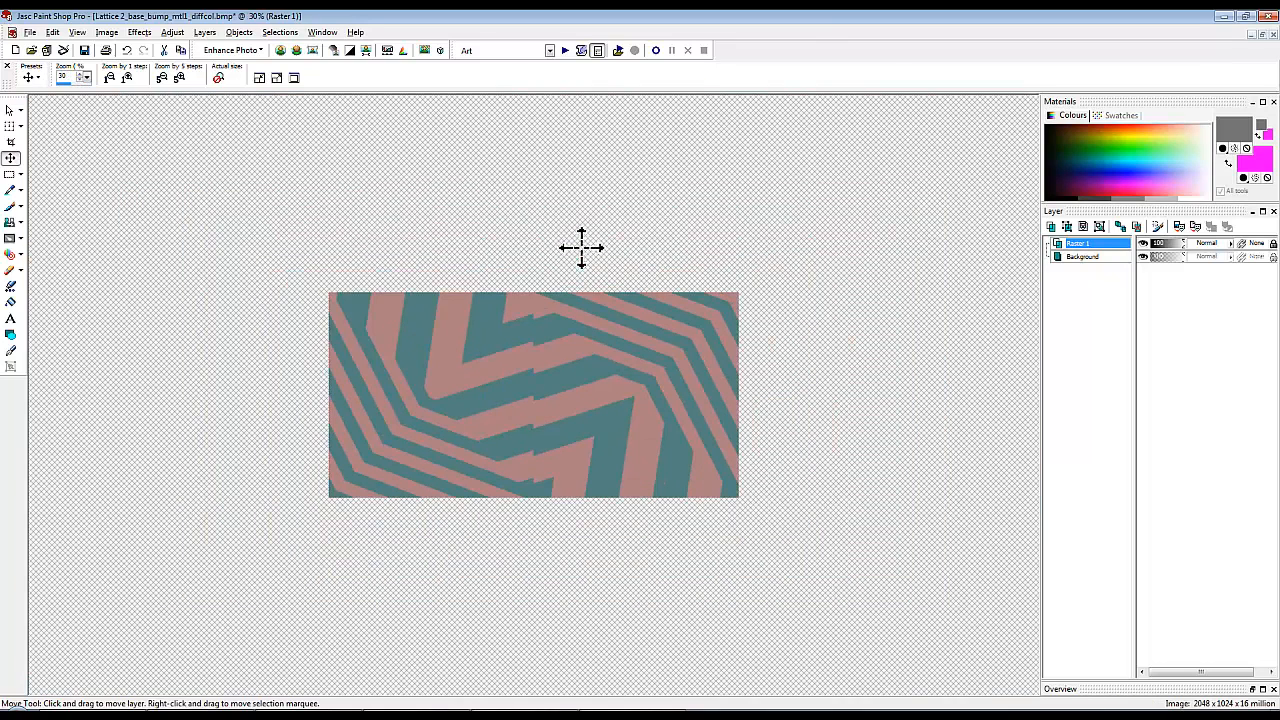
# Step: Save a renamed JPEG copy of the combined pink and teal bump map in the "+grab this" folder
pyautogui.click(30, 32)
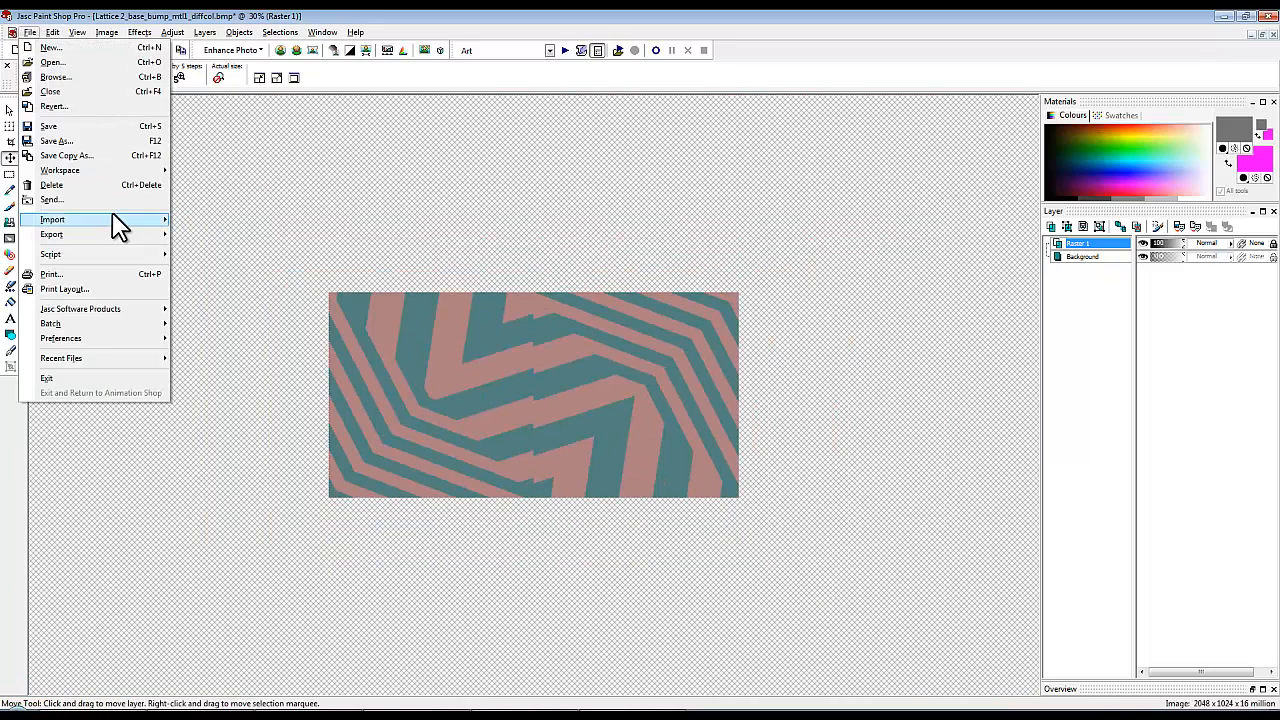
pyautogui.click(115, 158)
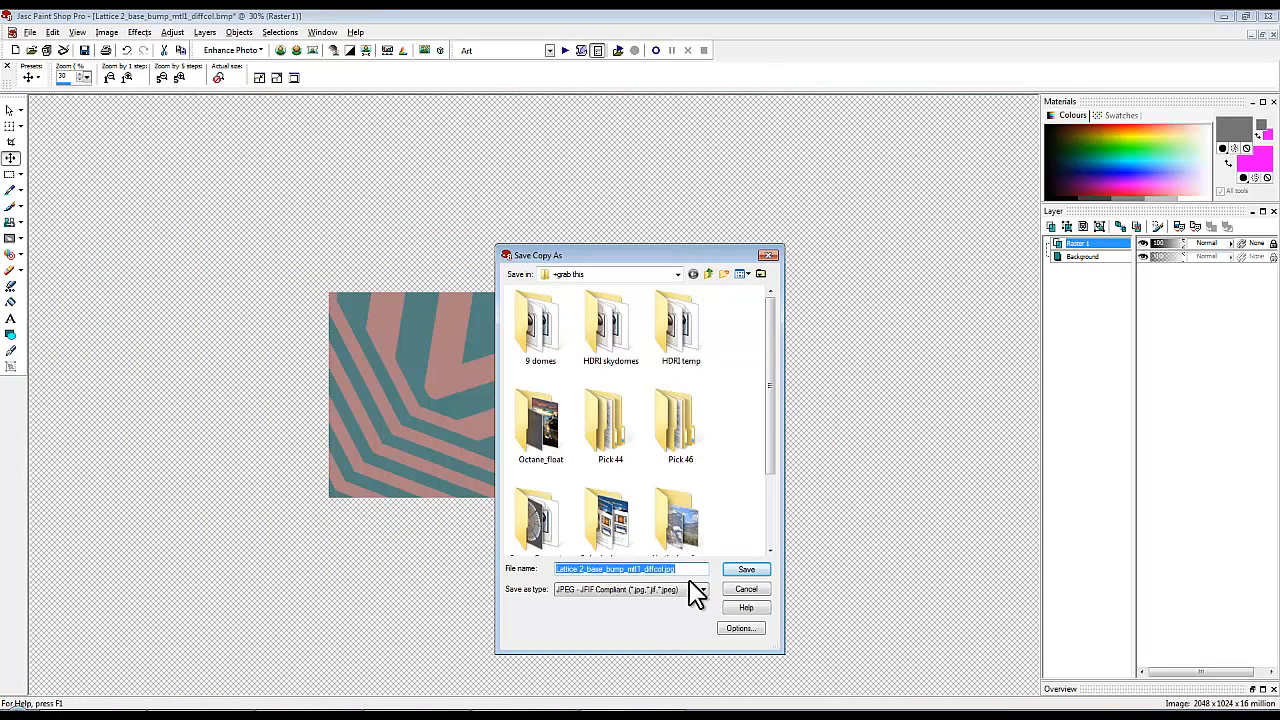
pyautogui.write('mom')
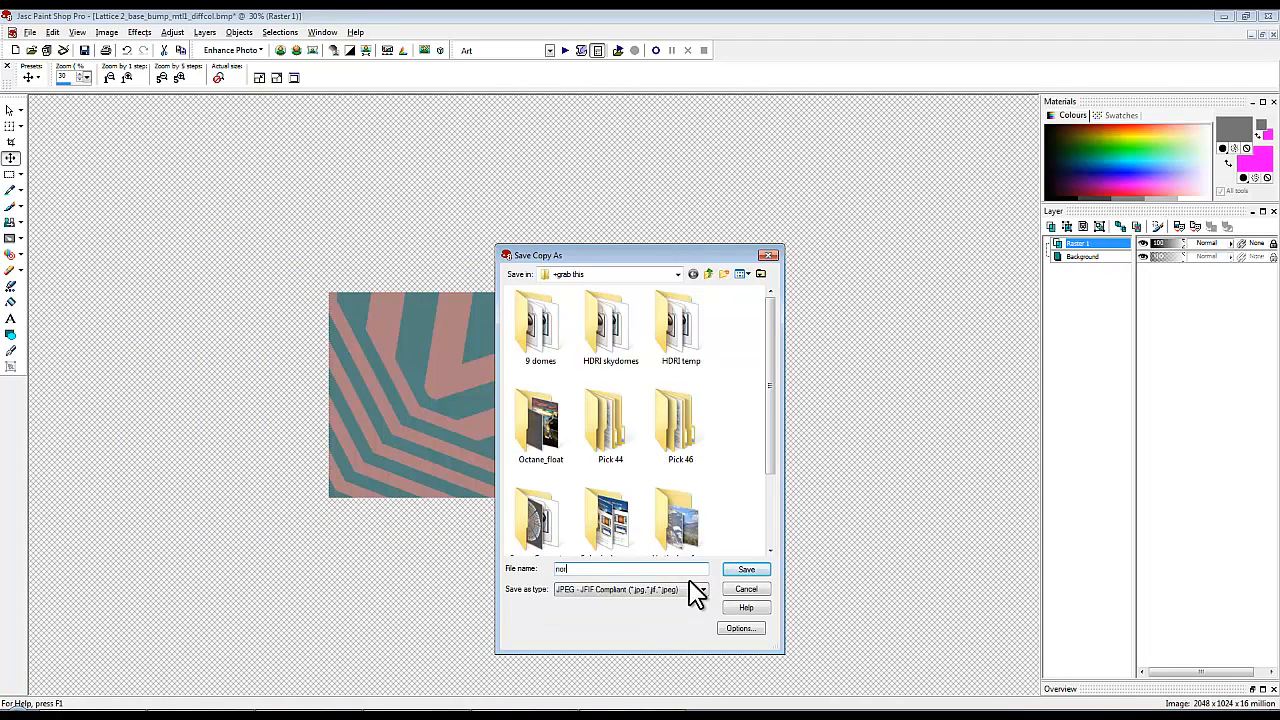
pyautogui.press('Return')
pyautogui.click(692, 400)
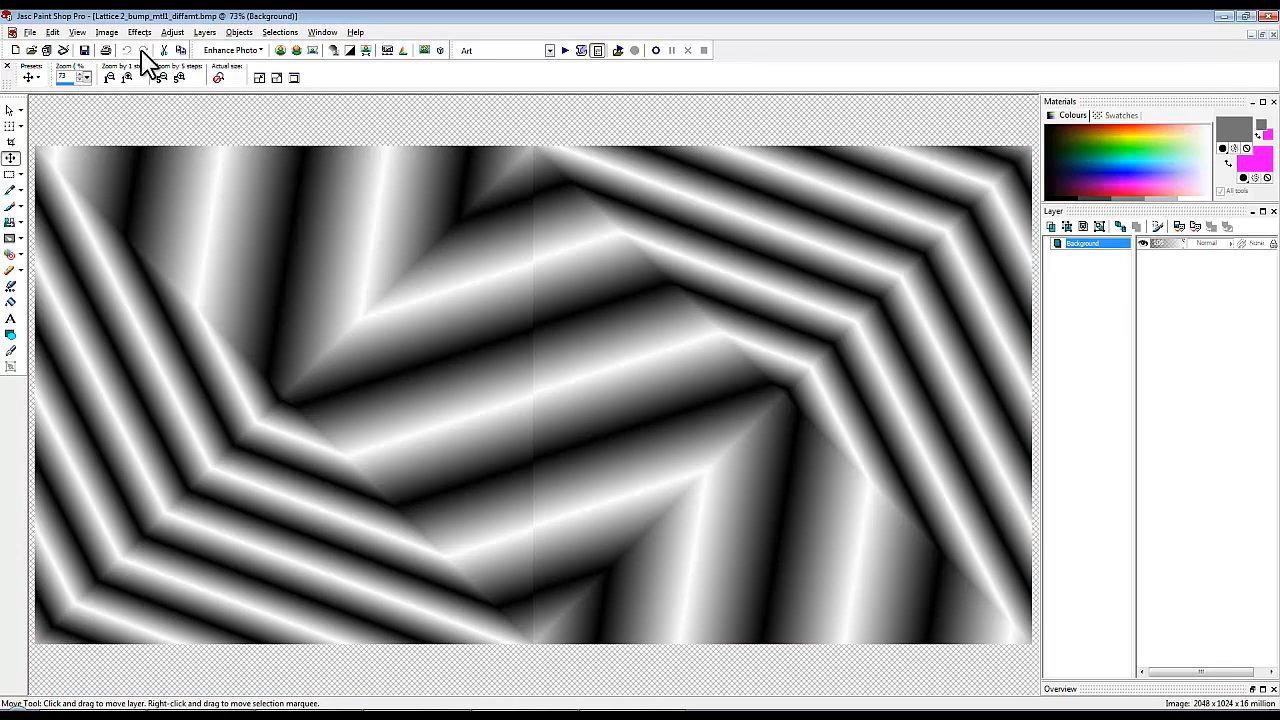
# Step: Crop Lattice 2_bump_mtl1_diffamt.bmp to its left 1024 x 1024 half
pyautogui.click(11, 141)
pyautogui.moveTo(34, 140); pyautogui.dragTo(348, 542)
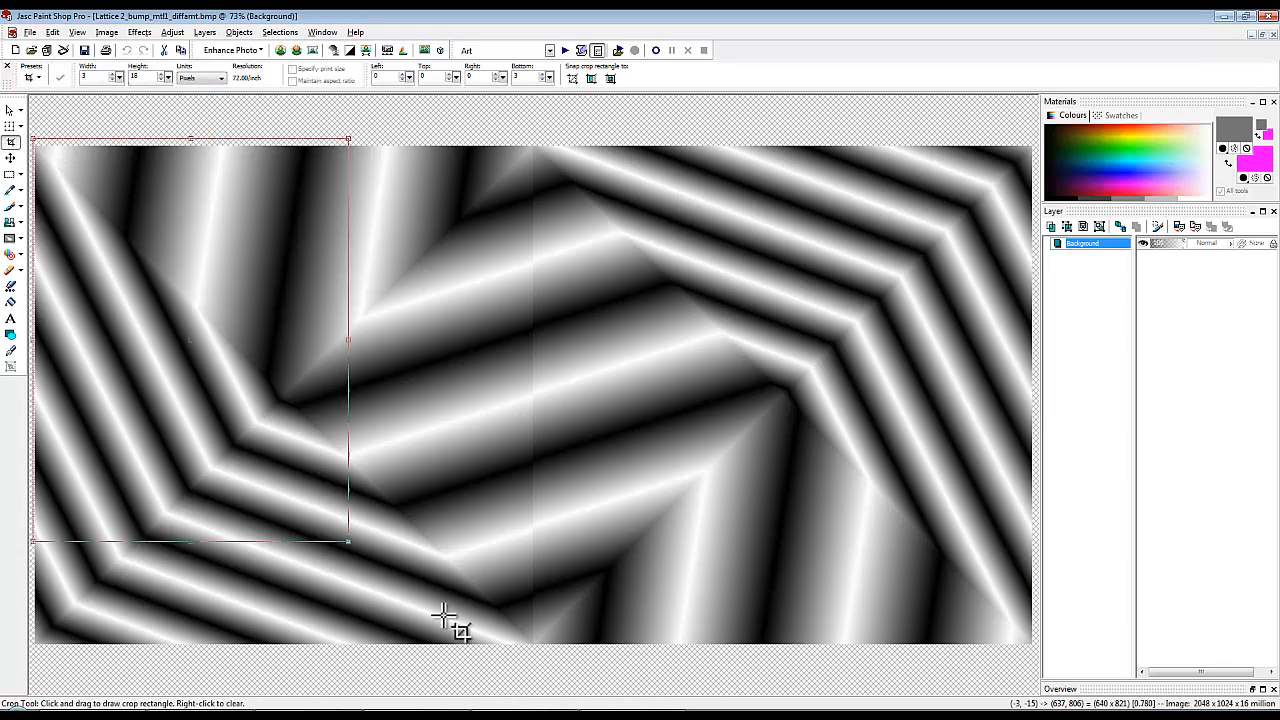
pyautogui.moveTo(443, 617); pyautogui.dragTo(573, 668)
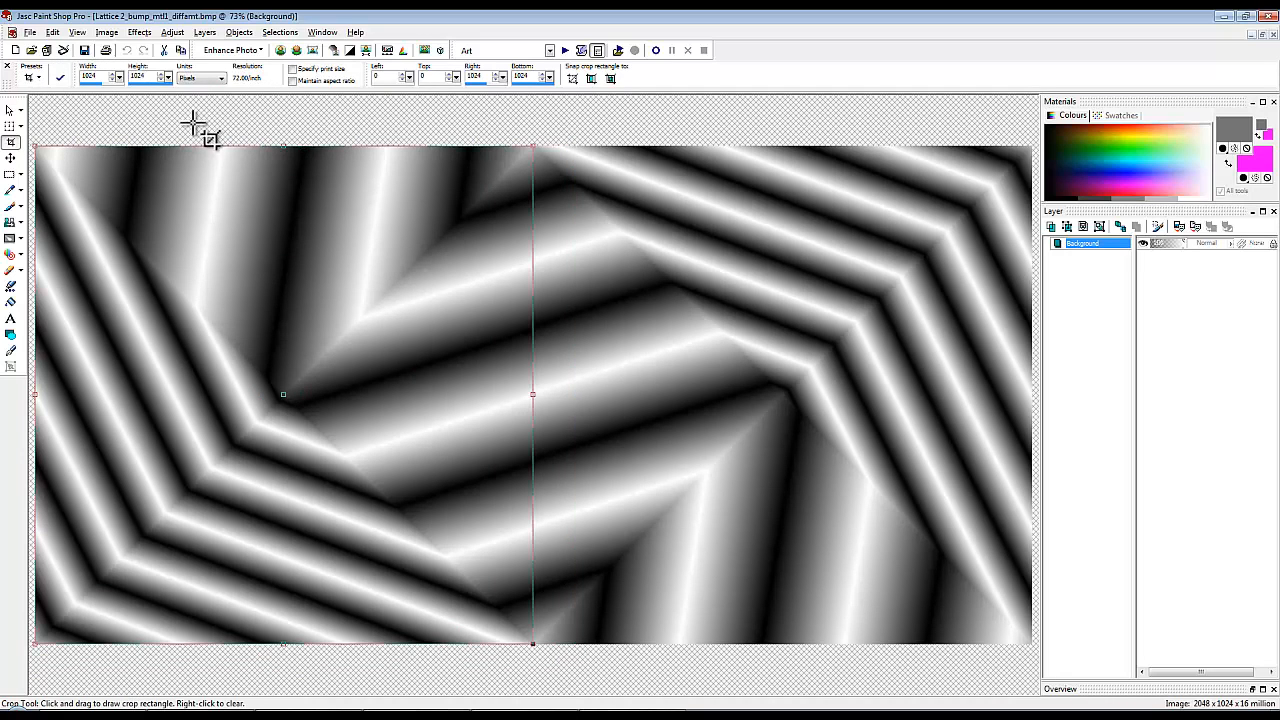
pyautogui.doubleClick(371, 294)
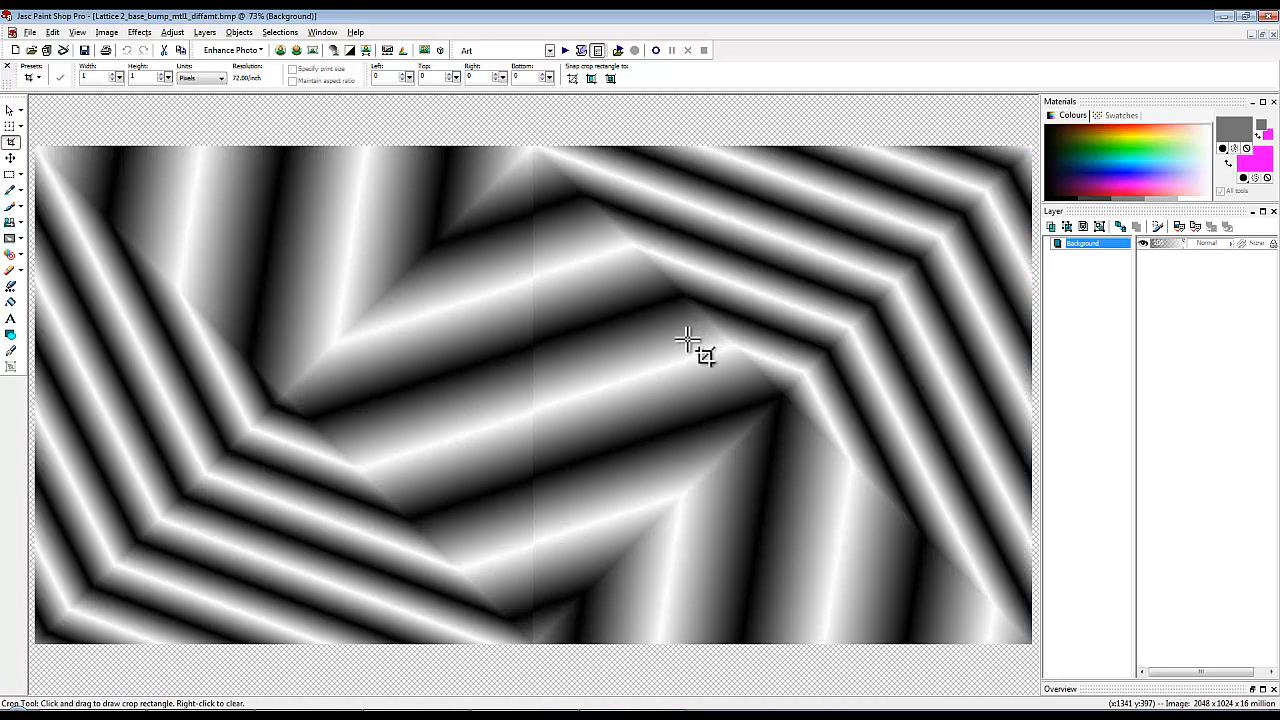
# Step: Paste the cropped greyscale map as a new layer into Lattice 2_base_bump_mtl1_diffamt.bmp and align it over the left half
pyautogui.hotkey('ctrl', 'l')
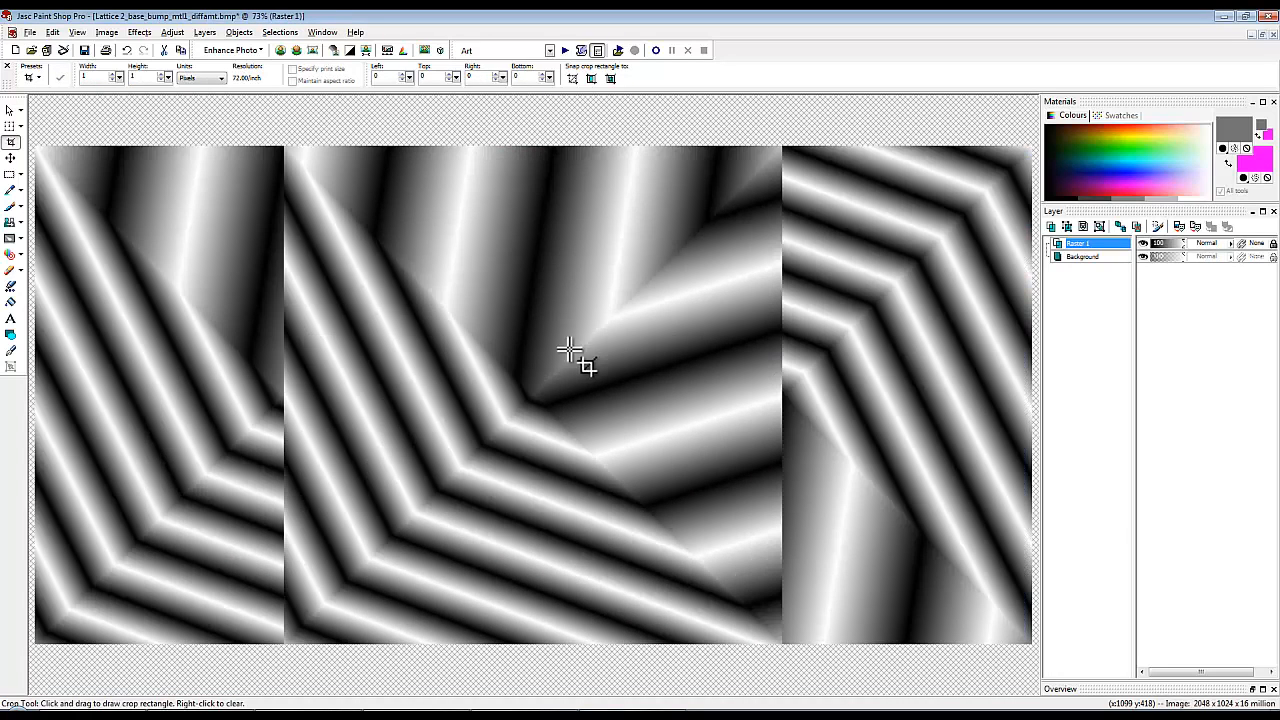
pyautogui.click(10, 158)
pyautogui.scroll(5, 306, 266)
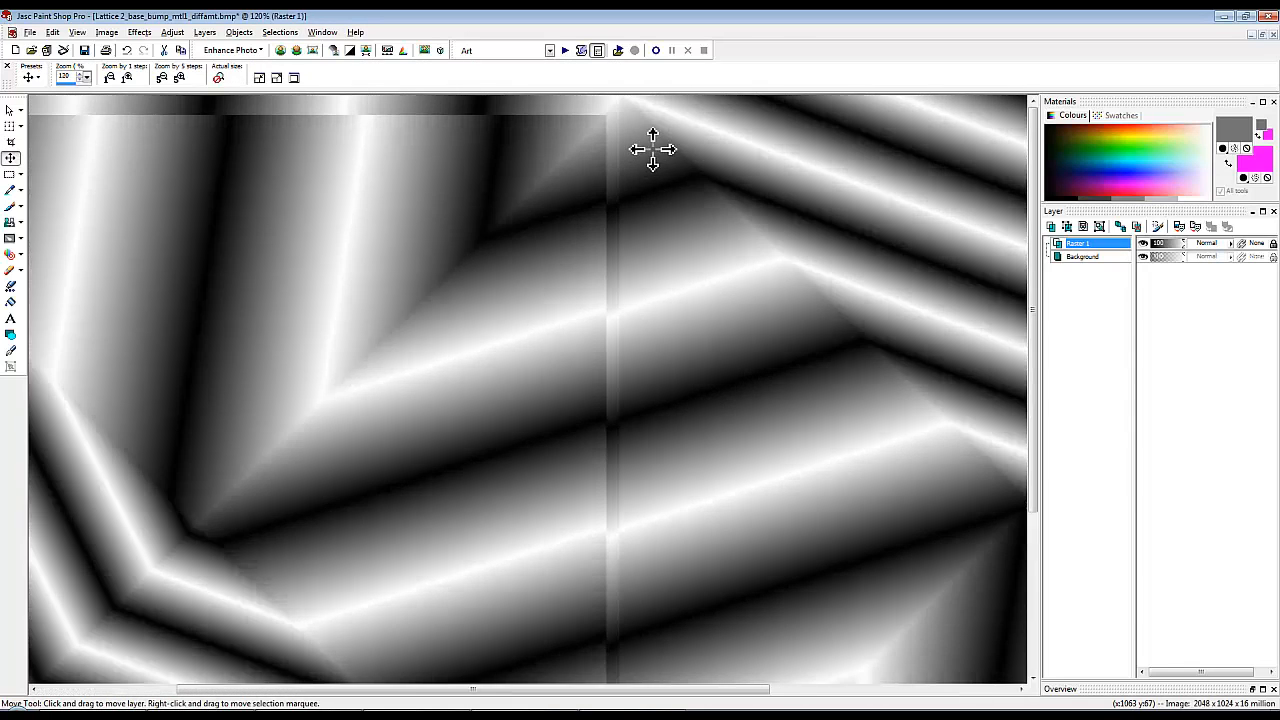
pyautogui.scroll(2, 363, 194)
pyautogui.scroll(2, 306, 97)
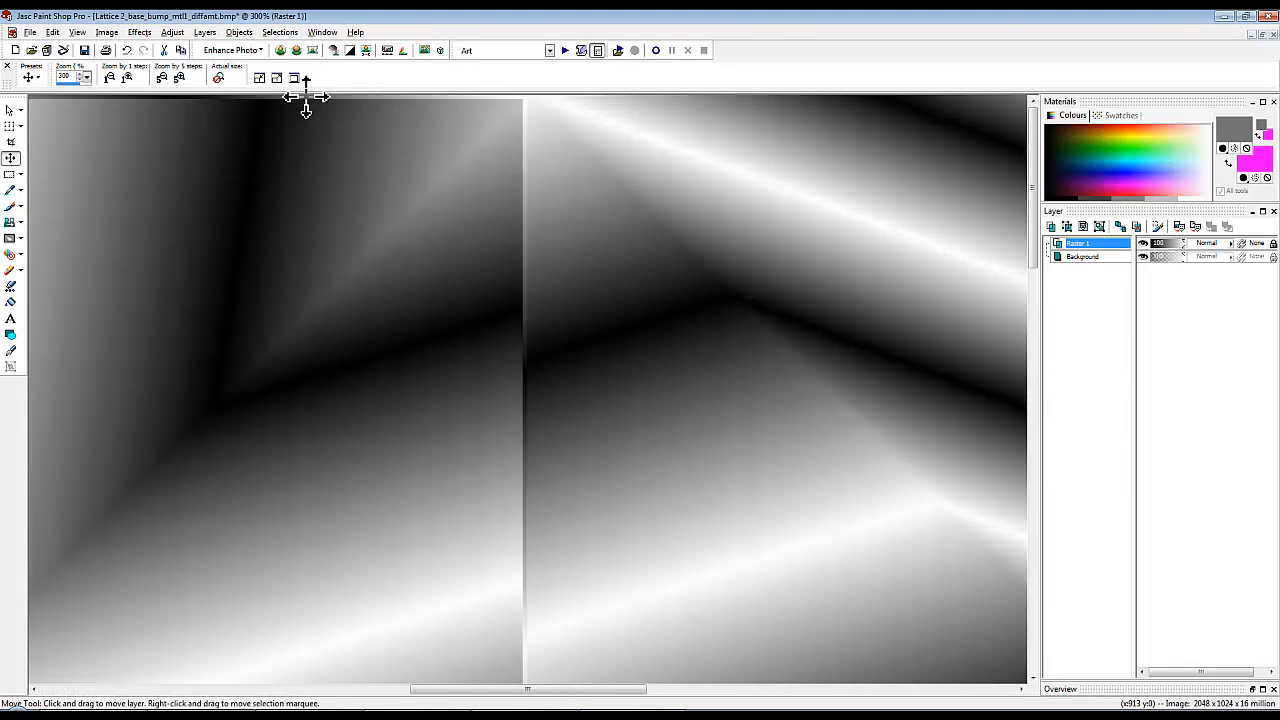
pyautogui.scroll(1, 306, 97)
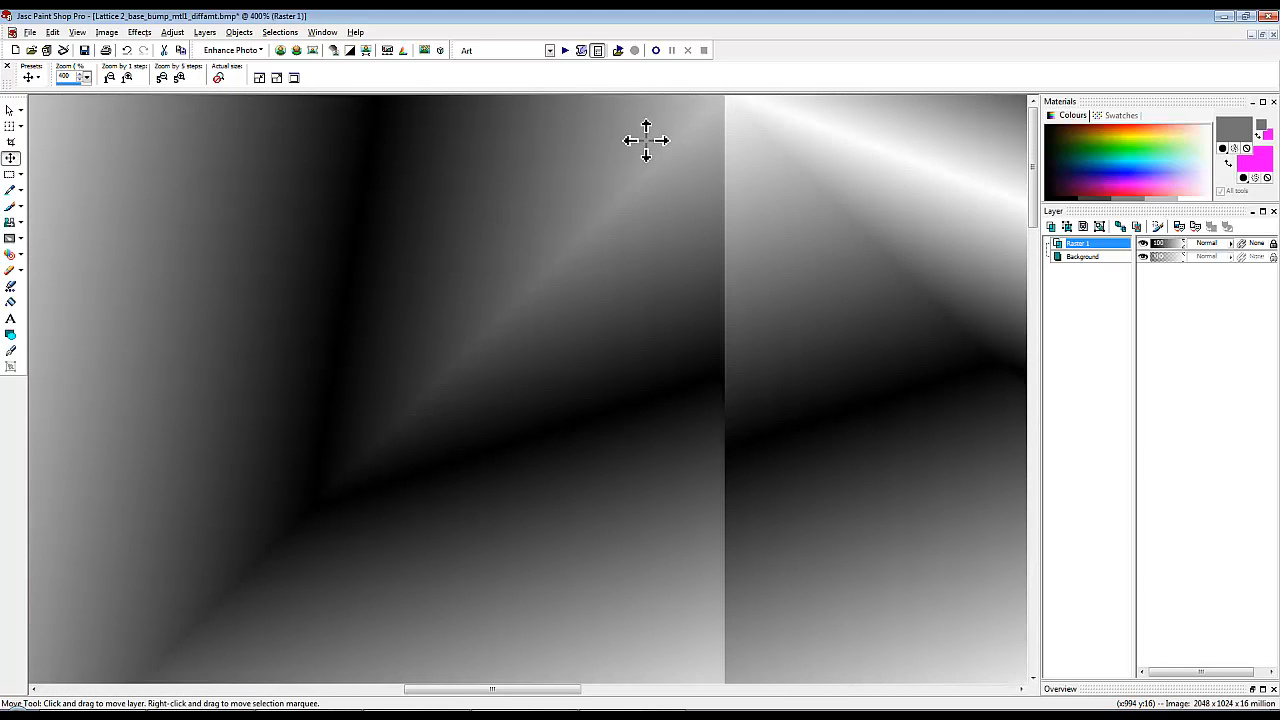
pyautogui.scroll(-8, 646, 140)
# Step: Save a JPEG copy of the combined greyscale map in the "+grab this" folder under the name Bump
pyautogui.click(30, 32)
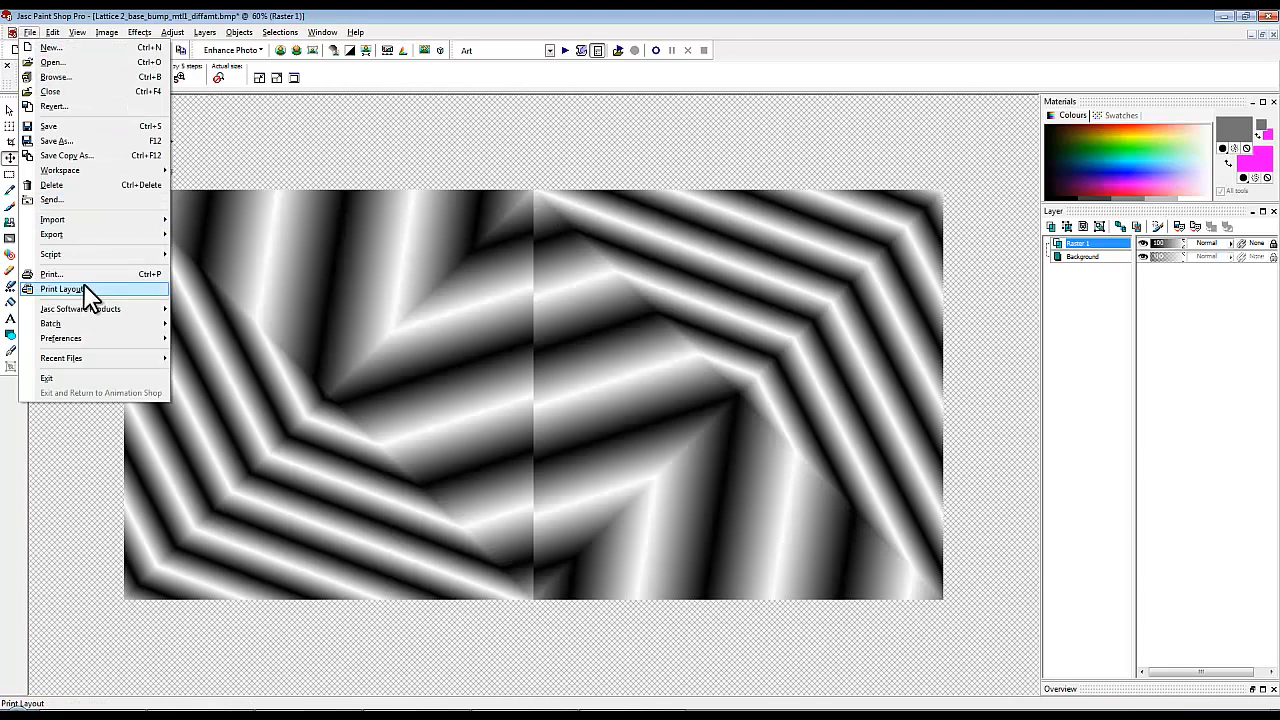
pyautogui.click(68, 155)
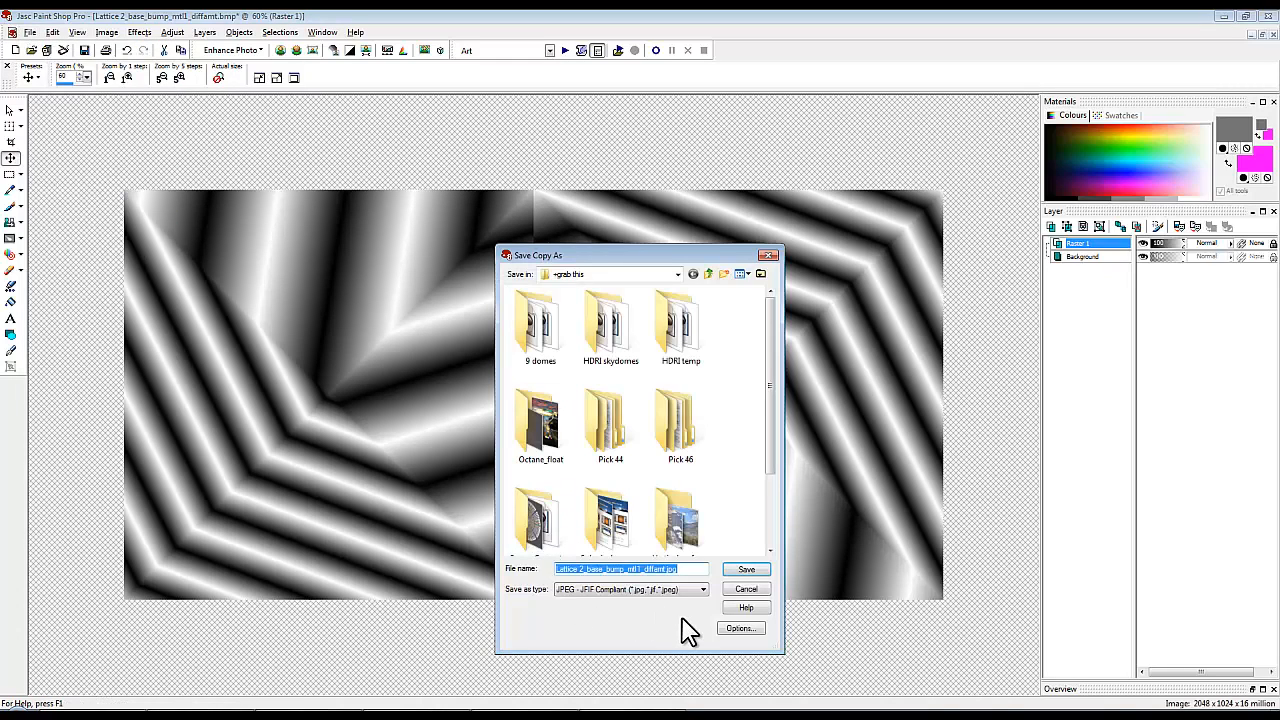
pyautogui.write('Du')
pyautogui.press('BackSpace')
pyautogui.press('BackSpace')
pyautogui.press('BackSpace')
pyautogui.press('BackSpace')
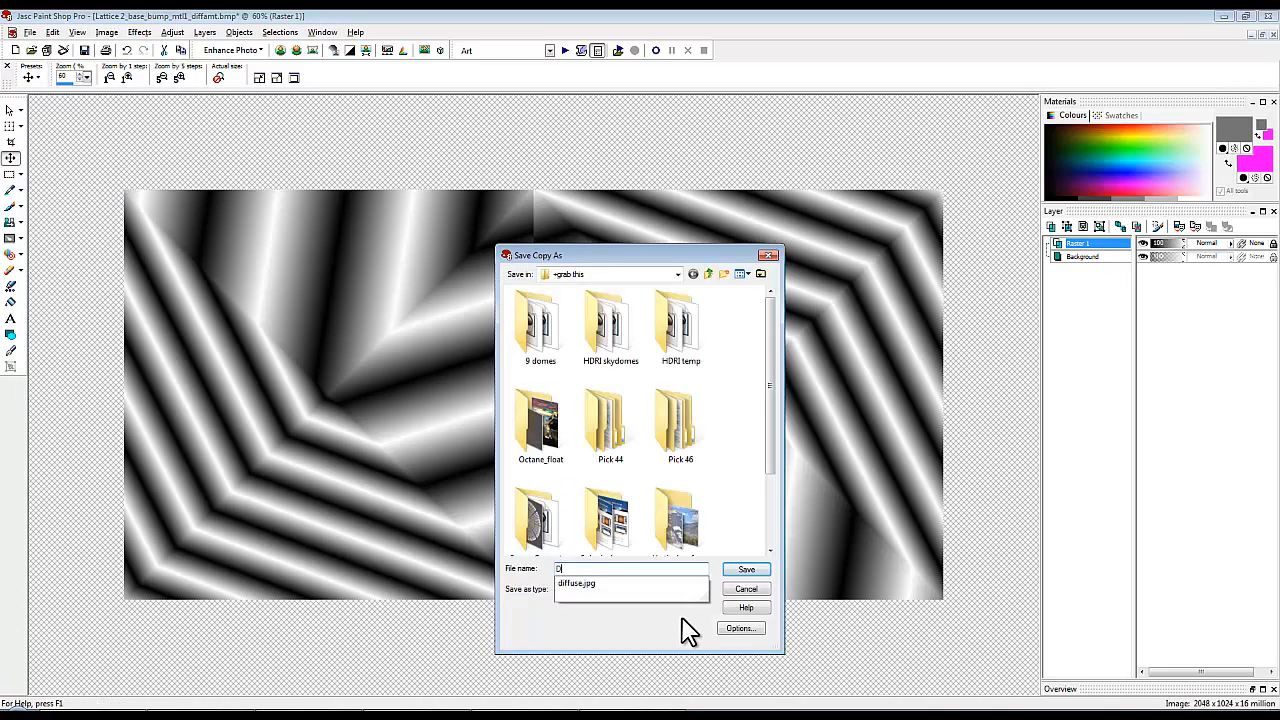
pyautogui.write('Bump')
pyautogui.press('Return')
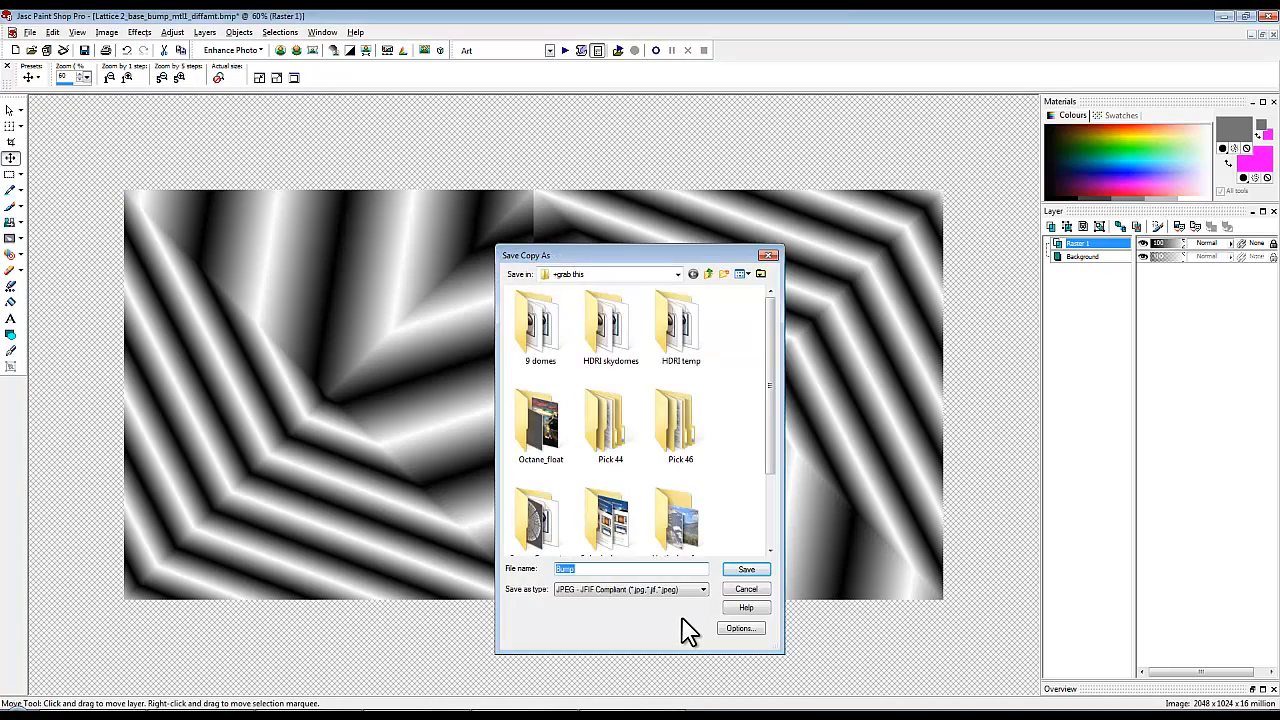
pyautogui.click(692, 397)
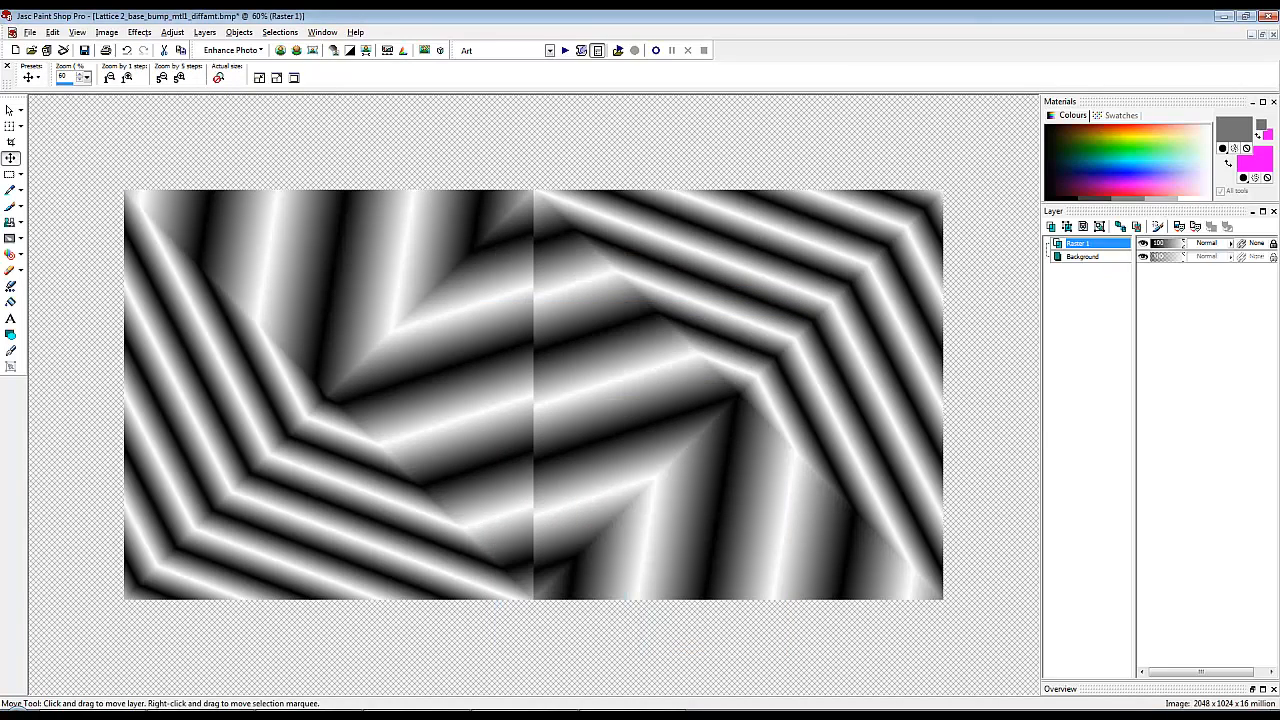
# Step: Switch to the "+grab this" folder window and delete the six Lattice 2 BMP texture files
pyautogui.click(126, 711)
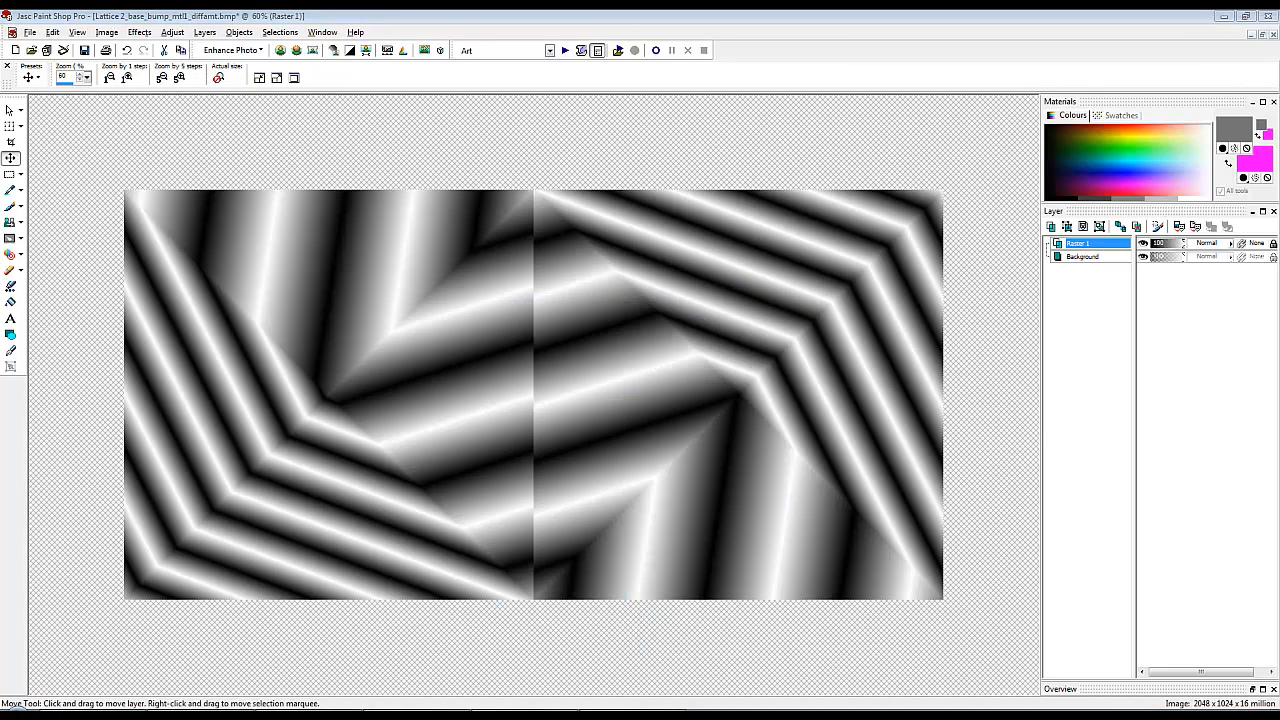
pyautogui.moveTo(1074, 129)
pyautogui.mouseDown()
pyautogui.moveTo(948, 73)
pyautogui.moveTo(888, 77)
pyautogui.mouseUp()
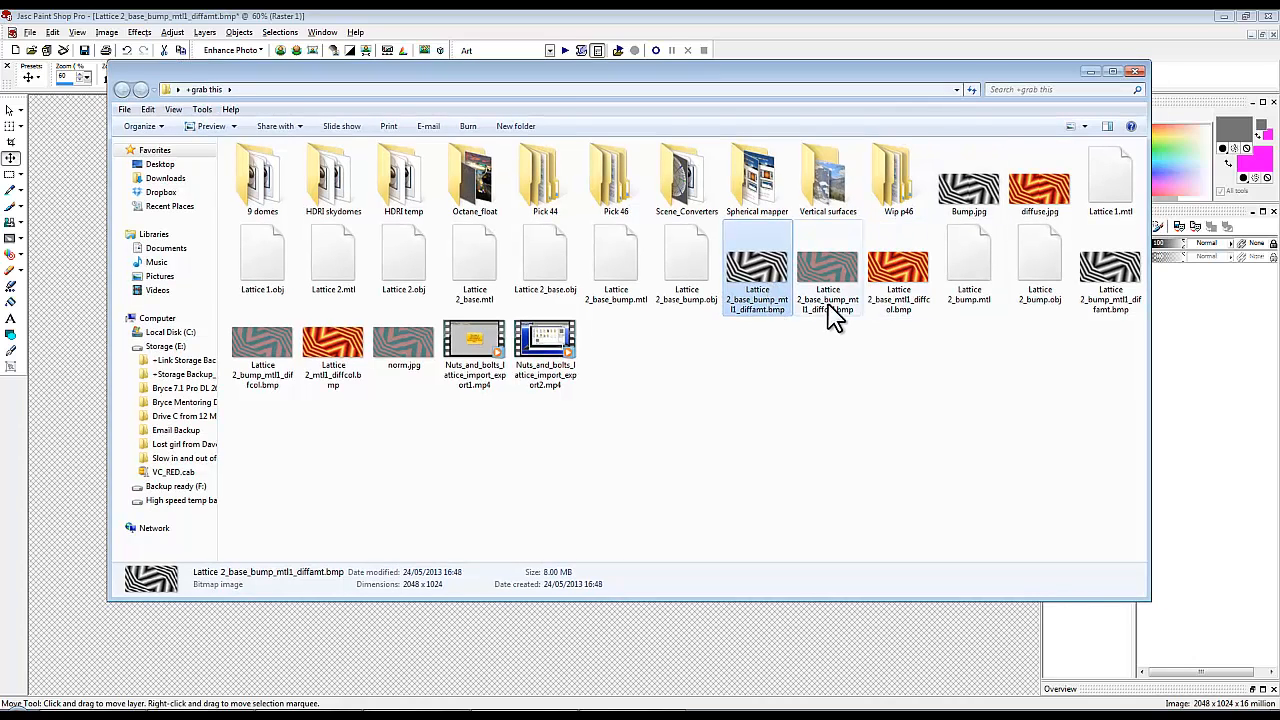
pyautogui.keyDown('shift'); pyautogui.click(892, 272); pyautogui.keyUp('shift')
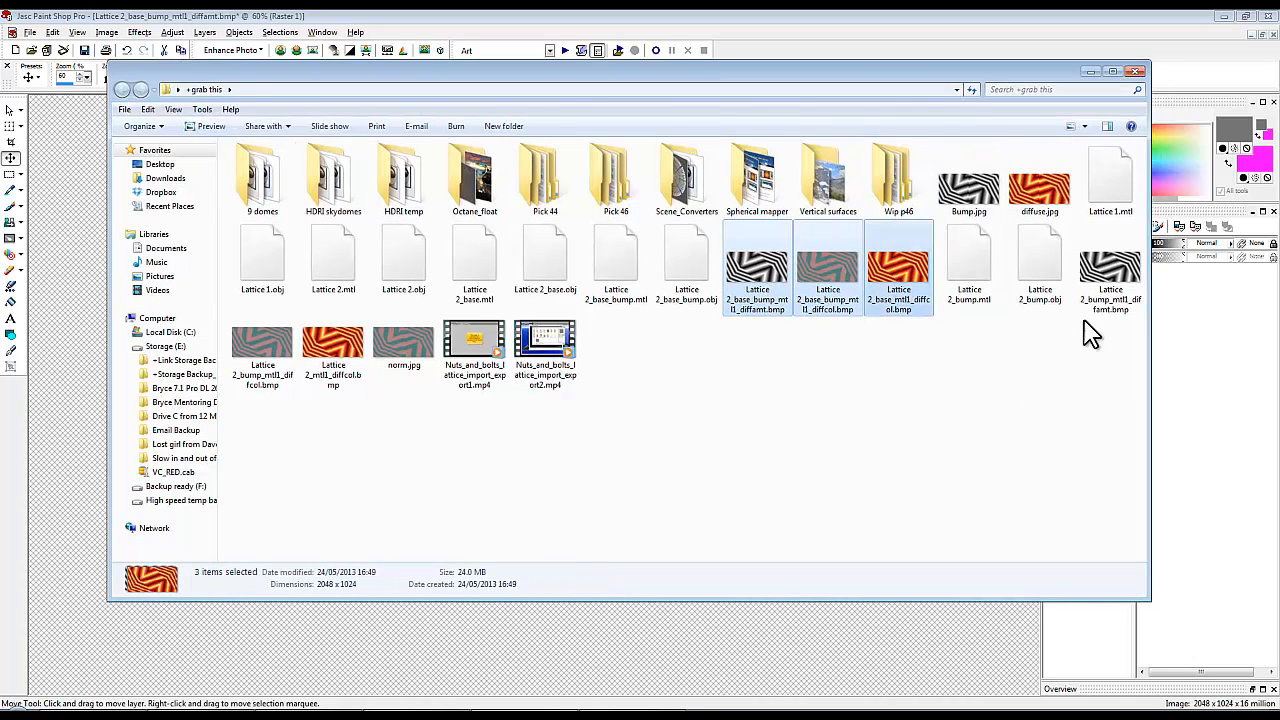
pyautogui.keyDown('ctrl'); pyautogui.click(250, 380); pyautogui.keyUp('ctrl')
pyautogui.keyDown('ctrl'); pyautogui.click(331, 362); pyautogui.keyUp('ctrl')
pyautogui.press('Delete')
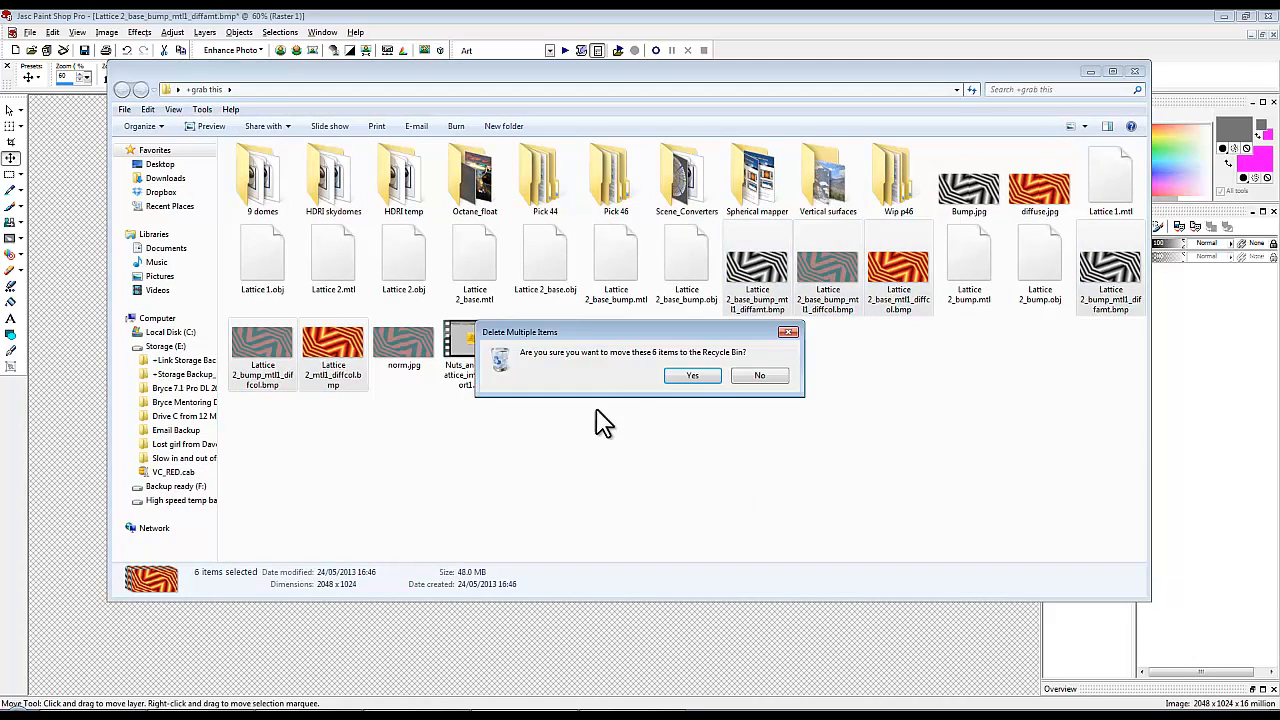
pyautogui.click(675, 377)
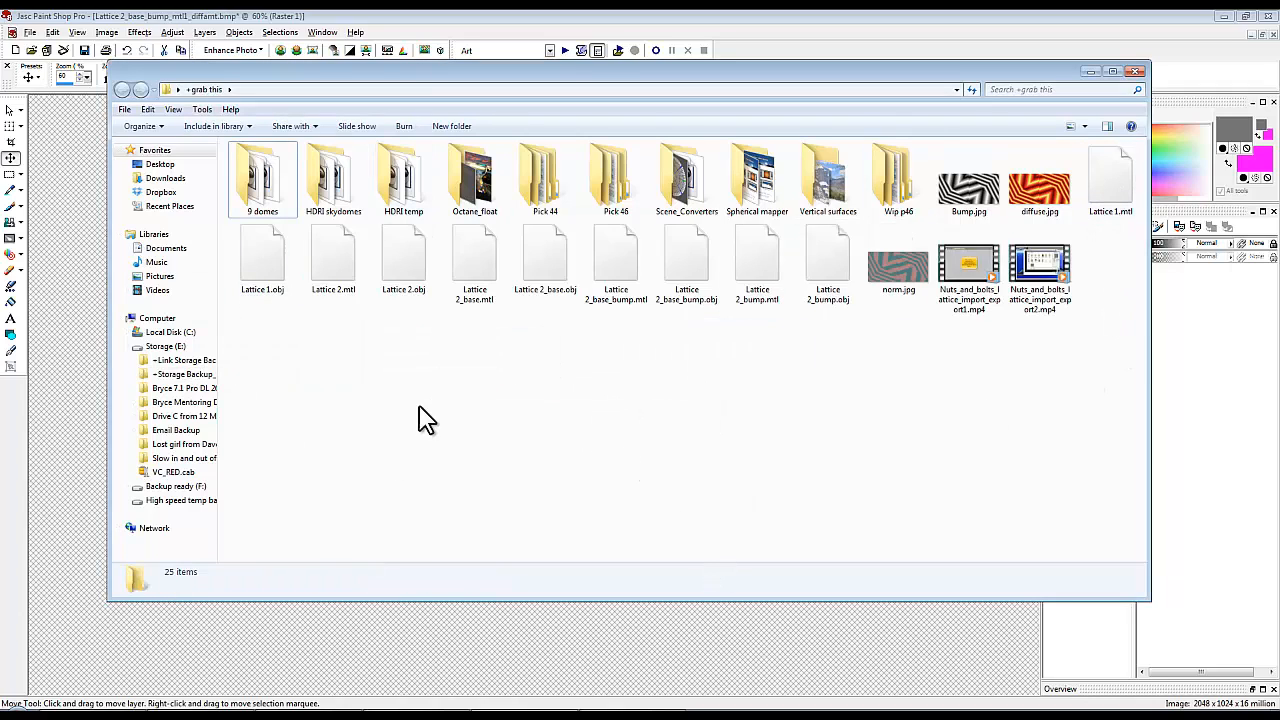
# Step: Delete the eight Lattice 2 MTL and OBJ files, from Lattice 2.mtl through Lattice 2_bump.obj, keeping the Lattice 1 files
pyautogui.click(337, 278)
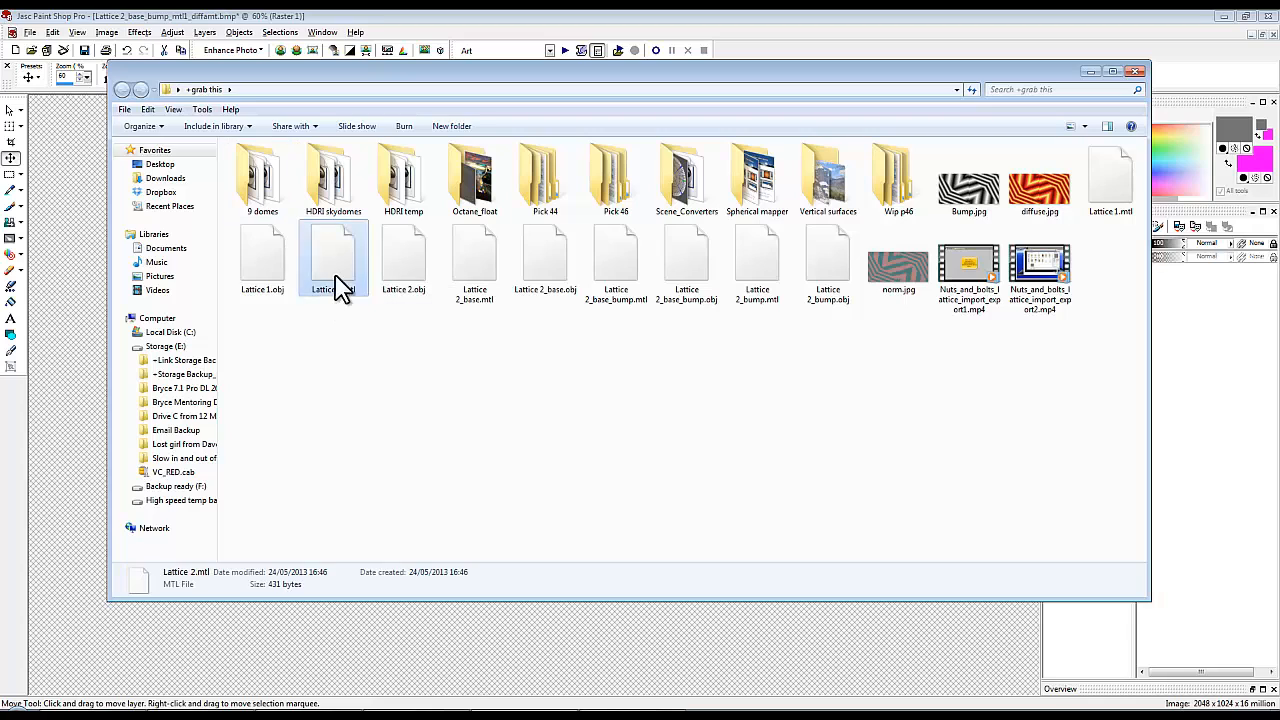
pyautogui.keyDown('shift'); pyautogui.click(805, 295); pyautogui.keyUp('shift')
pyautogui.moveTo(757, 270); pyautogui.dragTo(601, 249, button='right')
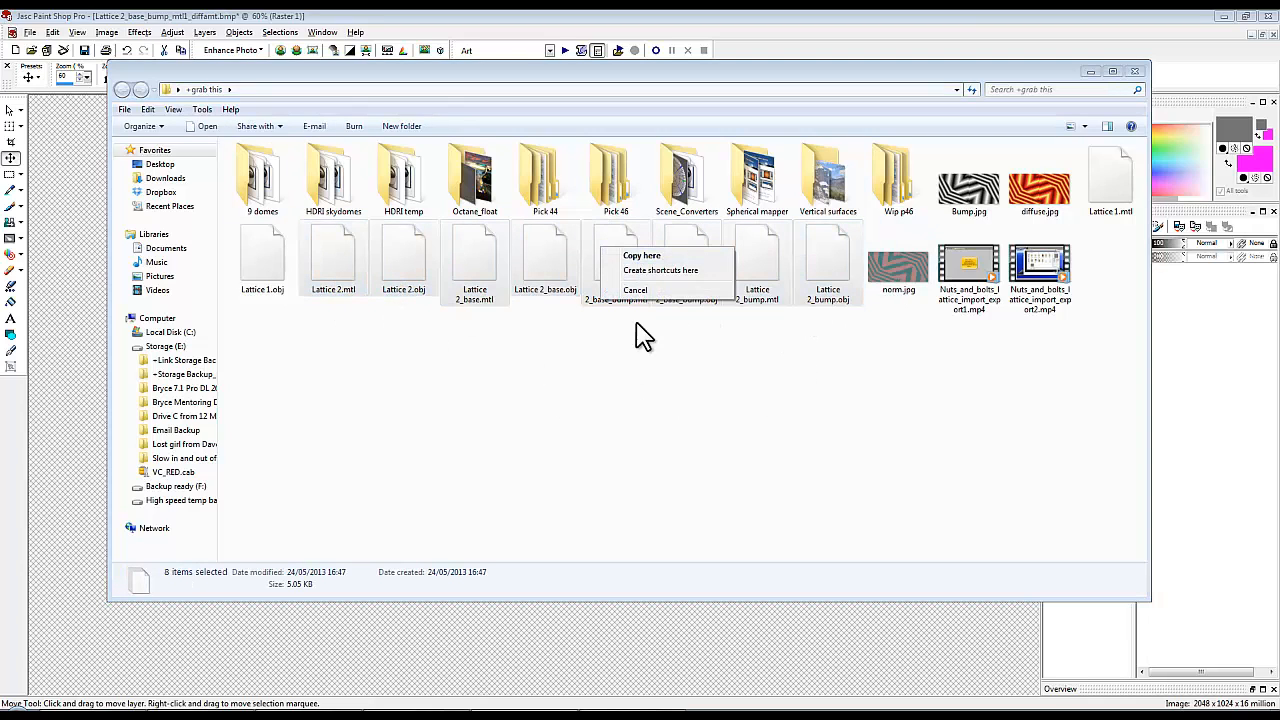
pyautogui.click(586, 401)
pyautogui.moveTo(850, 405); pyautogui.dragTo(336, 268)
pyautogui.rightClick(336, 268)
pyautogui.click(384, 409)
pyautogui.click(705, 378)
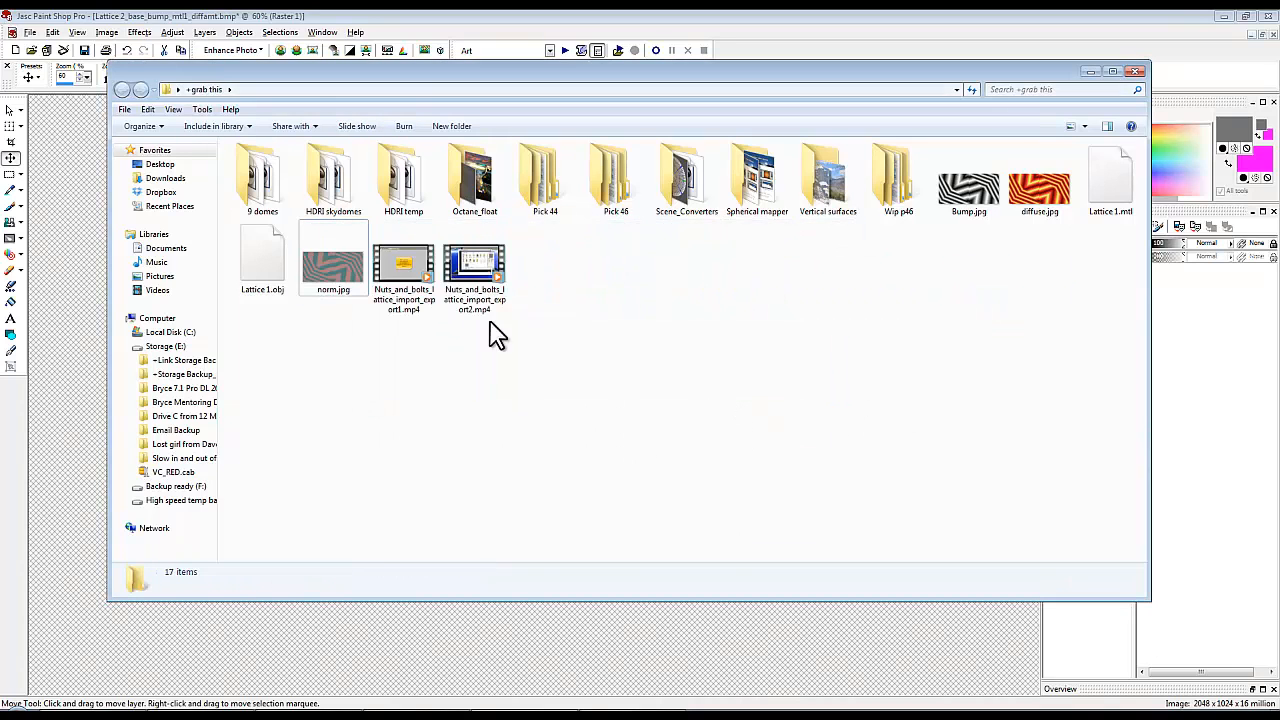
# Step: Move the folder window out of the way, close Paint Shop Pro discarding all image changes, and switch to OctaneRender
pyautogui.moveTo(620, 70); pyautogui.dragTo(1279, 70)
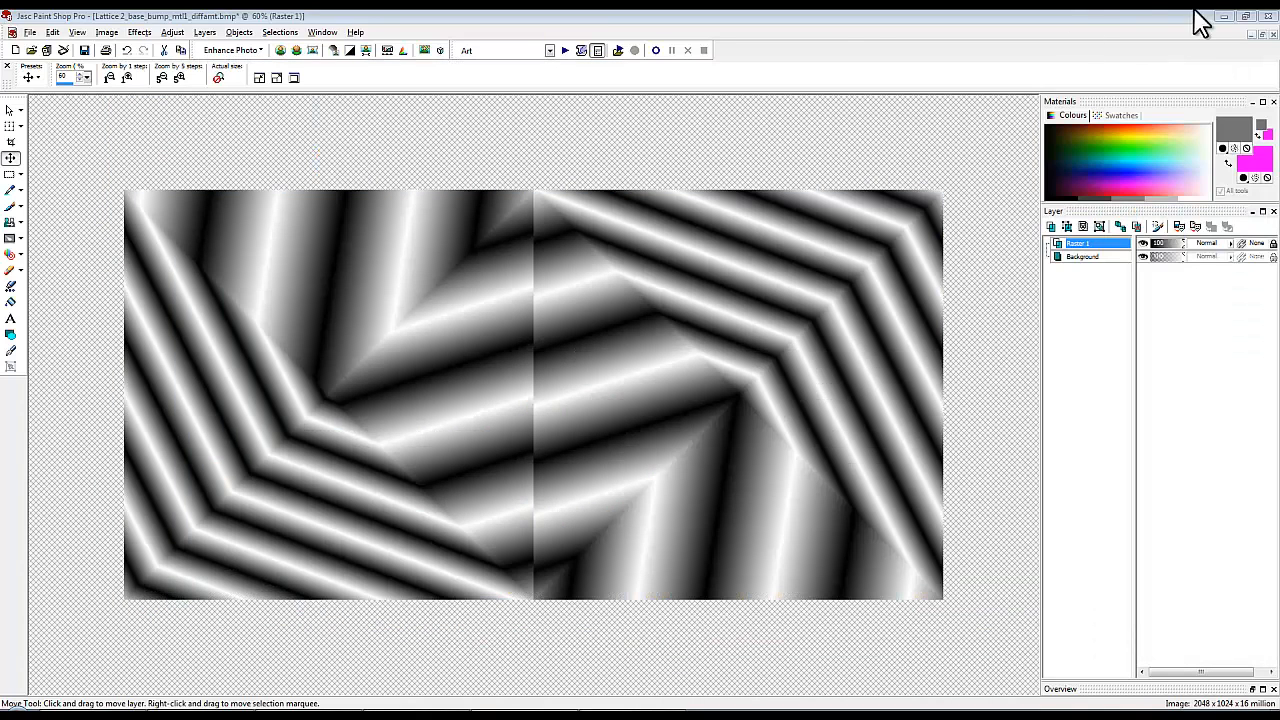
pyautogui.click(1266, 17)
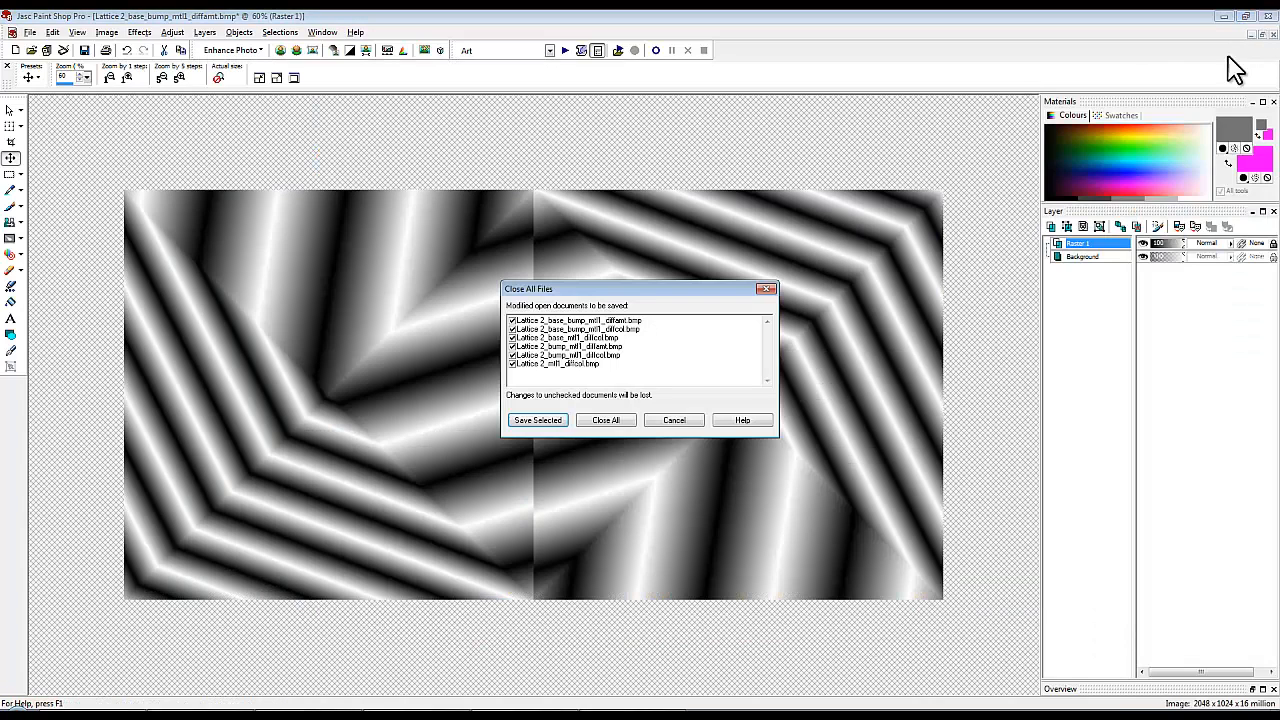
pyautogui.click(612, 424)
pyautogui.click(760, 404)
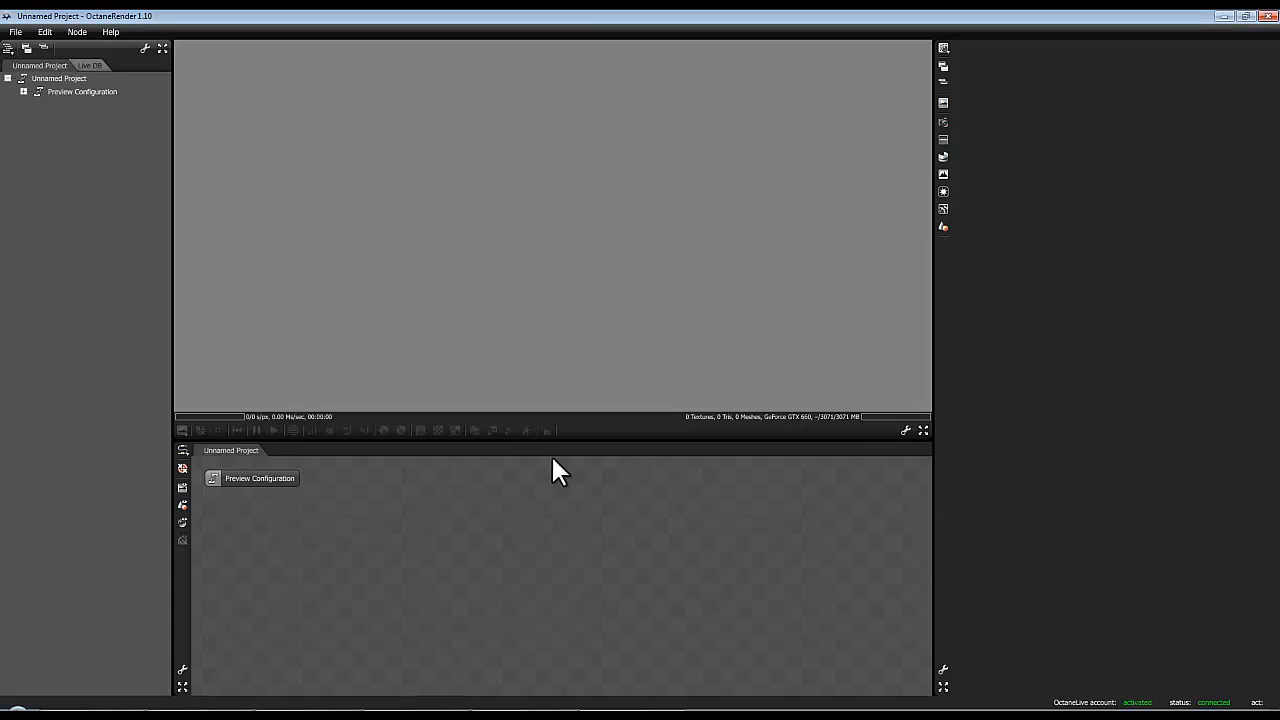
# Step: Set maxsamples of the Mesh Preview Kernel inside Preview Configuration to 108 and return to the project graph
pyautogui.doubleClick(260, 479)
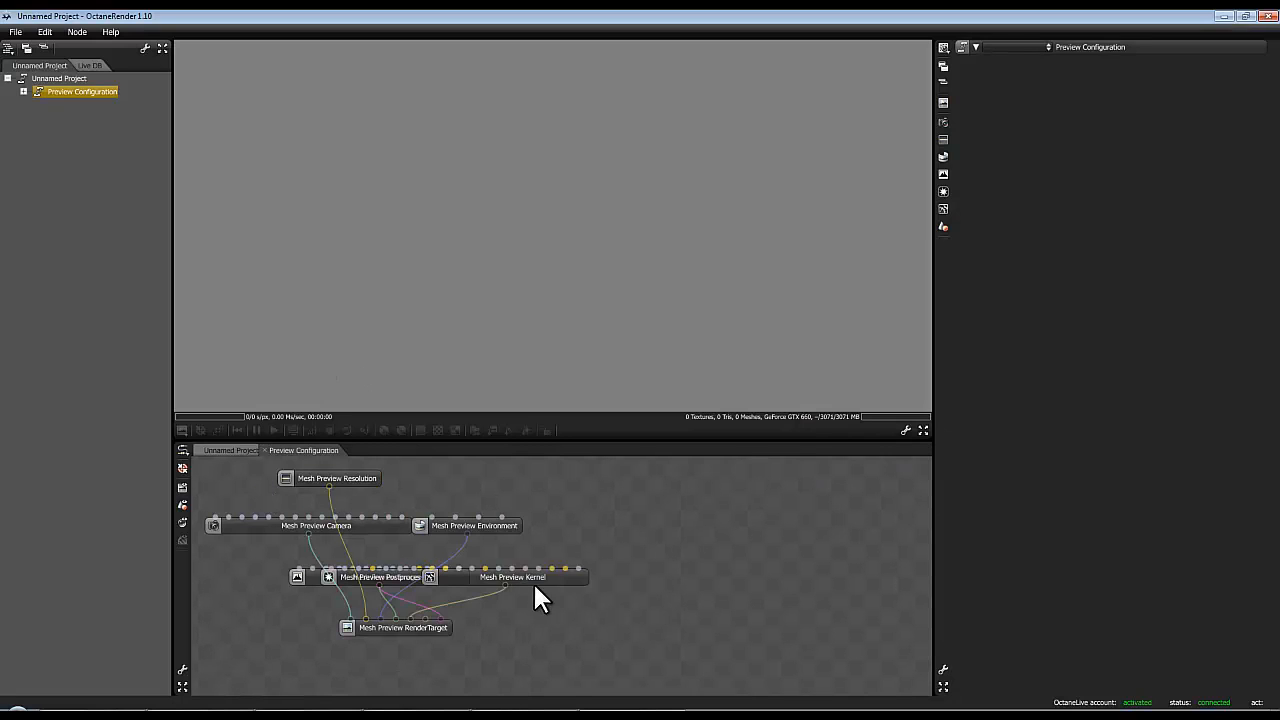
pyautogui.click(530, 578)
pyautogui.moveTo(1236, 196); pyautogui.dragTo(1154, 197)
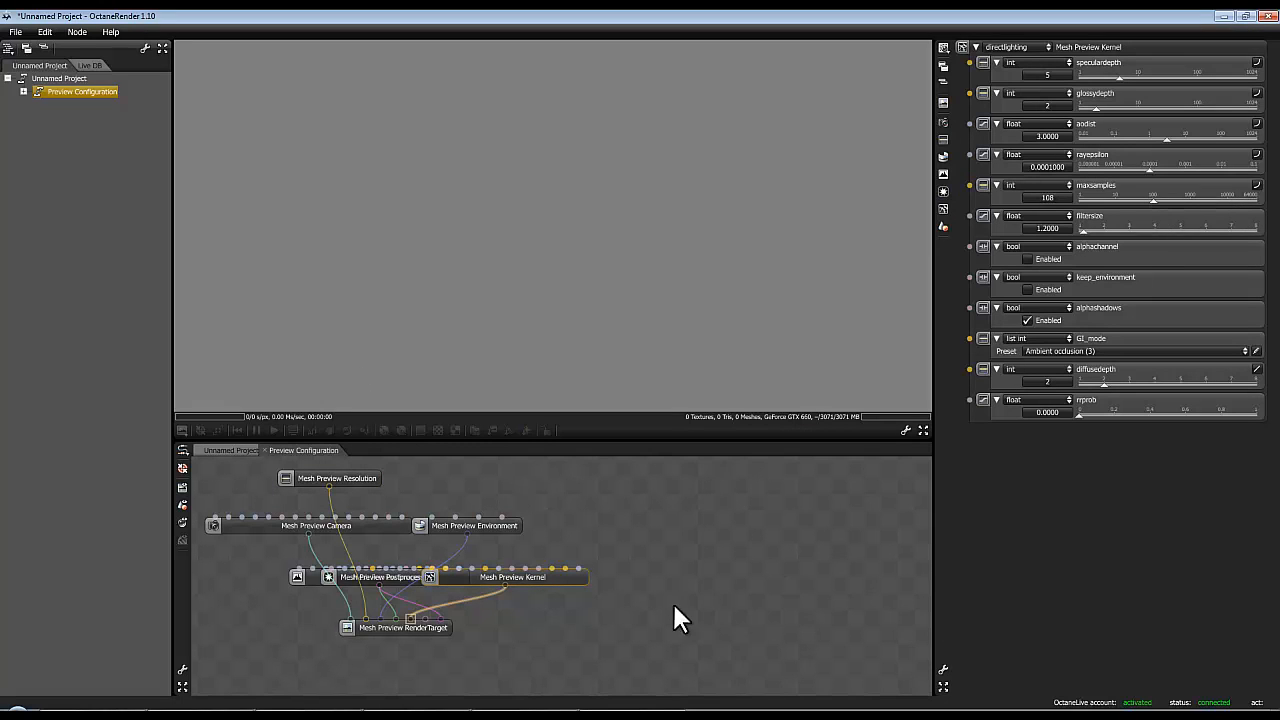
pyautogui.click(230, 450)
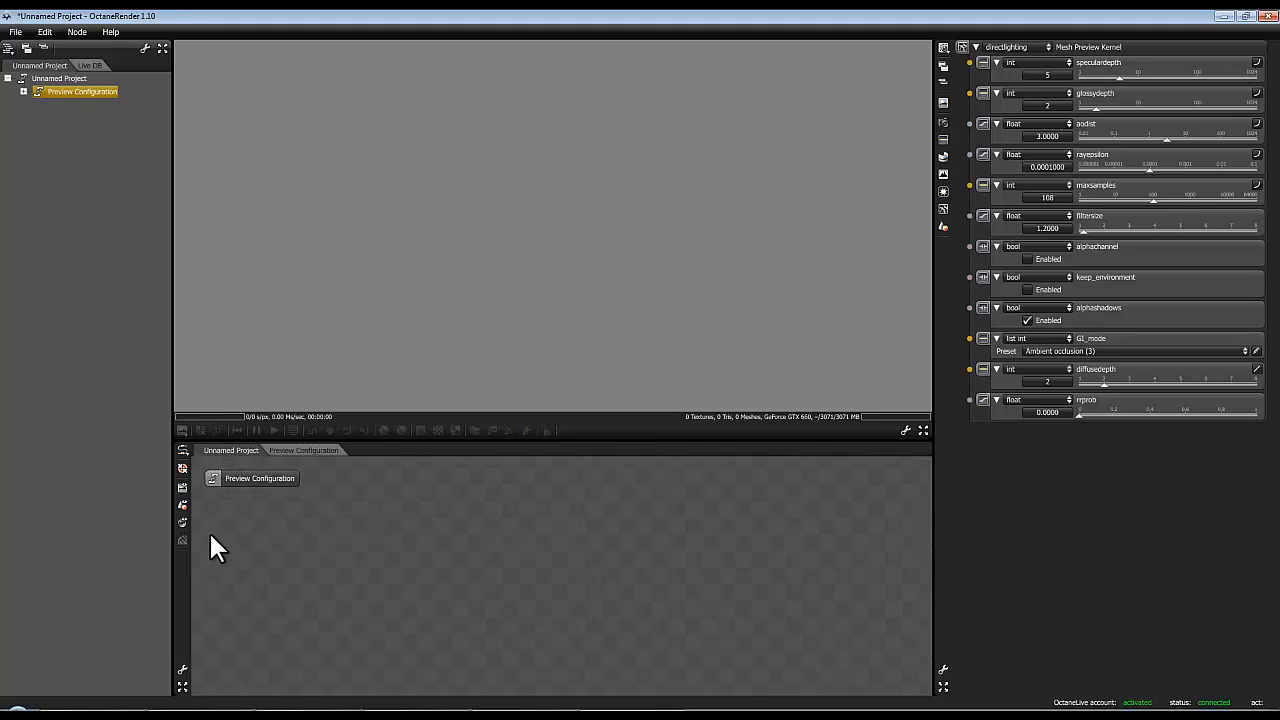
# Step: Import the mesh Lattice 1.obj from the "+grab this" folder into the node graph and select its node
pyautogui.rightClick(450, 477)
pyautogui.moveTo(514, 481)
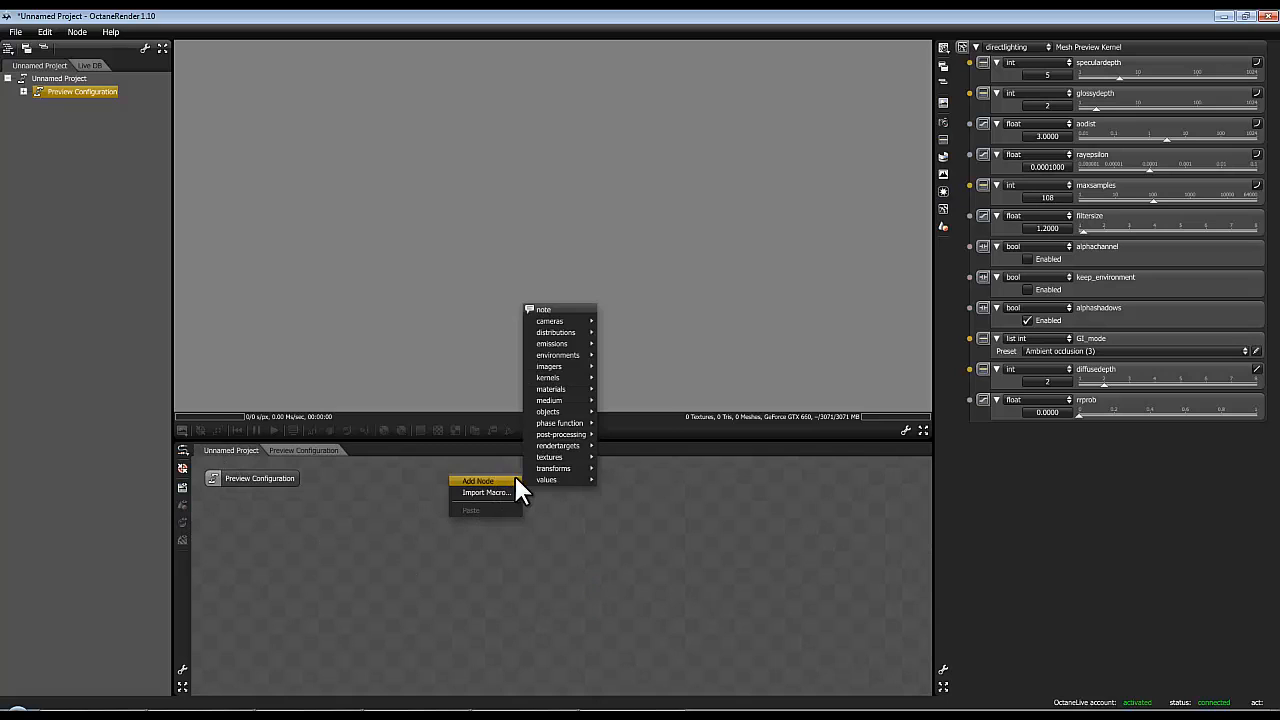
pyautogui.click(78, 31)
pyautogui.click(116, 77)
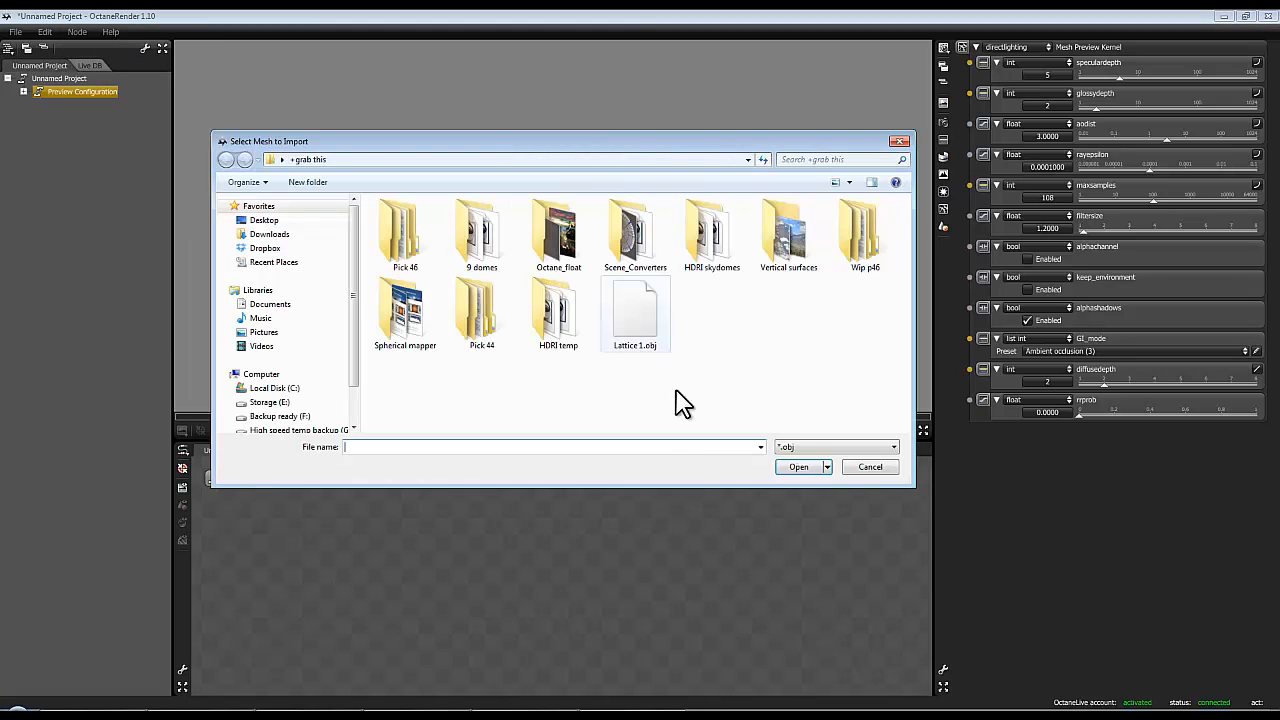
pyautogui.click(622, 340)
pyautogui.click(808, 467)
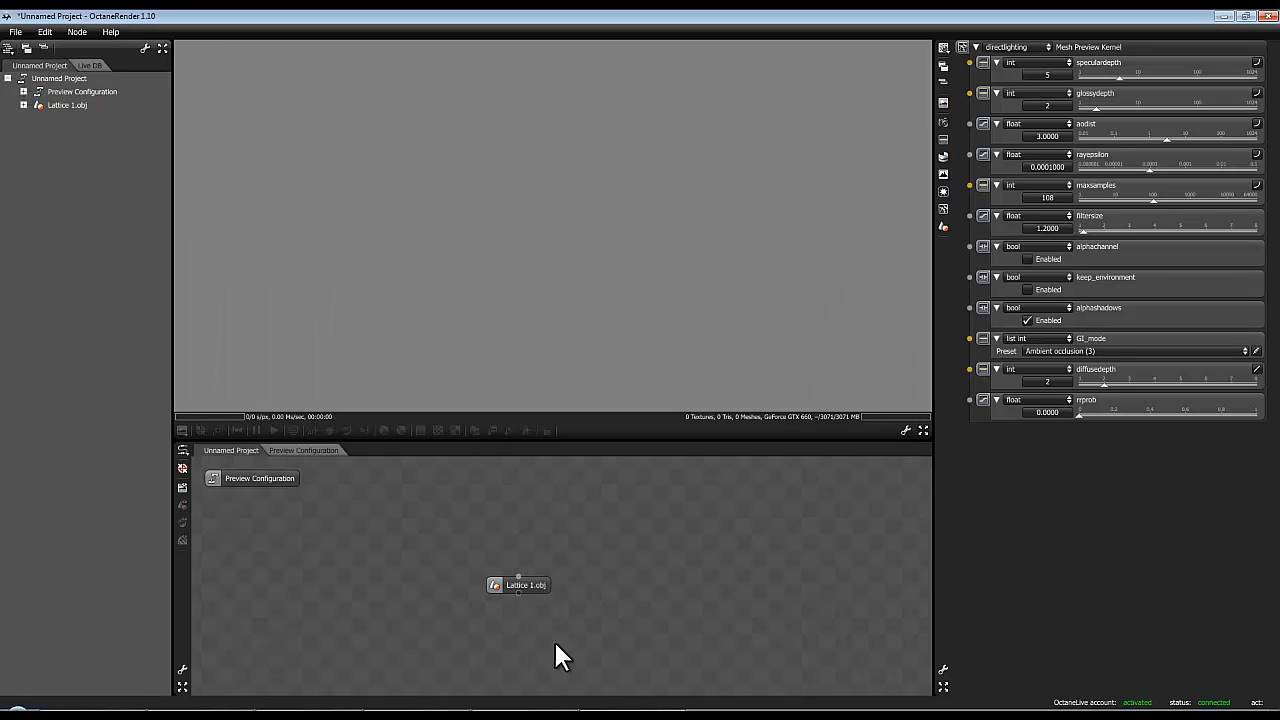
pyautogui.click(549, 580)
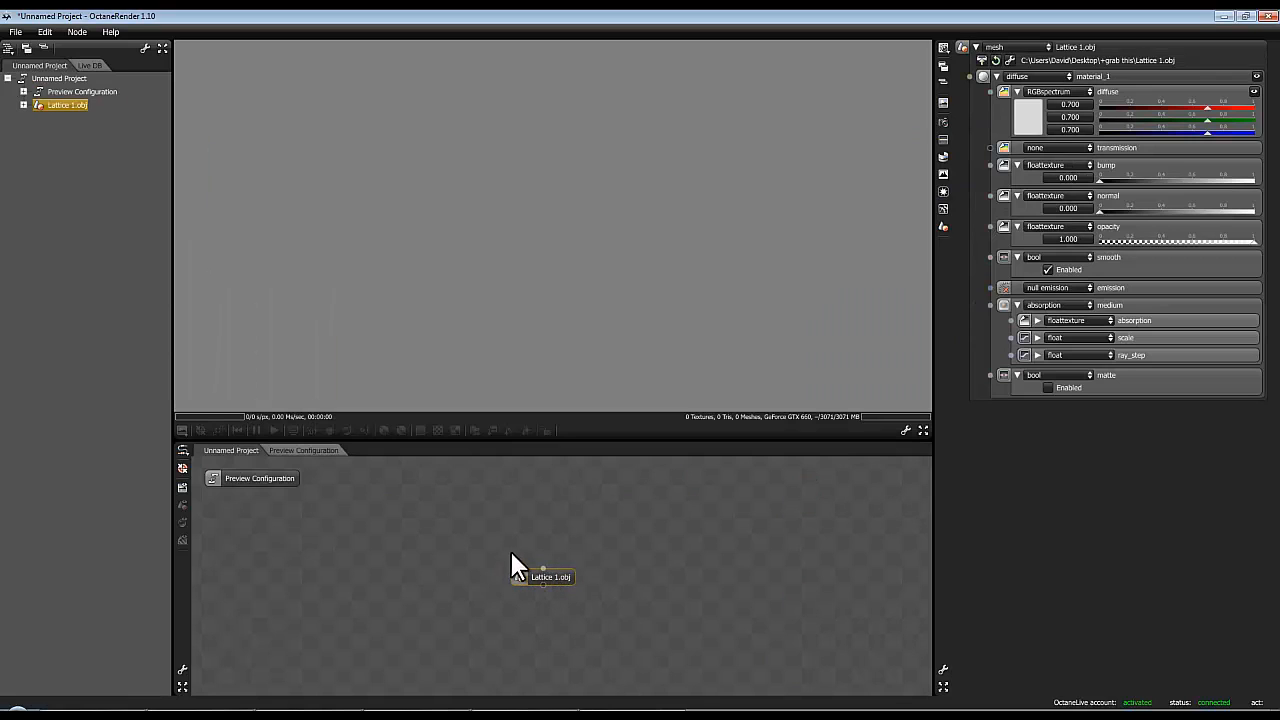
# Step: Add a diffuse material node and connect it to the material input of Lattice 1.obj
pyautogui.moveTo(558, 483)
pyautogui.moveTo(628, 389)
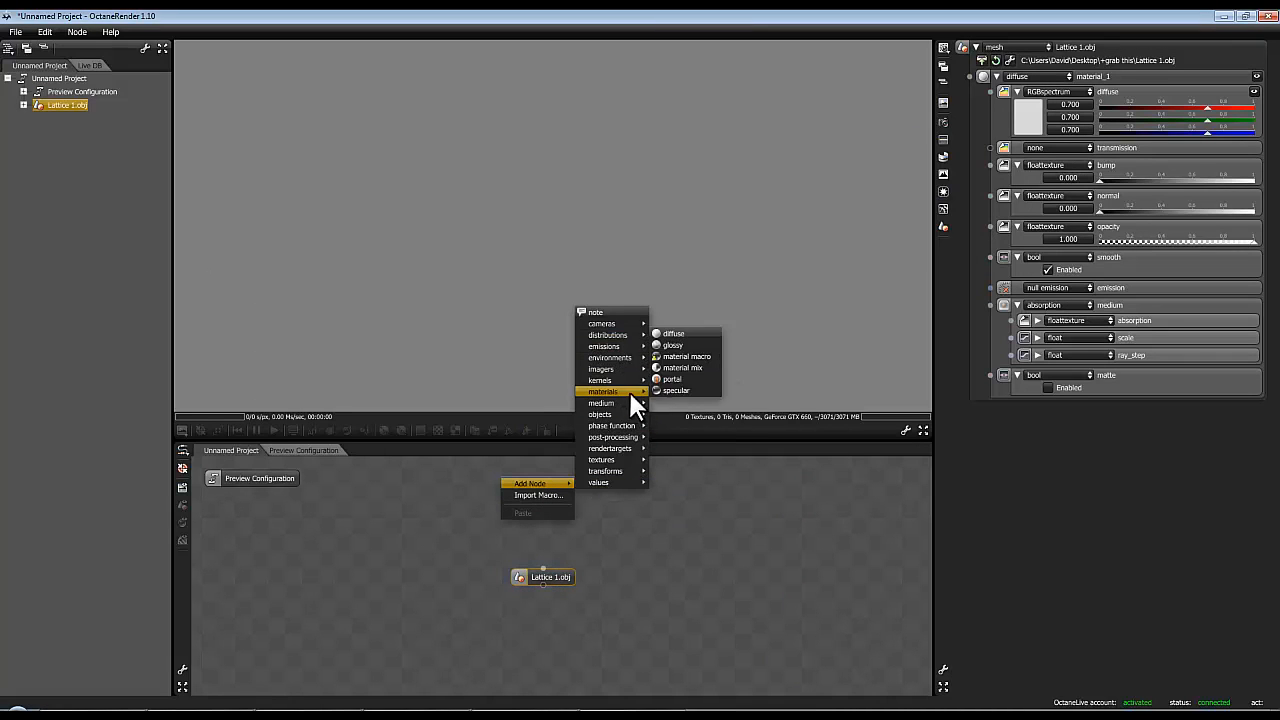
pyautogui.click(684, 334)
pyautogui.moveTo(567, 525); pyautogui.dragTo(544, 567)
# Step: Add a RenderTarget node beneath the mesh and connect Lattice 1.obj to it
pyautogui.rightClick(593, 524)
pyautogui.moveTo(658, 531)
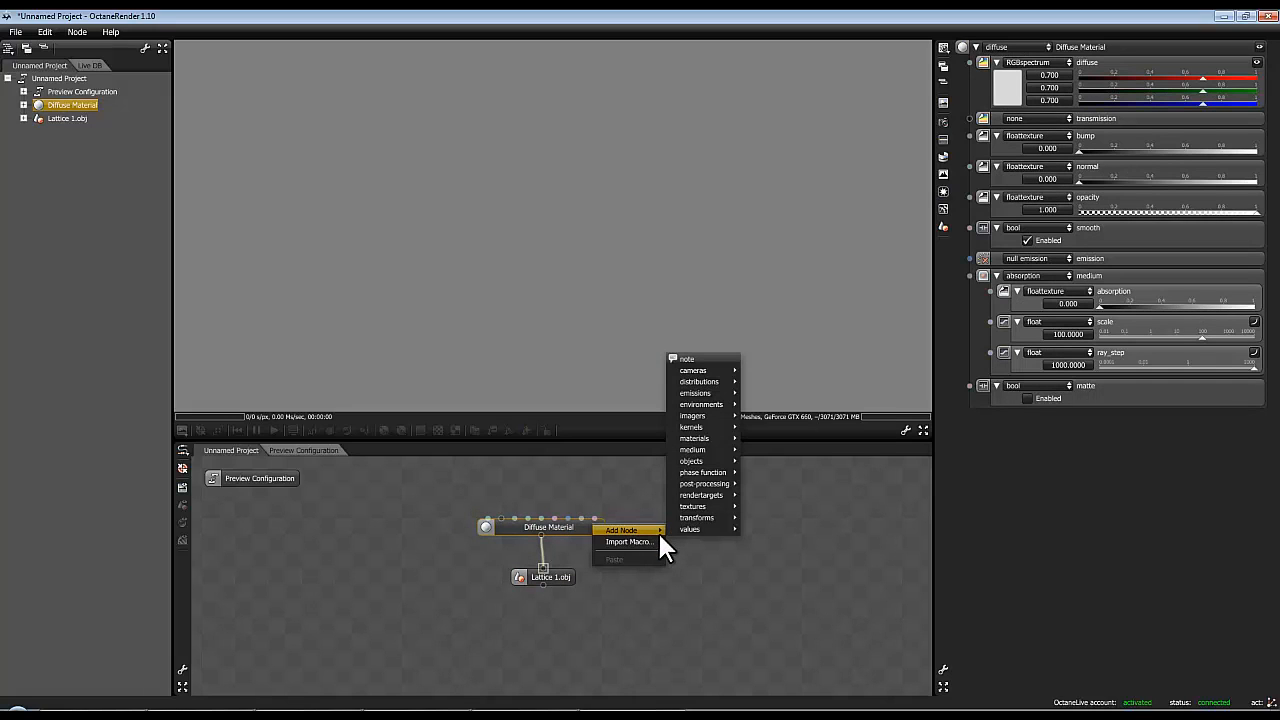
pyautogui.click(768, 492)
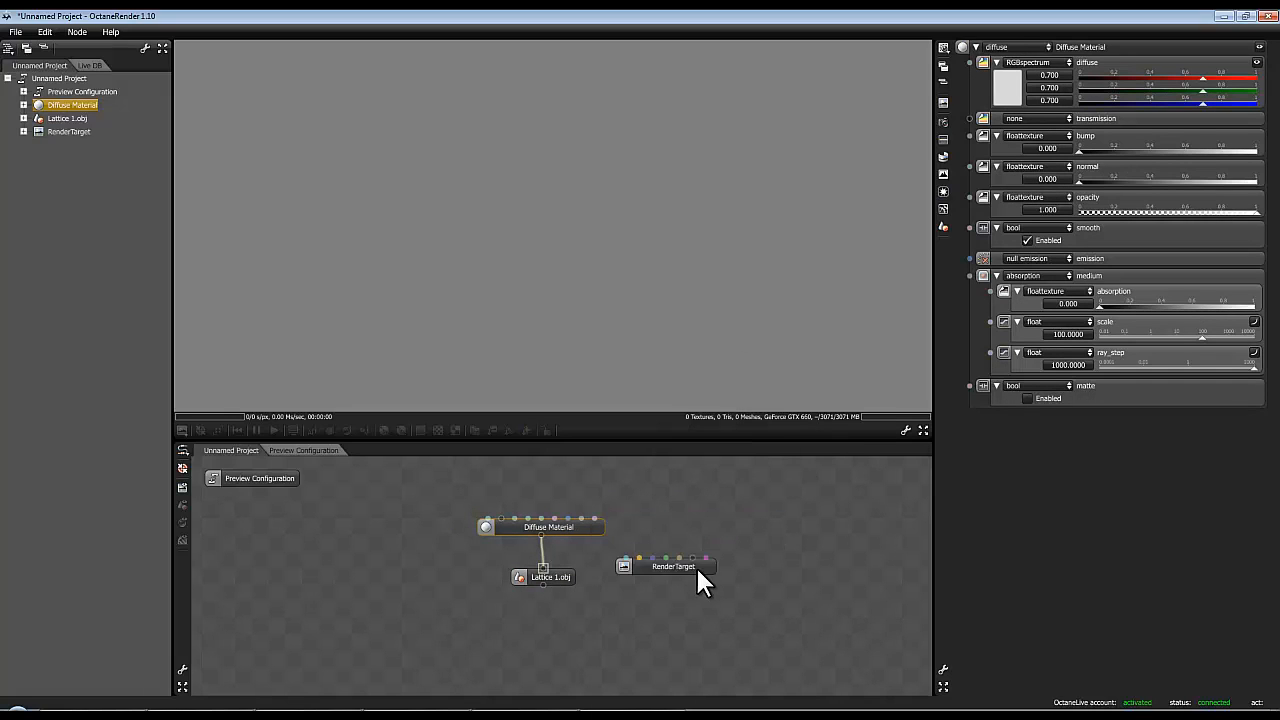
pyautogui.moveTo(697, 566); pyautogui.dragTo(536, 626)
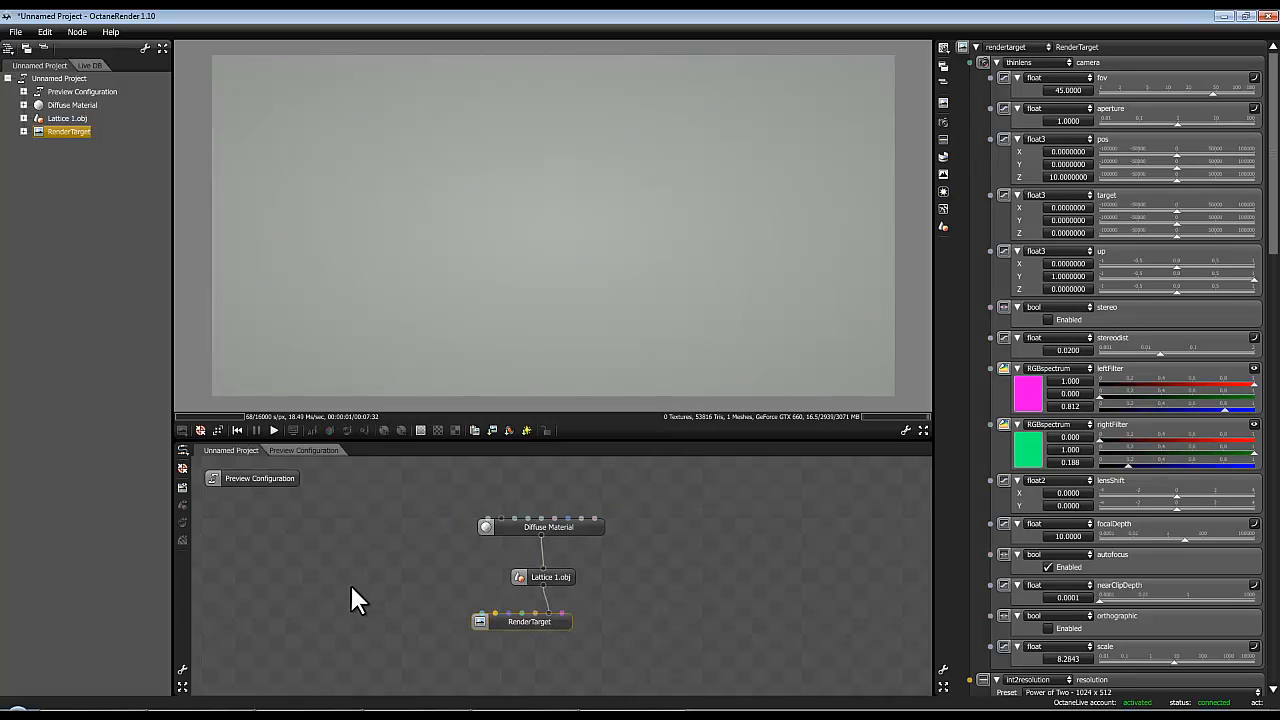
# Step: Add a daylight environment node and connect it to the RenderTarget's environment input
pyautogui.rightClick(345, 525)
pyautogui.moveTo(380, 488)
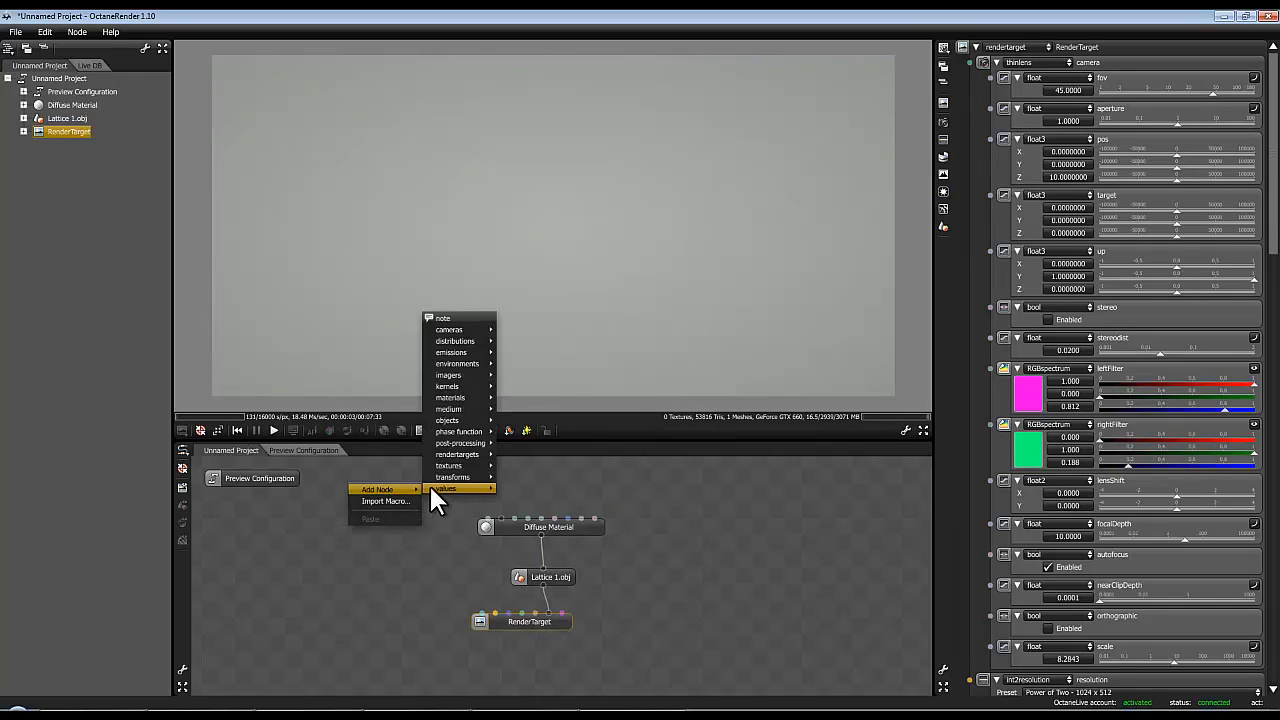
pyautogui.moveTo(452, 386)
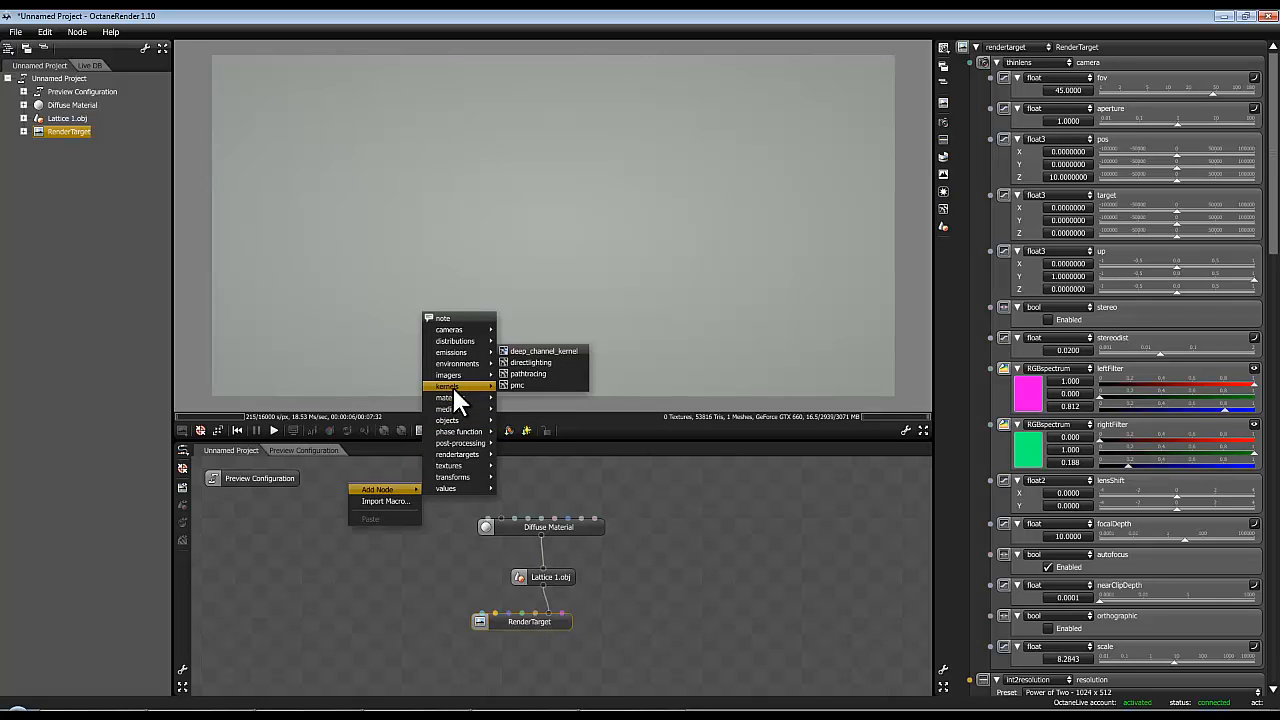
pyautogui.moveTo(469, 362)
pyautogui.click(538, 360)
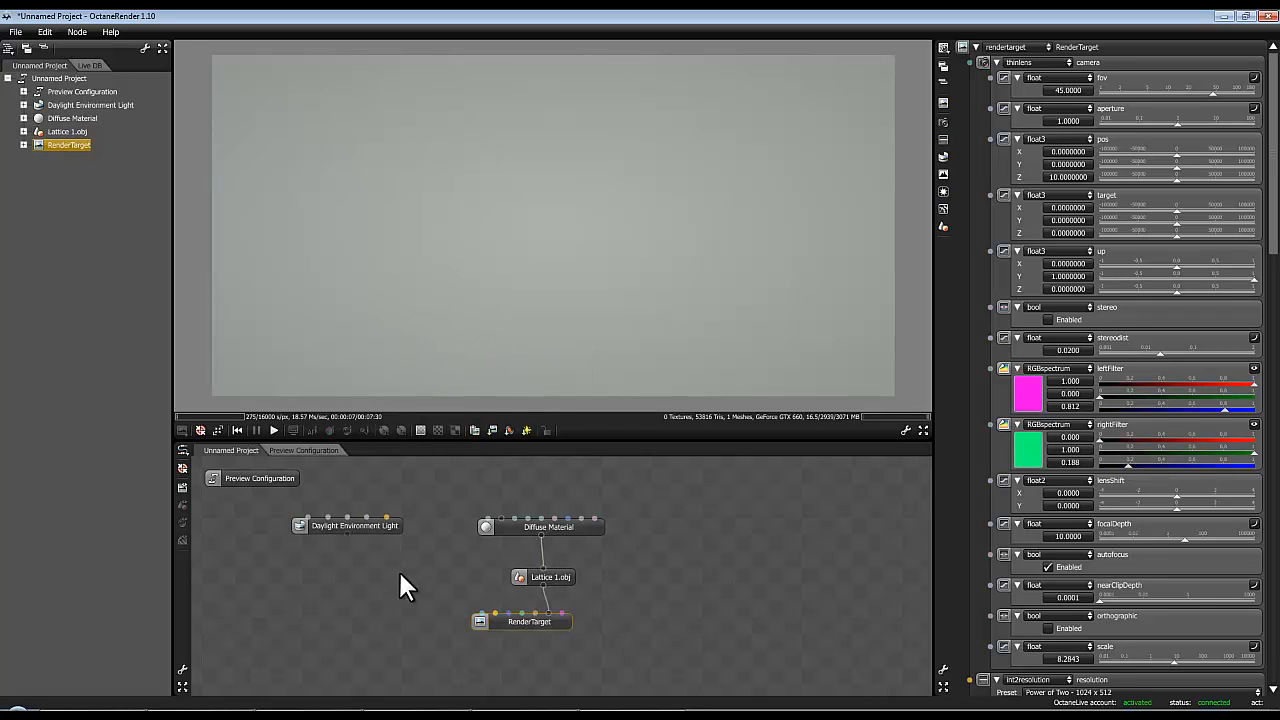
pyautogui.moveTo(509, 613); pyautogui.dragTo(508, 612)
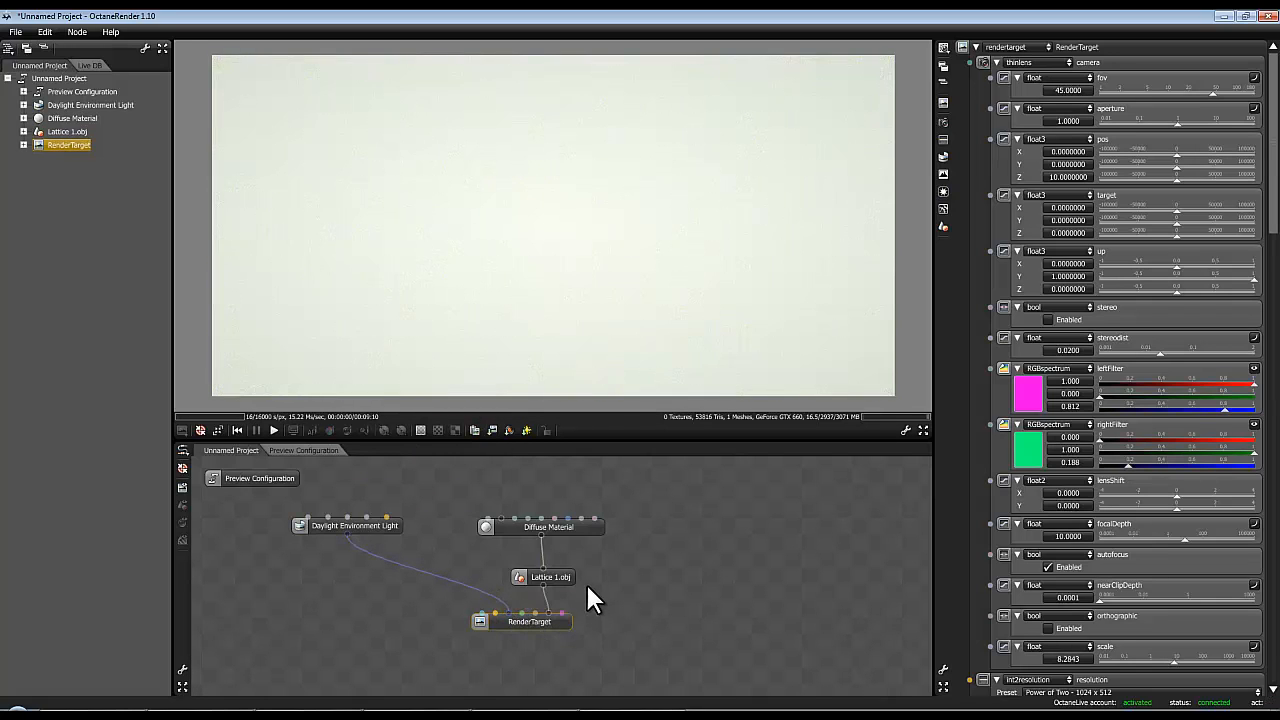
# Step: Reposition the mesh and diffuse material nodes, and zoom out and orbit the render camera to frame the lattice
pyautogui.moveTo(565, 579); pyautogui.dragTo(579, 579)
pyautogui.moveTo(584, 523); pyautogui.dragTo(600, 533)
pyautogui.scroll(-6, 611, 308)
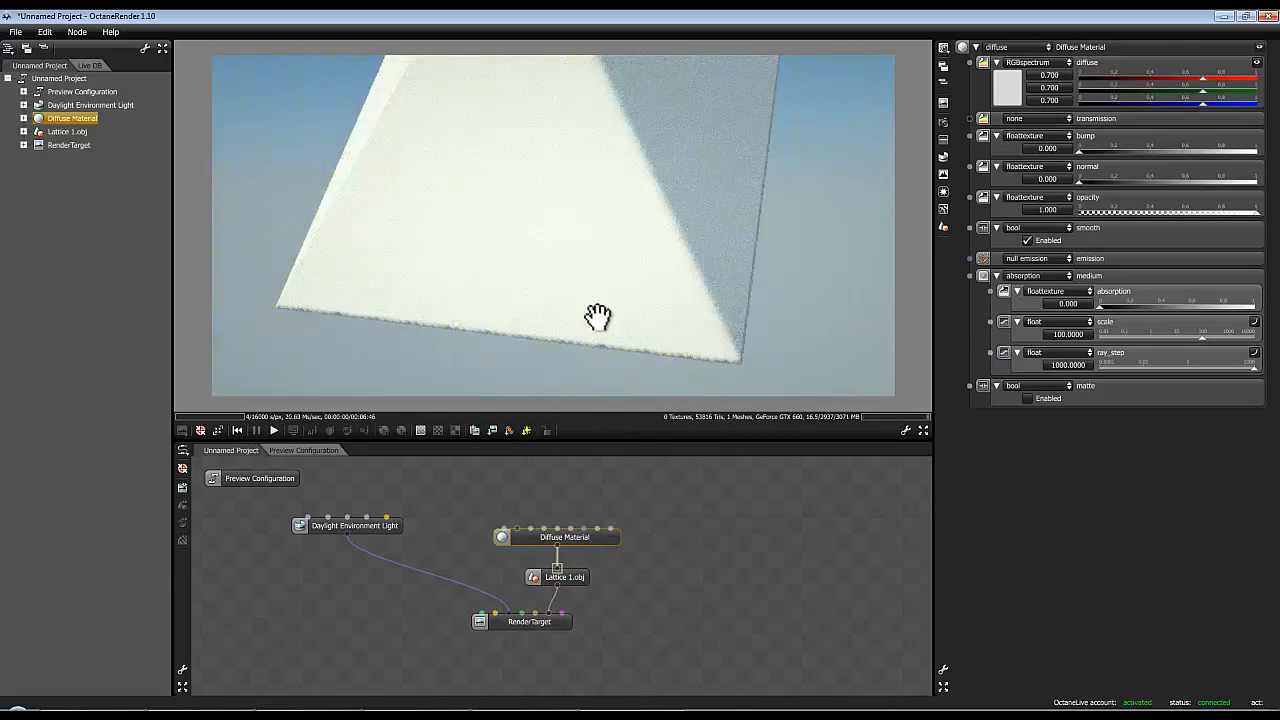
pyautogui.moveTo(597, 316); pyautogui.dragTo(634, 364)
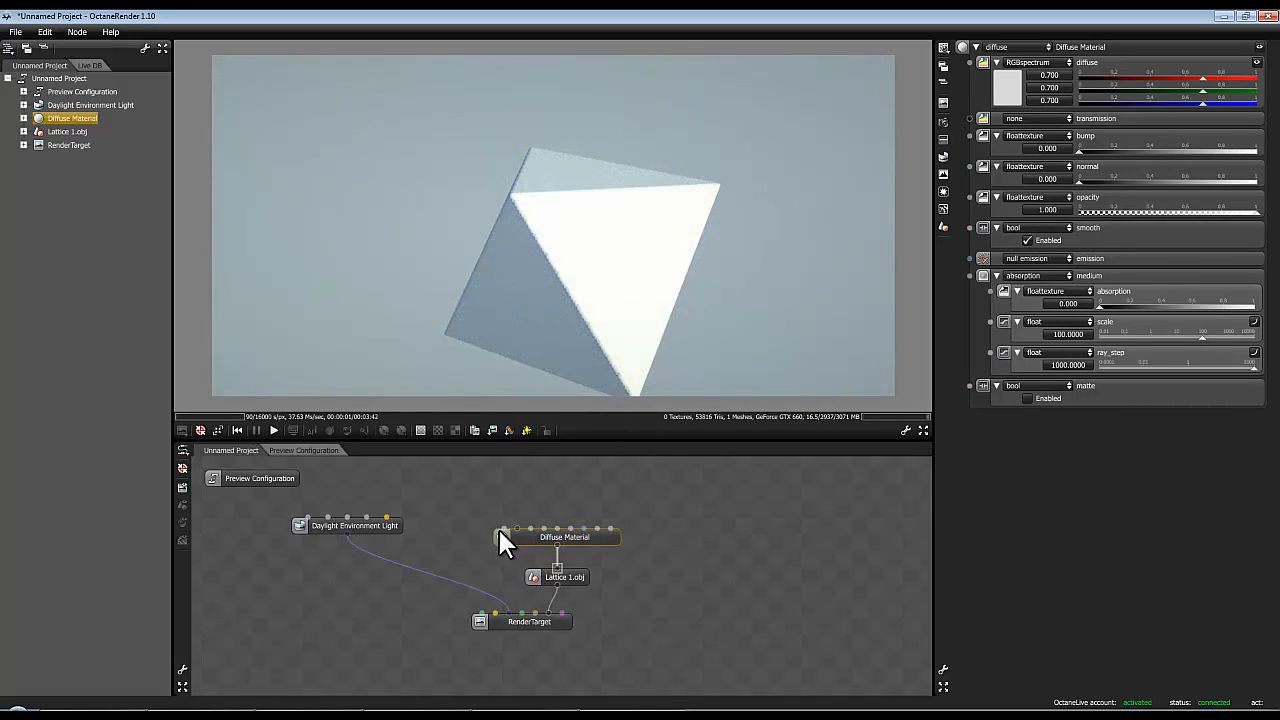
# Step: Load diffuse.jpg as an image texture into the diffuse channel of the diffuse material
pyautogui.click(1012, 63)
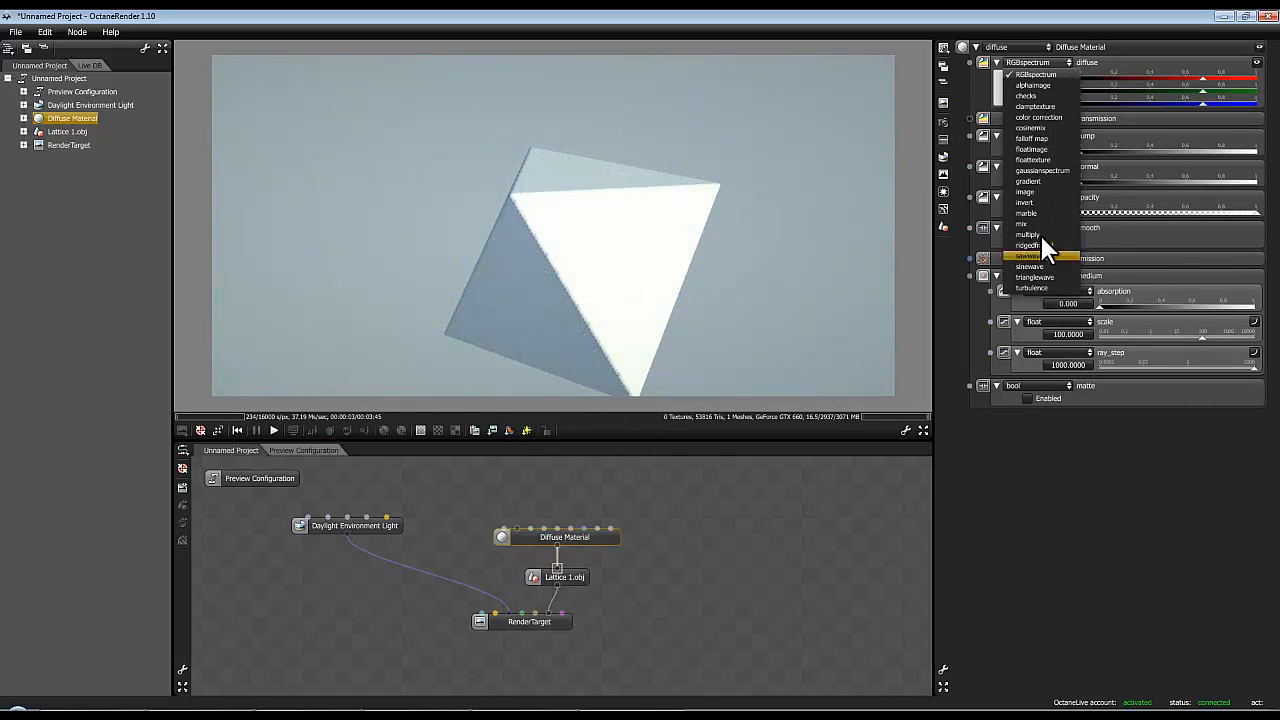
pyautogui.click(1036, 190)
pyautogui.click(788, 325)
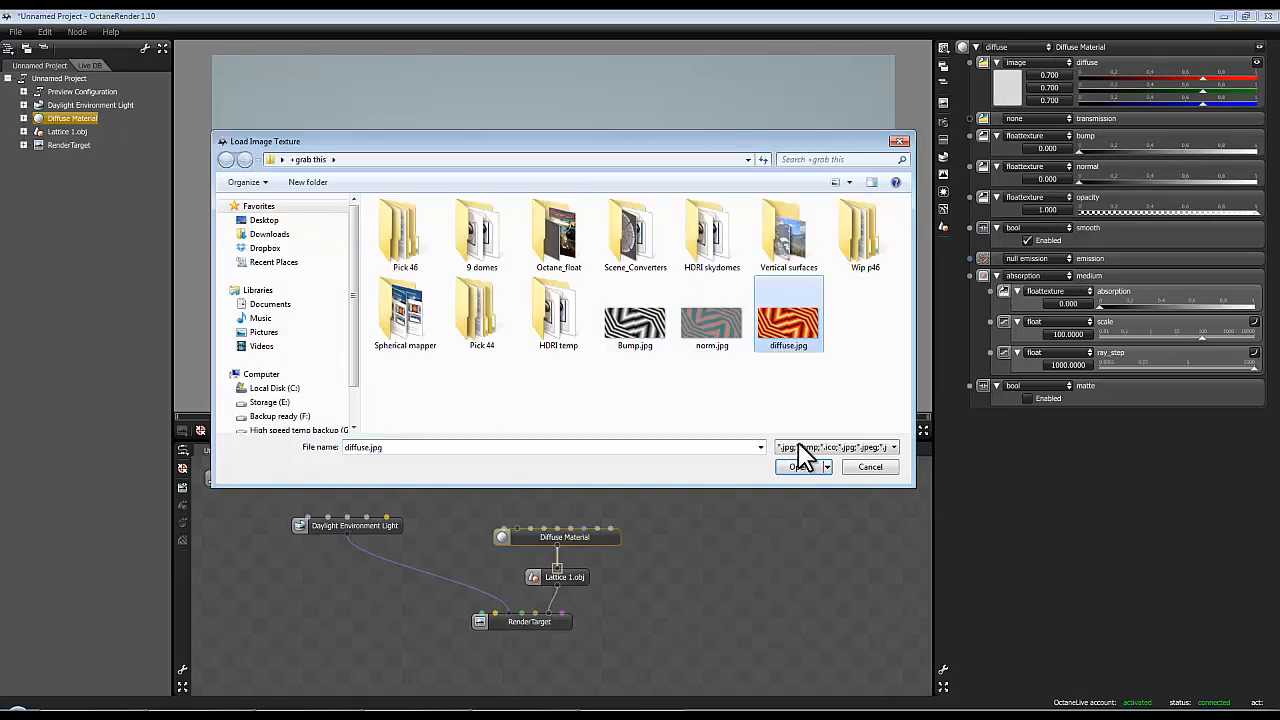
pyautogui.click(798, 467)
pyautogui.moveTo(591, 323); pyautogui.dragTo(545, 290)
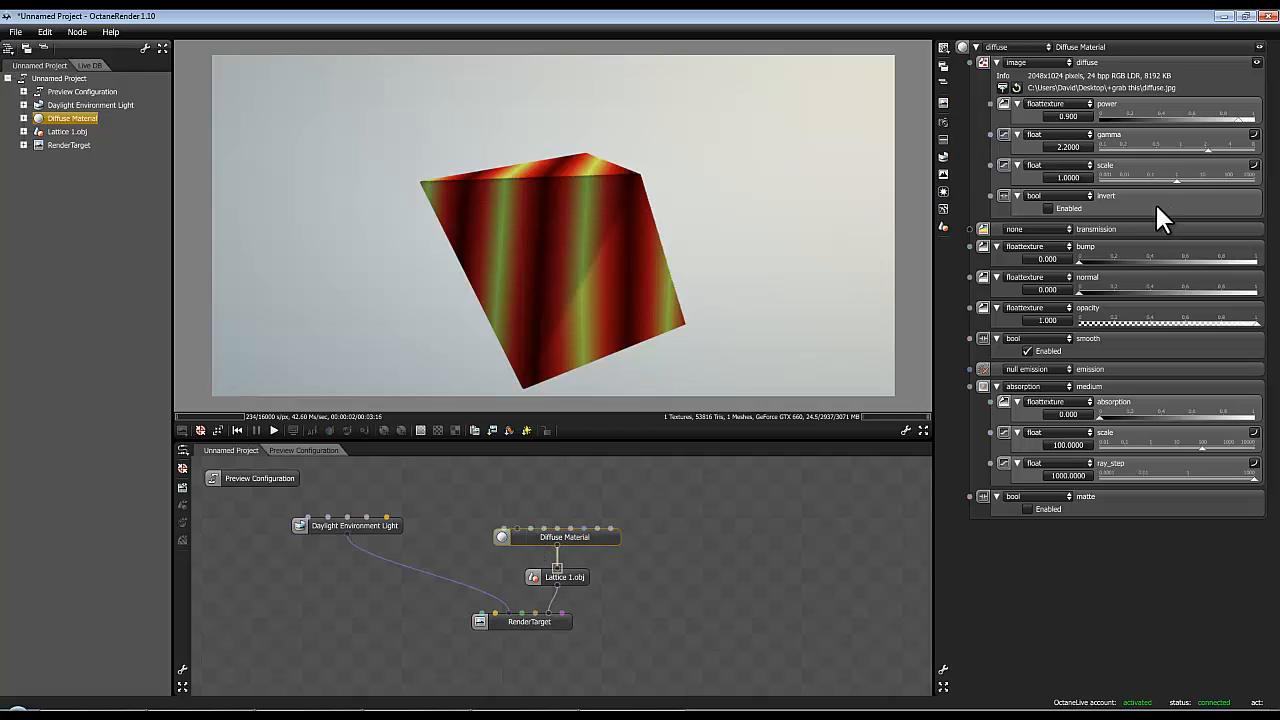
# Step: Load Bump.jpg as an image texture into the material's bump channel and show its texture preview
pyautogui.click(1032, 246)
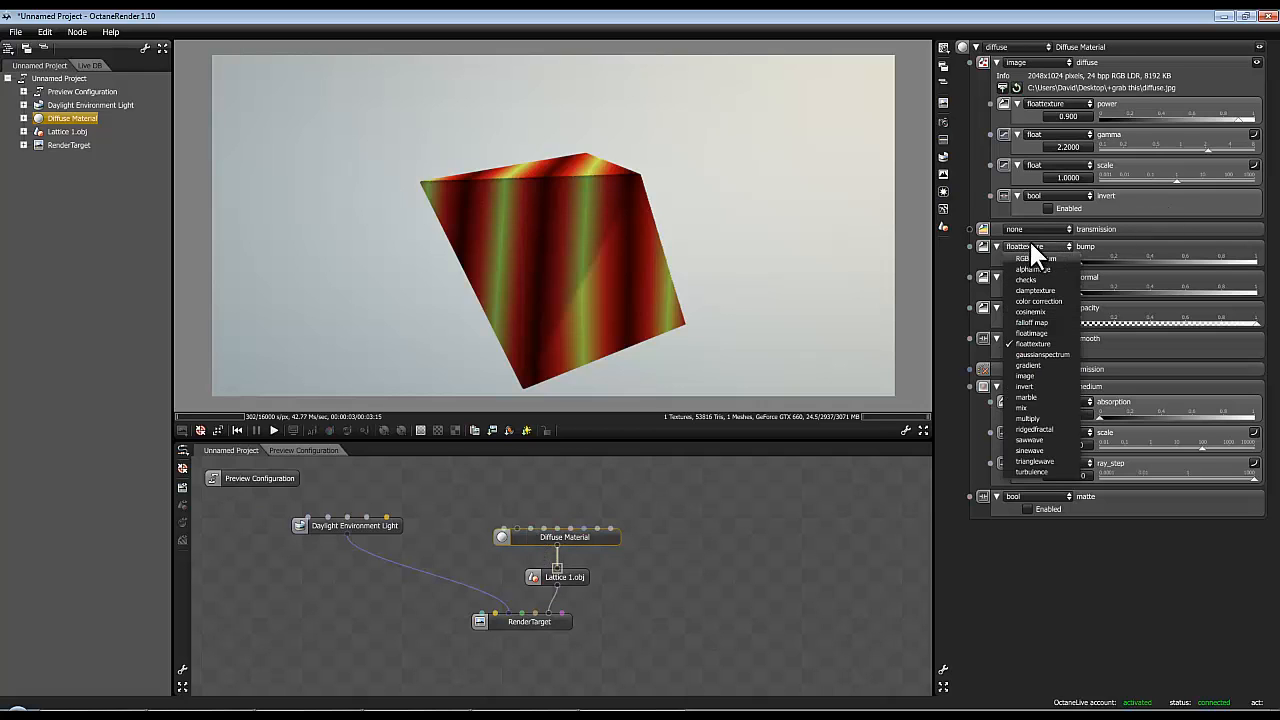
pyautogui.click(1034, 371)
pyautogui.click(640, 328)
pyautogui.click(799, 467)
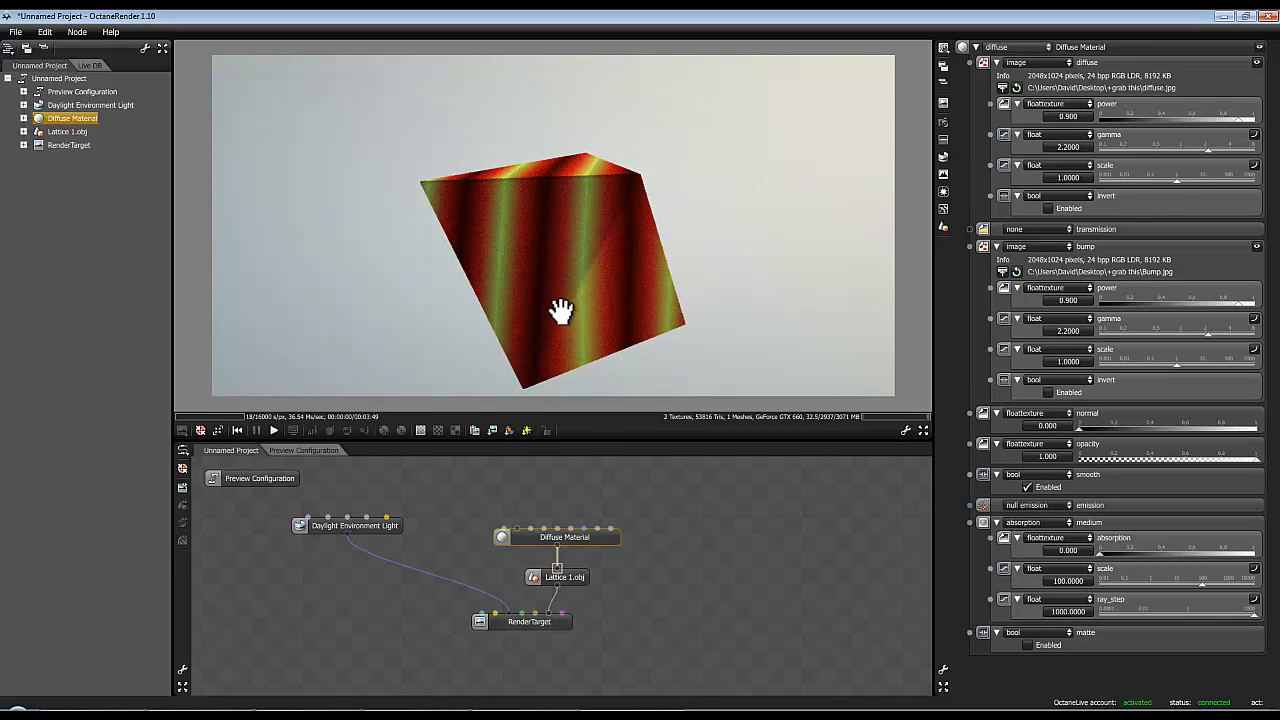
pyautogui.moveTo(595, 540)
pyautogui.mouseDown()
pyautogui.moveTo(607, 540)
pyautogui.moveTo(591, 540)
pyautogui.mouseUp()
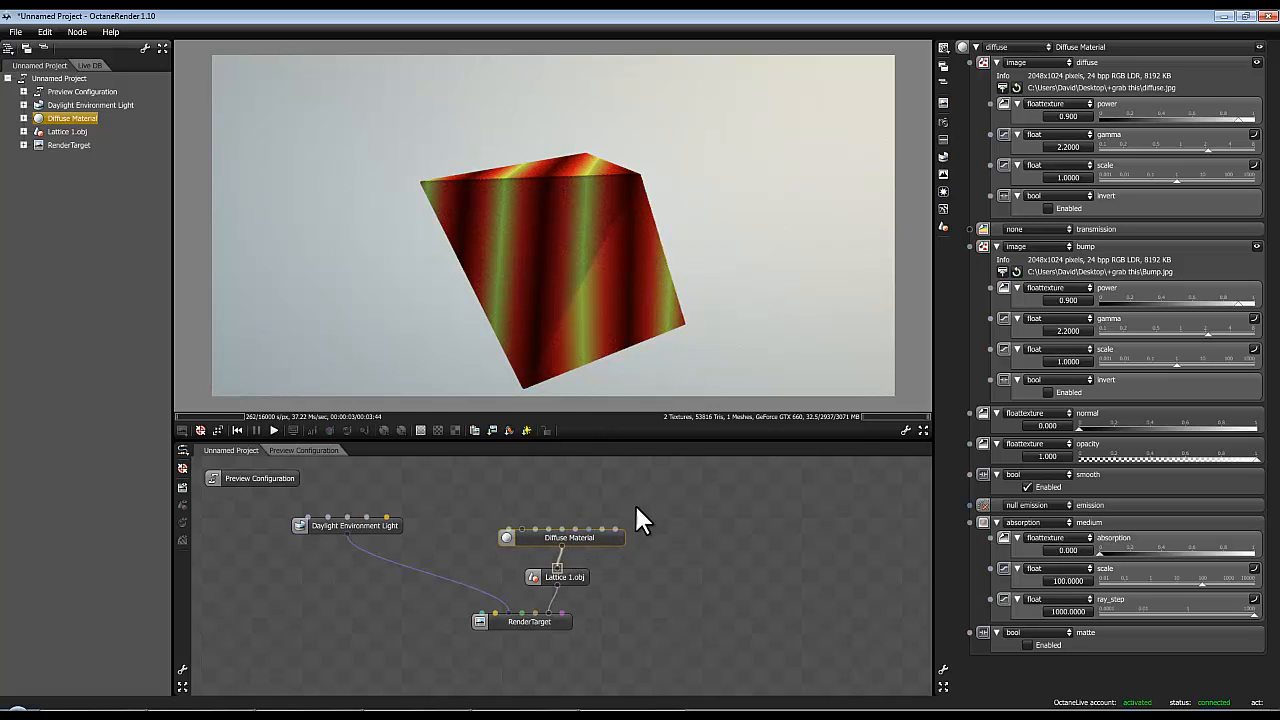
pyautogui.click(1257, 246)
pyautogui.moveTo(583, 234); pyautogui.dragTo(580, 157)
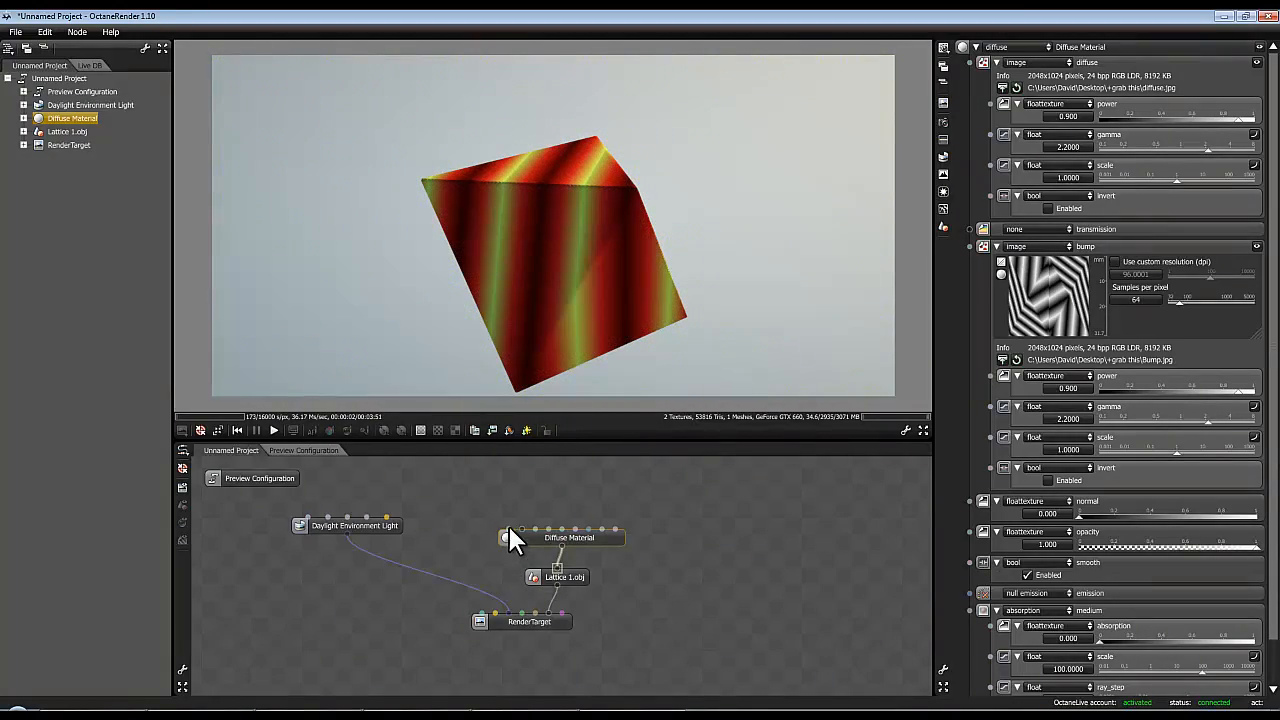
# Step: Replace the diffuse channel's image with a plain floattexture so only the bump map affects the lattice
pyautogui.click(1029, 63)
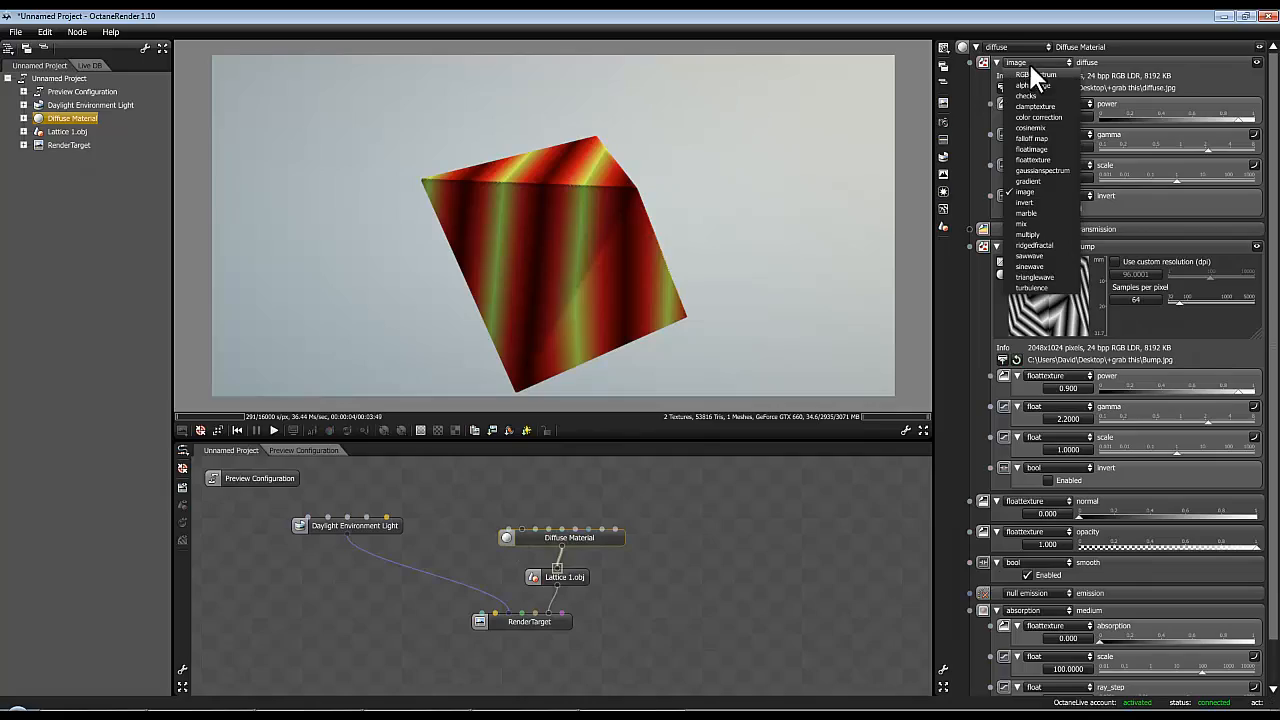
pyautogui.click(1035, 160)
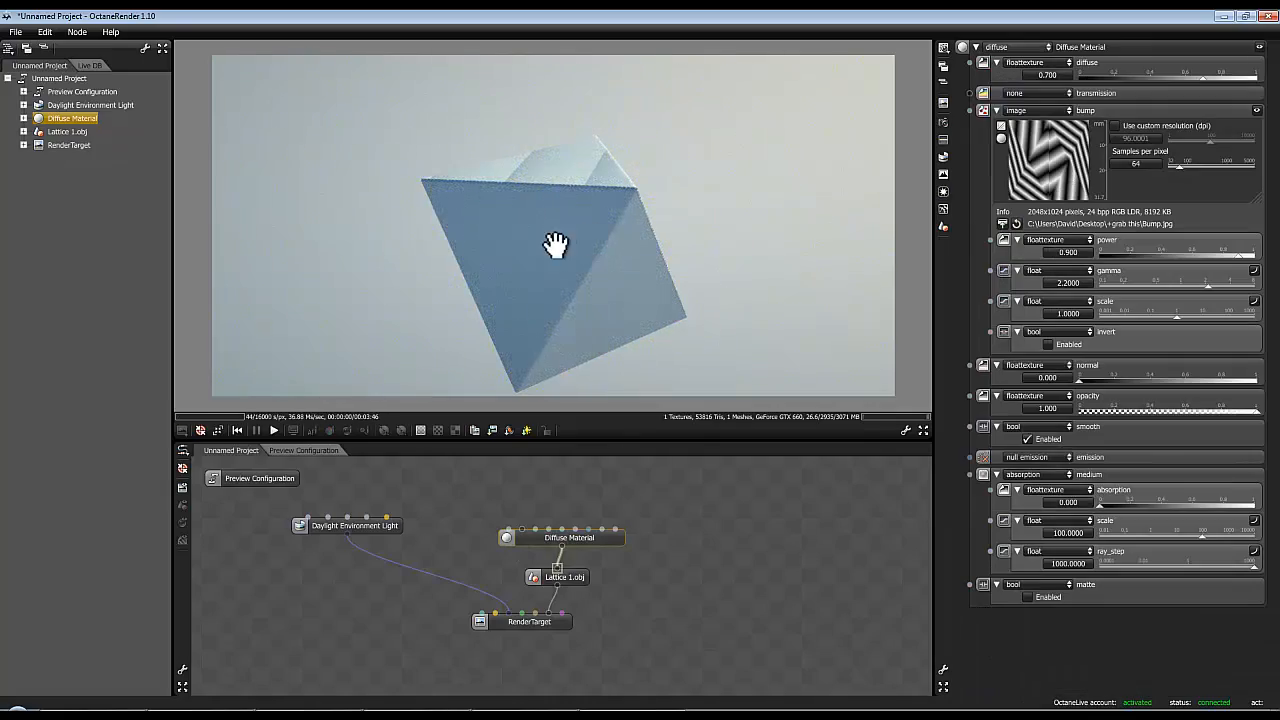
pyautogui.moveTo(556, 245); pyautogui.dragTo(668, 204)
# Step: Reposition the daylight environment node and set its sun direction on the world map to about longitude -12.54, latitude 59.4
pyautogui.click(368, 545)
pyautogui.moveTo(370, 535); pyautogui.dragTo(383, 556)
pyautogui.moveTo(1071, 104); pyautogui.dragTo(1117, 90)
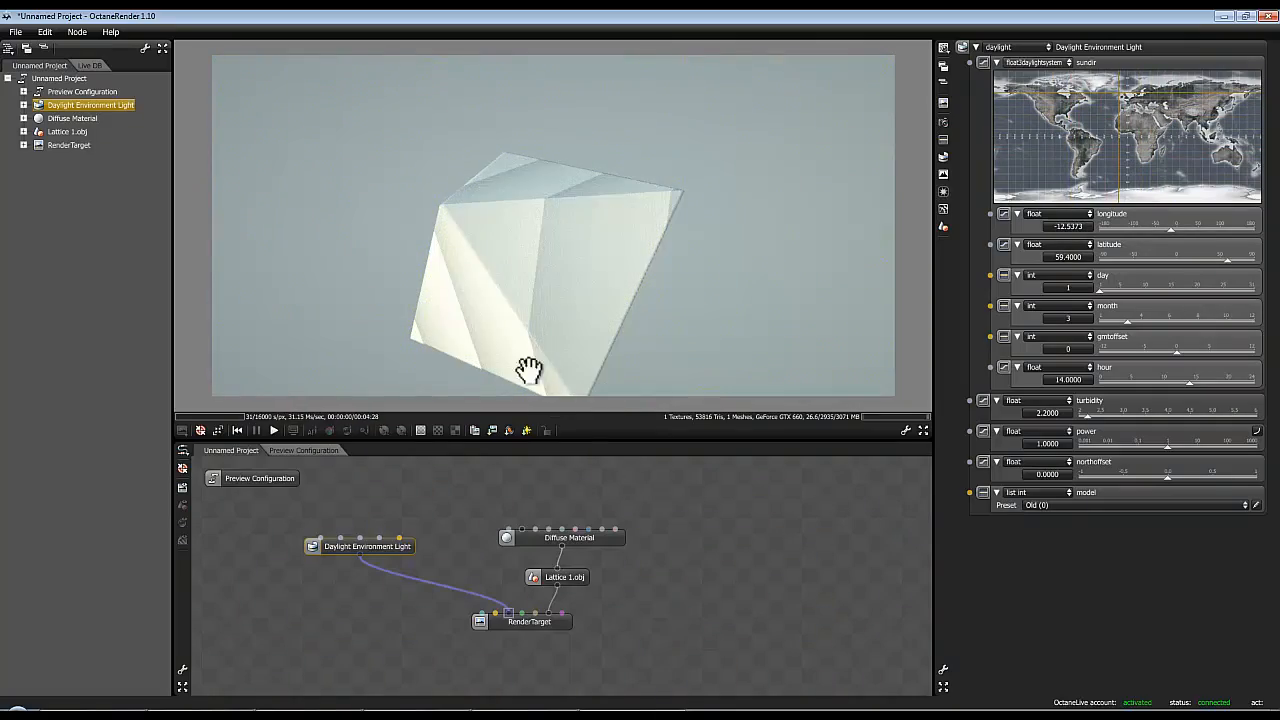
# Step: Load norm.jpg as an image texture into the normal channel of the diffuse material
pyautogui.moveTo(608, 538)
pyautogui.mouseDown()
pyautogui.moveTo(592, 544)
pyautogui.moveTo(604, 543)
pyautogui.mouseUp()
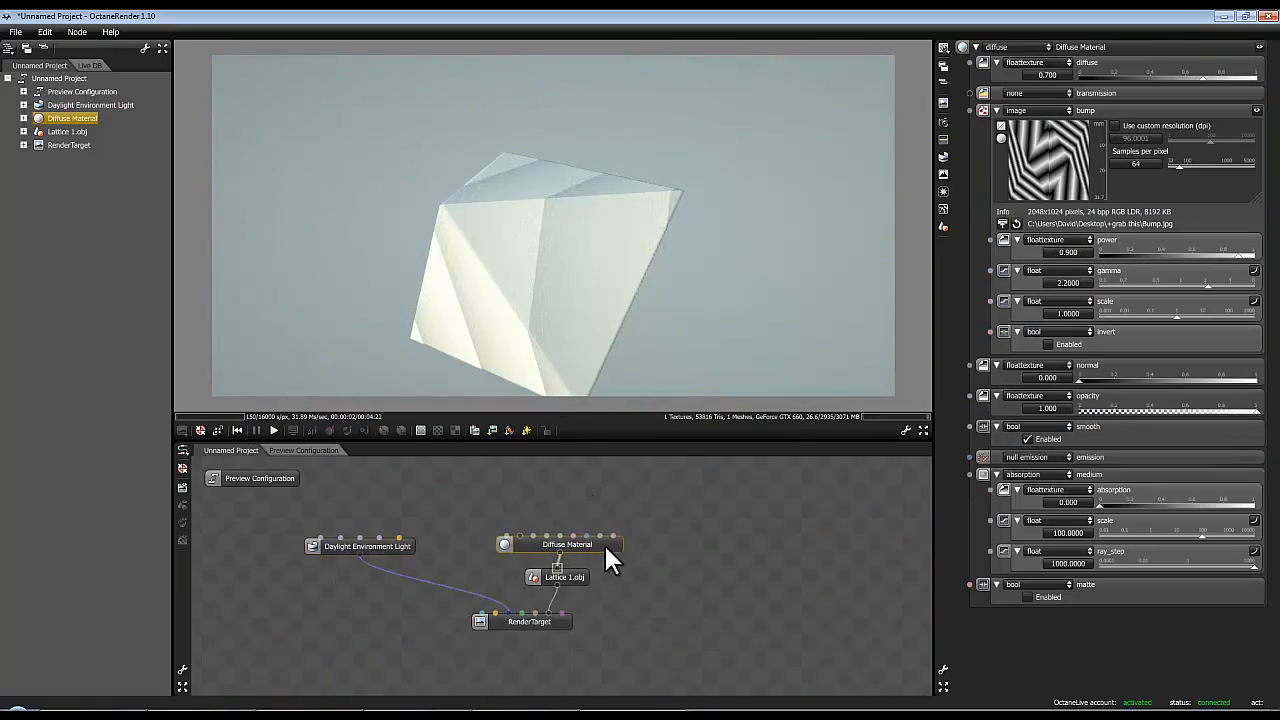
pyautogui.click(1030, 366)
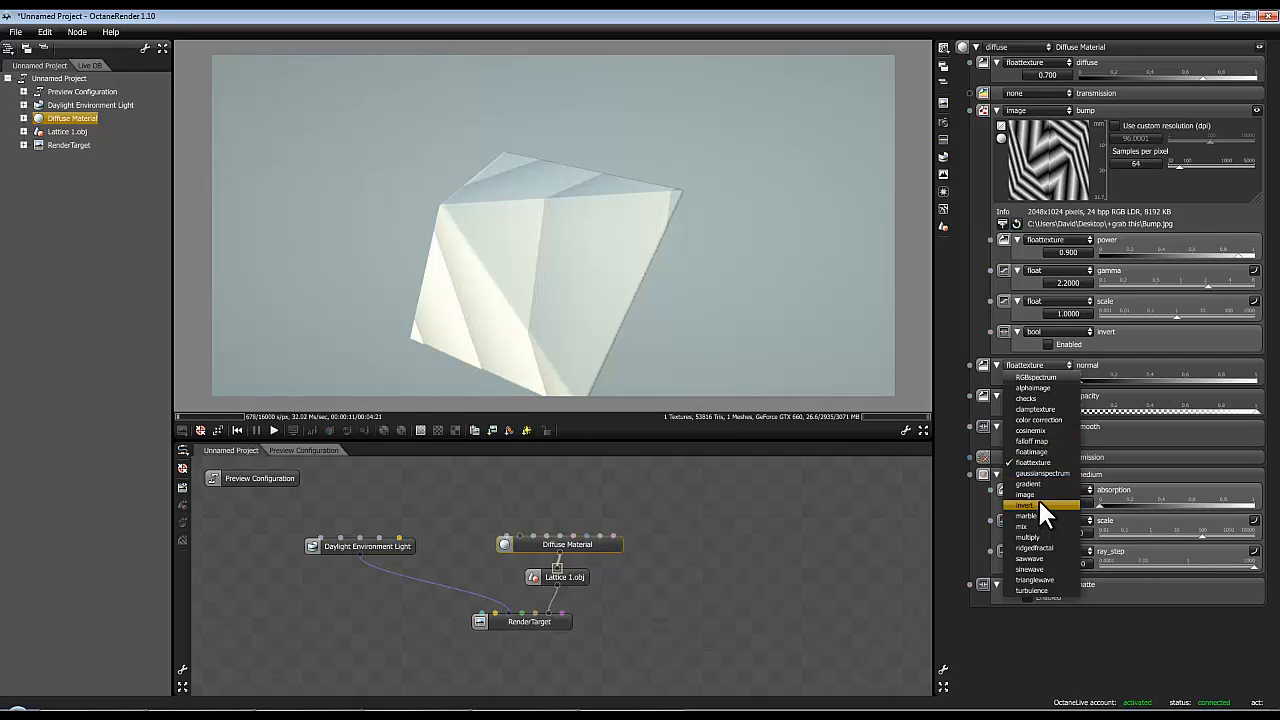
pyautogui.click(1037, 494)
pyautogui.click(712, 323)
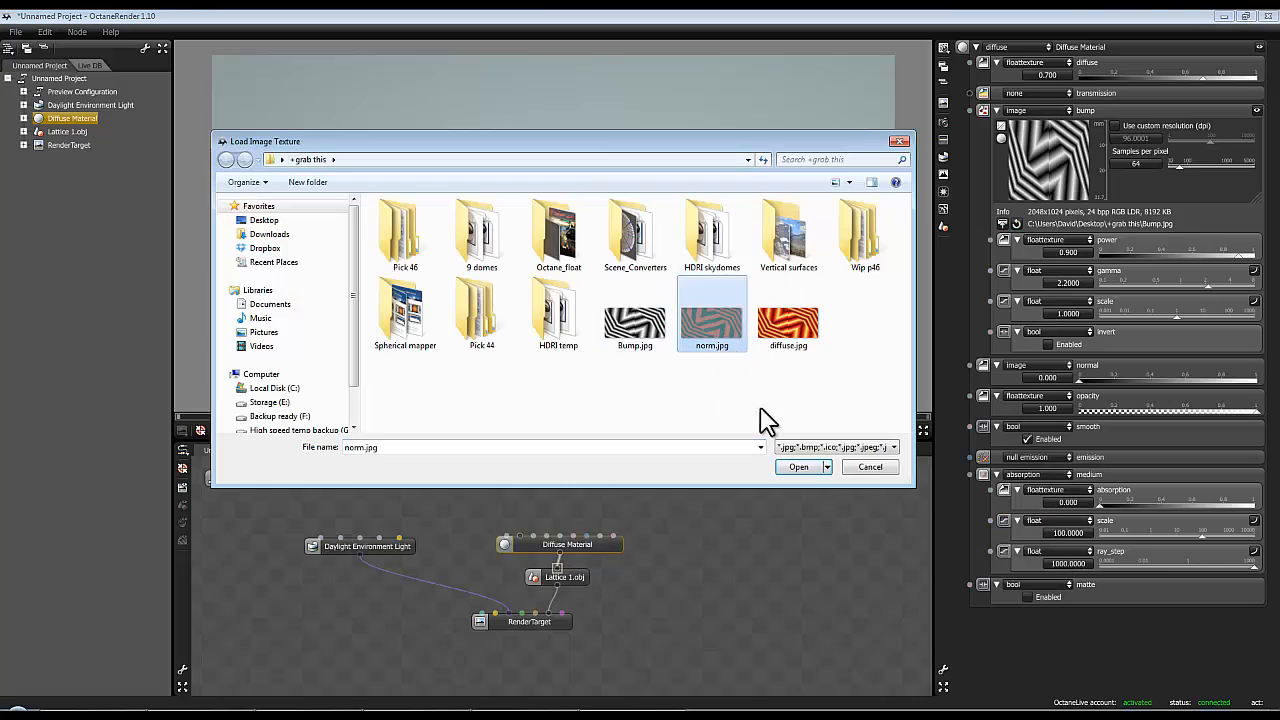
pyautogui.click(798, 467)
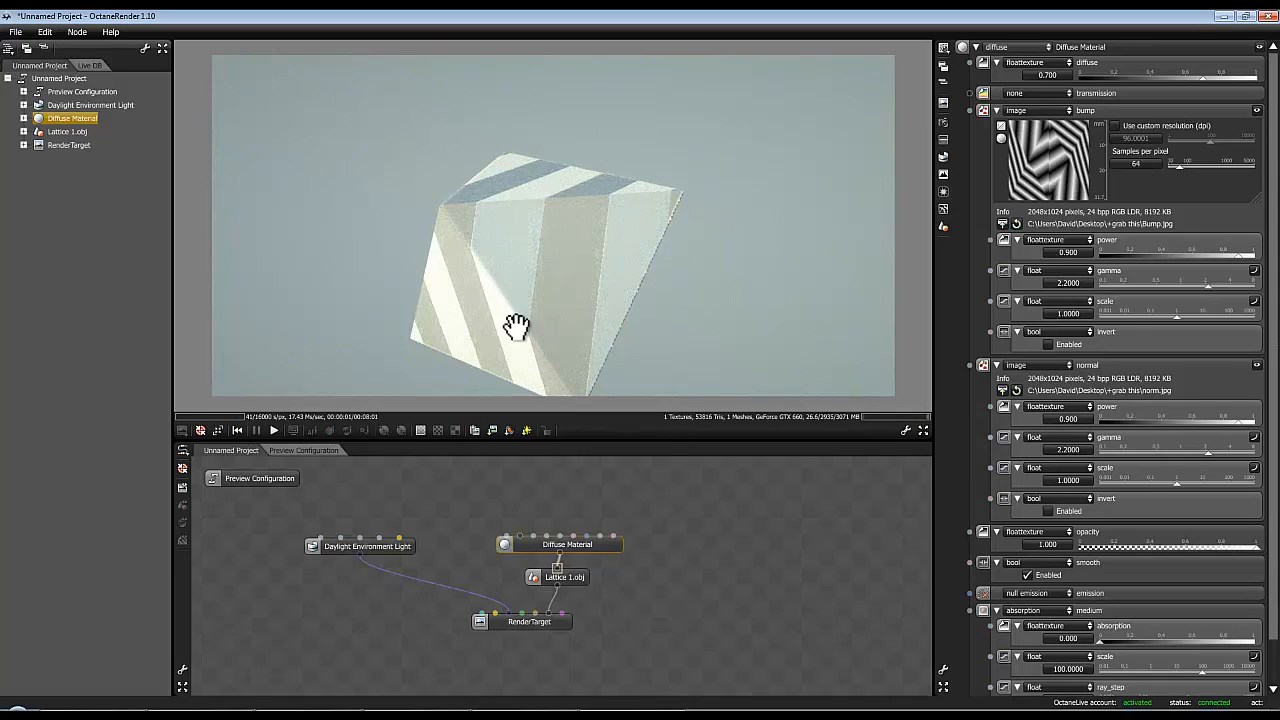
pyautogui.moveTo(517, 329); pyautogui.dragTo(740, 277)
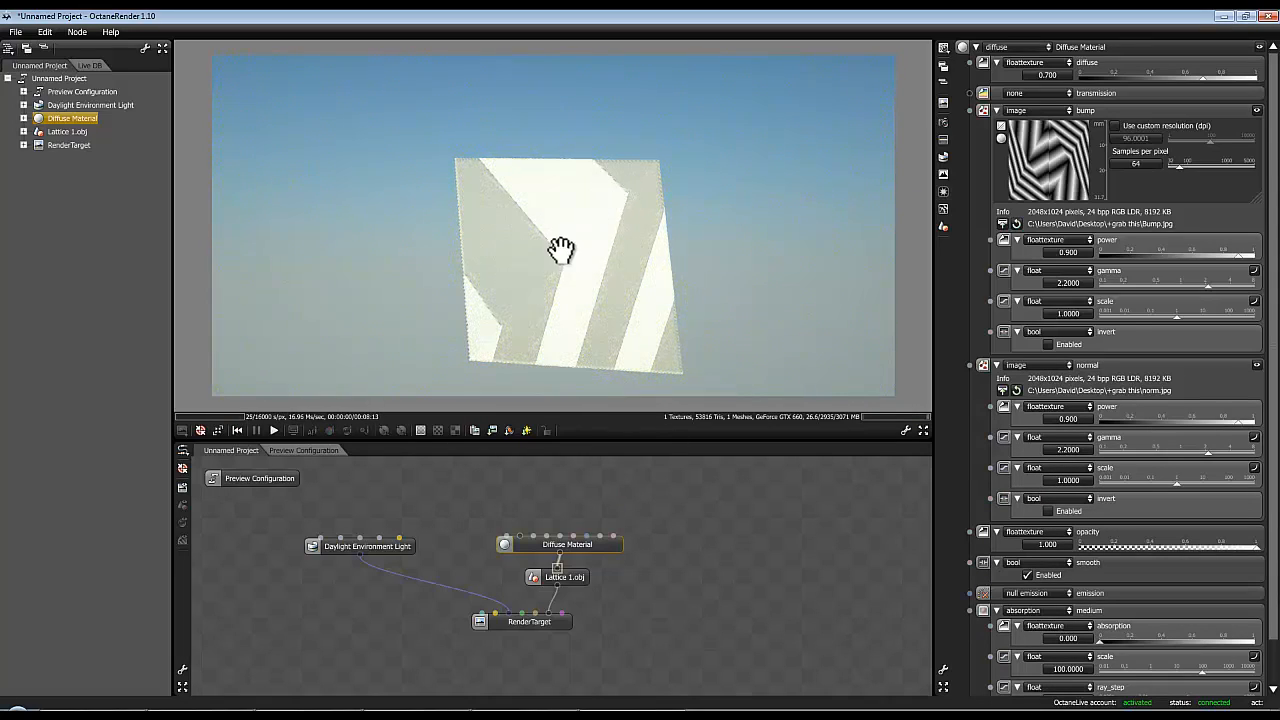
pyautogui.moveTo(531, 309); pyautogui.dragTo(535, 281)
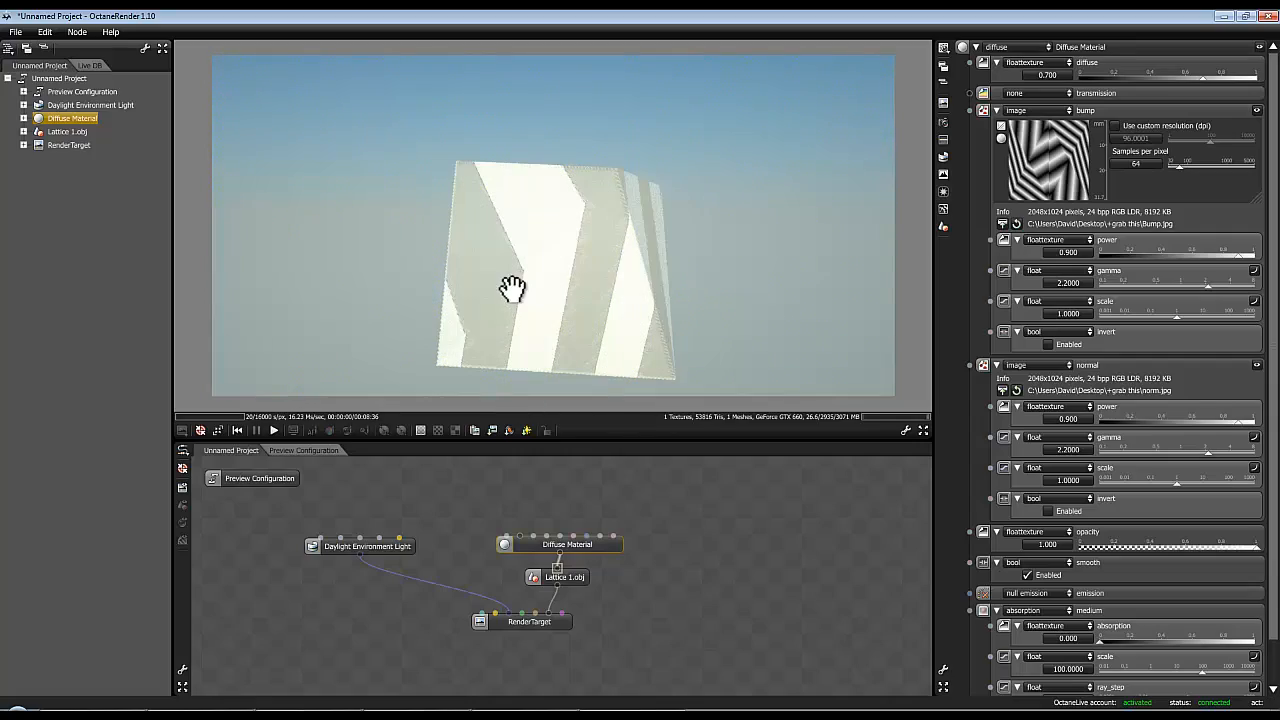
pyautogui.scroll(10, 588, 277)
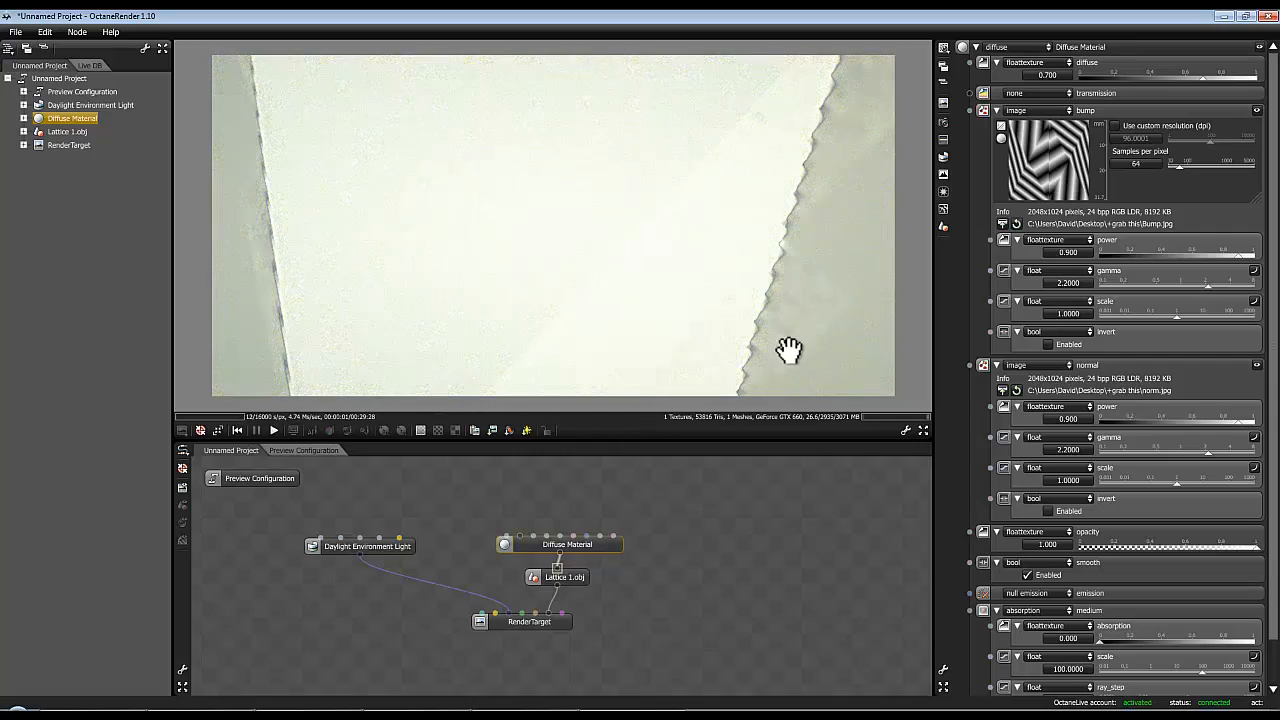
pyautogui.scroll(-10, 706, 331)
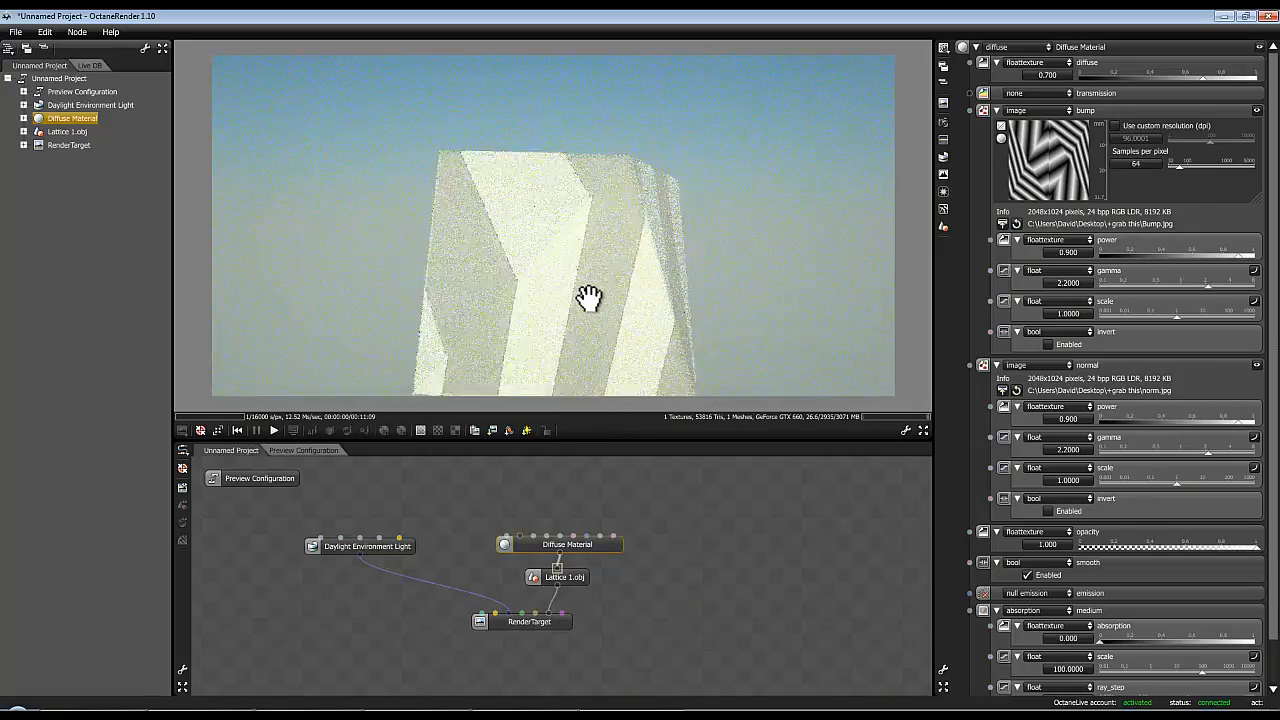
pyautogui.scroll(-3, 590, 290)
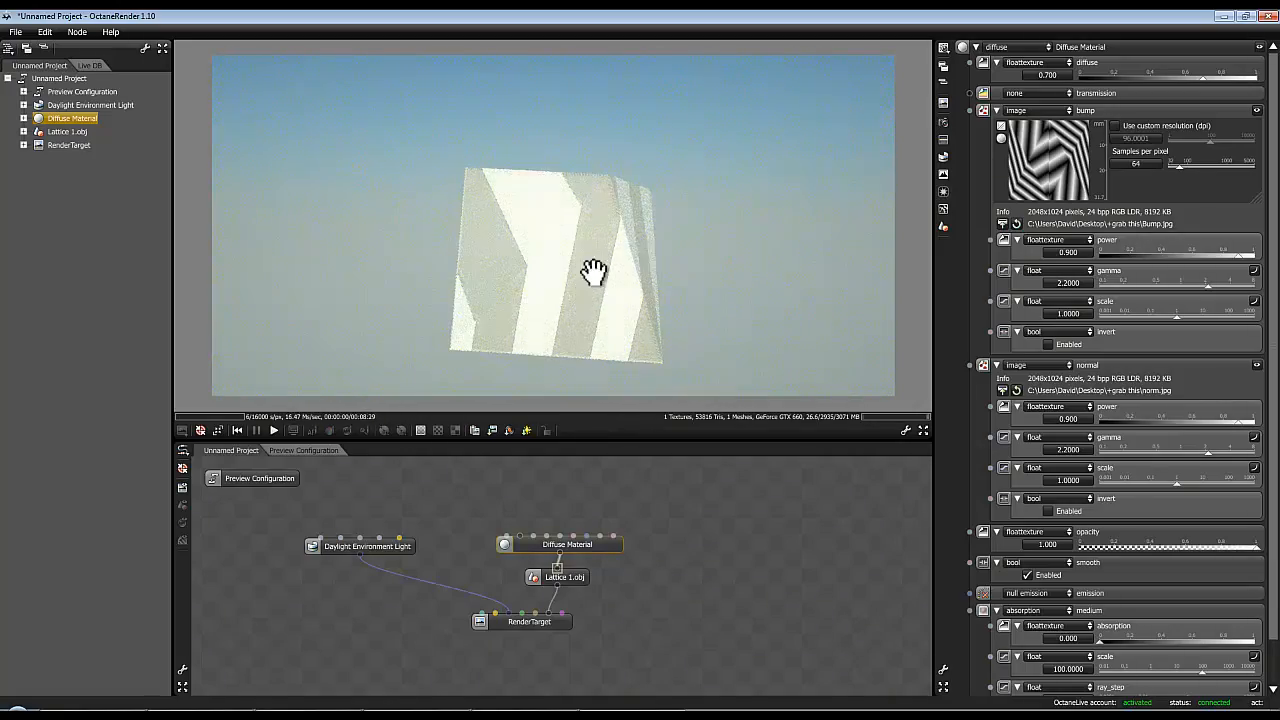
pyautogui.moveTo(594, 274); pyautogui.dragTo(631, 225)
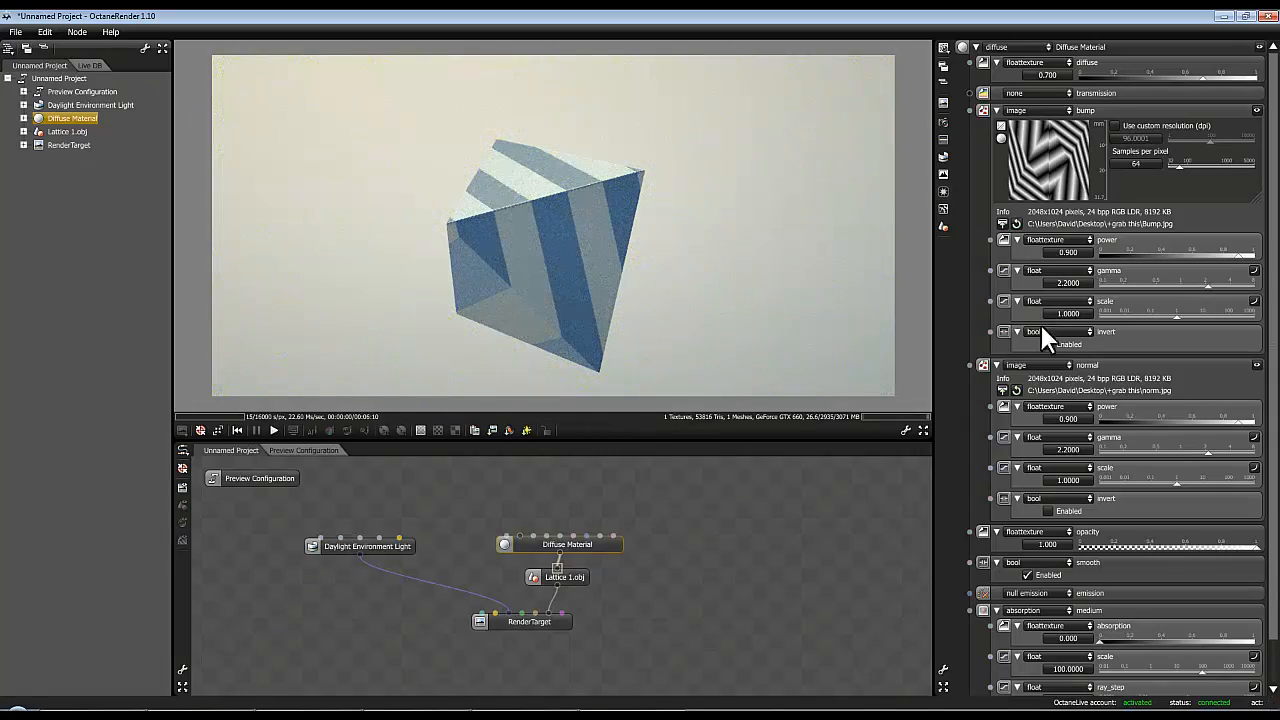
# Step: Change the material's bump channel from the Bump.jpg image to a floattexture
pyautogui.click(1040, 110)
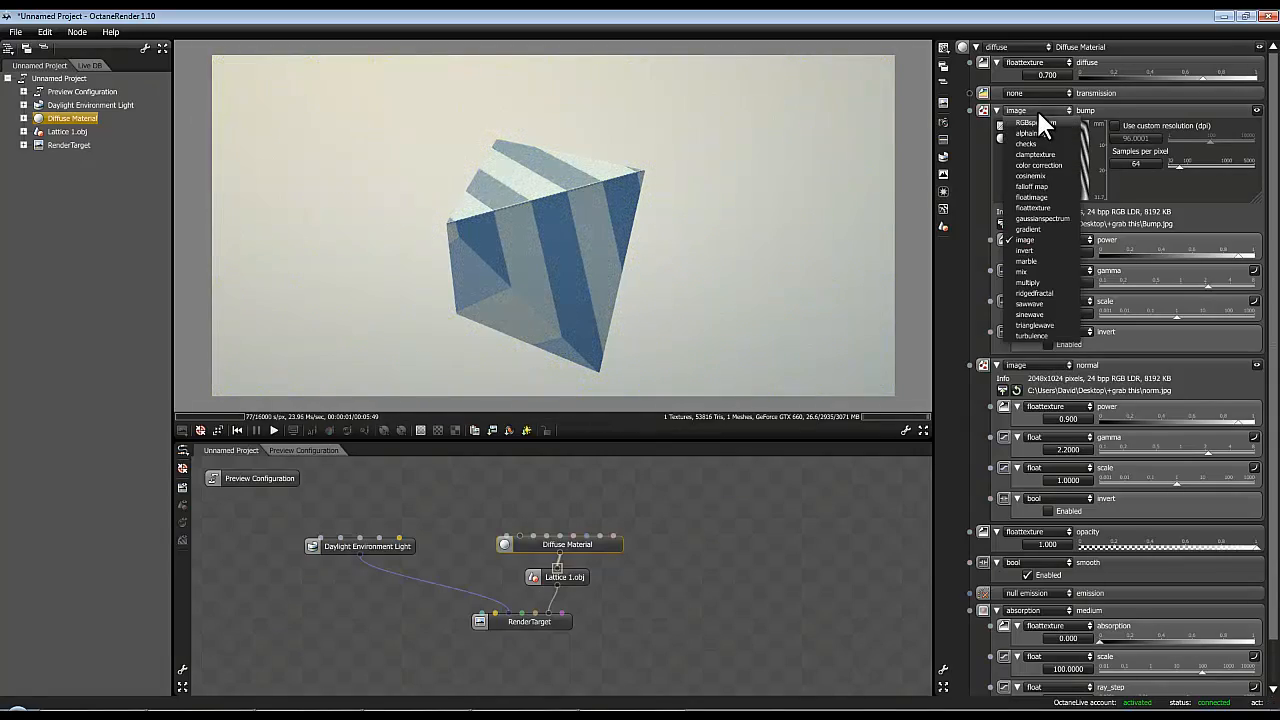
pyautogui.click(1042, 206)
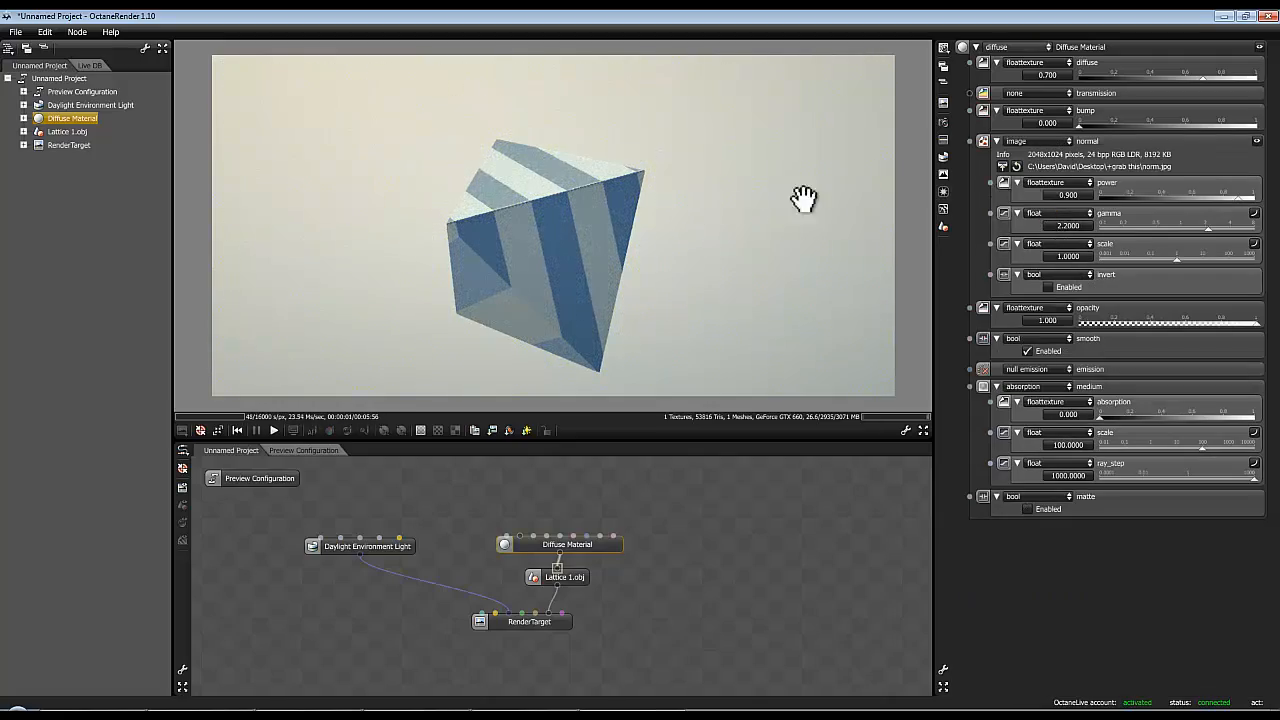
pyautogui.moveTo(607, 247); pyautogui.dragTo(798, 219)
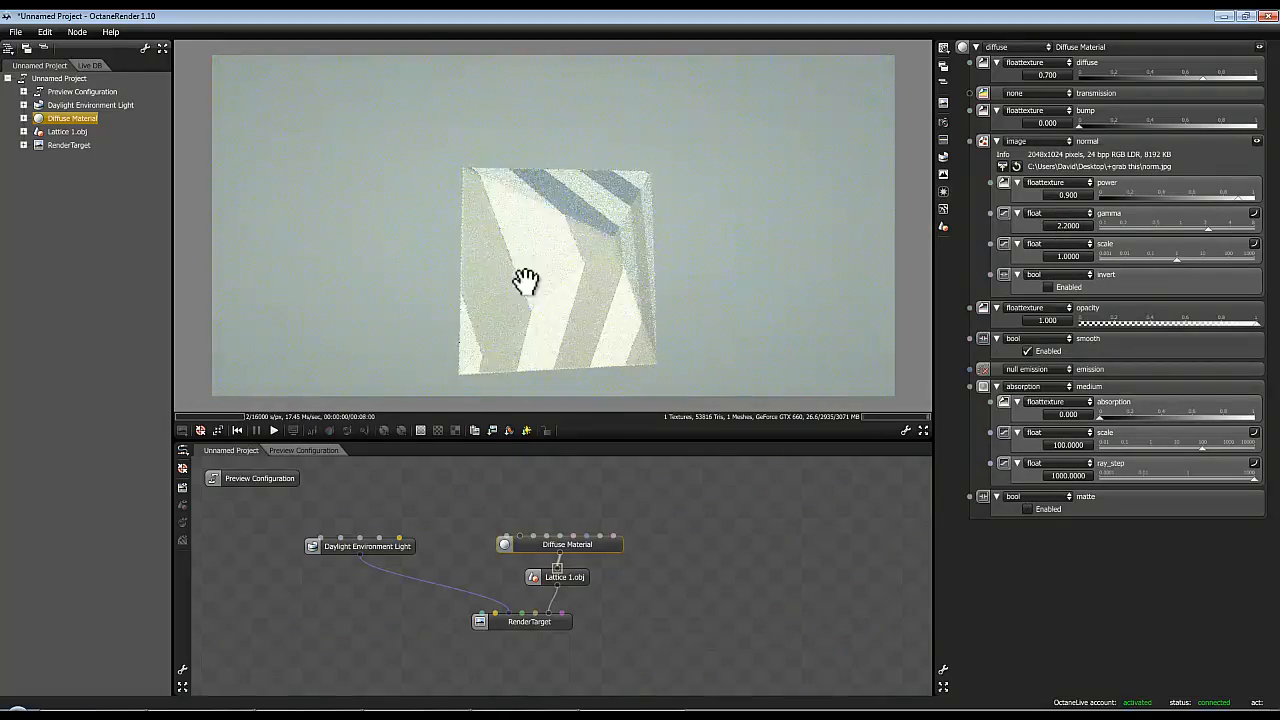
# Step: Relocate the daylight environment's sun direction on the world map to about longitude 6.27, latitude 26.1
pyautogui.click(384, 547)
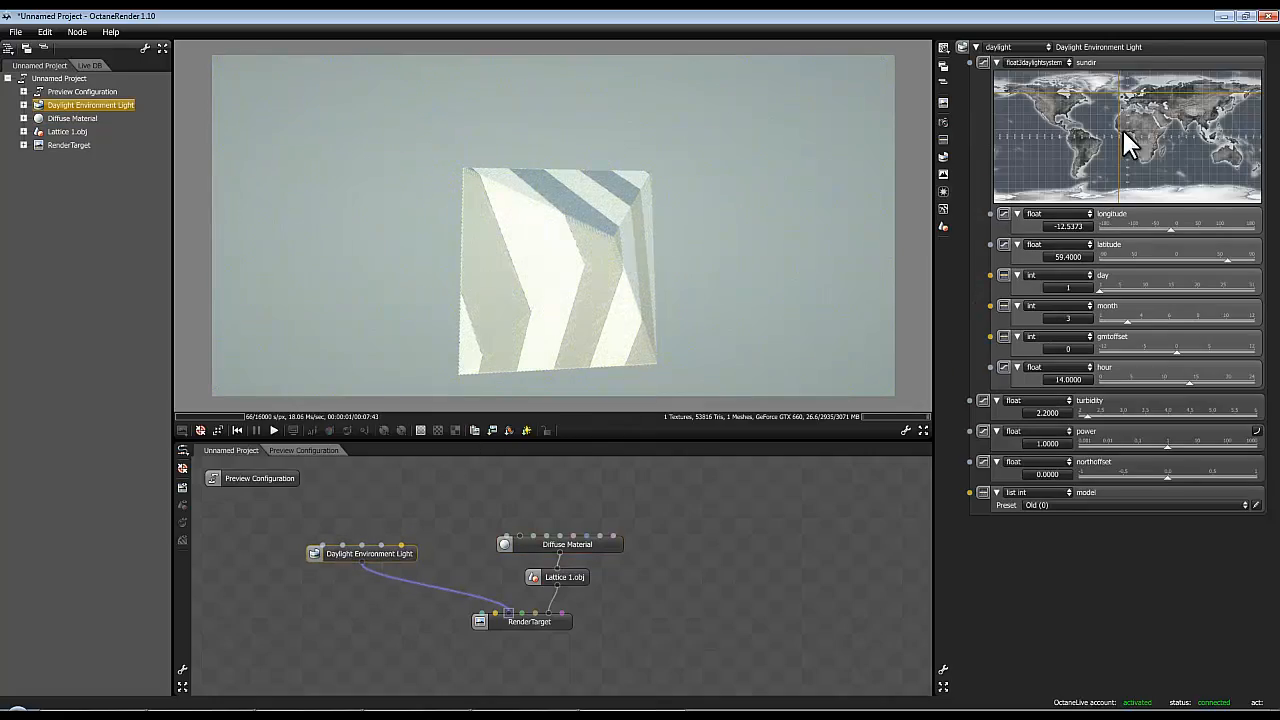
pyautogui.moveTo(1122, 129); pyautogui.dragTo(1063, 103)
pyautogui.moveTo(1057, 128); pyautogui.dragTo(1131, 120)
# Step: Load diffuse.jpg into the material's diffuse channel to combine it with the normal map
pyautogui.click(506, 546)
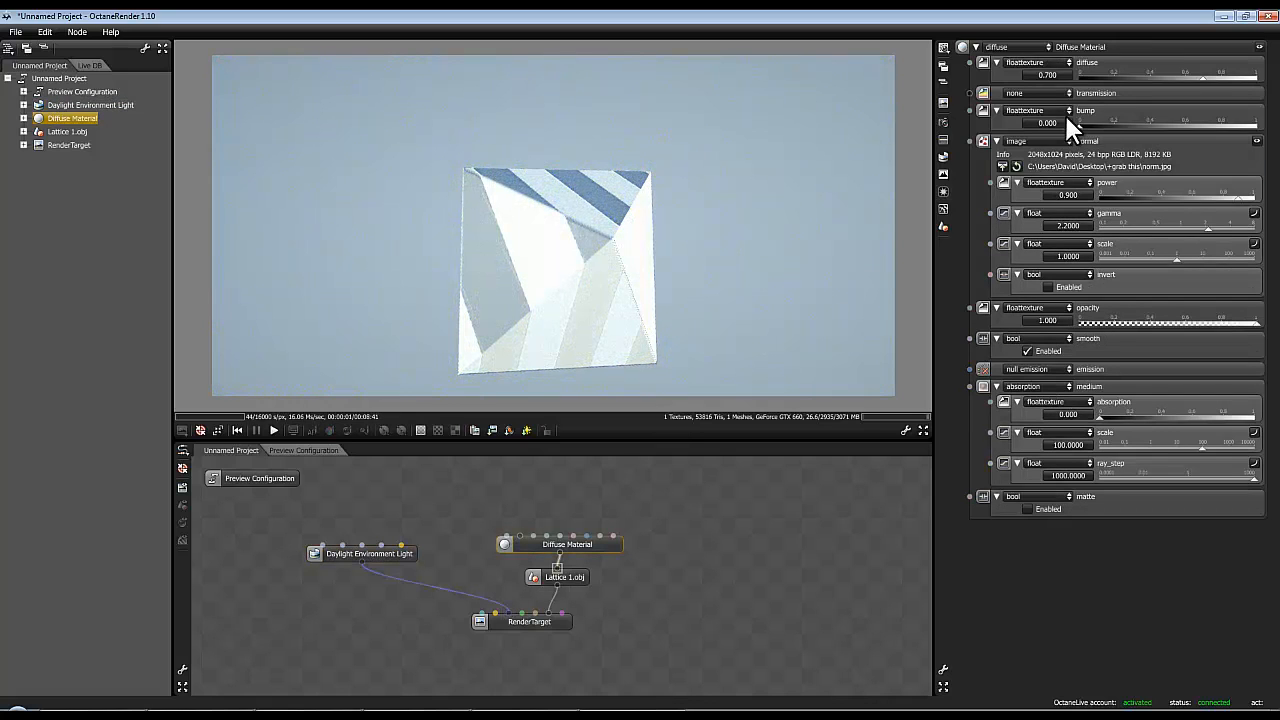
pyautogui.click(1037, 62)
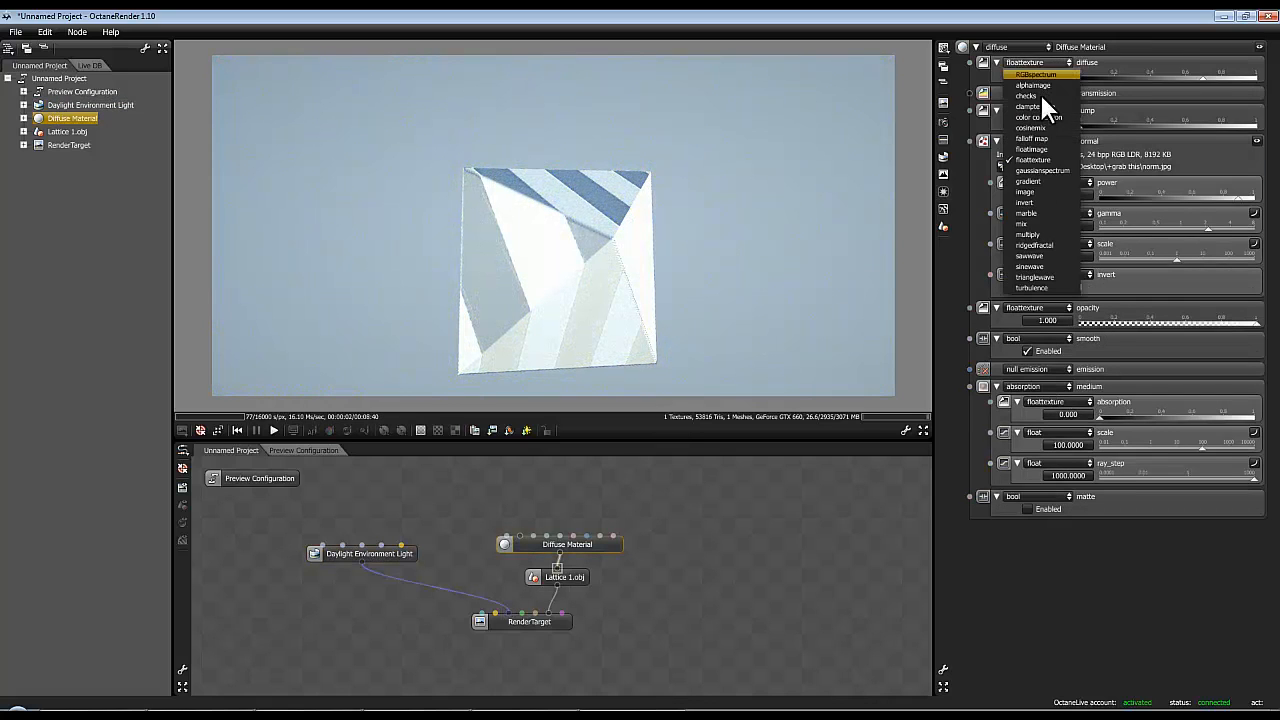
pyautogui.click(1048, 186)
pyautogui.click(780, 340)
pyautogui.click(800, 467)
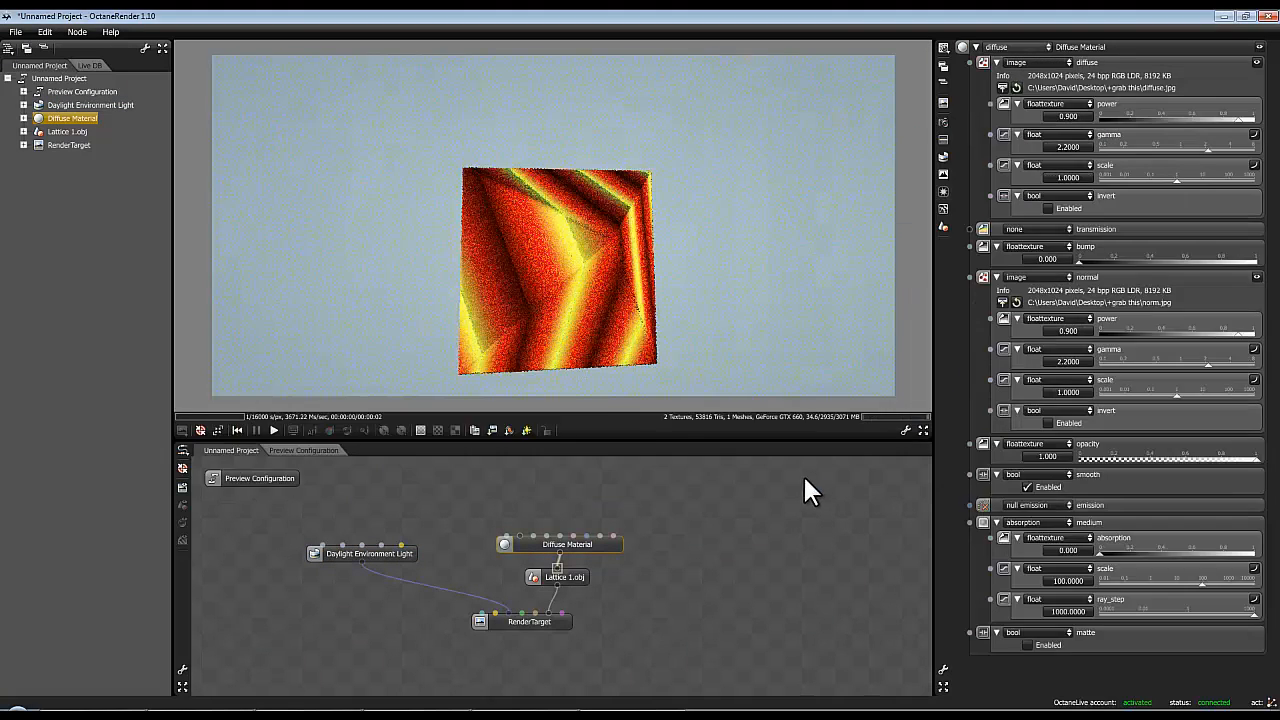
pyautogui.moveTo(578, 283); pyautogui.dragTo(978, 305)
# Step: Move the daylight environment node and shift its sun direction to about longitude -50.15, latitude -1.8
pyautogui.moveTo(395, 552); pyautogui.dragTo(411, 549)
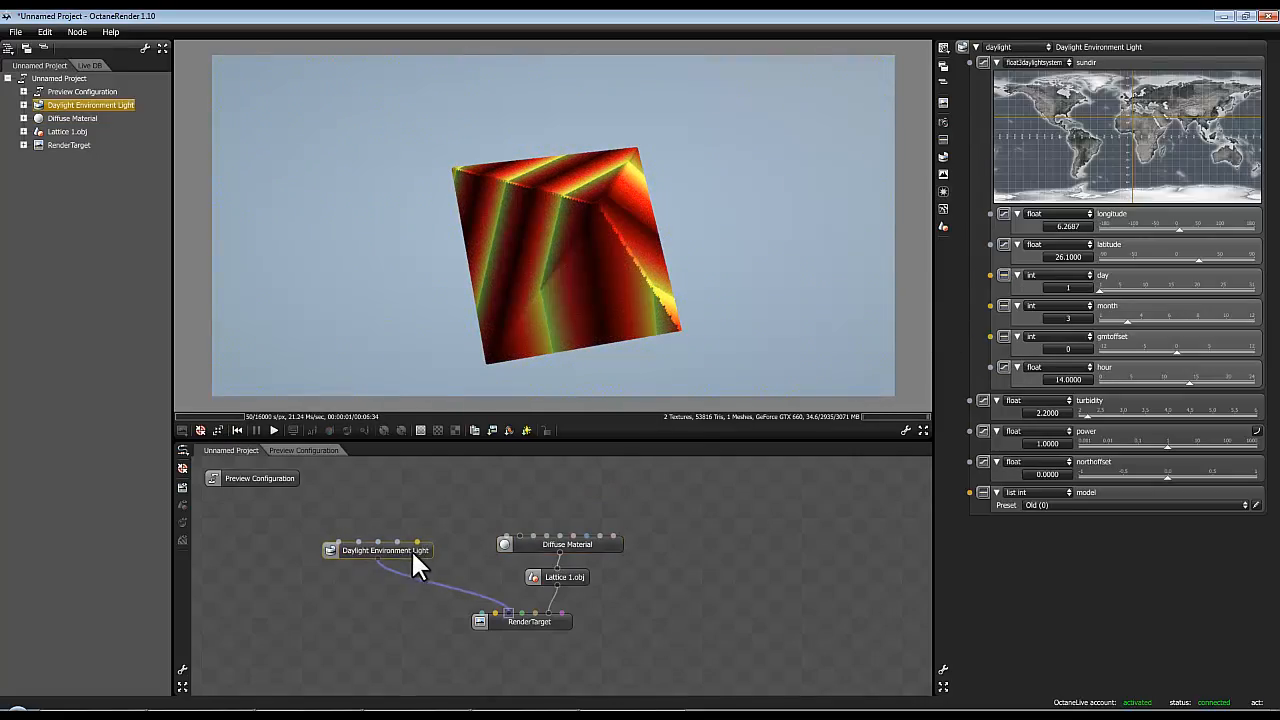
pyautogui.moveTo(1131, 109); pyautogui.dragTo(1090, 137)
pyautogui.moveTo(646, 281); pyautogui.dragTo(640, 237)
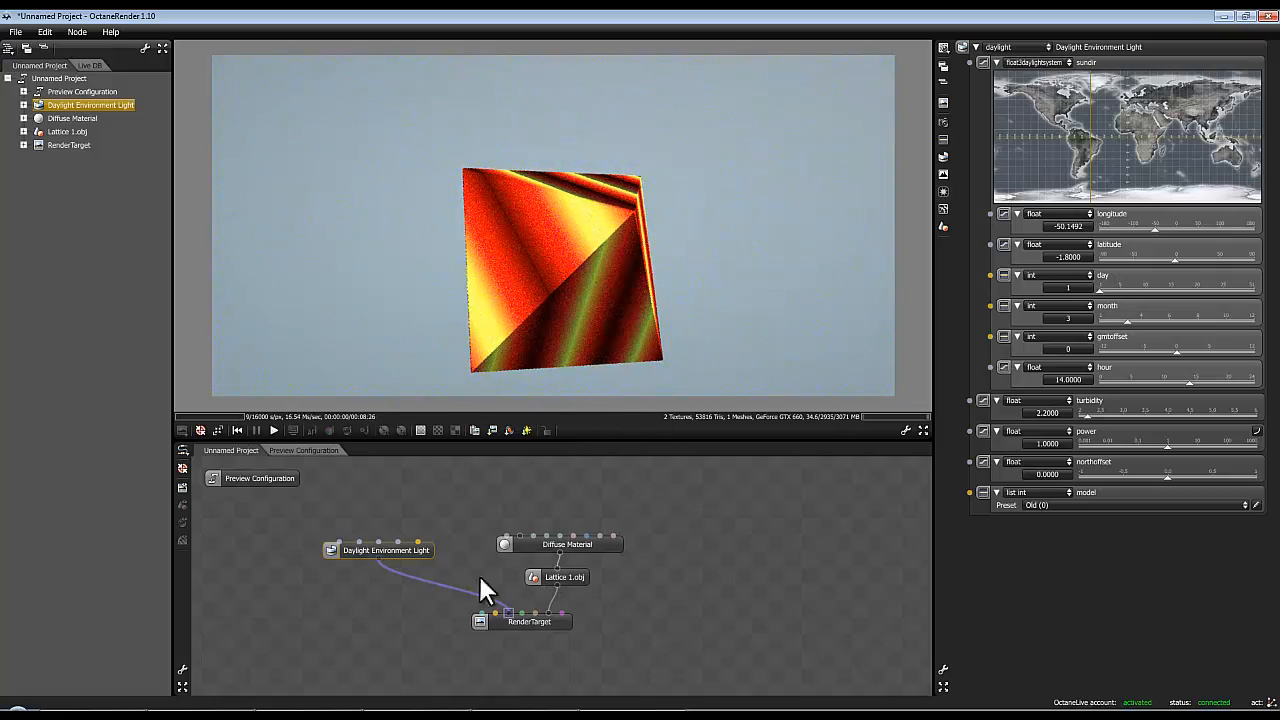
# Step: Switch the material's diffuse channel from the diffuse.jpg image to a floattexture
pyautogui.click(529, 542)
pyautogui.click(1046, 60)
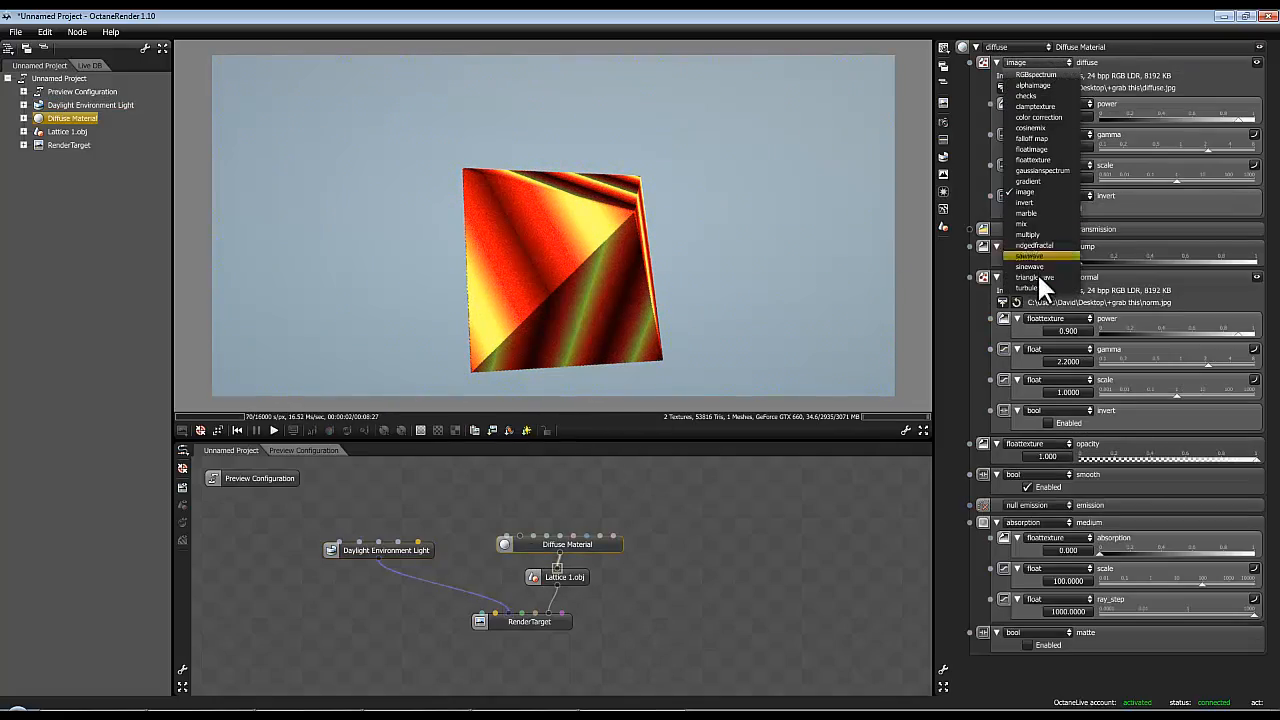
pyautogui.click(1044, 158)
pyautogui.moveTo(780, 265); pyautogui.dragTo(320, 277)
# Step: Reposition the daylight environment node and the diffuse material node slightly in the node graph
pyautogui.moveTo(406, 548); pyautogui.dragTo(372, 573)
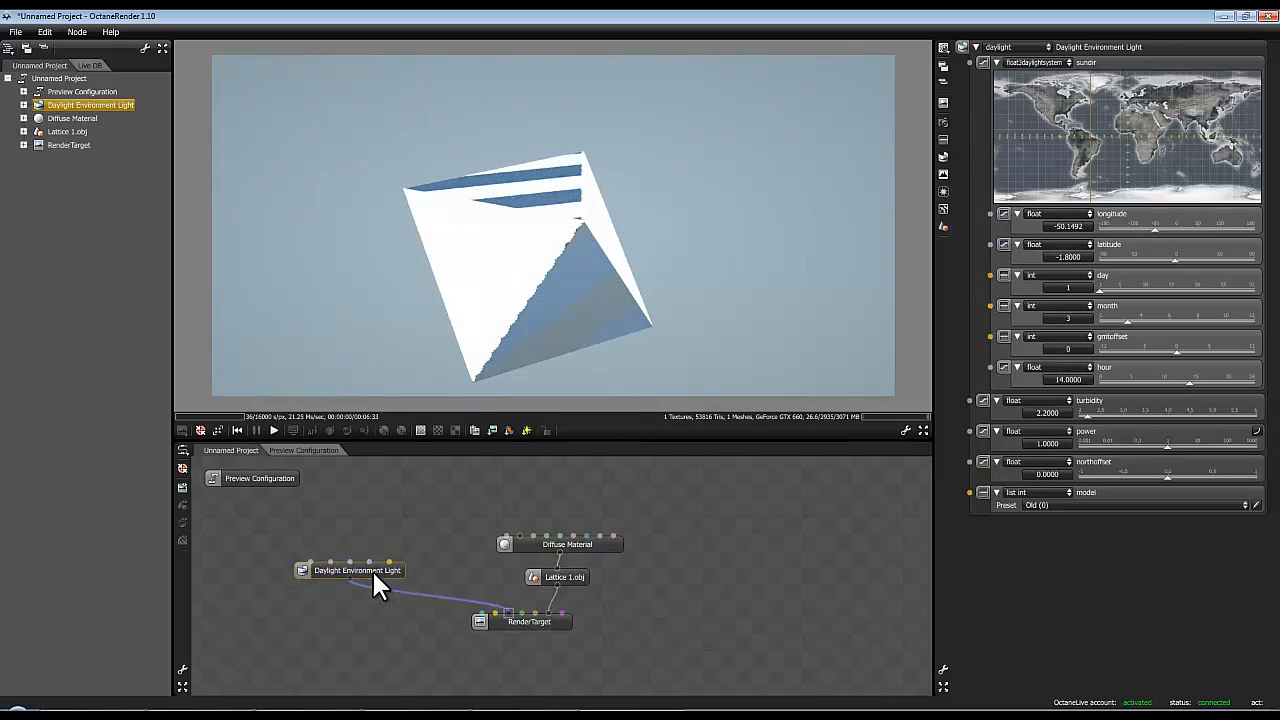
pyautogui.click(555, 540)
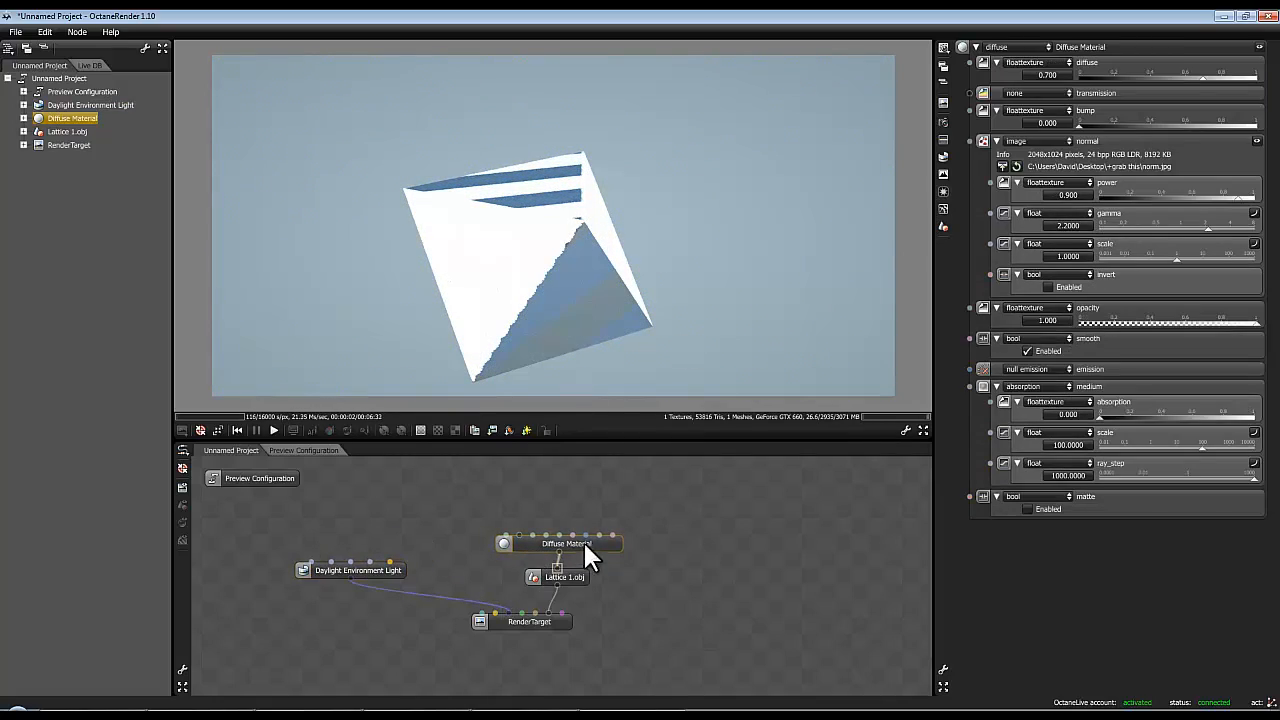
pyautogui.moveTo(594, 545); pyautogui.dragTo(589, 543)
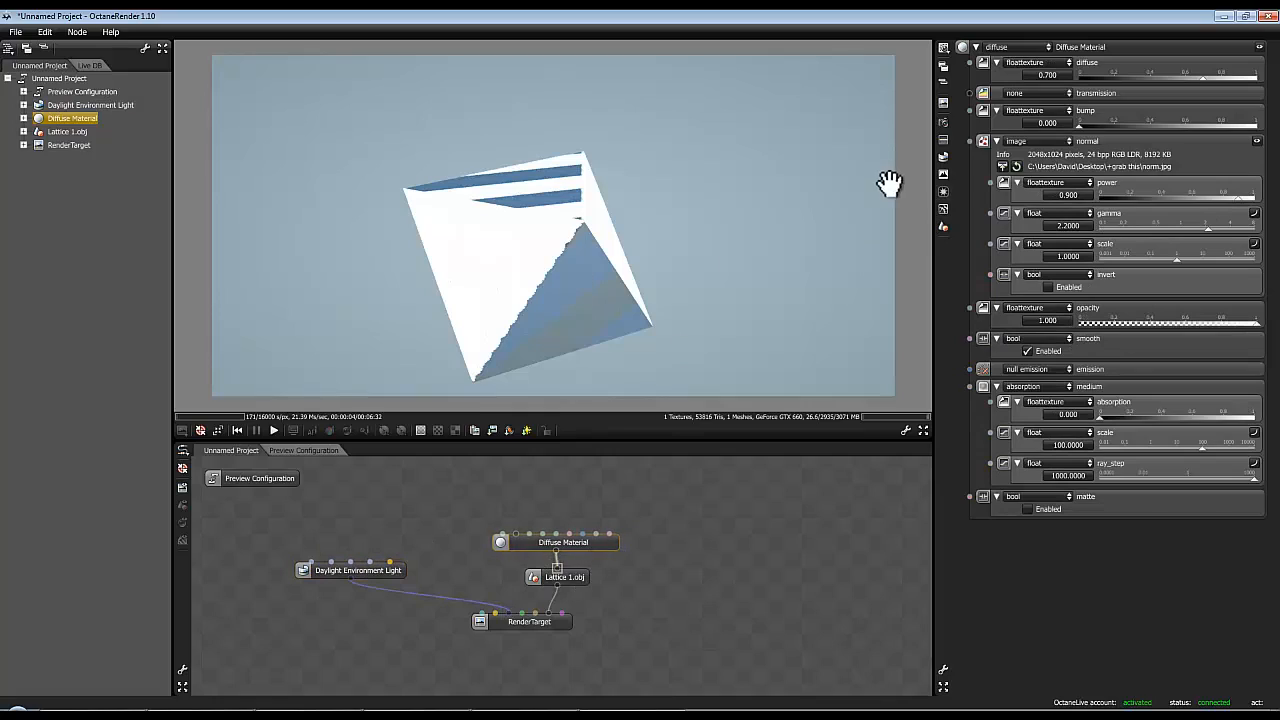
# Step: Set the daylight environment's sun direction on the world map to about longitude -90.45, latitude 64.8
pyautogui.click(378, 572)
pyautogui.moveTo(1073, 142); pyautogui.dragTo(1061, 91)
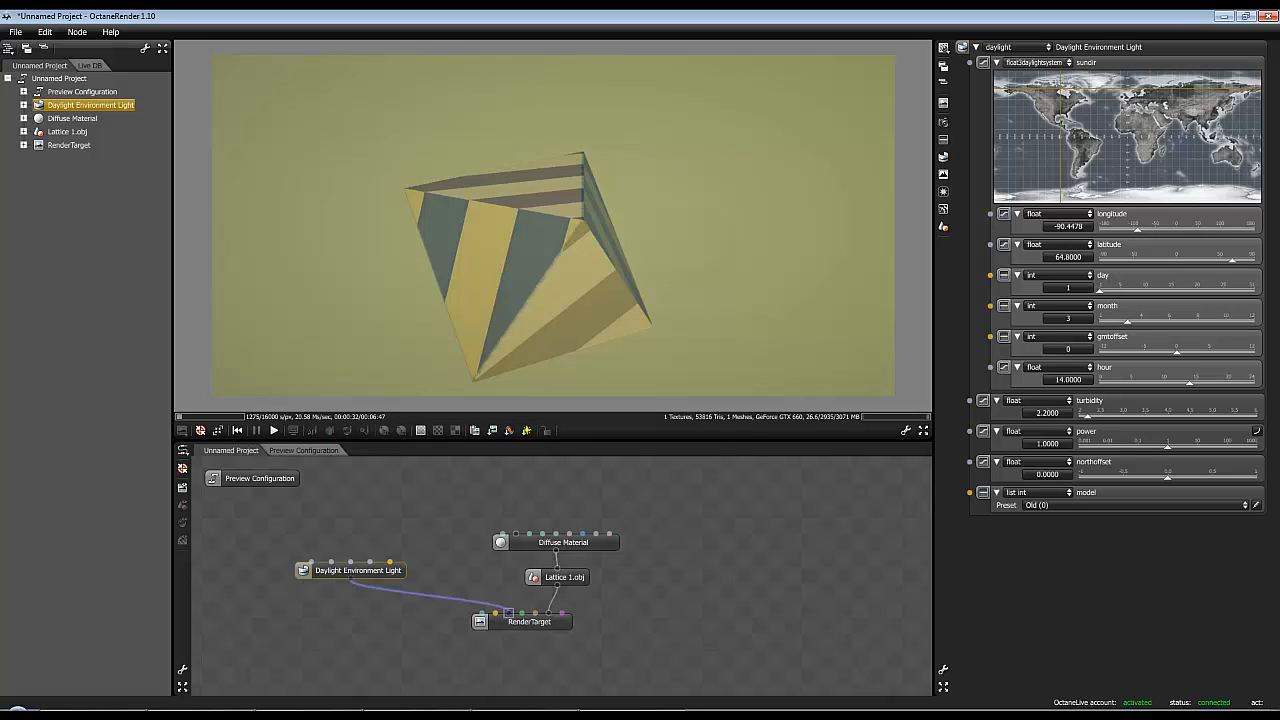
pyautogui.moveTo(634, 334); pyautogui.dragTo(561, 233)
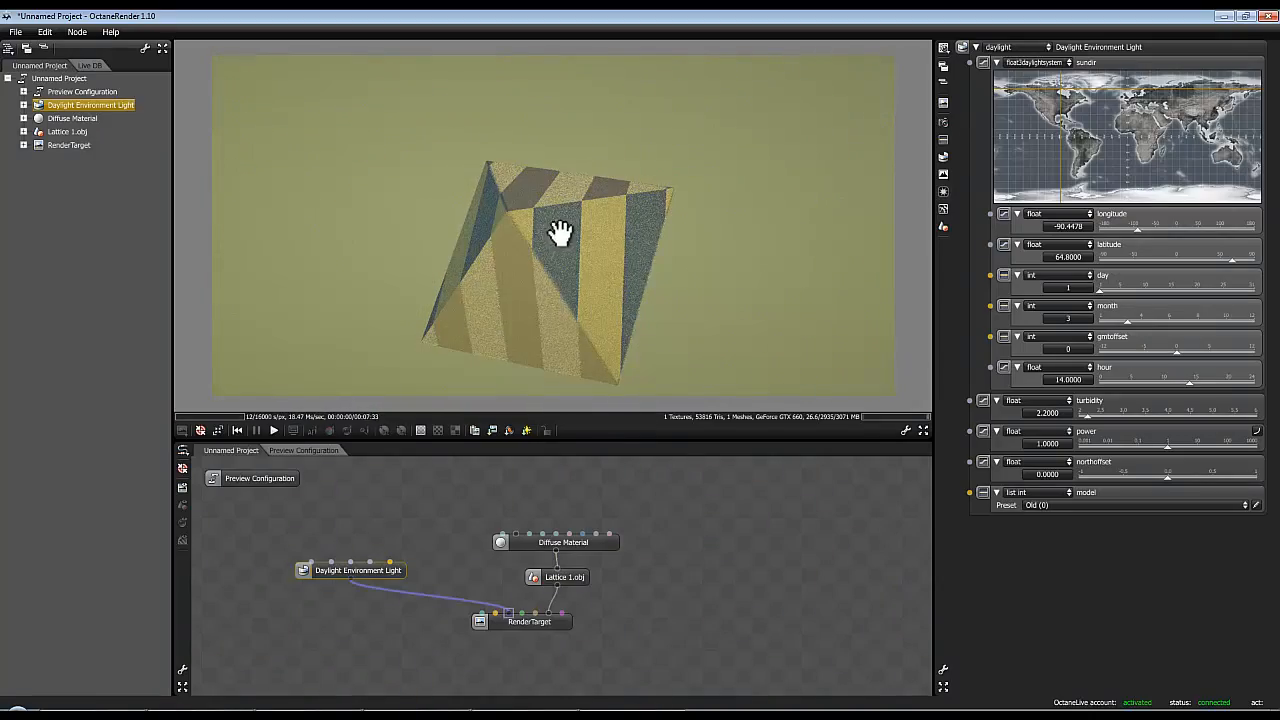
pyautogui.moveTo(580, 325); pyautogui.dragTo(536, 263)
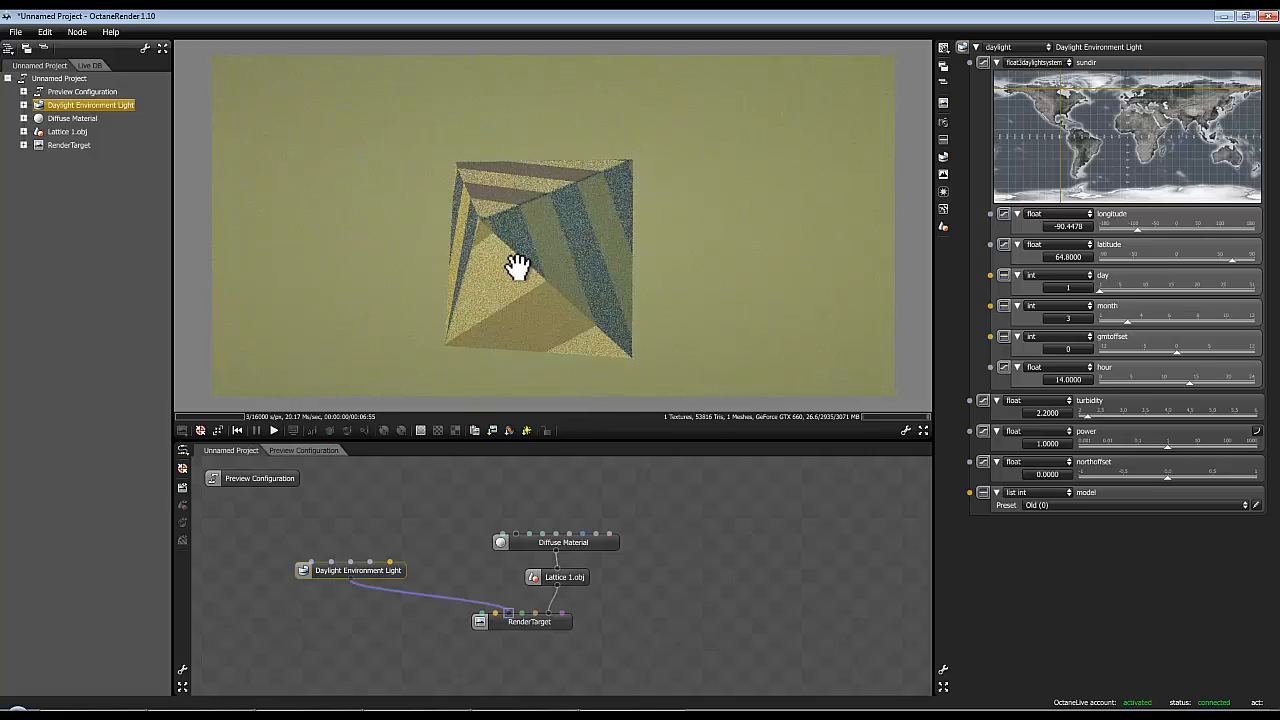
pyautogui.moveTo(636, 276)
pyautogui.mouseDown()
pyautogui.moveTo(651, 258)
pyautogui.moveTo(520, 280)
pyautogui.moveTo(743, 271)
pyautogui.moveTo(634, 280)
pyautogui.moveTo(541, 258)
pyautogui.moveTo(709, 271)
pyautogui.moveTo(531, 257)
pyautogui.moveTo(679, 276)
pyautogui.moveTo(557, 277)
pyautogui.moveTo(643, 271)
pyautogui.mouseUp()
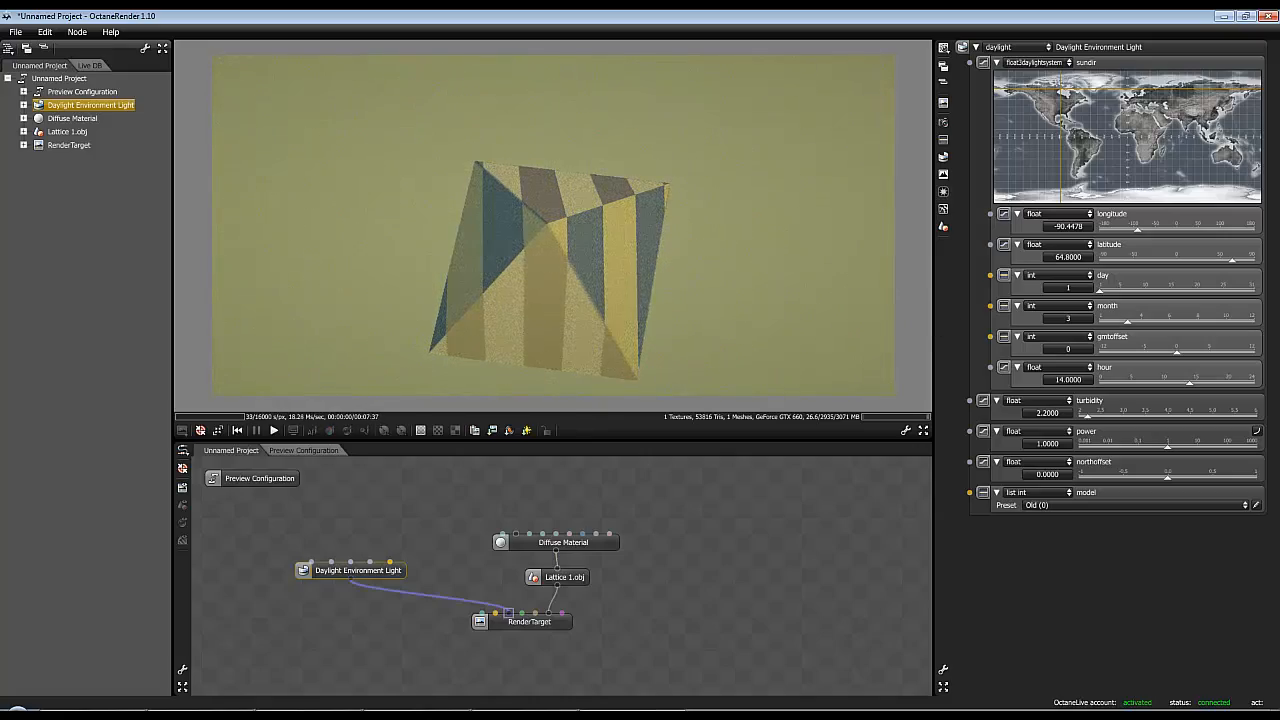